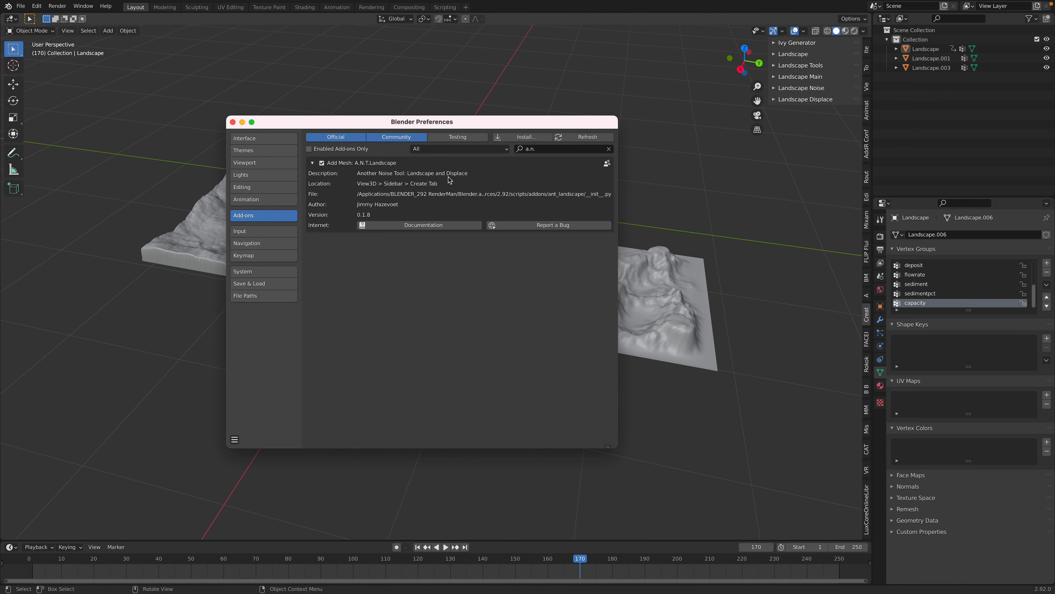
- Close the preferences window and delete all three existing landscape objects from the scene
left_click(232, 121)
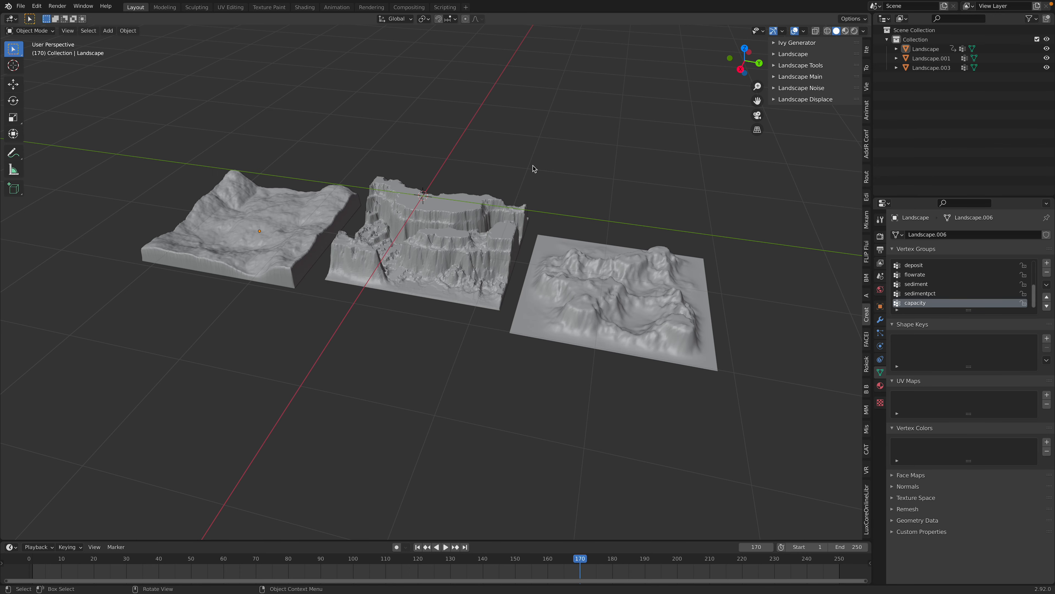
key("a")
key("x")
left_click(536, 167)
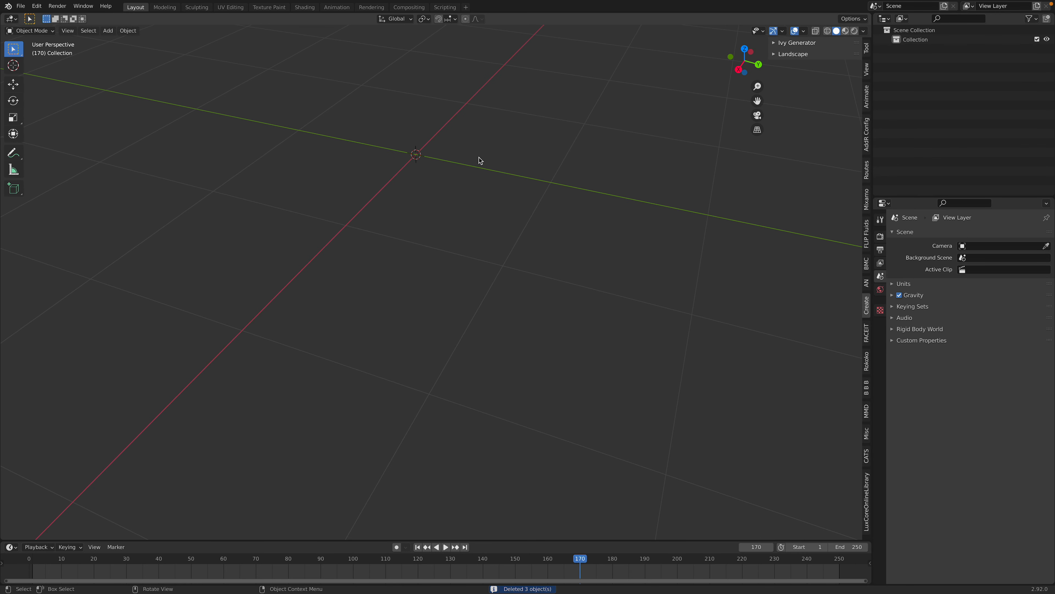
scroll(294, 156, "down", 3)
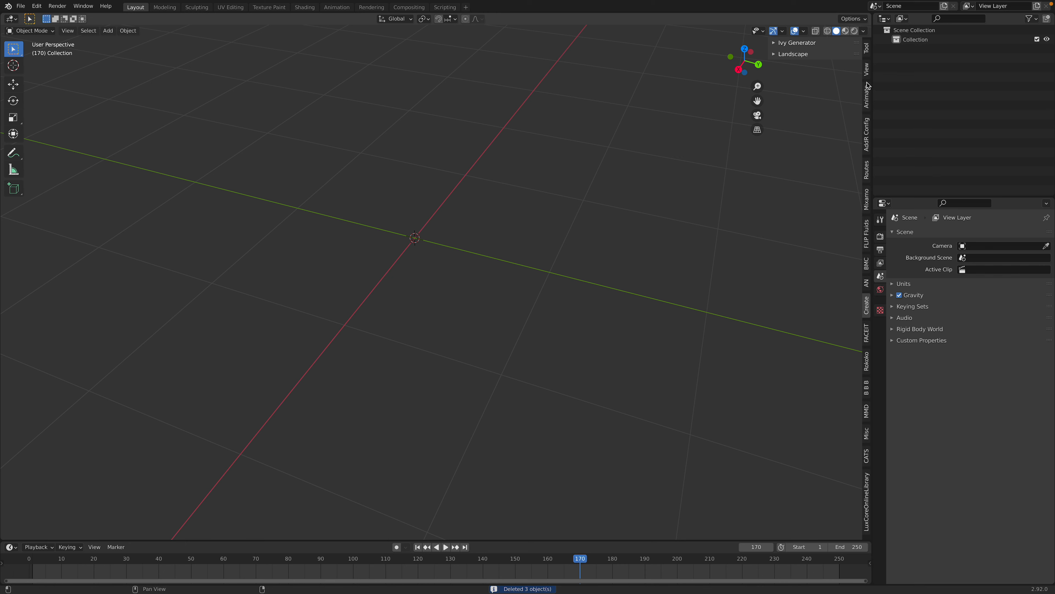
- Add a new landscape mesh to the empty scene with the A.N.T. Landscape add-on
left_click(867, 96)
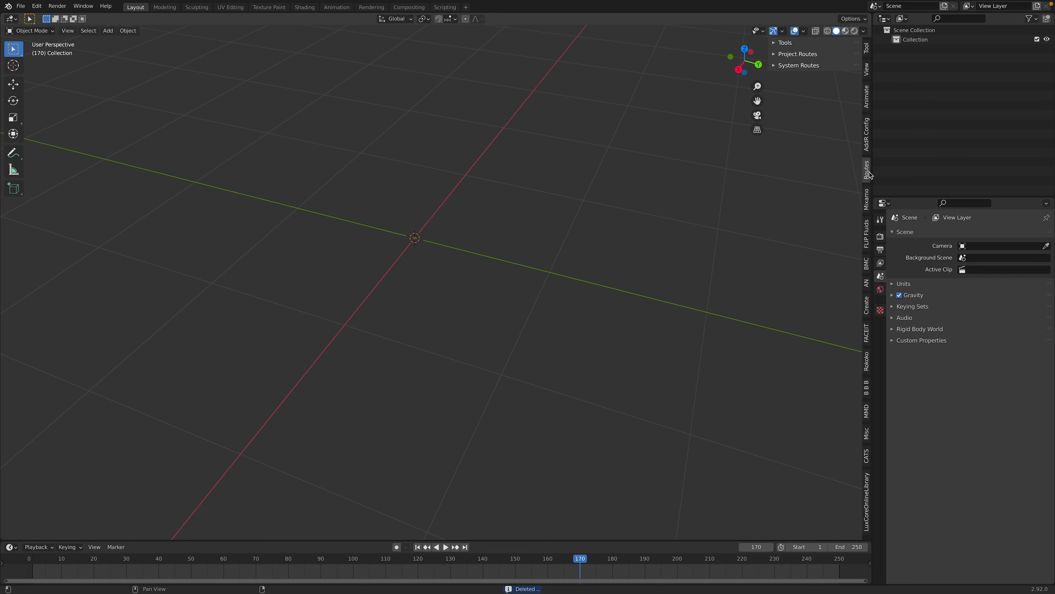
scroll(871, 185, "down", 7, "ctrl")
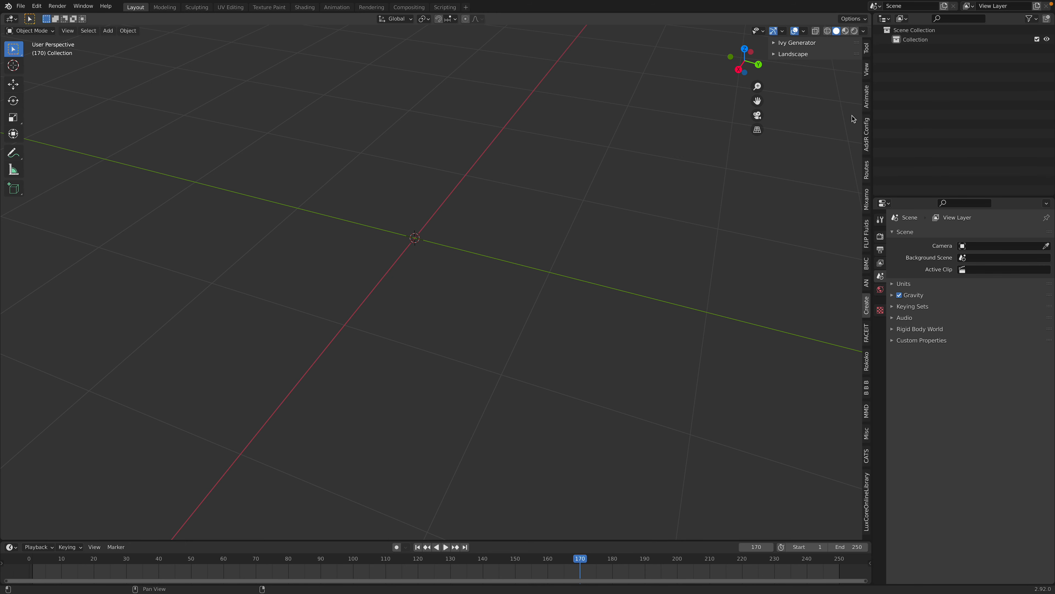
left_click(781, 54)
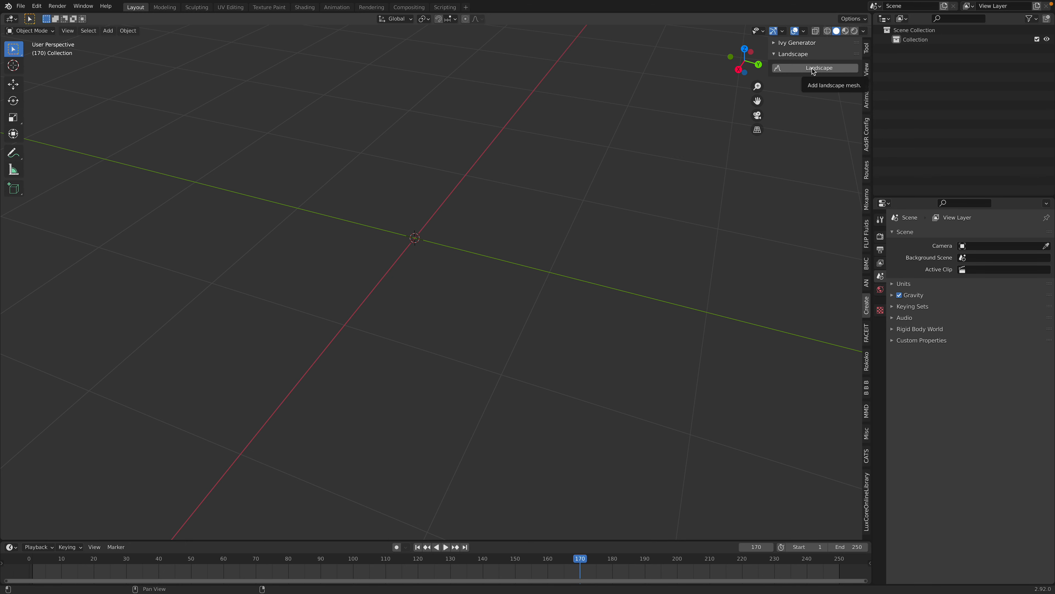
left_click(788, 73)
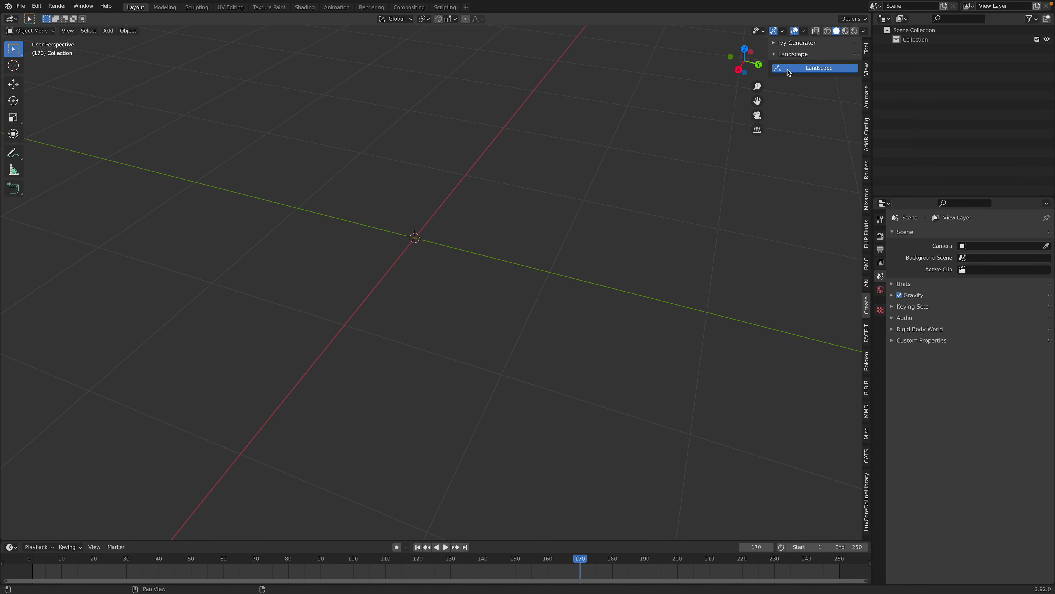
middle_click_drag(498, 199, 546, 137)
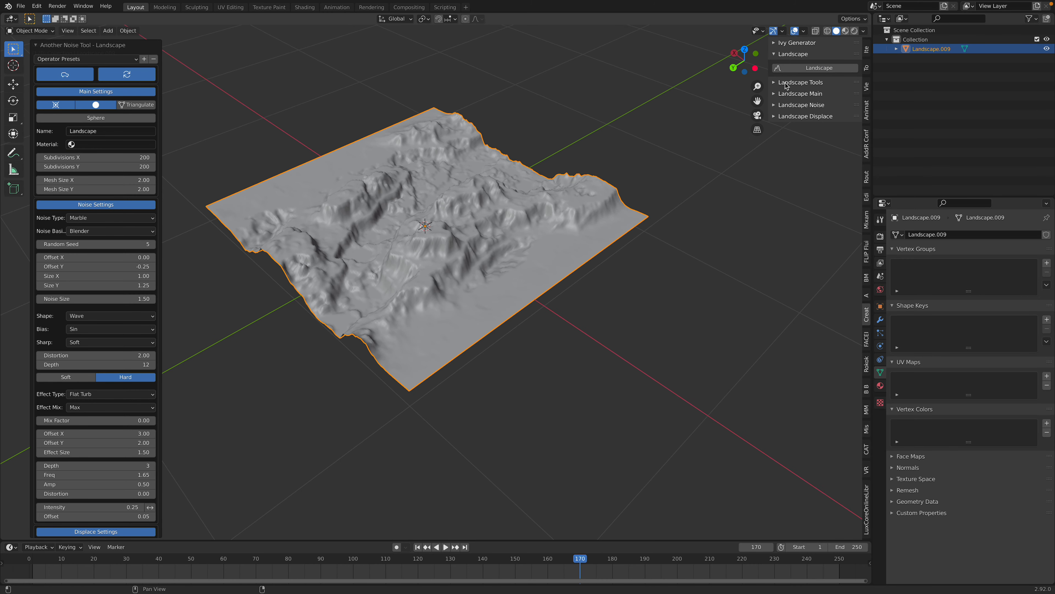
left_click(775, 84)
left_click(775, 83)
middle_click_drag(470, 196, 469, 166)
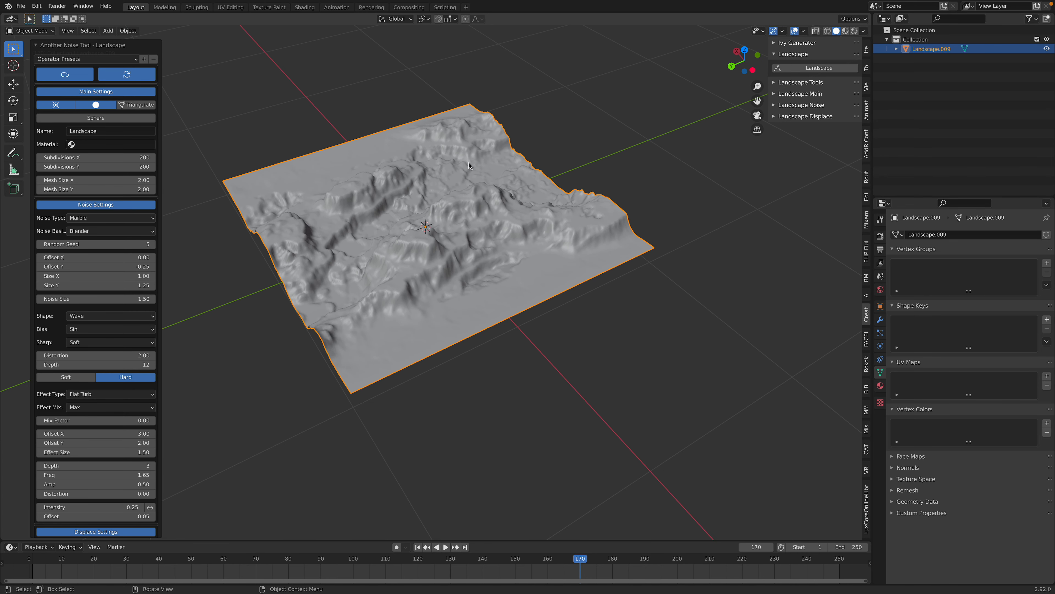
left_click(44, 46)
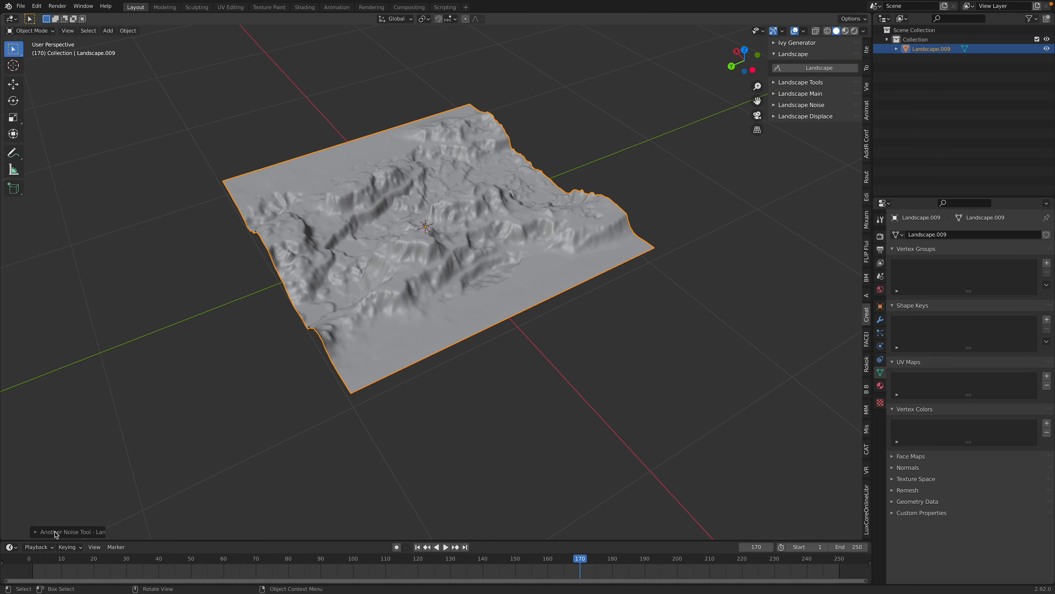
left_click(37, 532)
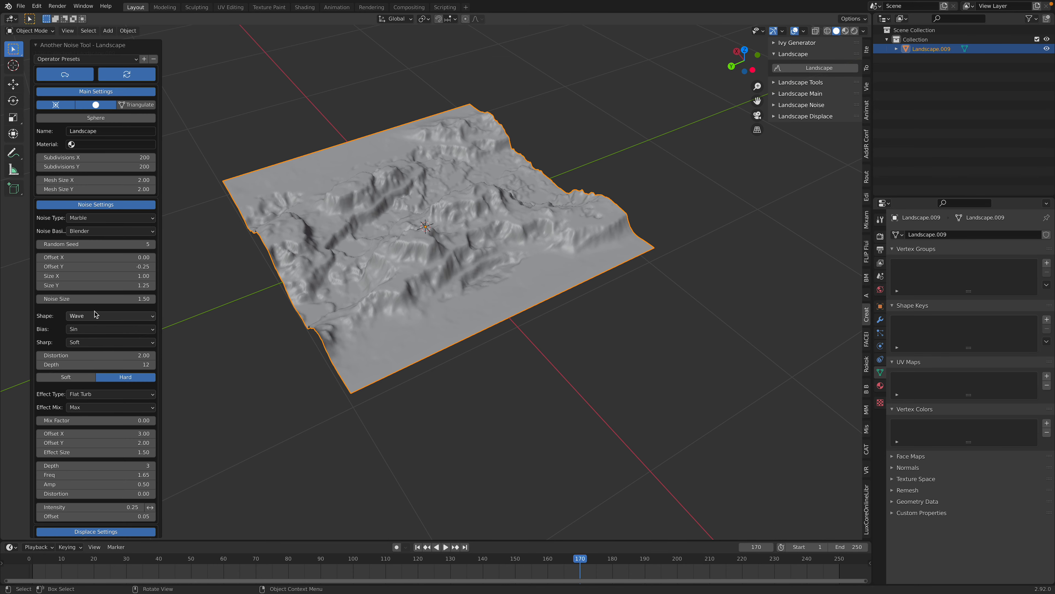
- Try the Abstract and Another Noise operator presets on the landscape mesh
left_click(119, 60)
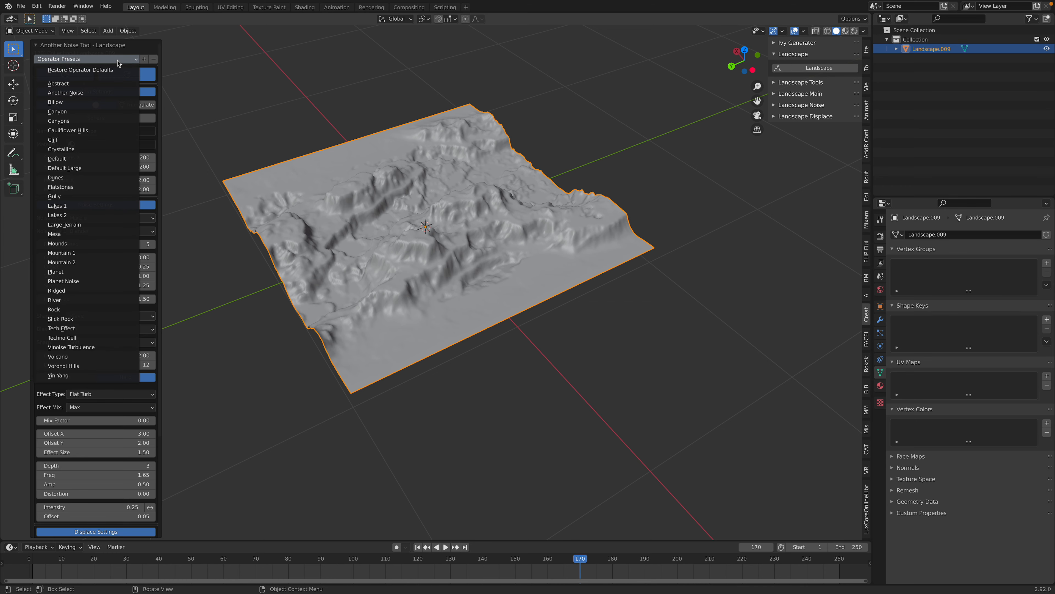
left_click(108, 84)
middle_click_drag(365, 165, 342, 165)
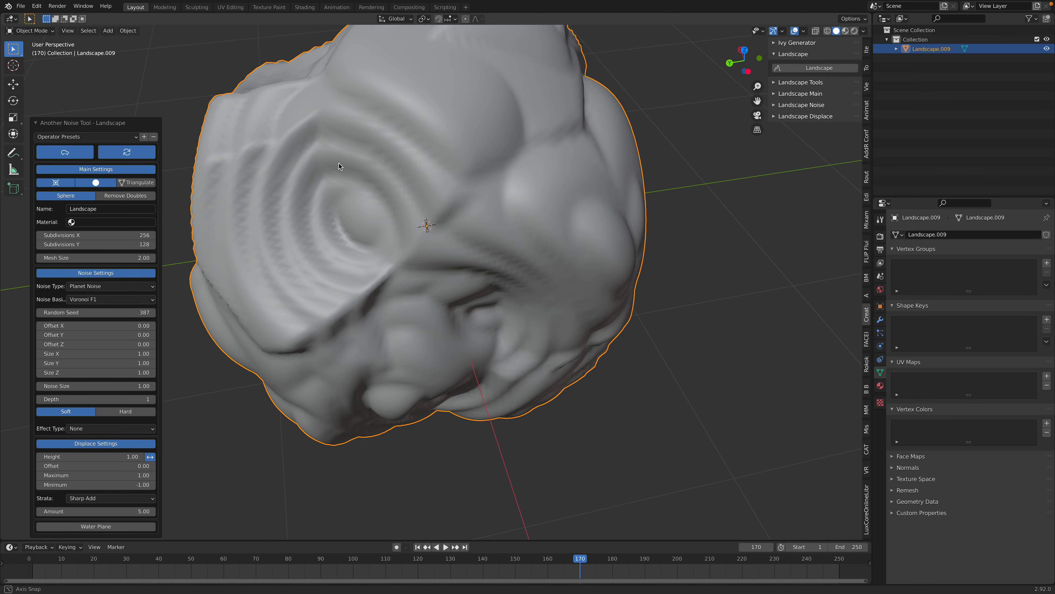
left_click(111, 137)
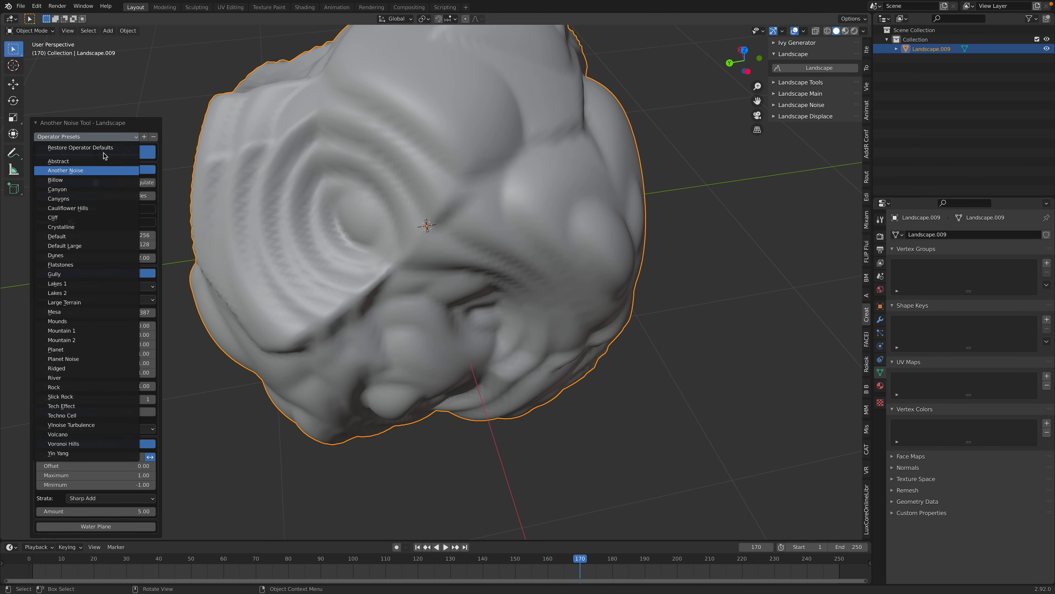
left_click(100, 170)
- Try the Canyon and Canyons operator presets on the landscape mesh and compare their shapes
left_click(94, 117)
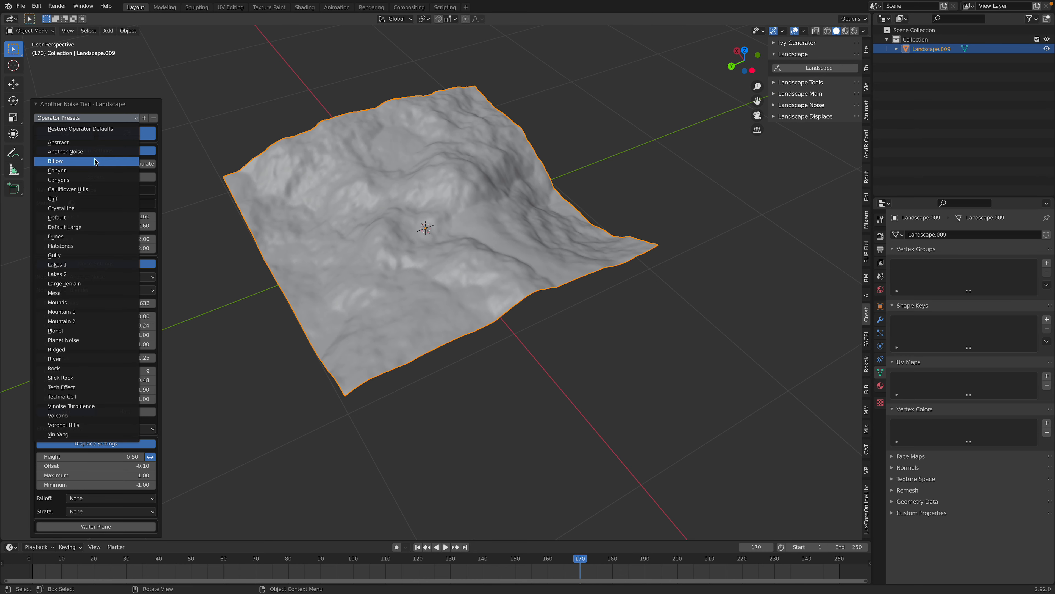
middle_click_drag(394, 214, 352, 212)
left_click(117, 129)
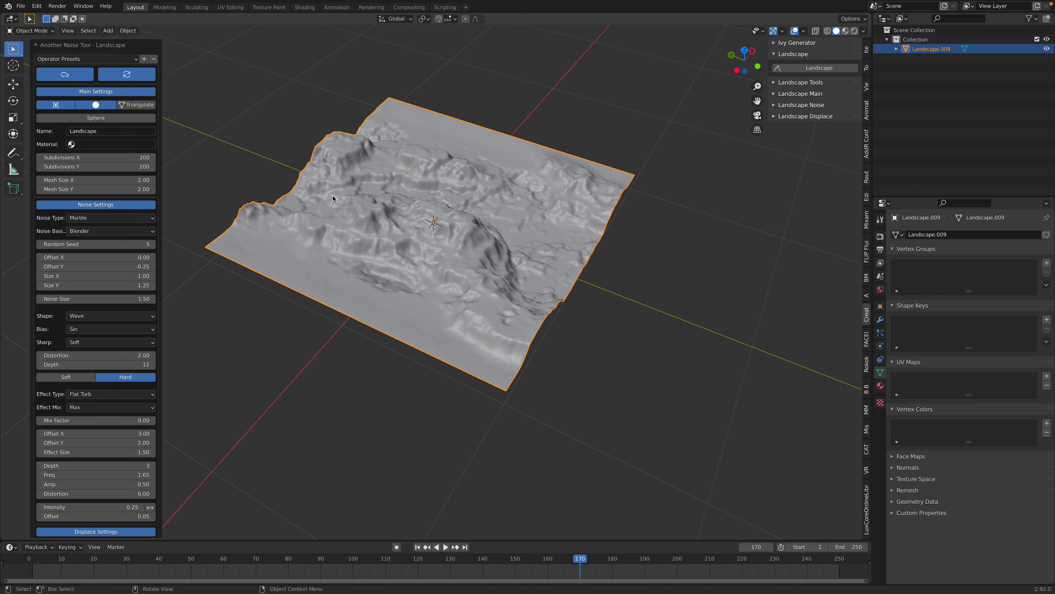
left_click(95, 58)
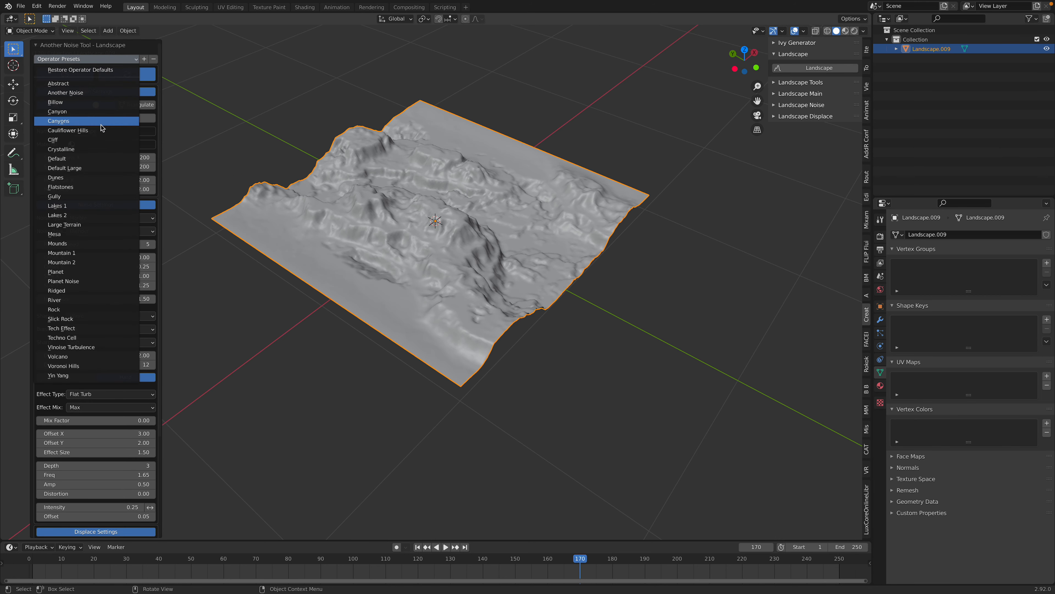
left_click(95, 121)
left_click(85, 84)
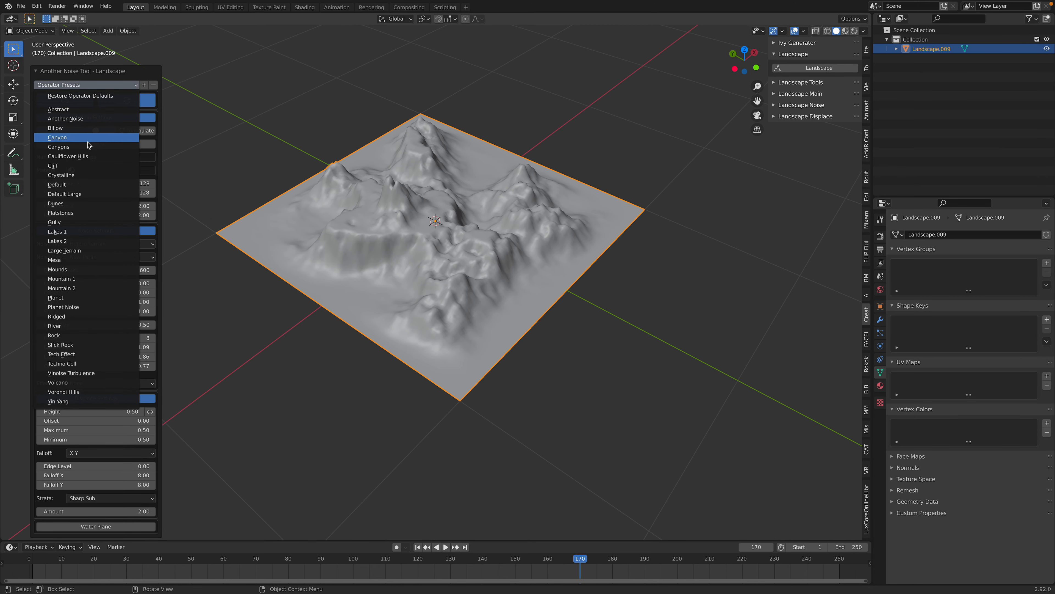
middle_click_drag(350, 204, 461, 218)
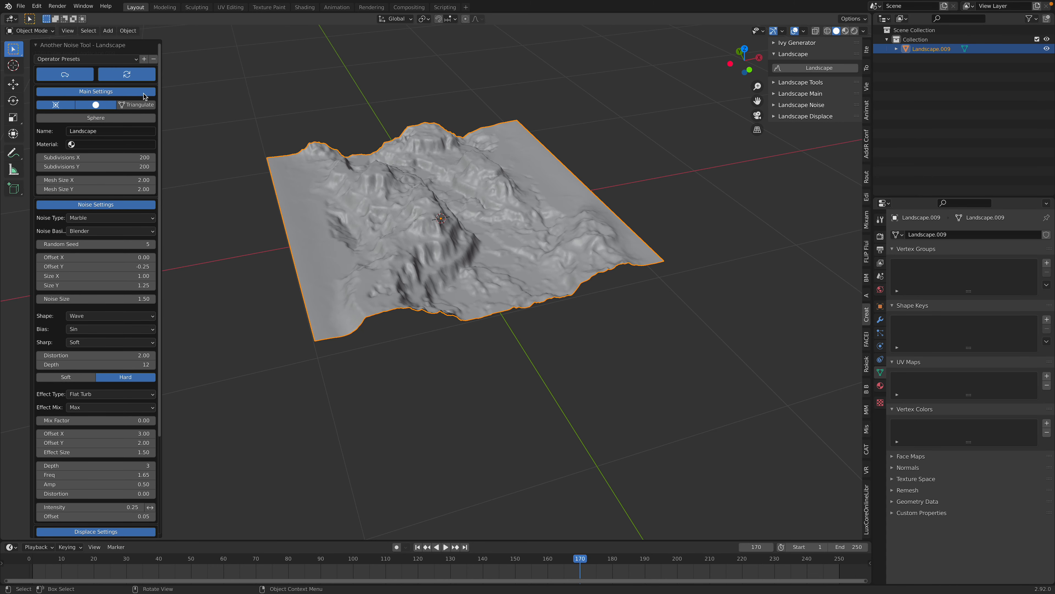
- Try the Cliff operator preset on the landscape mesh
left_click(108, 61)
left_click(118, 140)
middle_click_drag(370, 198, 277, 162)
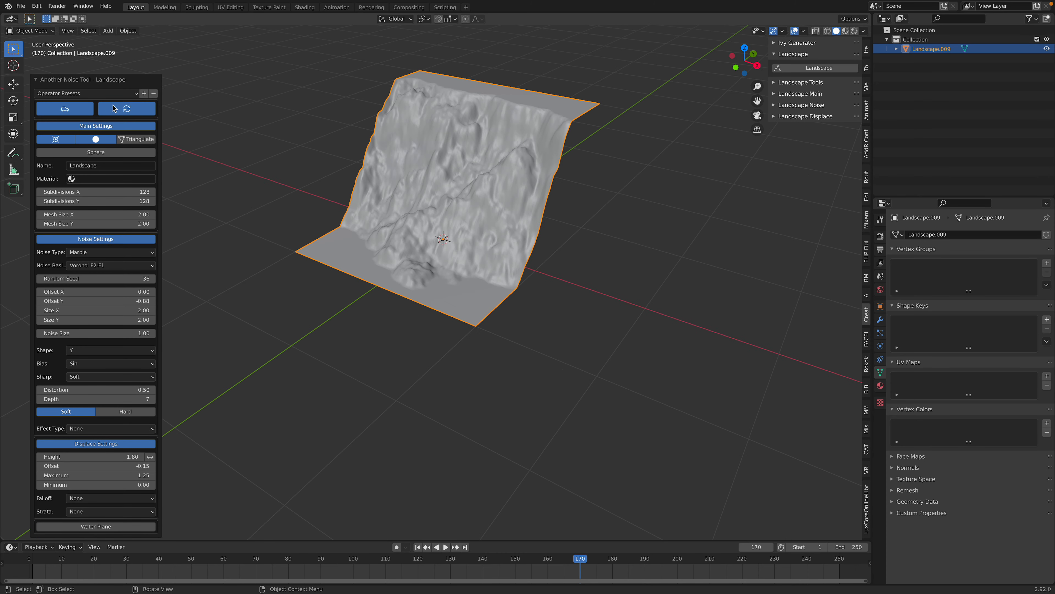
- Try several further operator presets on the landscape mesh one after another
left_click(104, 93)
left_click(108, 165)
left_click(113, 91)
left_click(101, 206)
left_click(114, 98)
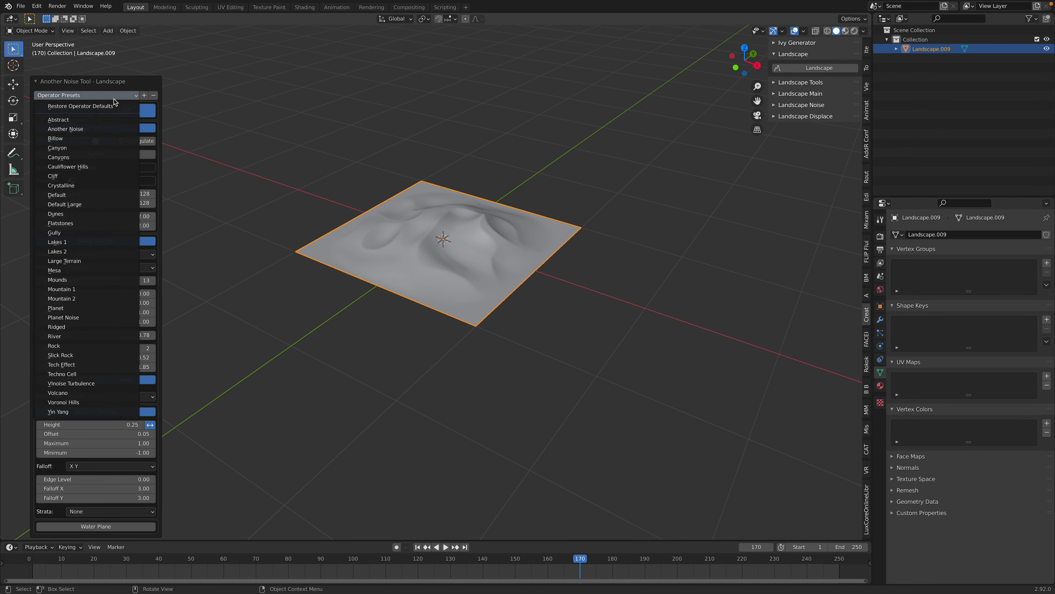
left_click(109, 227)
scroll(399, 216, "up", 3)
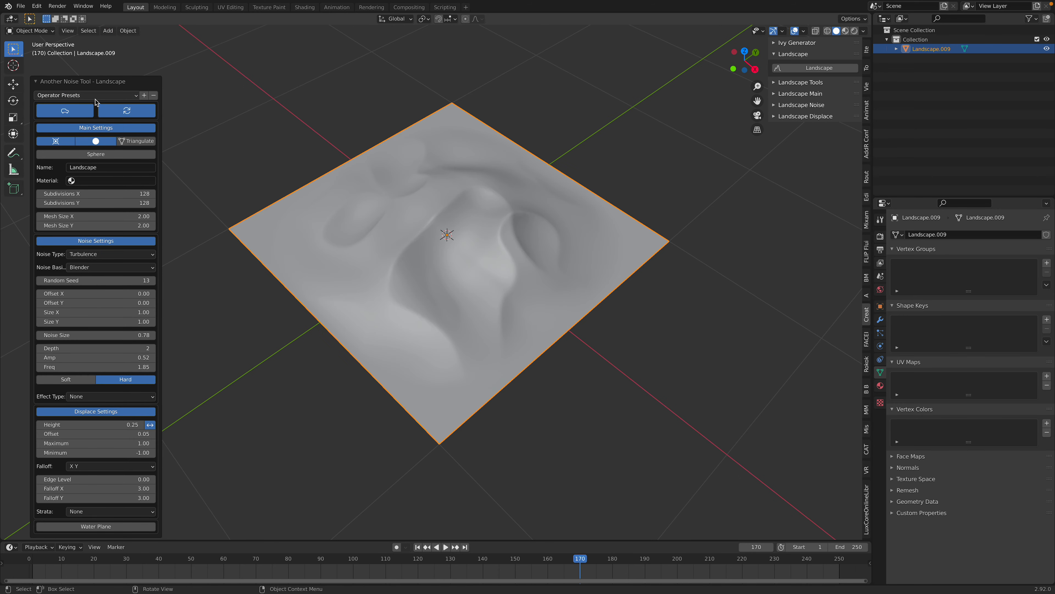
left_click(96, 98)
key("Return")
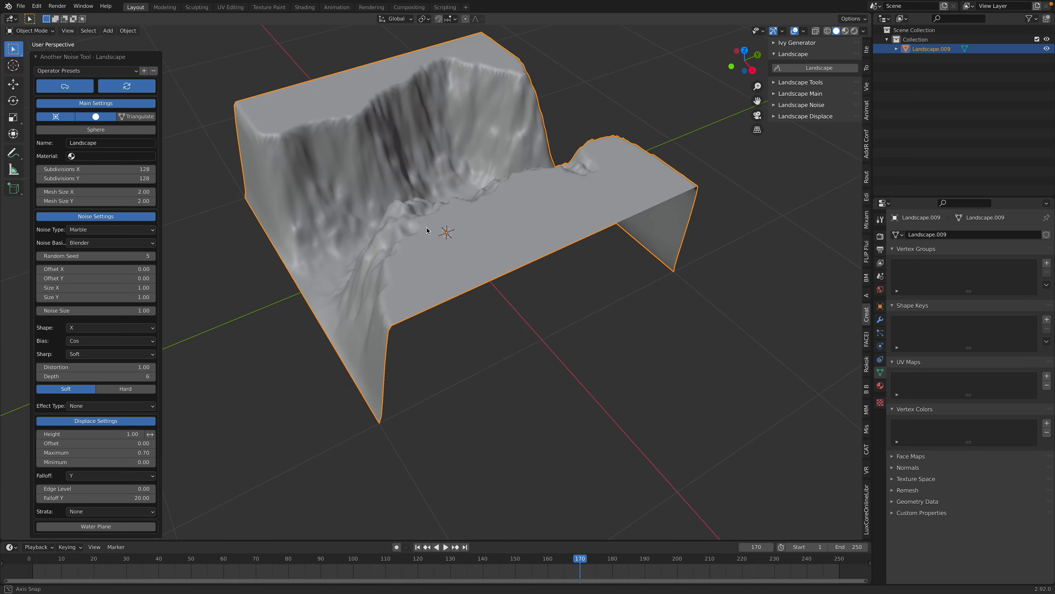
- Try the Large Terrain operator preset and inspect the whole terrain
left_click(96, 70)
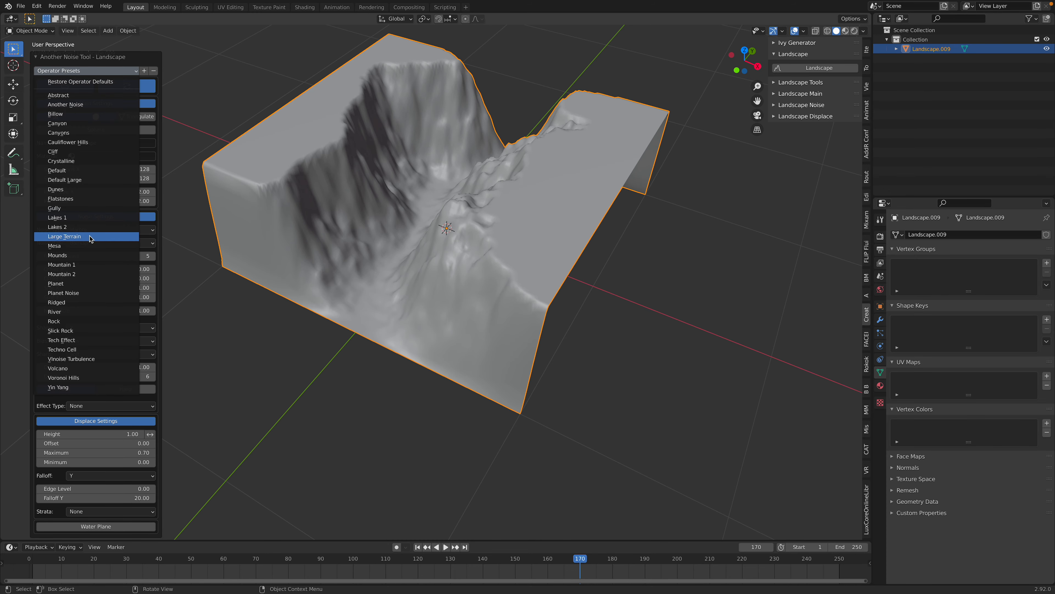
key("Return")
scroll(416, 241, "down", 6)
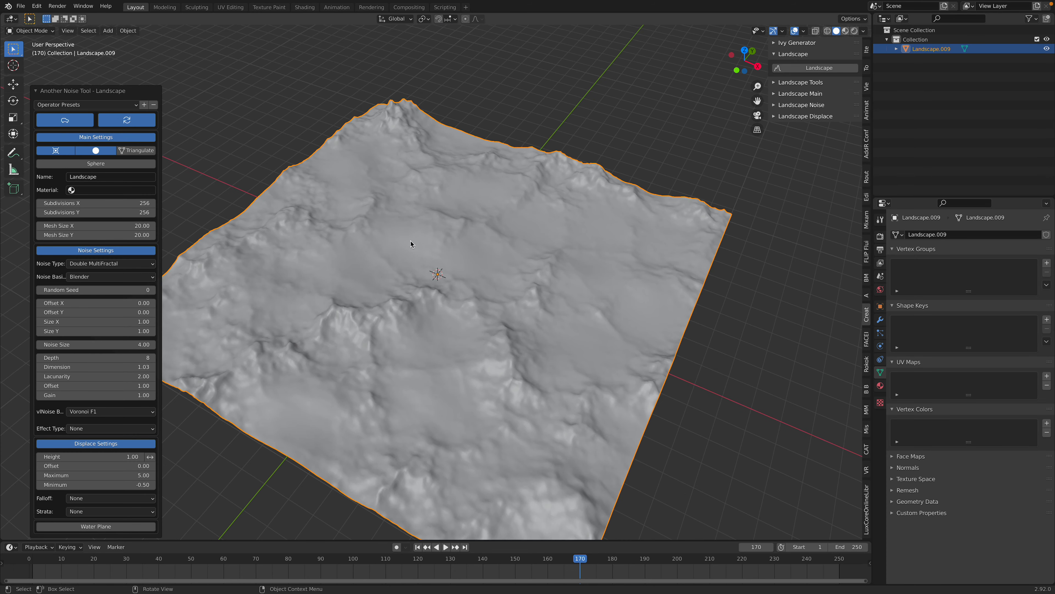
middle_click_drag(410, 244, 145, 147)
- Try the Cliff preset again, followed by the Lakes 1 preset with its water plane
left_click(115, 109)
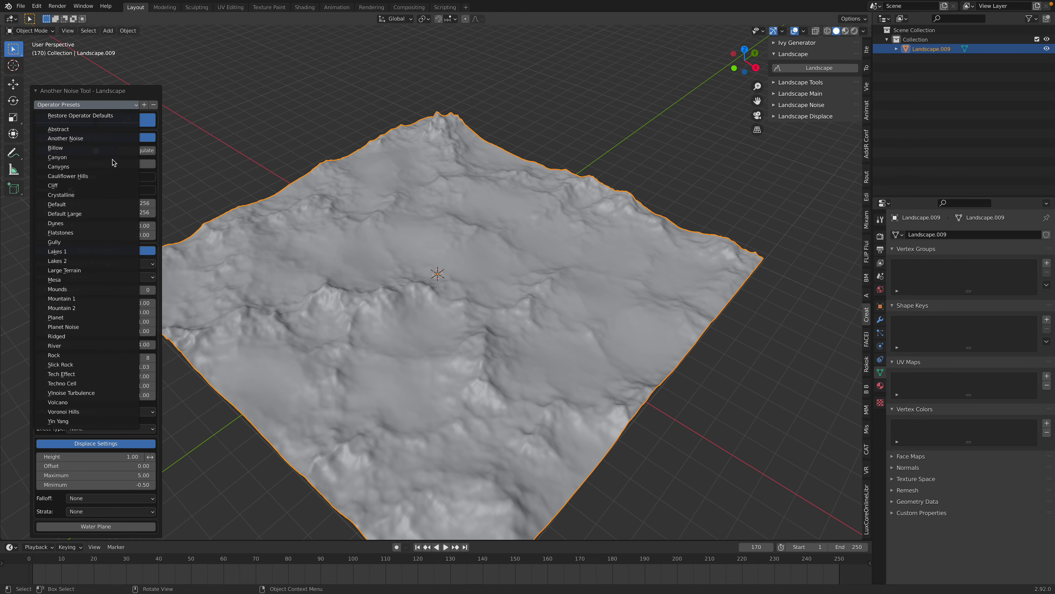
left_click(115, 182)
middle_click_drag(409, 245, 202, 148)
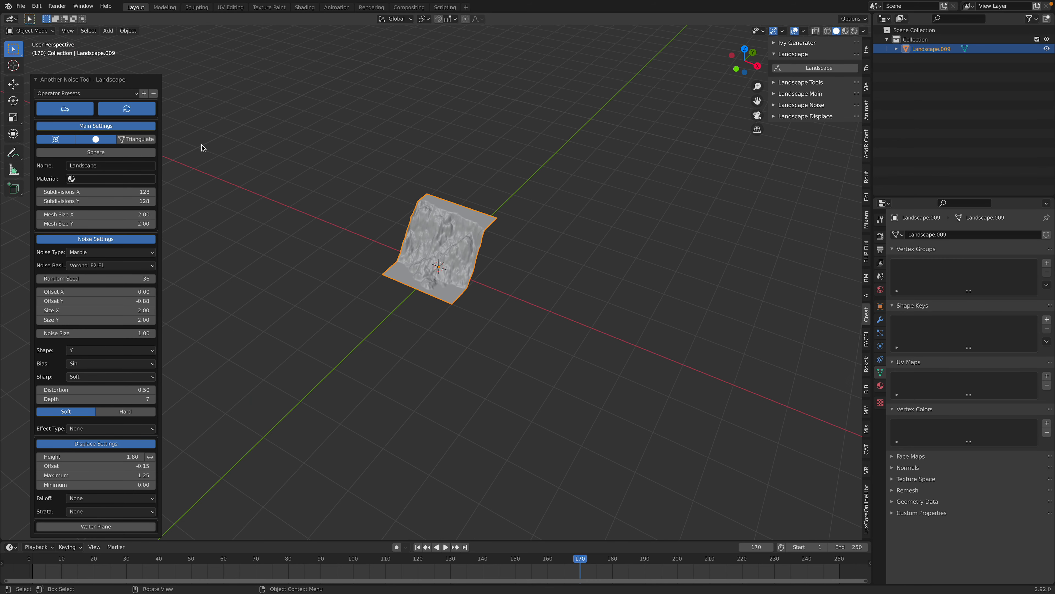
left_click(120, 96)
left_click(117, 241)
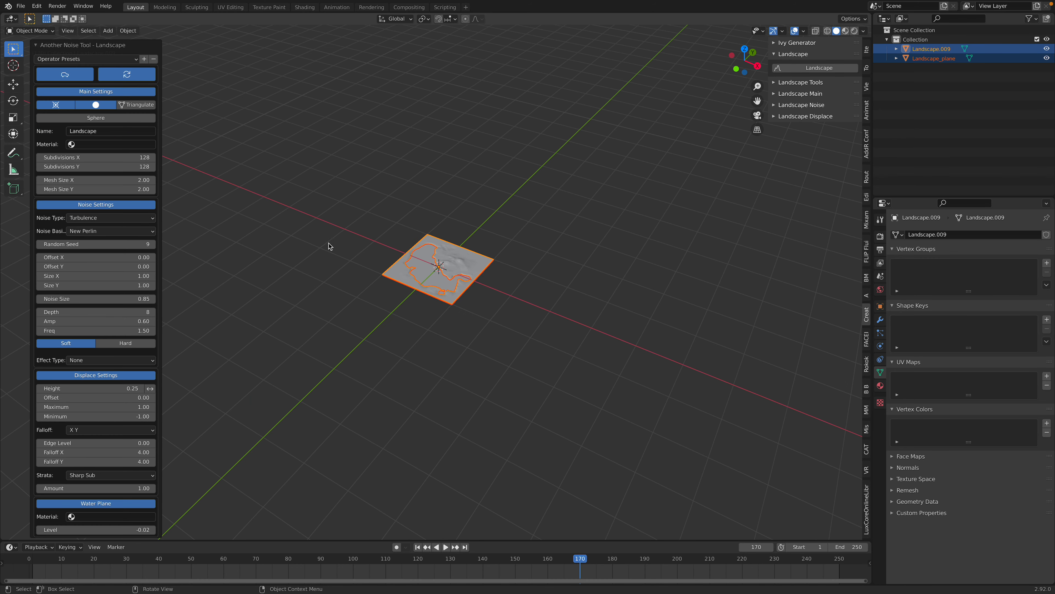
- Try the Gully and Large Terrain presets on the landscape mesh
left_click(94, 60)
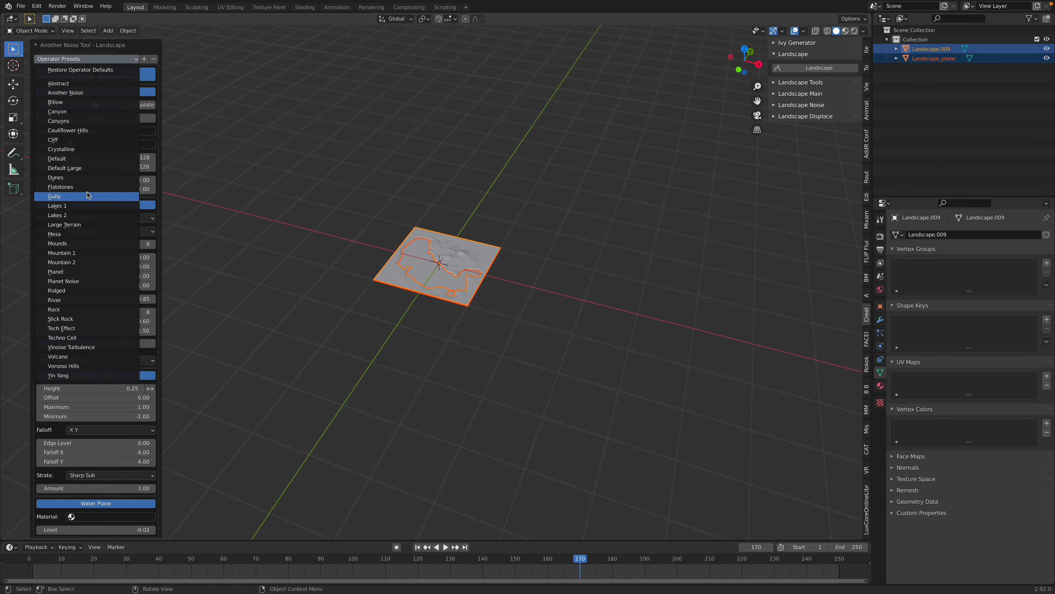
left_click(94, 198)
middle_click_drag(443, 229, 370, 203)
left_click(125, 74)
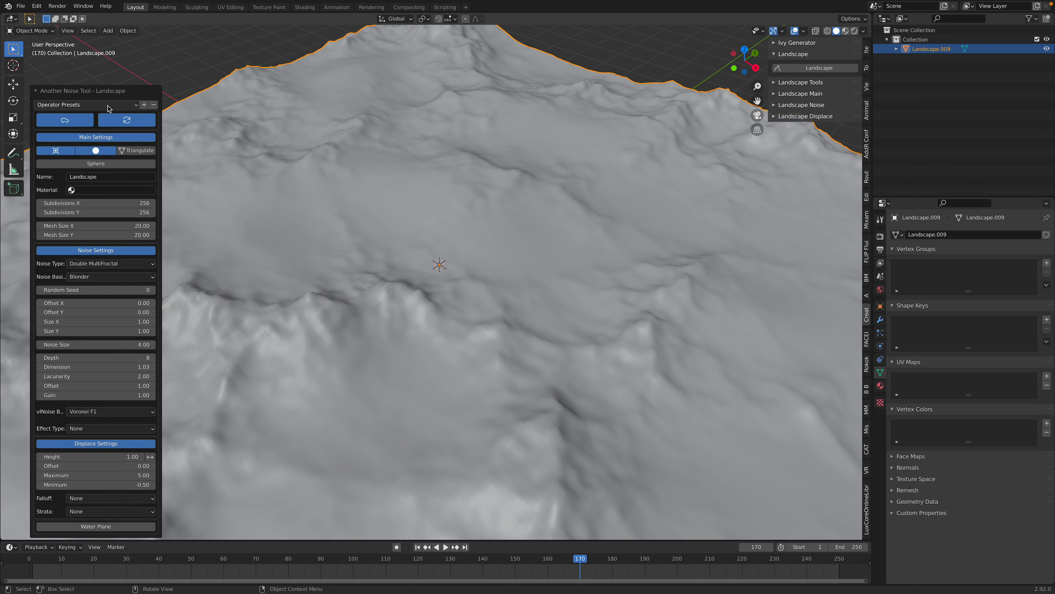
- Apply the Canyon operator preset to the landscape mesh
left_click(110, 107)
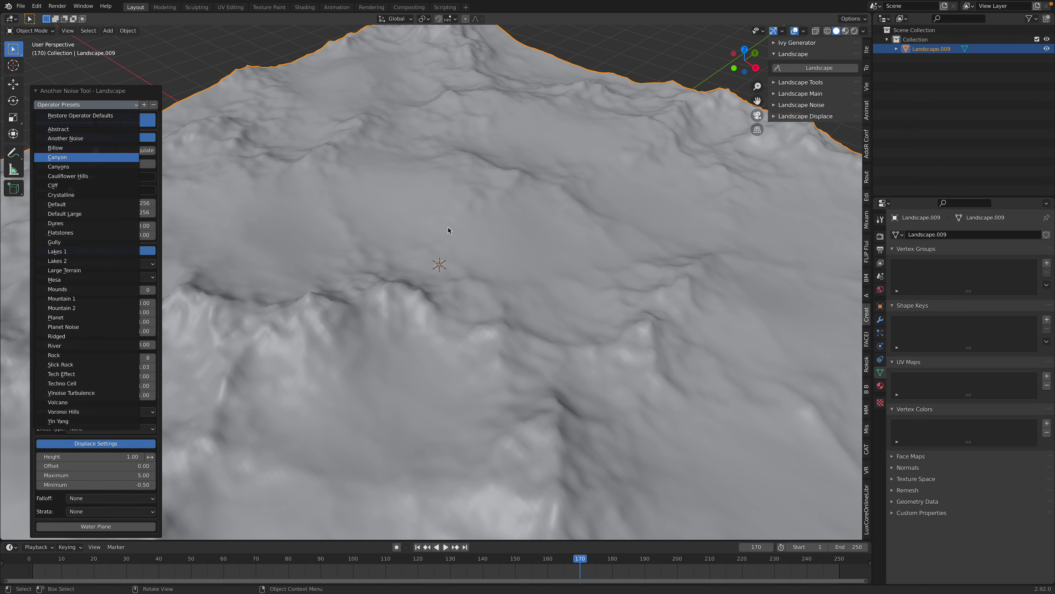
key("Return")
scroll(448, 230, "up", 6)
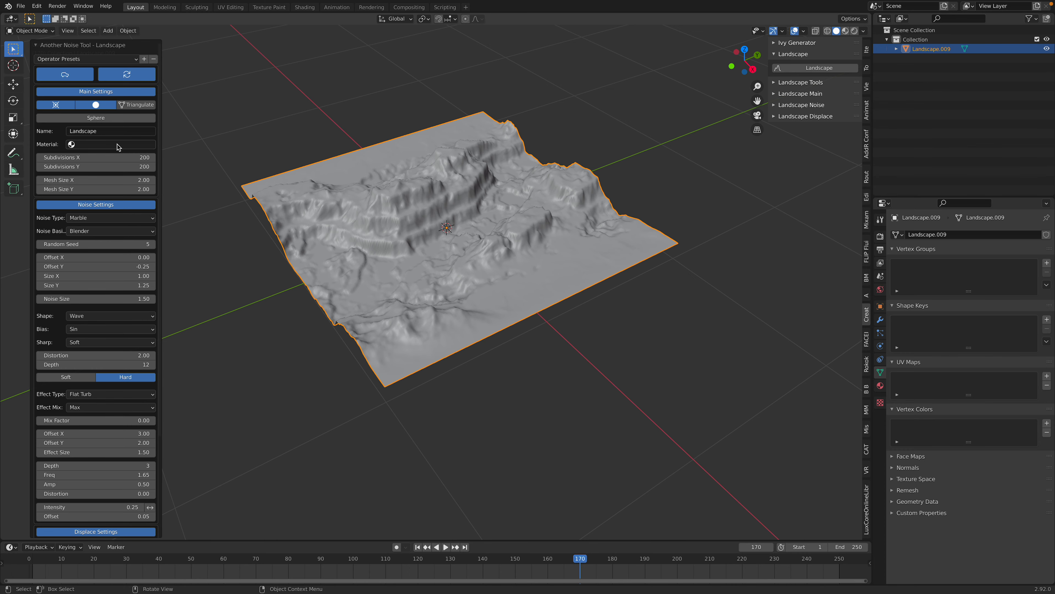
- Assign the existing material named Material to the canyon landscape in its main settings
left_click(121, 148)
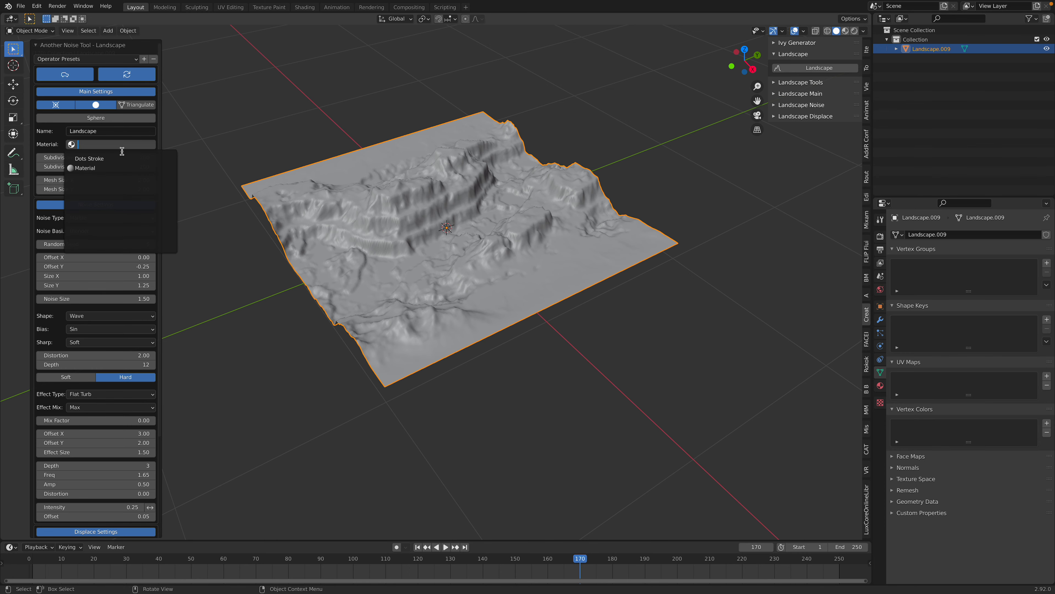
key("Return")
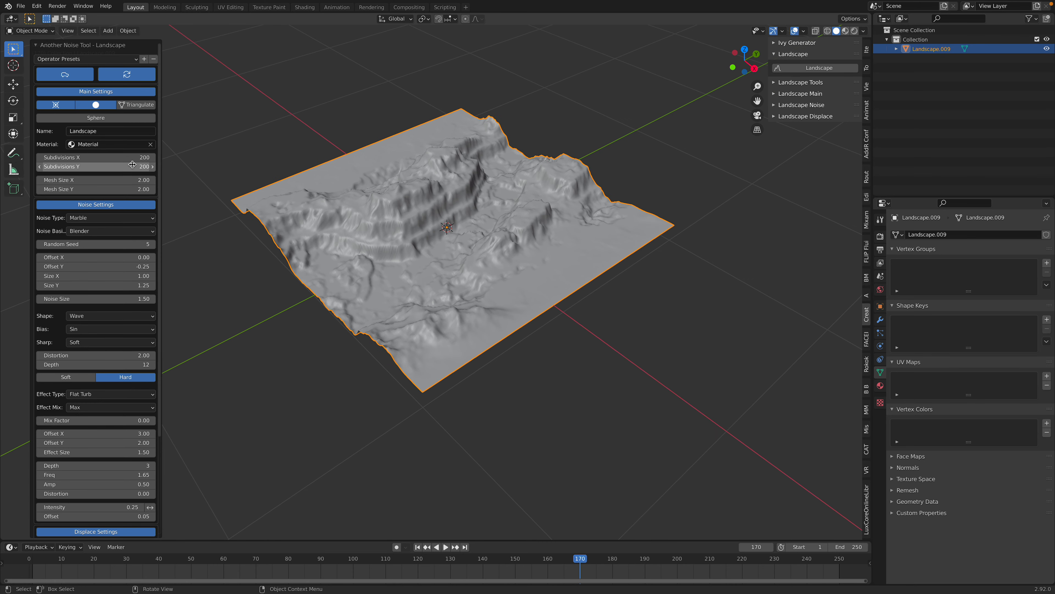
middle_click_drag(233, 183, 260, 197)
scroll(259, 197, "up", 1)
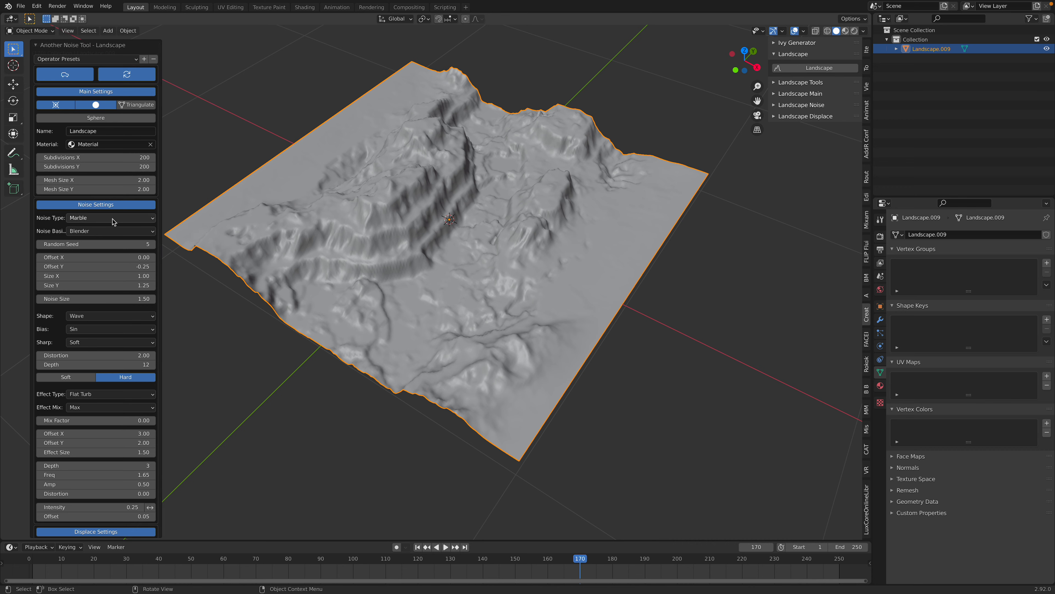
- Set the canyon landscape's noise random seed to 9
left_click(152, 244)
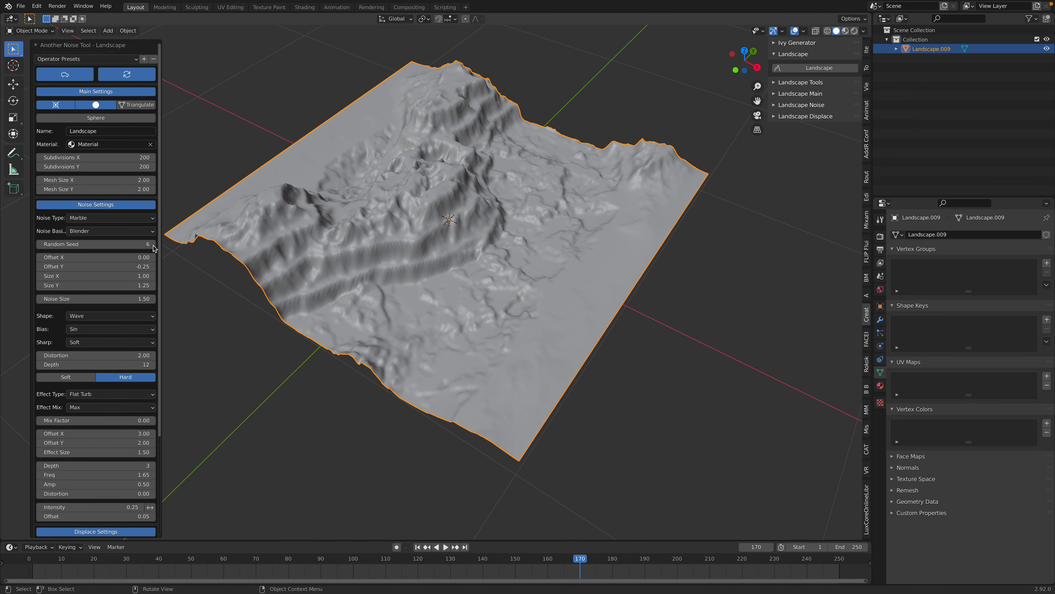
left_click(152, 244)
left_click(153, 244)
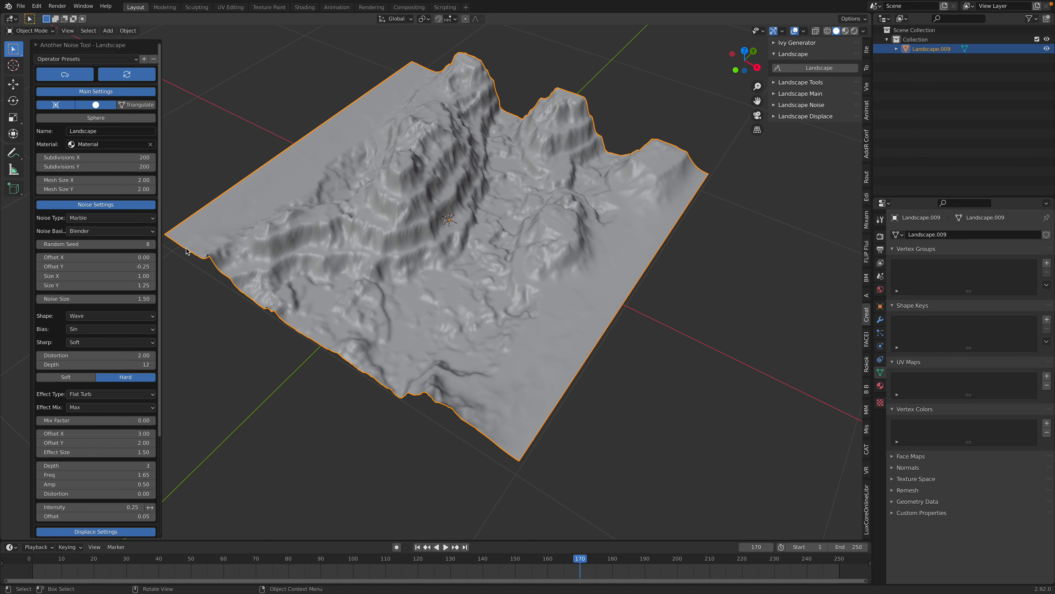
left_click(153, 244)
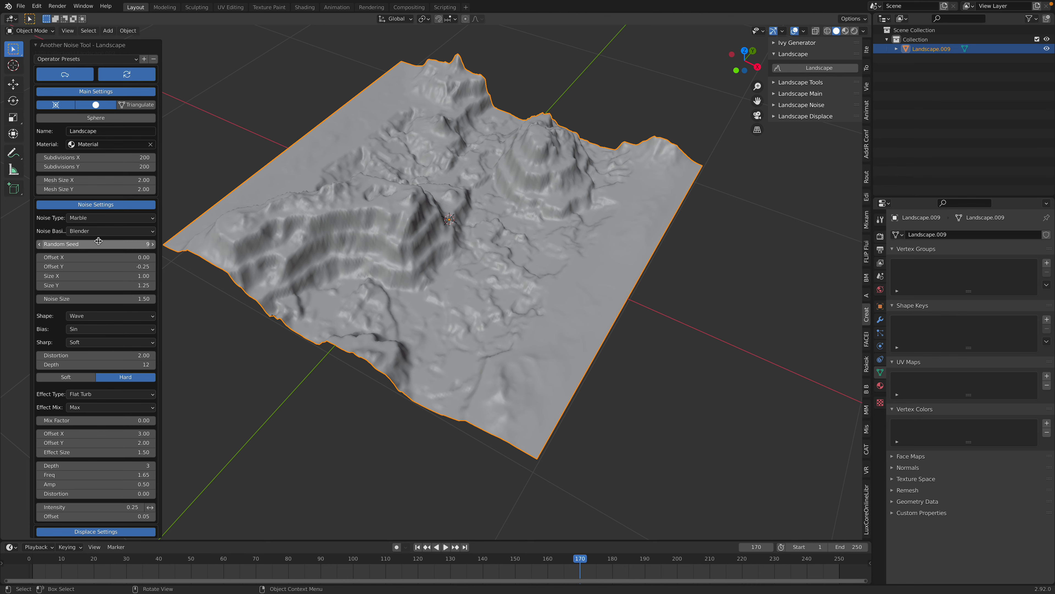
left_click(200, 172)
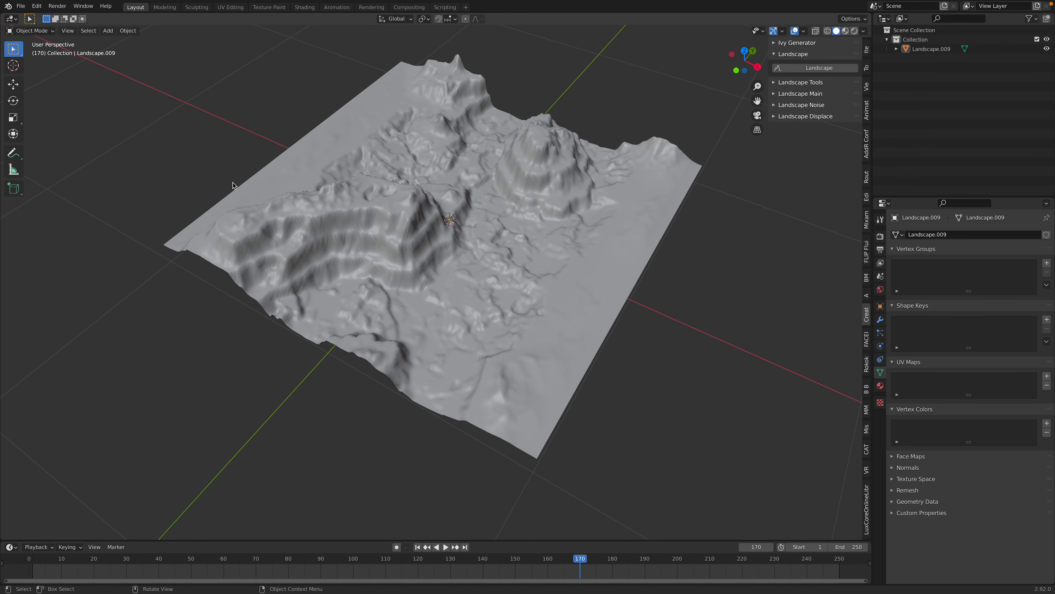
- Reselect the canyon landscape and open its landscape tools and main settings for review
middle_click_drag(233, 189, 148, 209)
middle_click_drag(110, 304, 408, 231)
left_click(511, 236)
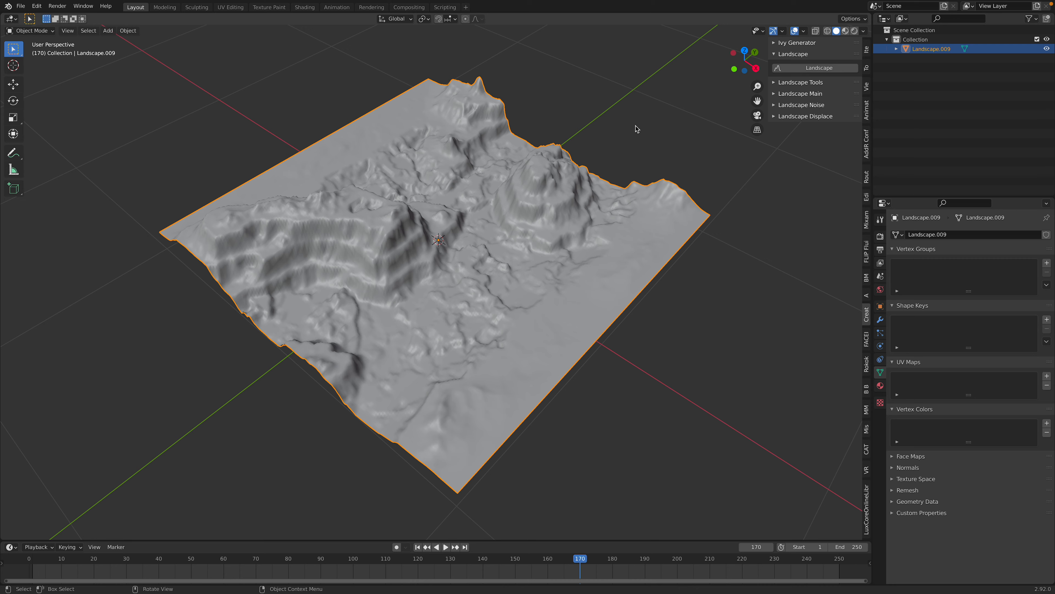
left_click(795, 82)
middle_click_drag(690, 130, 732, 133)
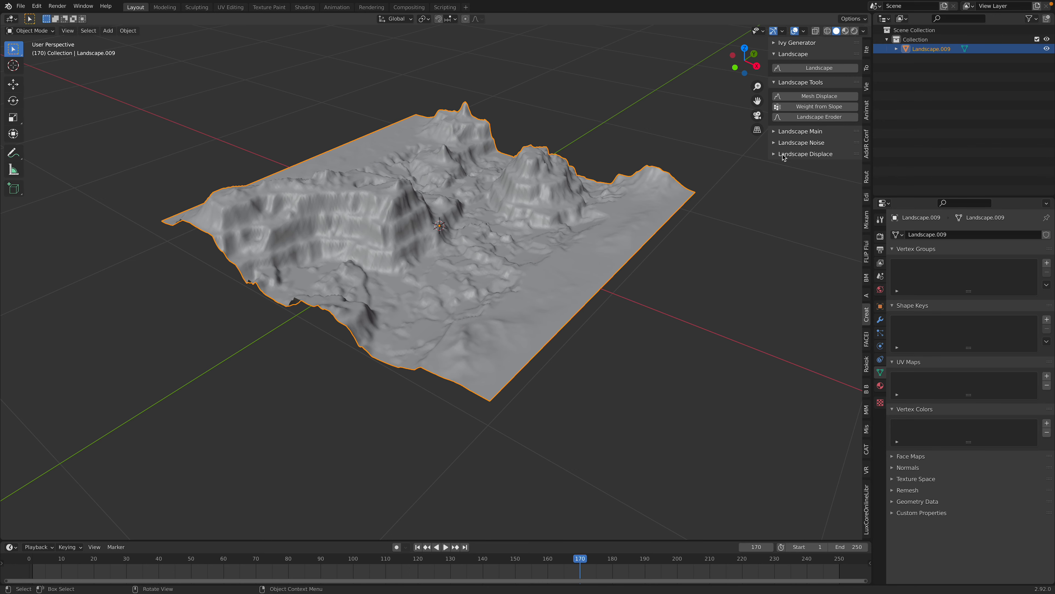
middle_click_drag(546, 204, 564, 217)
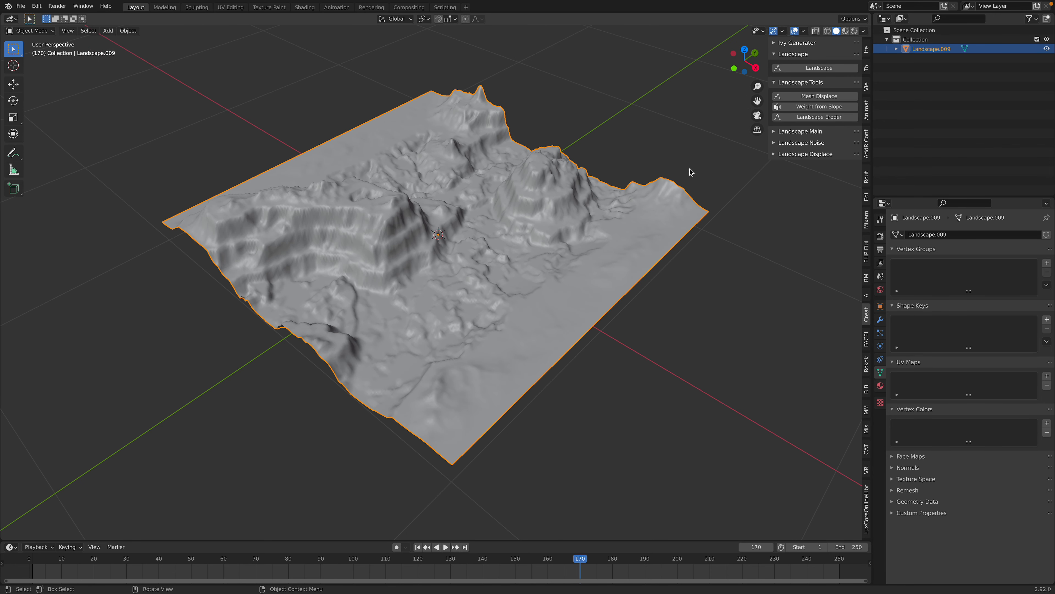
left_click(795, 131)
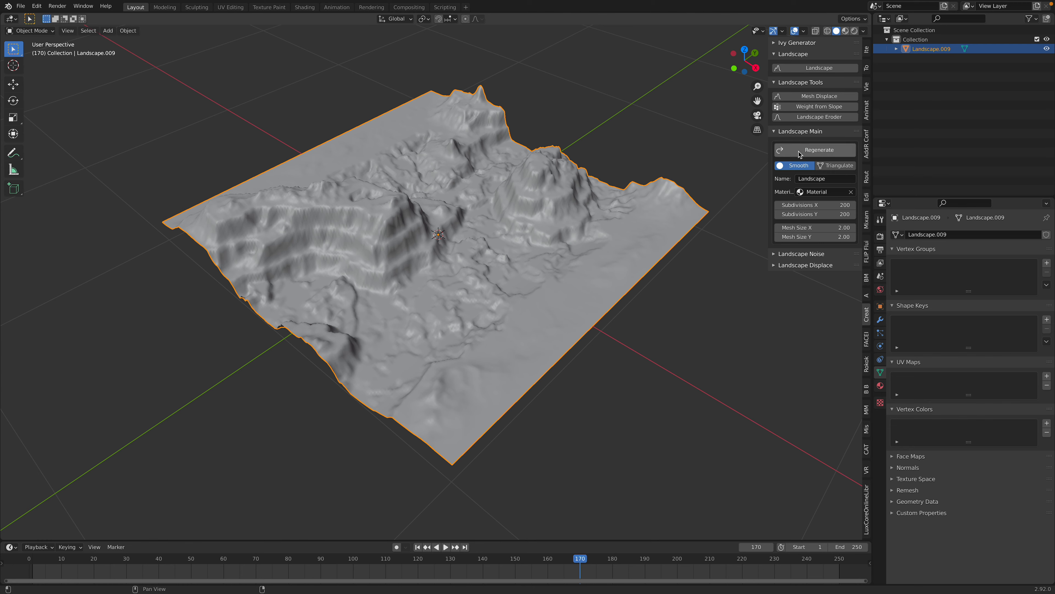
left_click(806, 132)
left_click(808, 132)
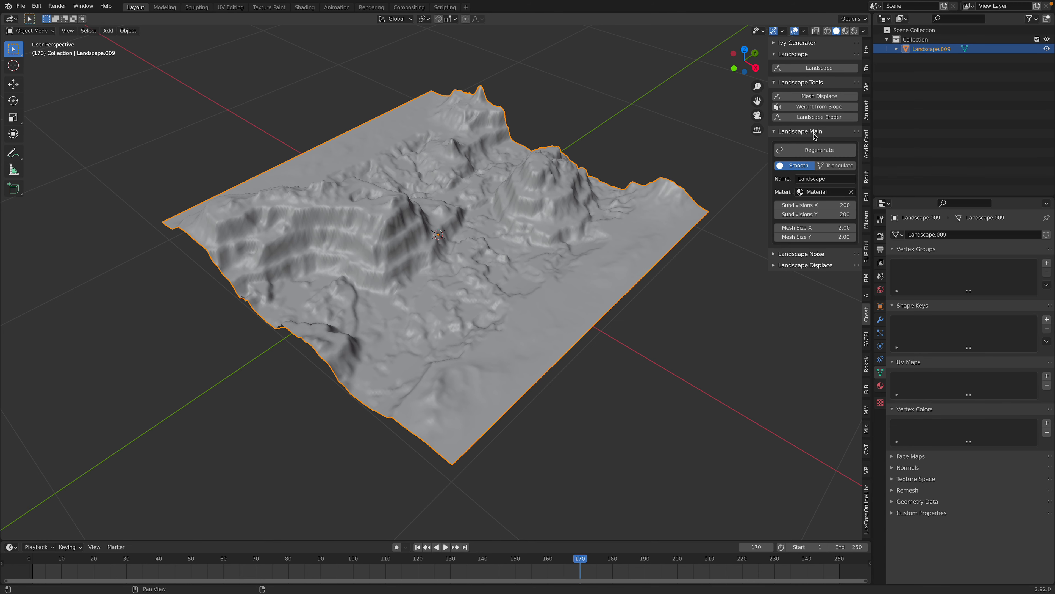
- Raise the canyon landscape's displacement height to 0.84 and refresh the mesh
left_click(800, 253)
left_click(814, 254)
left_click(815, 266)
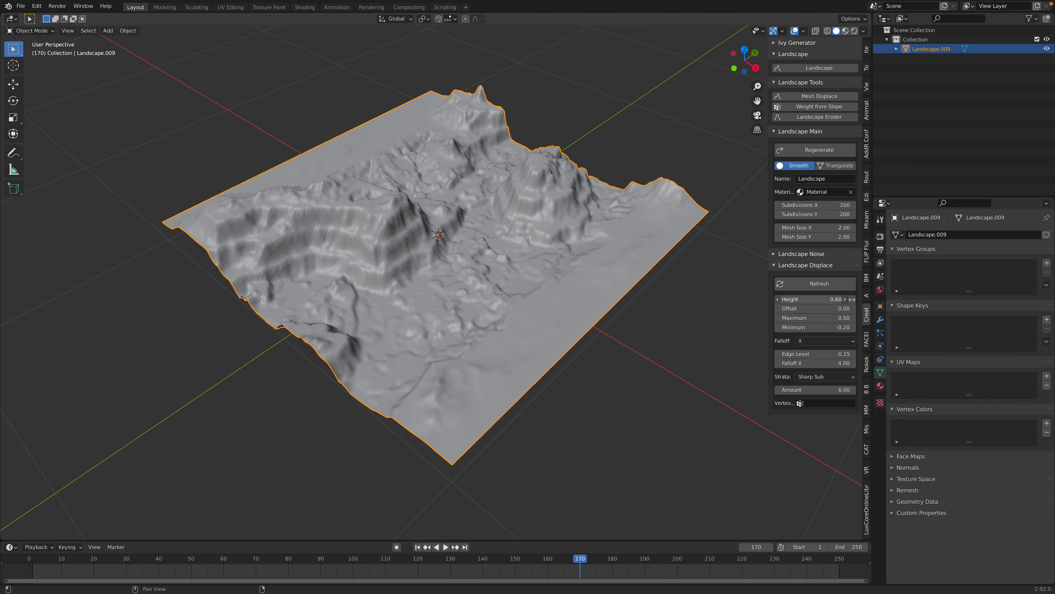
left_click(824, 286)
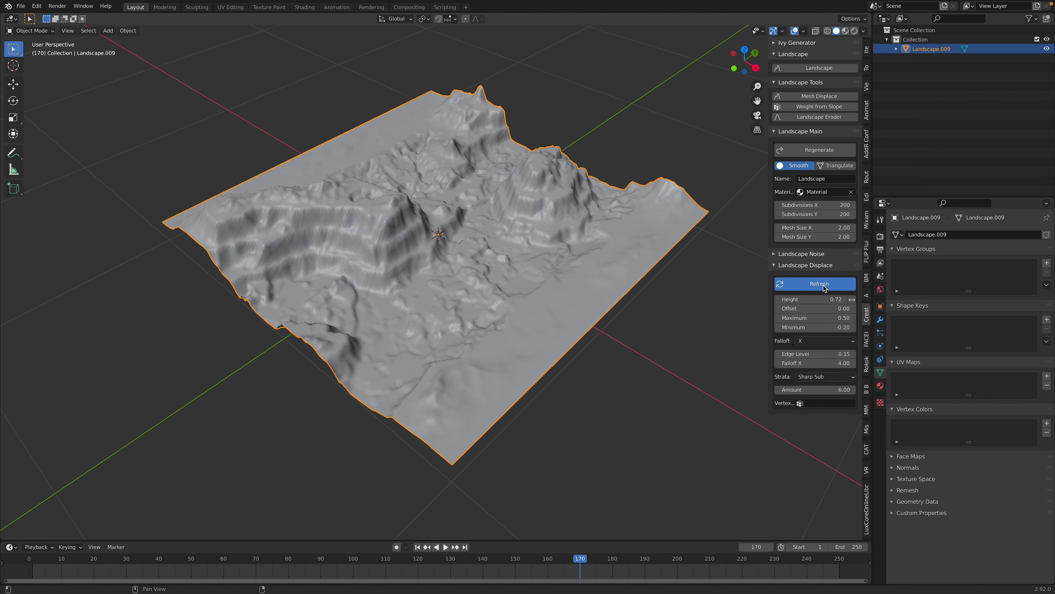
mouse_move(821, 297)
left_mouse_down()
mouse_move(844, 297)
mouse_move(810, 299)
left_mouse_up()
left_click(821, 284)
left_click(821, 284)
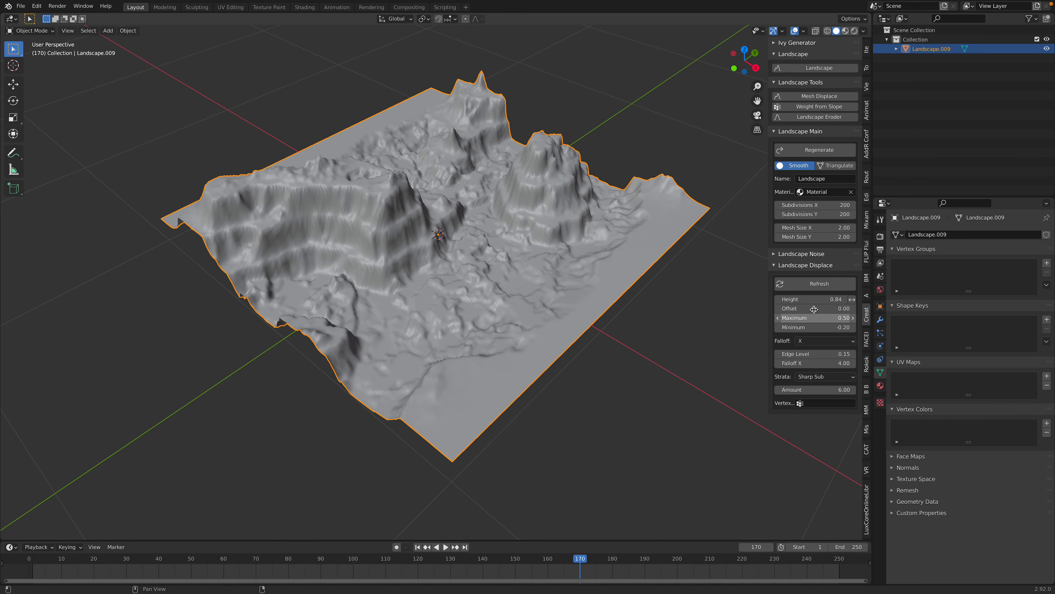
middle_click_drag(545, 259, 615, 262)
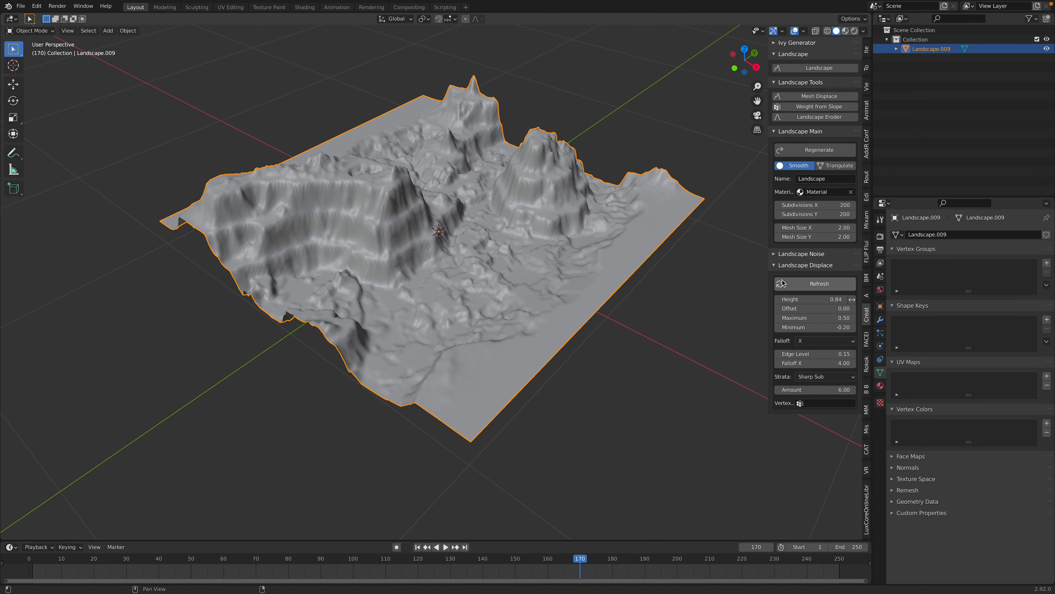
- Try the Quantize strata type on the canyon landscape and refresh the mesh
left_click(820, 377)
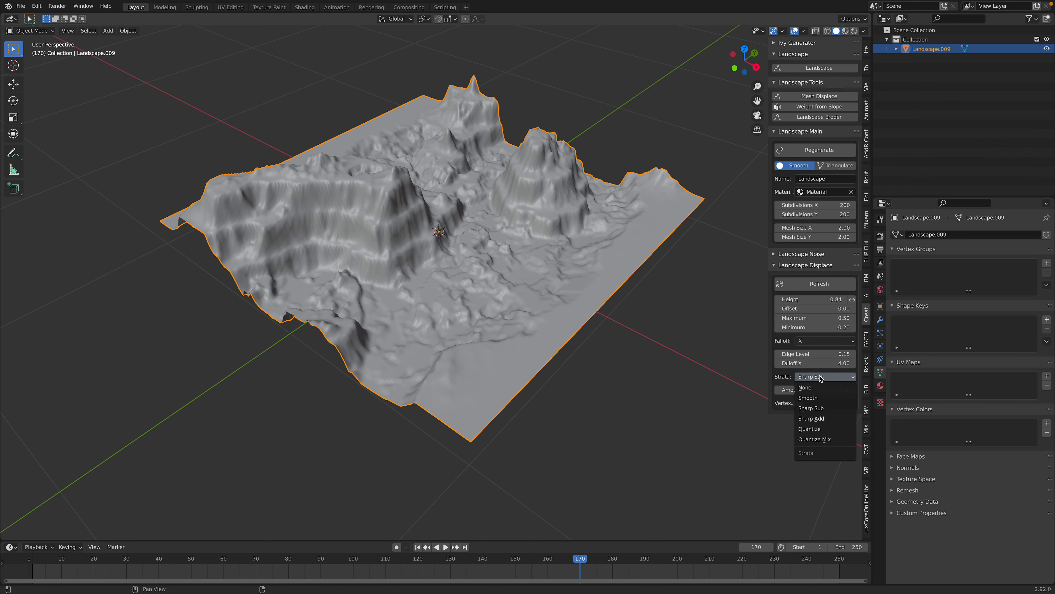
left_click(825, 430)
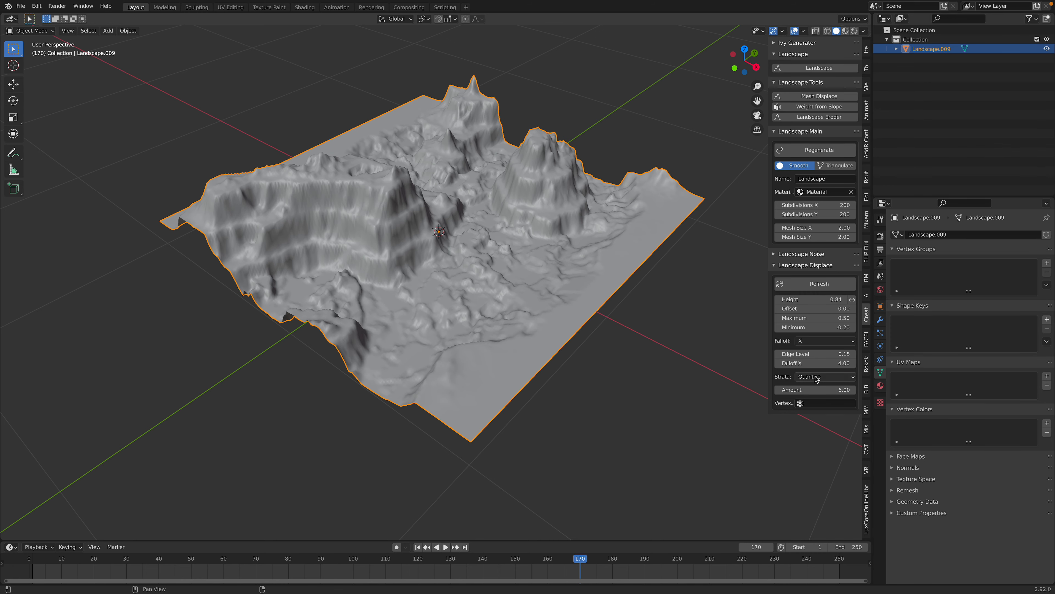
left_click(808, 288)
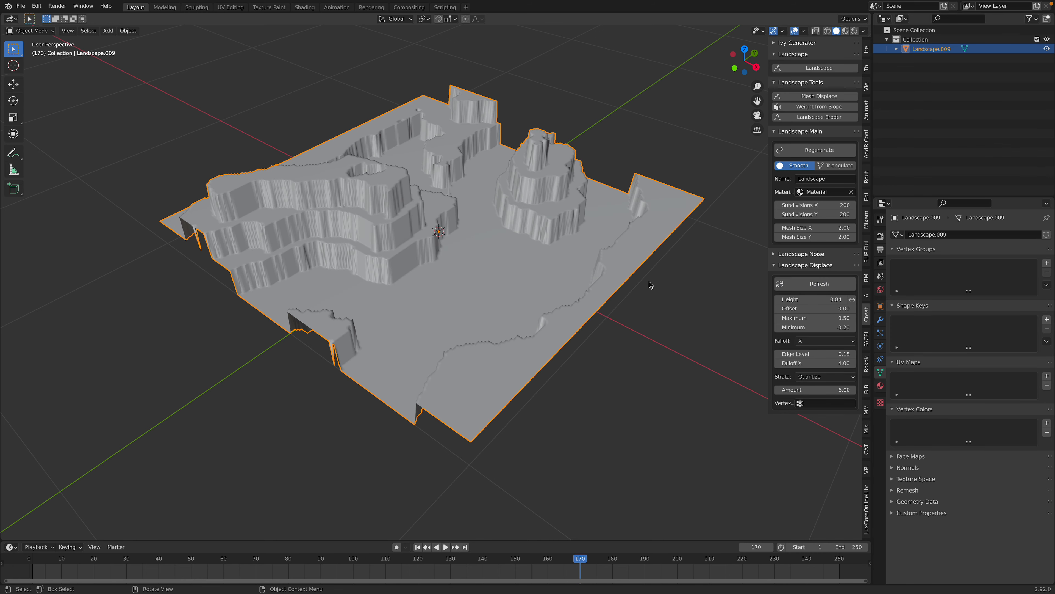
middle_click_drag(645, 285, 626, 287)
- Change the canyon landscape's strata type to Smooth and refresh the displacement
left_click(821, 377)
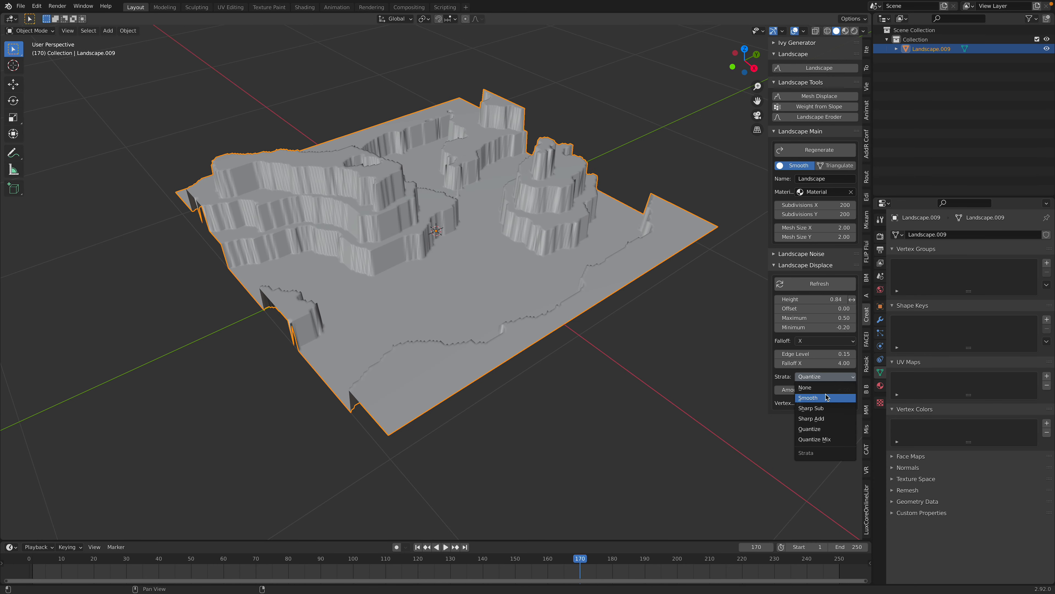
left_click(828, 403)
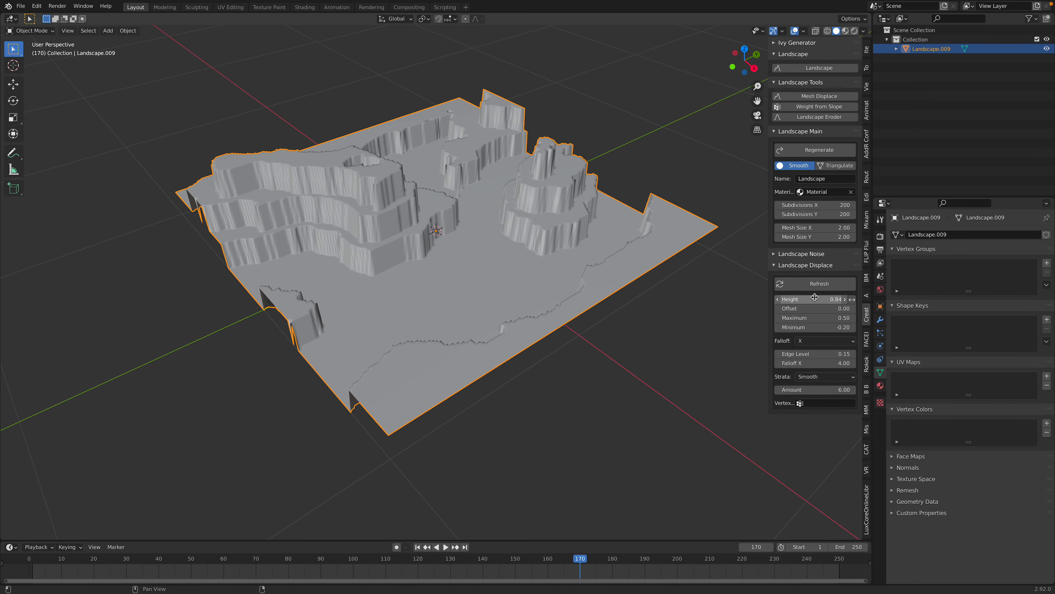
middle_click_drag(545, 273, 583, 288)
left_click(796, 267)
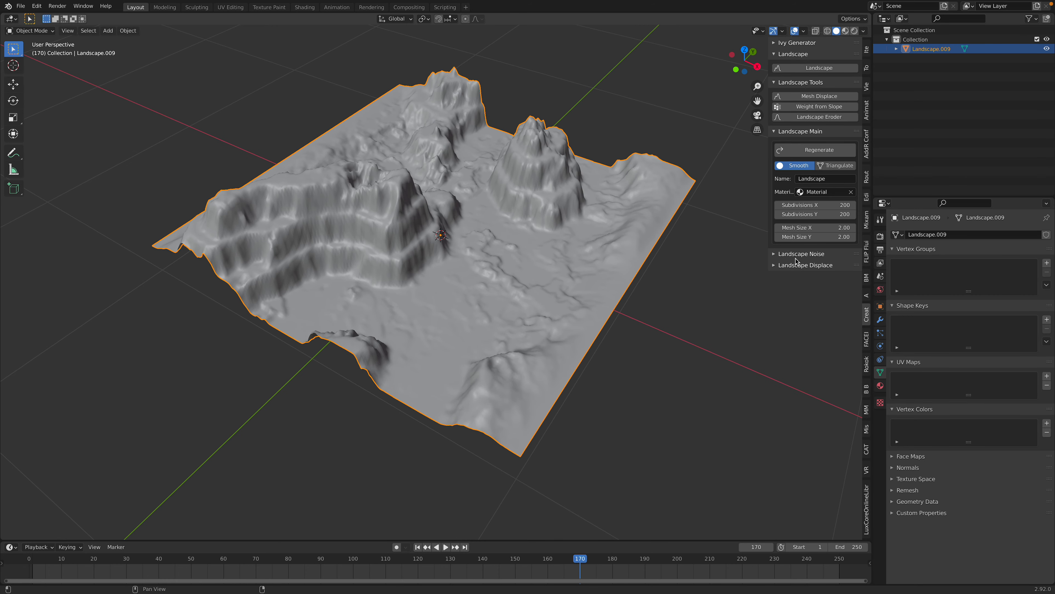
- Set the landscape noise random seed to 12 and refresh the terrain
left_click(800, 254)
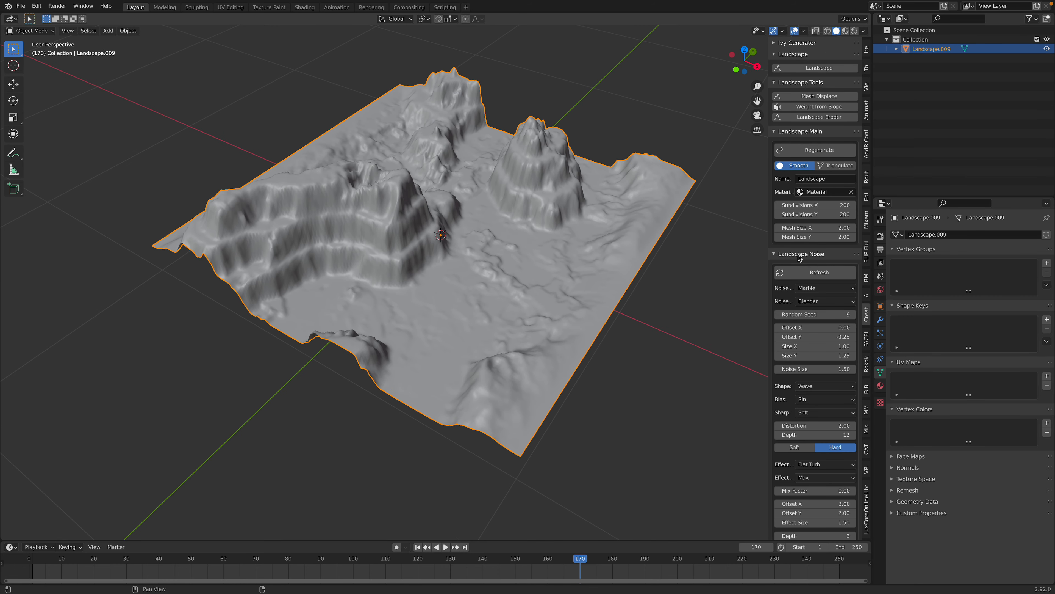
left_click(806, 273)
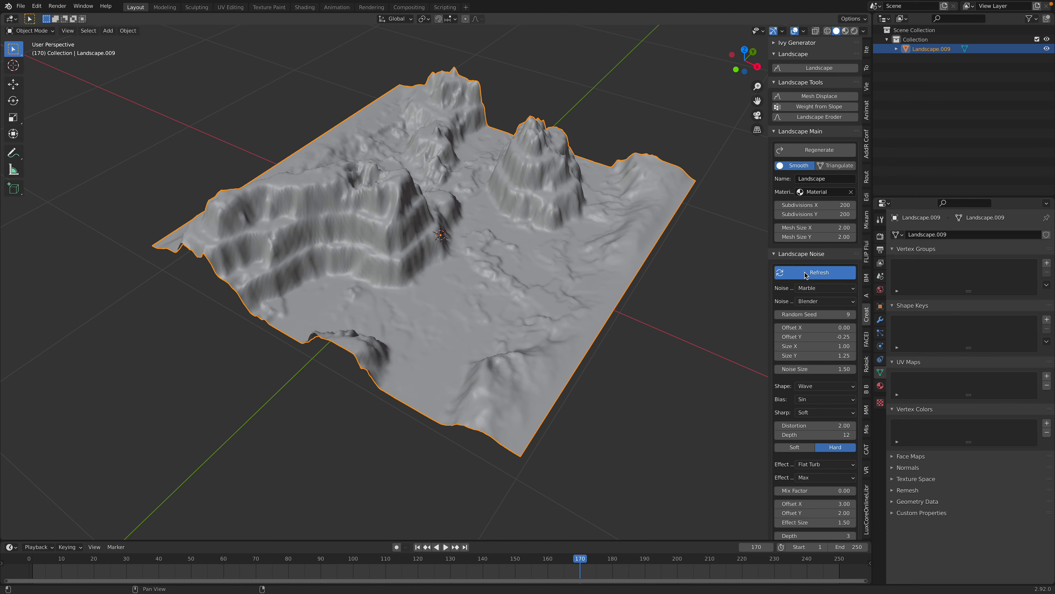
left_click(853, 315)
left_click(837, 276)
left_click(853, 315)
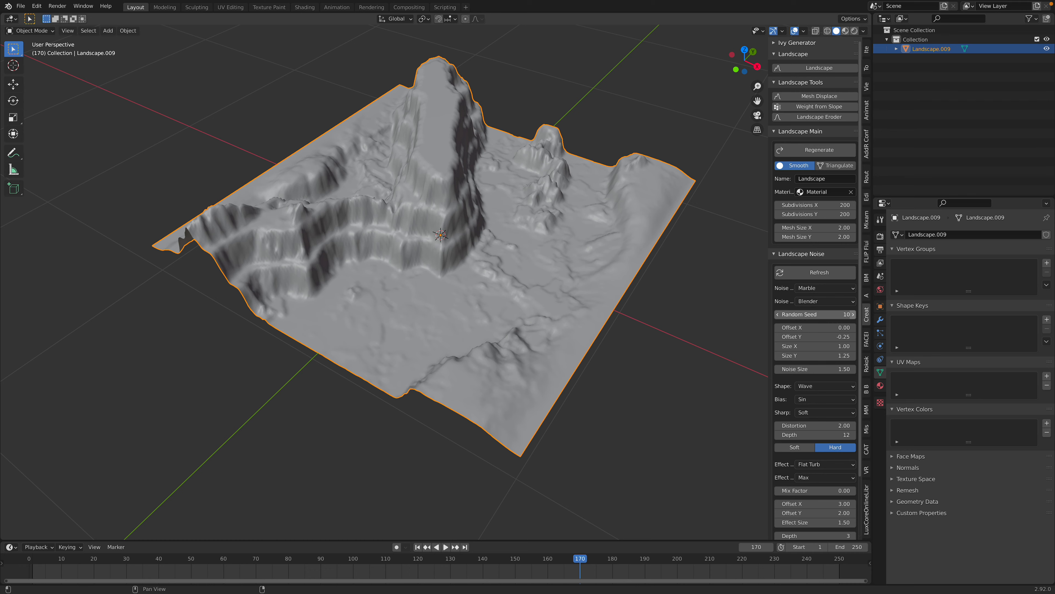
left_click(853, 315)
left_click(836, 276)
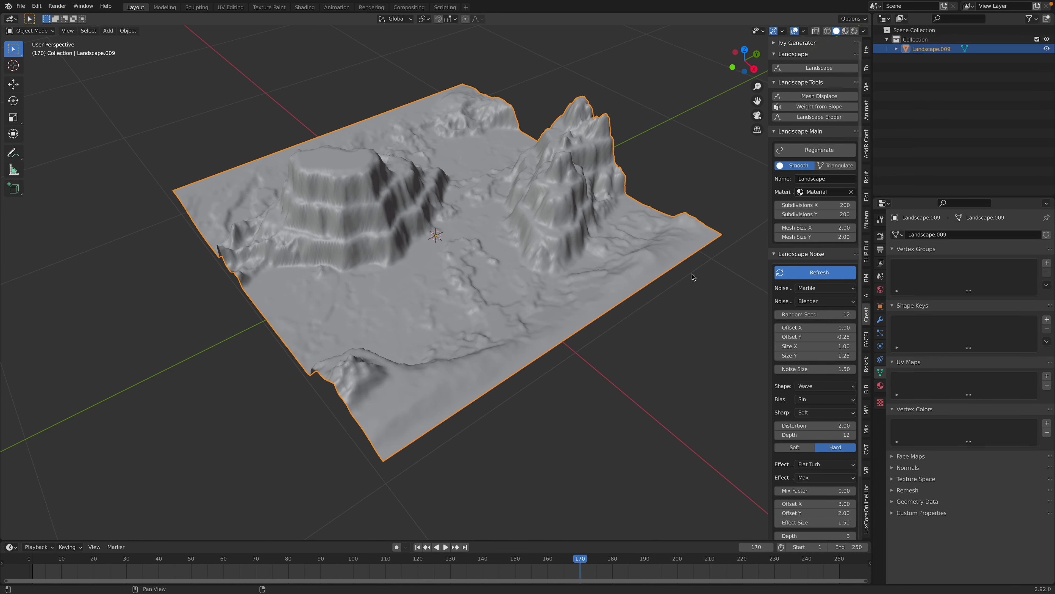
- Save the scene as landscape_test_001.blend
middle_click_drag(692, 277, 456, 175)
mouse_move(495, 212)
middle_mouse_down()
mouse_move(487, 204)
mouse_move(478, 221)
middle_mouse_up()
key("ctrl+s")
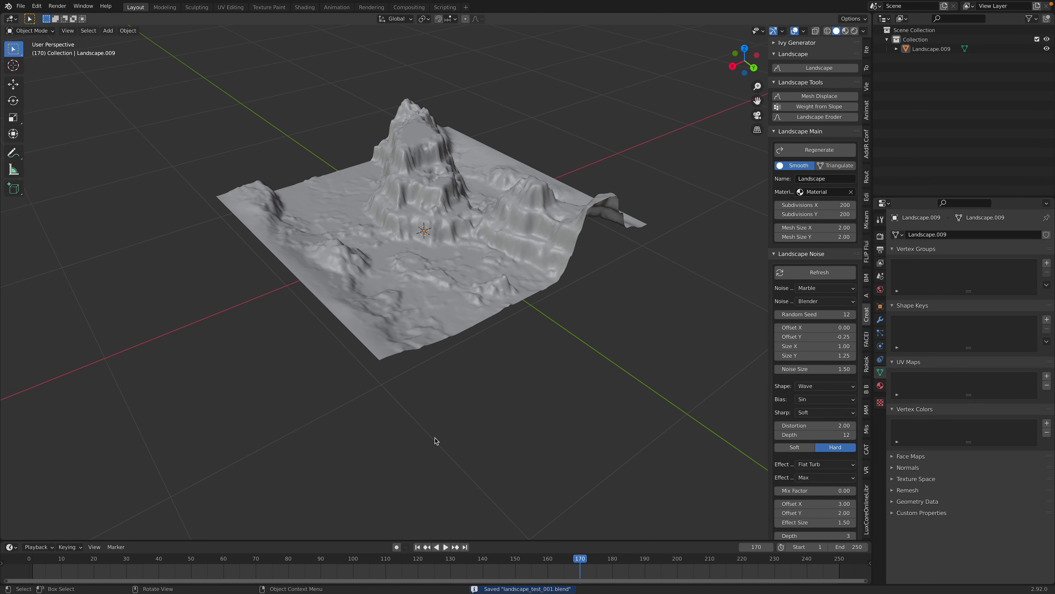
- Add a second landscape mesh to the scene and try the Planet operator preset on it
middle_click_drag(435, 440, 251, 258)
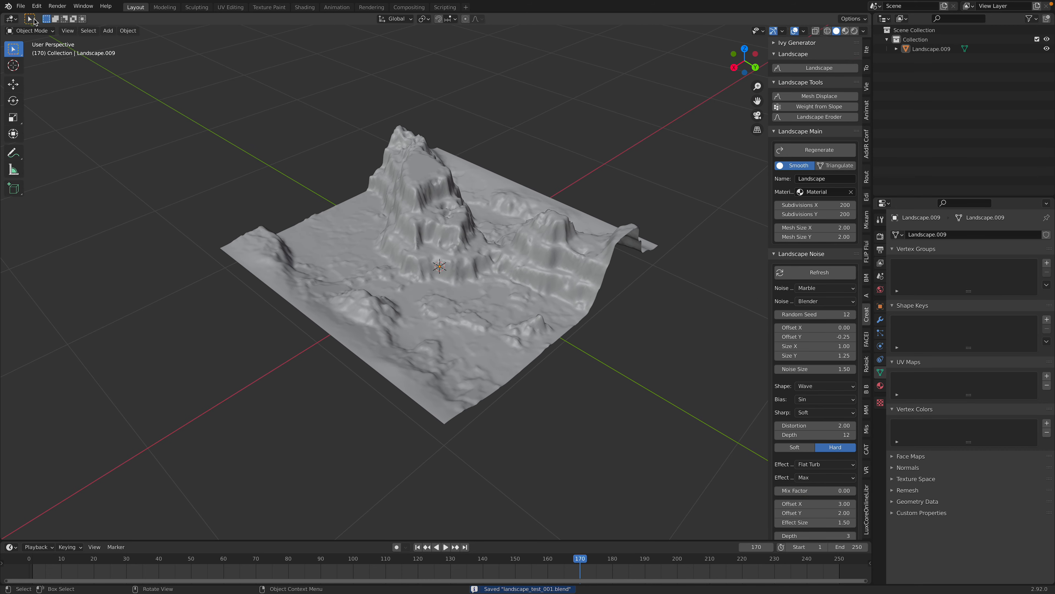
middle_click_drag(571, 121, 562, 121)
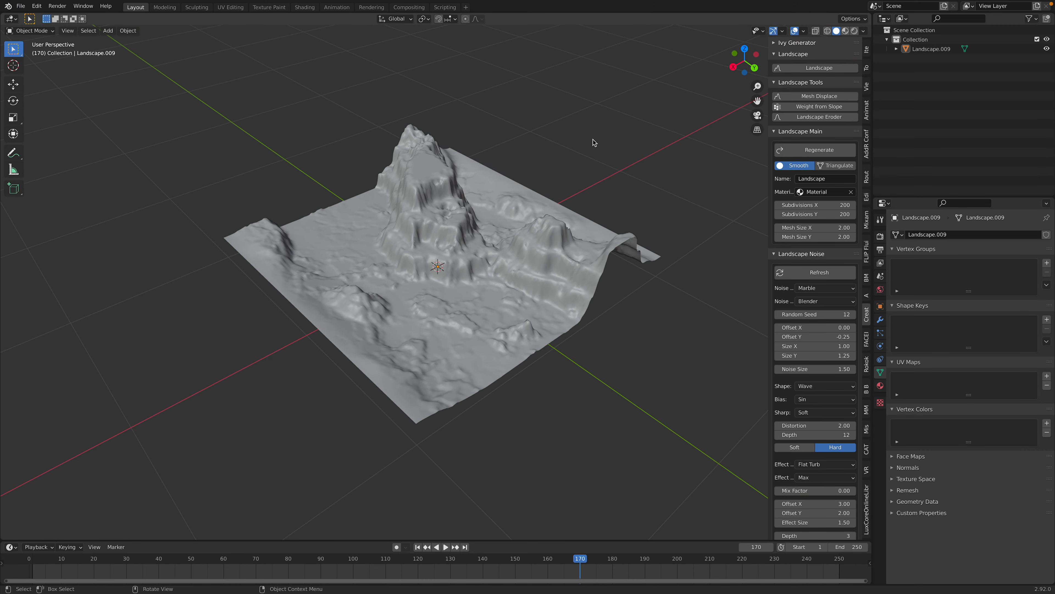
middle_click_drag(644, 158, 650, 160)
middle_click_drag(545, 182, 566, 167)
left_click(803, 67)
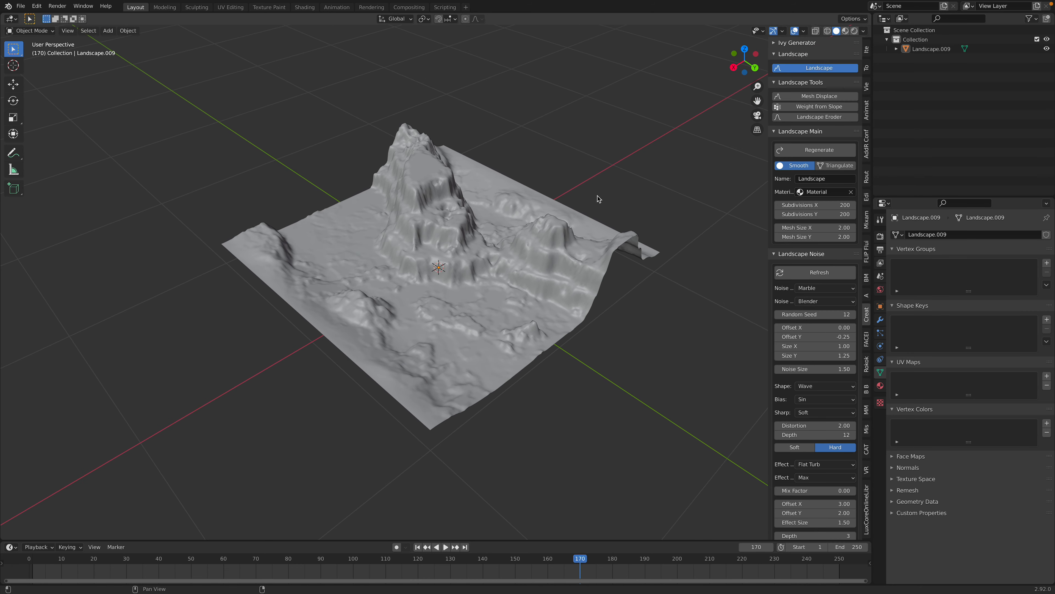
left_click(89, 61)
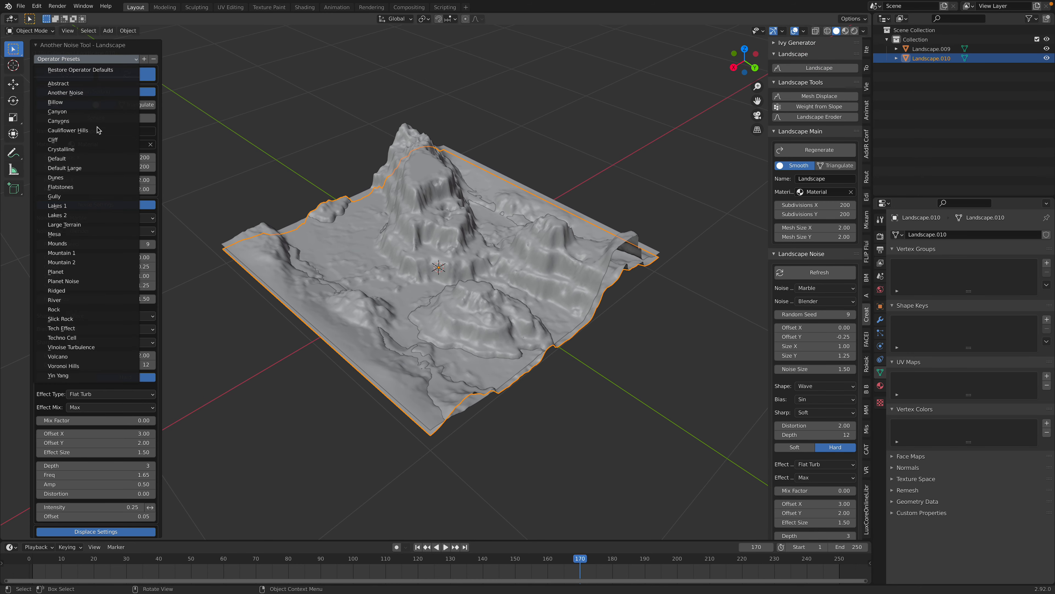
left_click(96, 272)
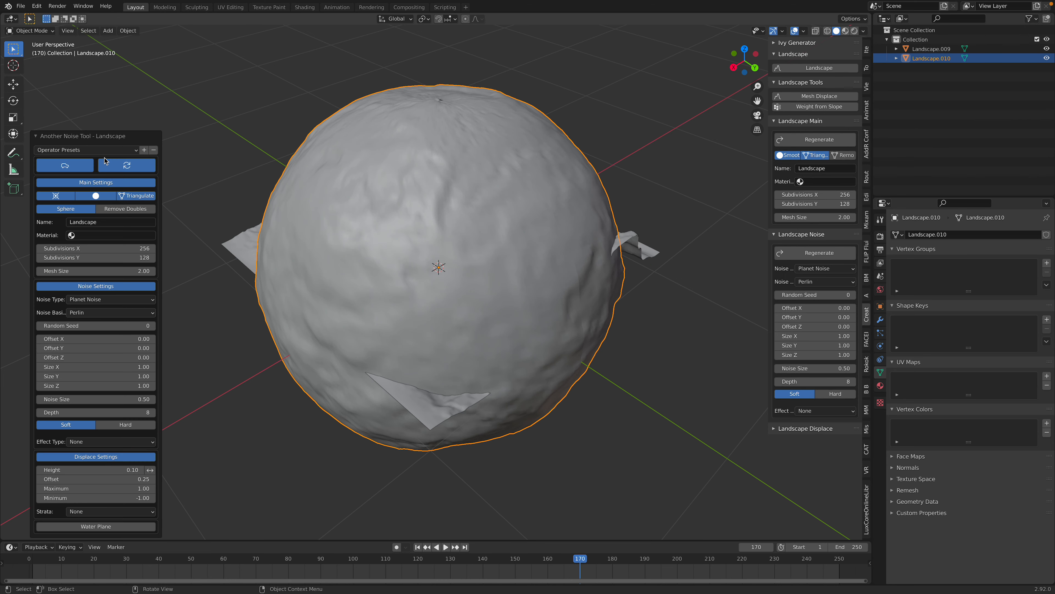
- Apply the Gully operator preset to the second landscape
left_click(102, 149)
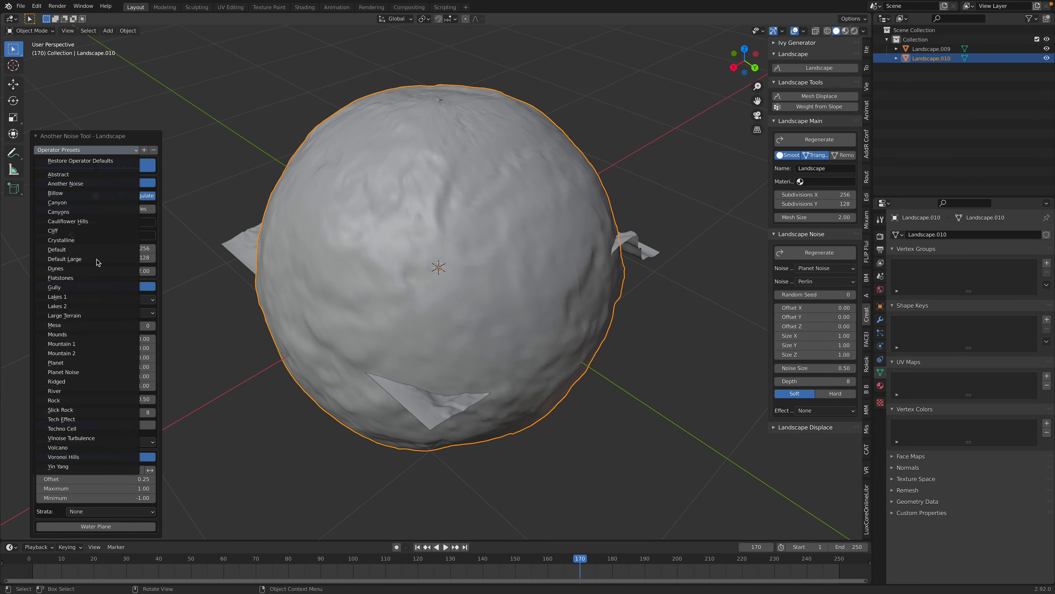
left_click(99, 287)
middle_click_drag(266, 258, 543, 216)
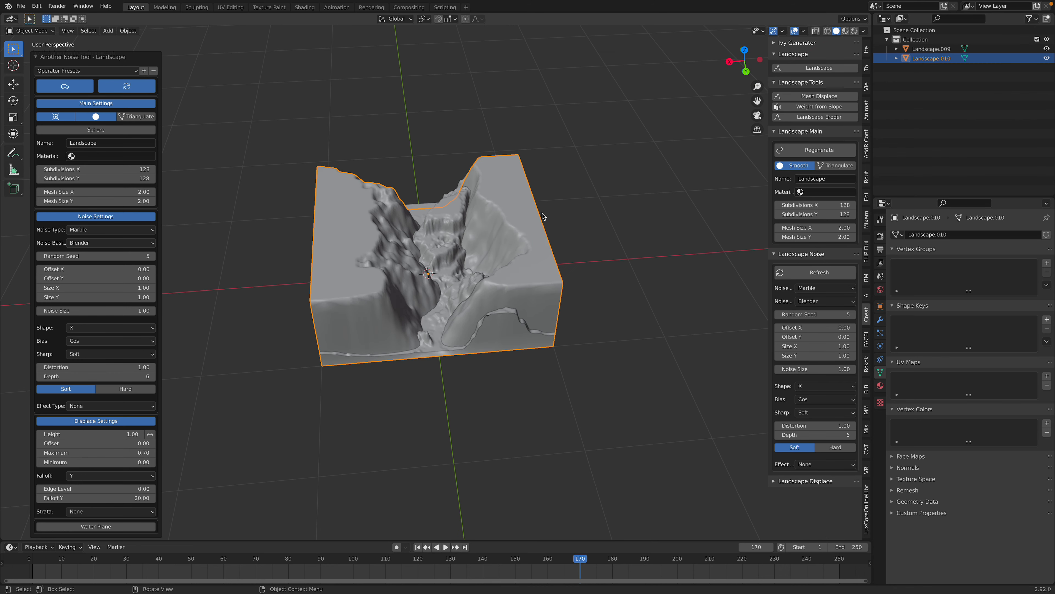
- Move the gully landscape about 2 m along the X axis, beside the first landscape, and deselect it
key("g")
key("x")
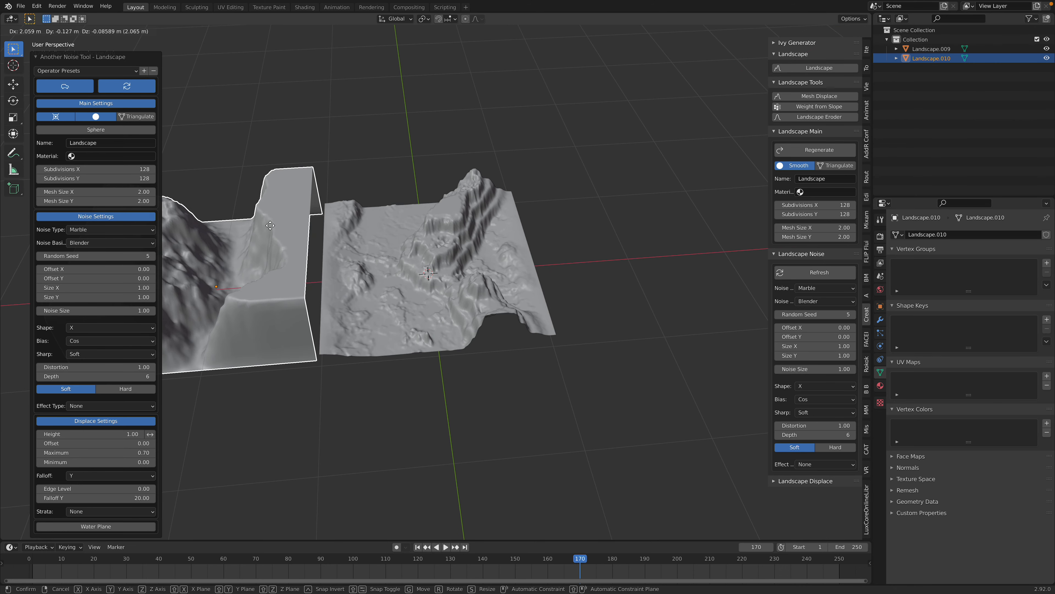
left_click(275, 220)
middle_click_drag(275, 220, 395, 232, "shift")
left_click(474, 169)
mouse_move(484, 187)
middle_mouse_down()
mouse_move(487, 258)
mouse_move(490, 180)
middle_mouse_up()
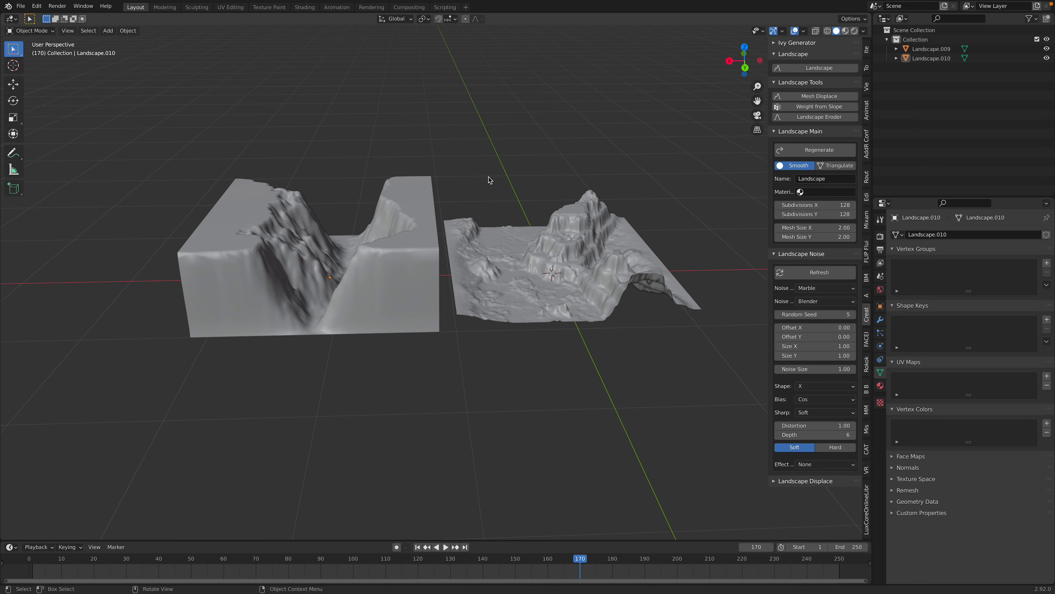
- Add a third landscape mesh and apply the Flatstones operator preset to it
left_click(815, 68)
left_click(99, 70)
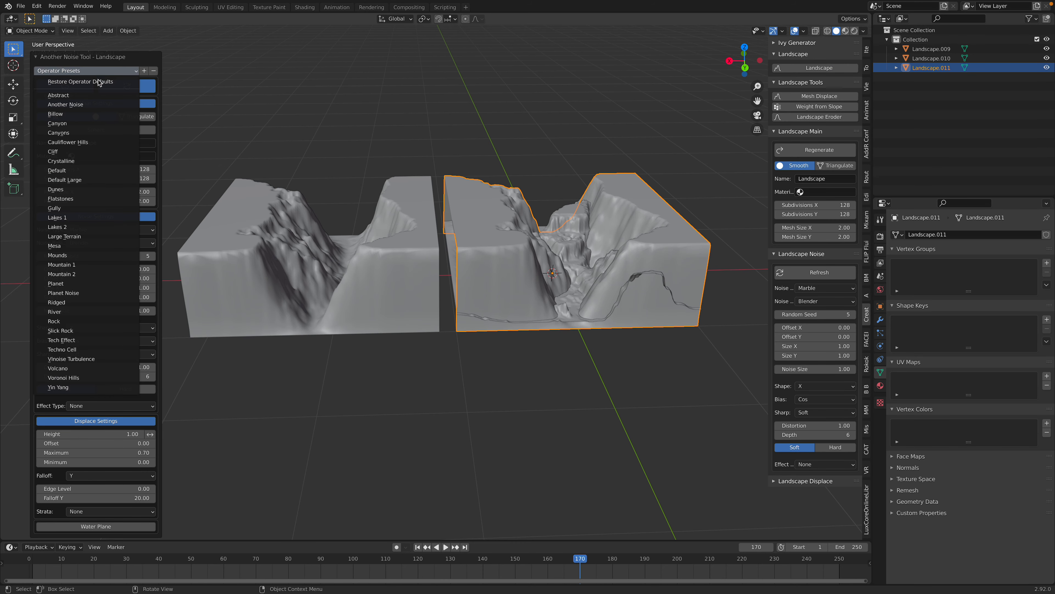
left_click(99, 199)
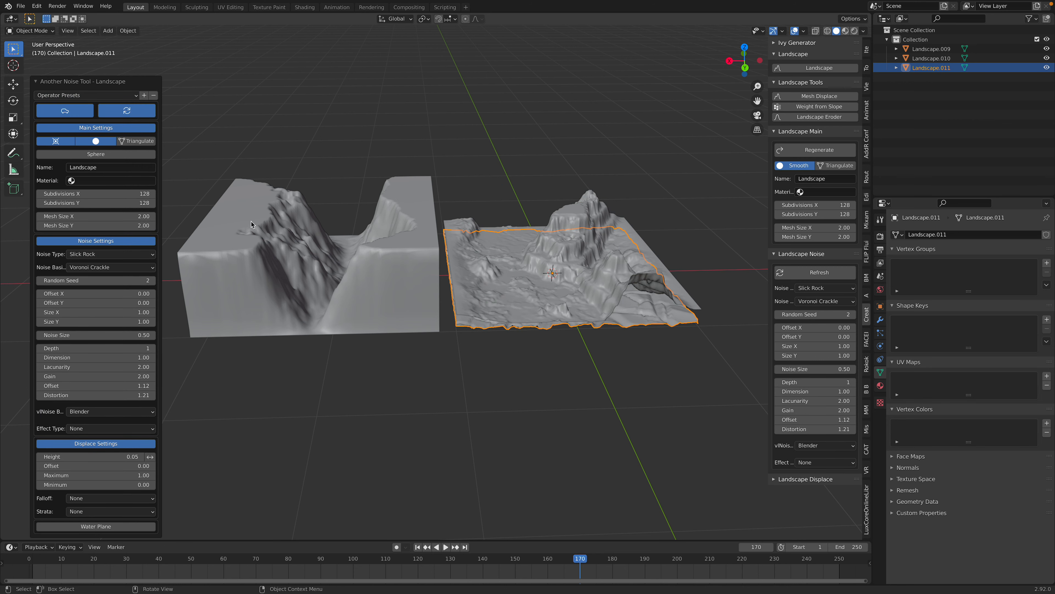
- Move the Flatstones landscape along the X axis to the free side of the first landscape, opposite the gully
middle_click_drag(468, 268, 486, 283)
scroll(483, 280, "down", 1)
key("g")
key("x")
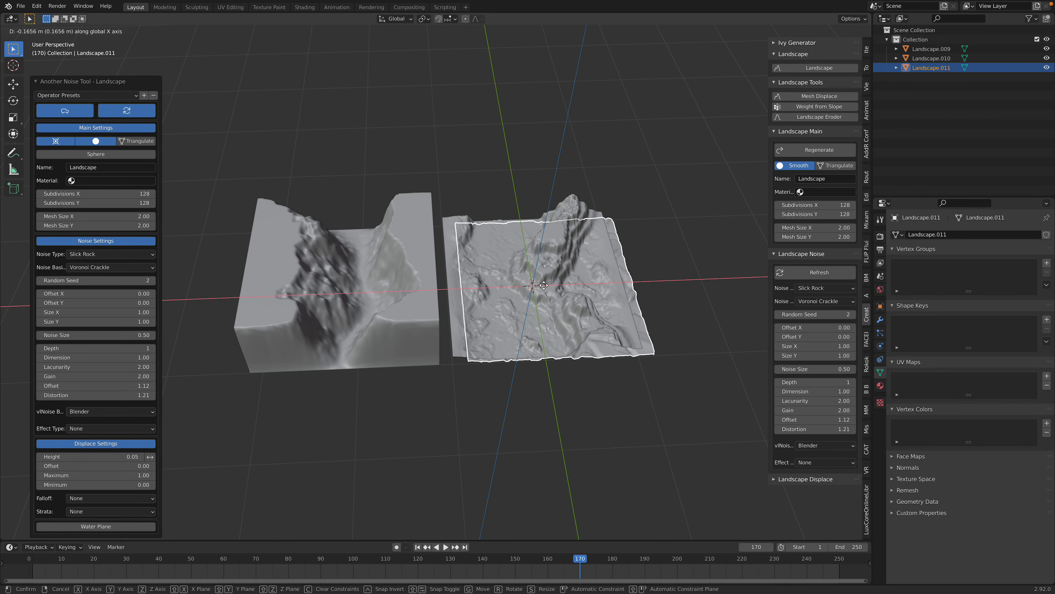
left_click(674, 286)
middle_click_drag(673, 286, 574, 273, "shift")
- Select the three landscapes in turn to compare their settings, and save the file
left_click(570, 178)
left_click(578, 243)
left_click(458, 245)
left_click(282, 245)
left_click(449, 245)
key("ctrl+s")
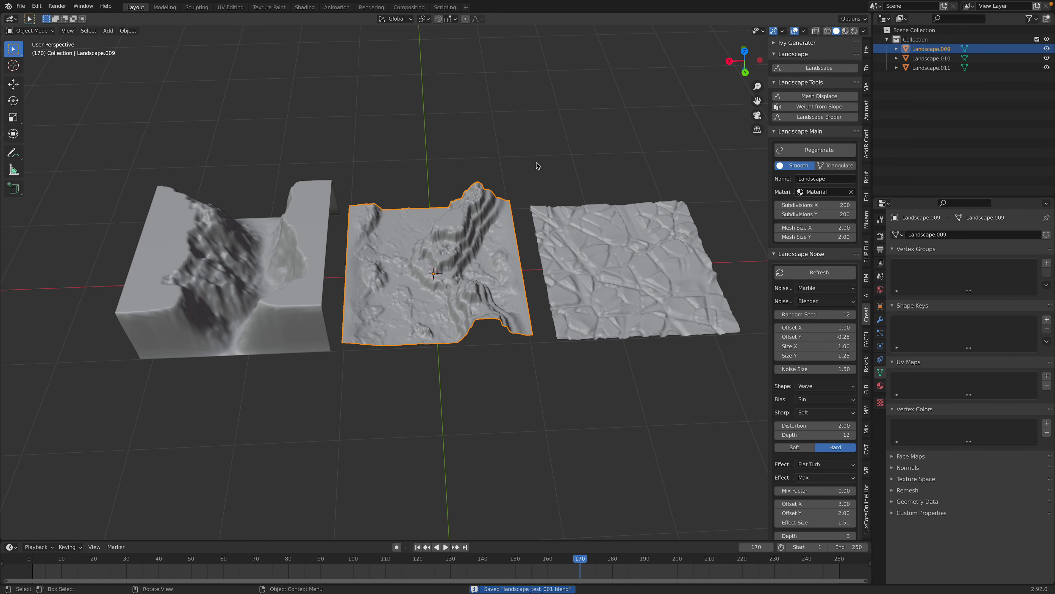
left_click(537, 166)
left_click(586, 228)
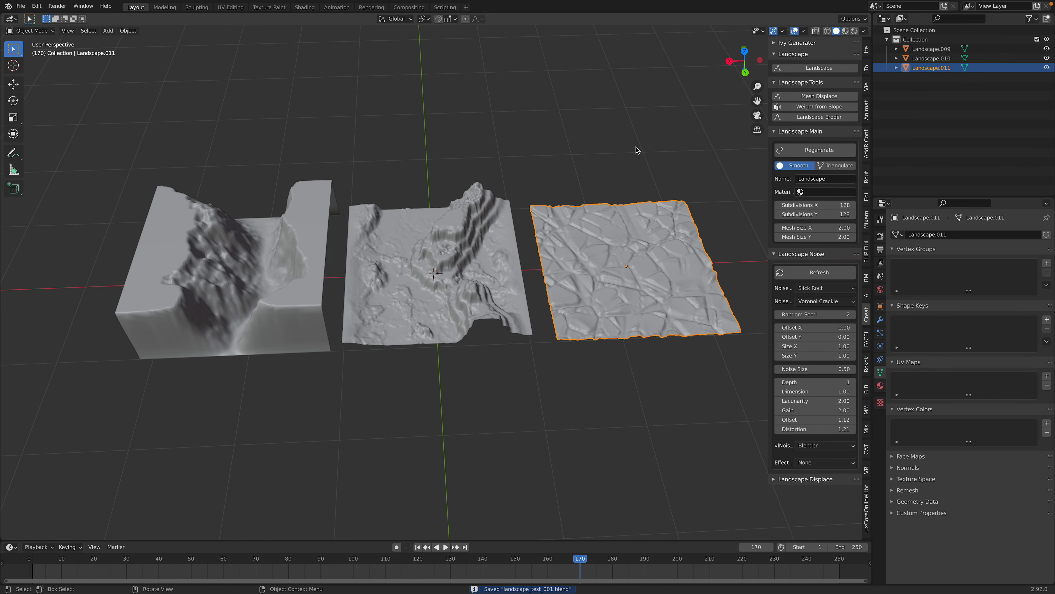
- Set the Flatstones landscape's random seed to 124 and refresh it
middle_click_drag(550, 189, 497, 206)
left_click(473, 218)
left_click(278, 230)
left_click(440, 249)
left_click(632, 269)
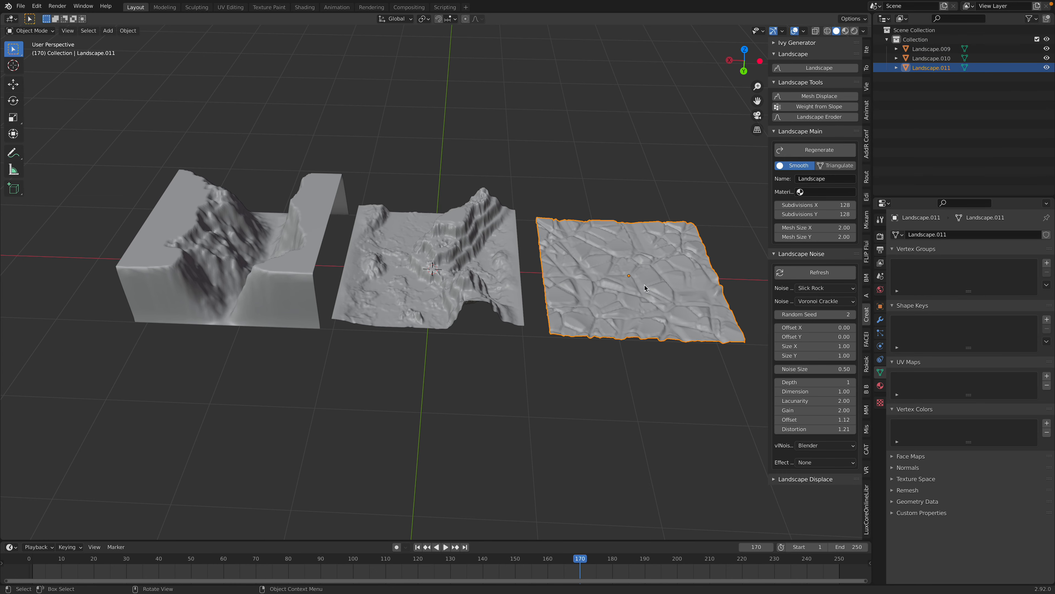
left_click(820, 271)
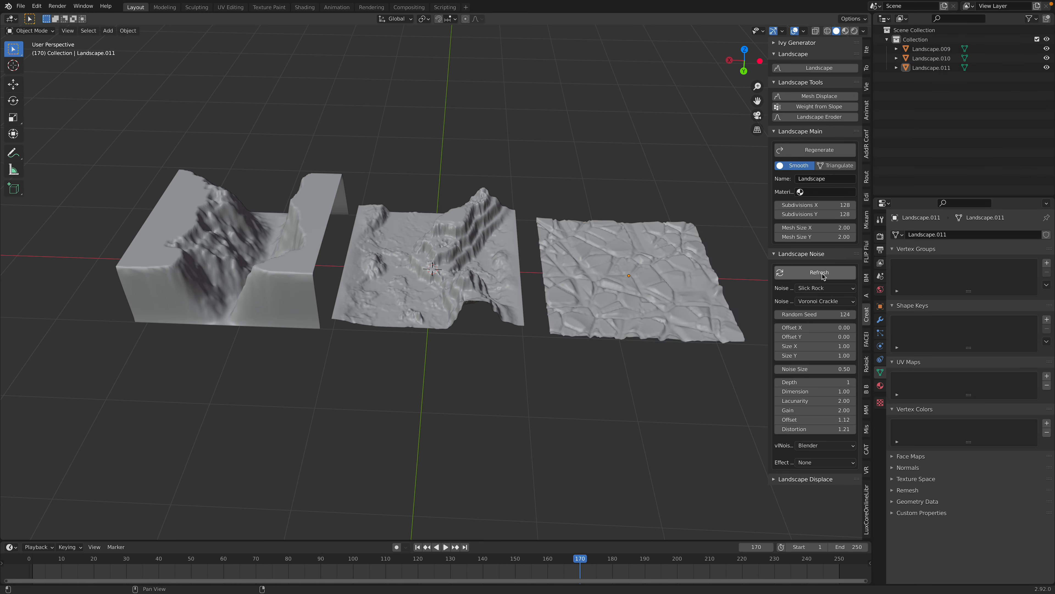
- Refresh the gully landscape with random seed 135 and save the file
left_click(279, 258)
left_click_drag(807, 315, 856, 315)
left_click(801, 273)
mouse_move(565, 263)
middle_mouse_down()
mouse_move(544, 267)
mouse_move(561, 268)
middle_mouse_up()
left_click(225, 219)
middle_click_drag(290, 207, 492, 301)
left_click(271, 217)
key("ctrl+s")
scroll(444, 316, "up", 2)
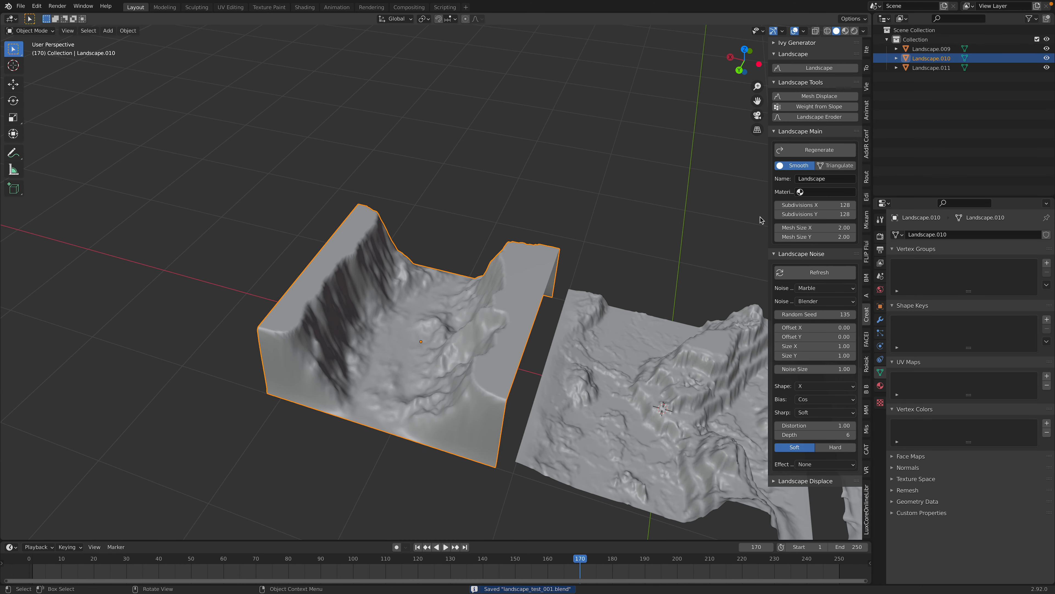
- Set the gully landscape's X and Y subdivisions to 200 and regenerate it
left_click_drag(800, 205, 800, 214)
type("200")
key("Return")
left_click(809, 154)
- Raise the gully landscape's X and Y subdivisions to 230 and regenerate the mesh
left_click_drag(818, 205, 819, 214)
type("230")
key("Return")
left_click(817, 150)
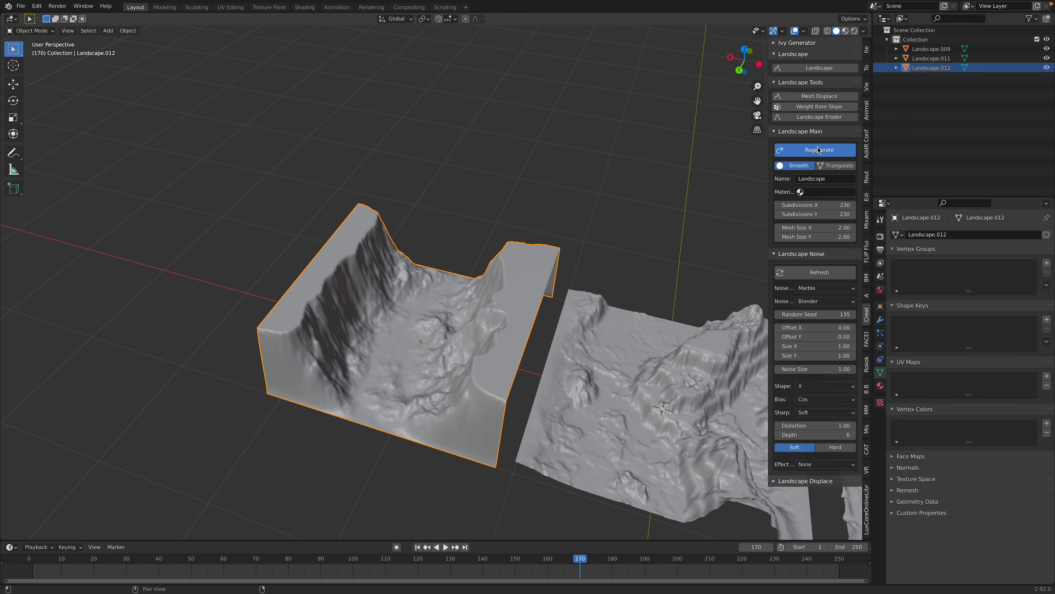
middle_click_drag(559, 266, 484, 231)
scroll(483, 232, "up", 1)
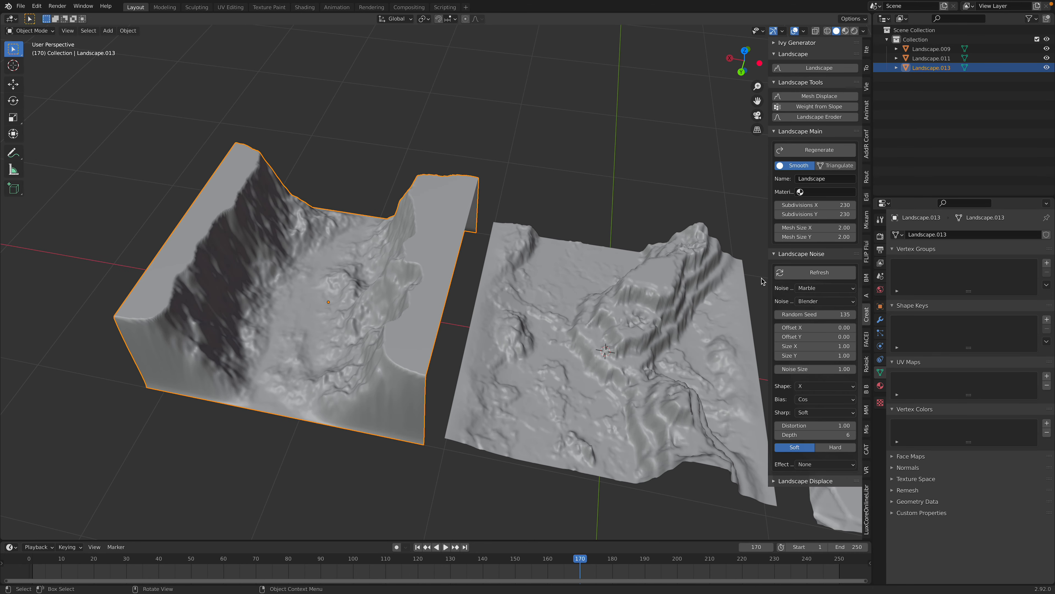
- Set the gully landscape's random seed to 217 and refresh it
left_click(803, 275)
left_click_drag(813, 314, 843, 314)
left_click(814, 273)
middle_click_drag(435, 236, 443, 226)
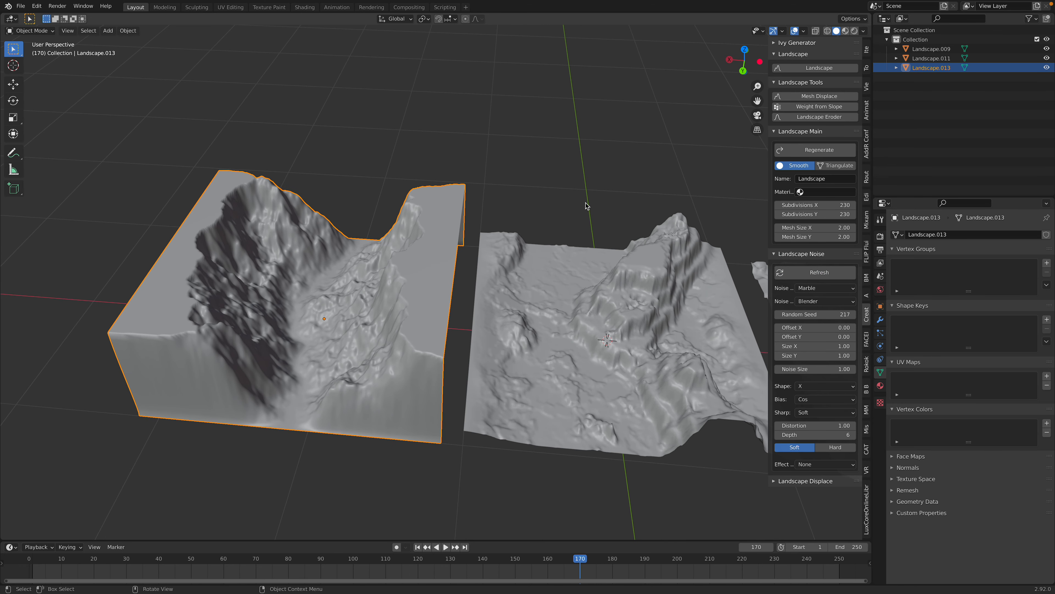
- Collapse the Landscape Main, Noise and Displace settings, and save the file with all landscapes deselected
left_click(805, 132, "ctrl")
left_click(806, 132)
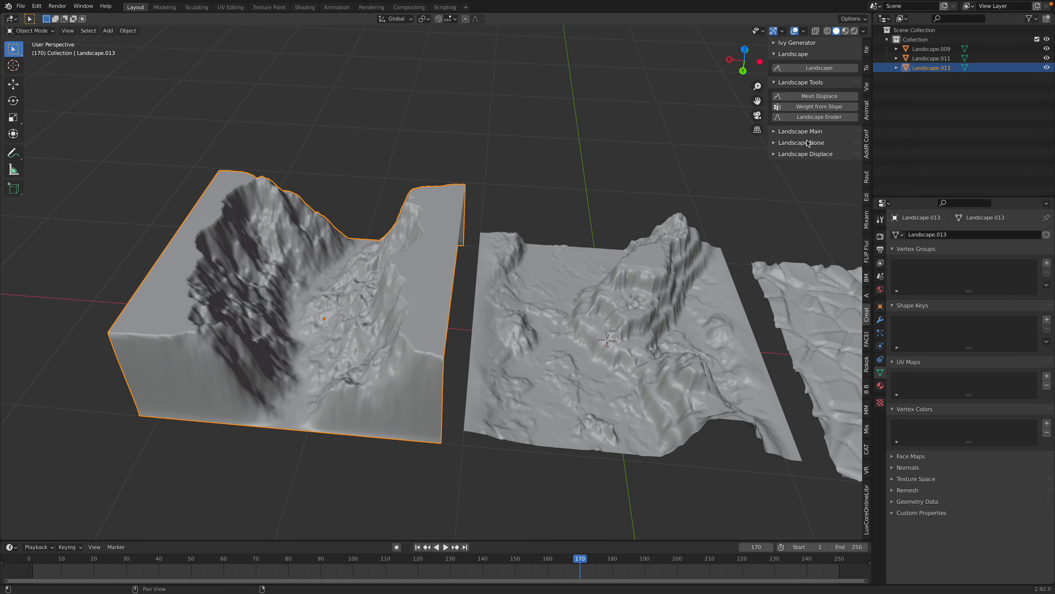
middle_click_drag(590, 212, 626, 211)
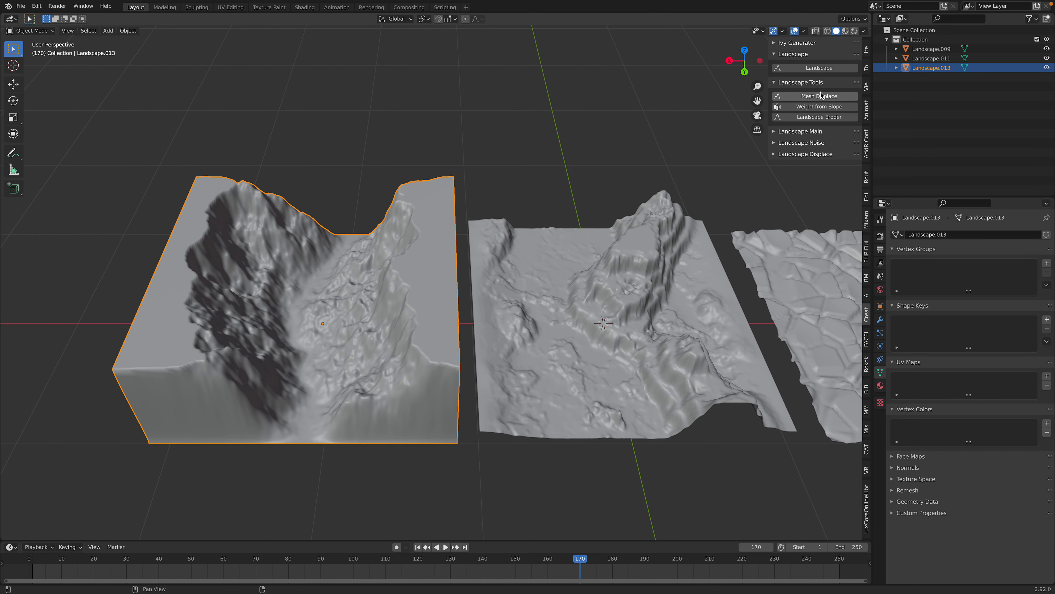
left_click(548, 136)
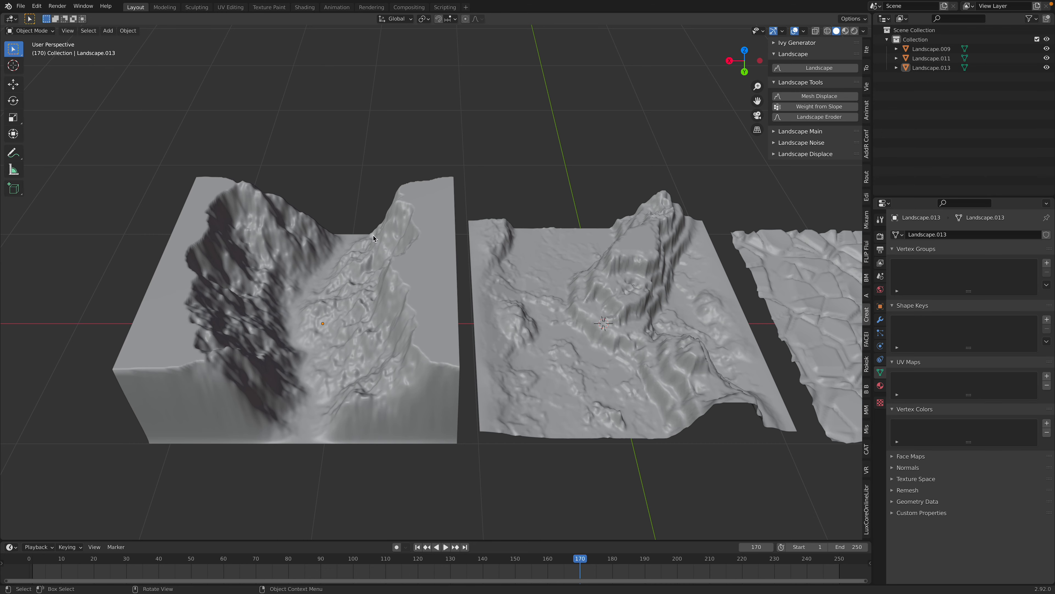
left_click(373, 238)
left_click(726, 269)
left_click(781, 240)
middle_click_drag(561, 197, 514, 190, "shift")
left_click(547, 198)
key("ctrl+s")
- Add a 2 m grid mesh with 200 X and Y subdivisions
key("shift+a")
mouse_move(514, 190)
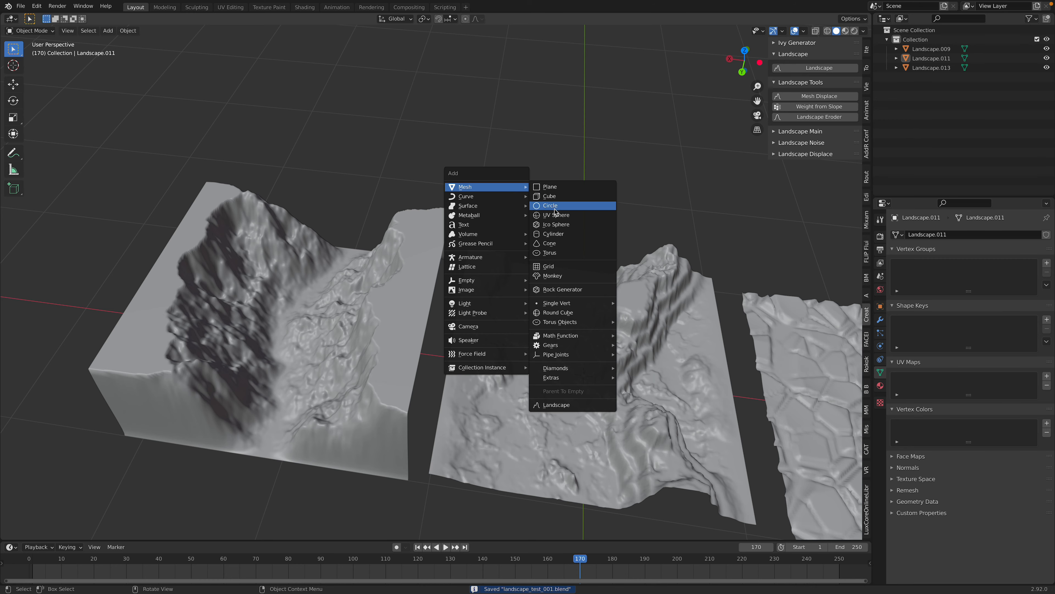
left_click(568, 268)
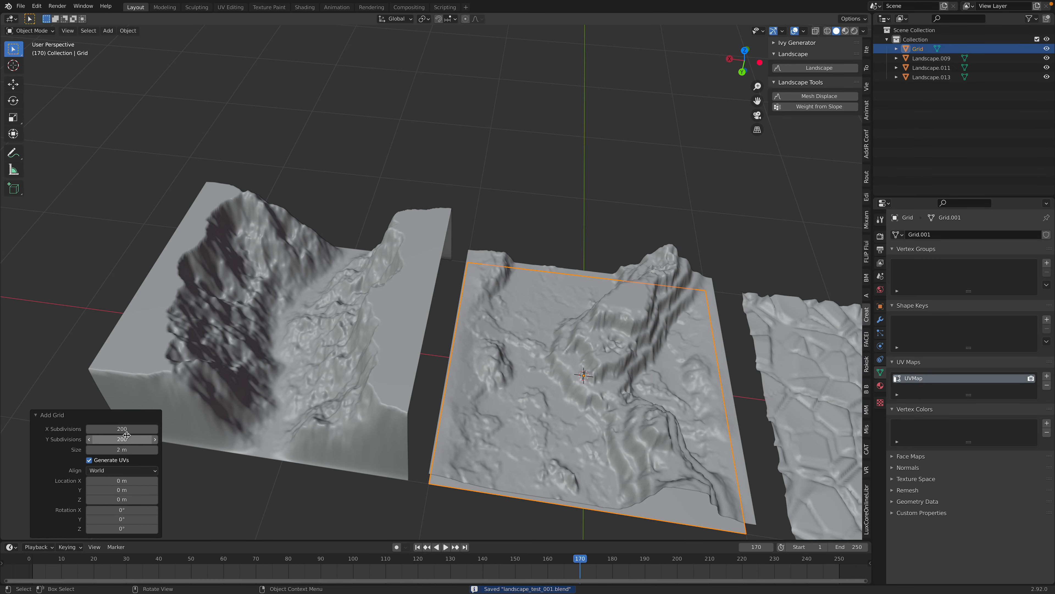
scroll(481, 440, "down", 2)
middle_click_drag(355, 445, 480, 461)
- Move the grid about -2.6 m along the Y axis, clear of the landscapes
key("g")
key("y")
left_click(327, 326)
middle_click_drag(328, 326, 427, 370, "shift")
scroll(429, 371, "up", 1)
scroll(430, 370, "up", 1)
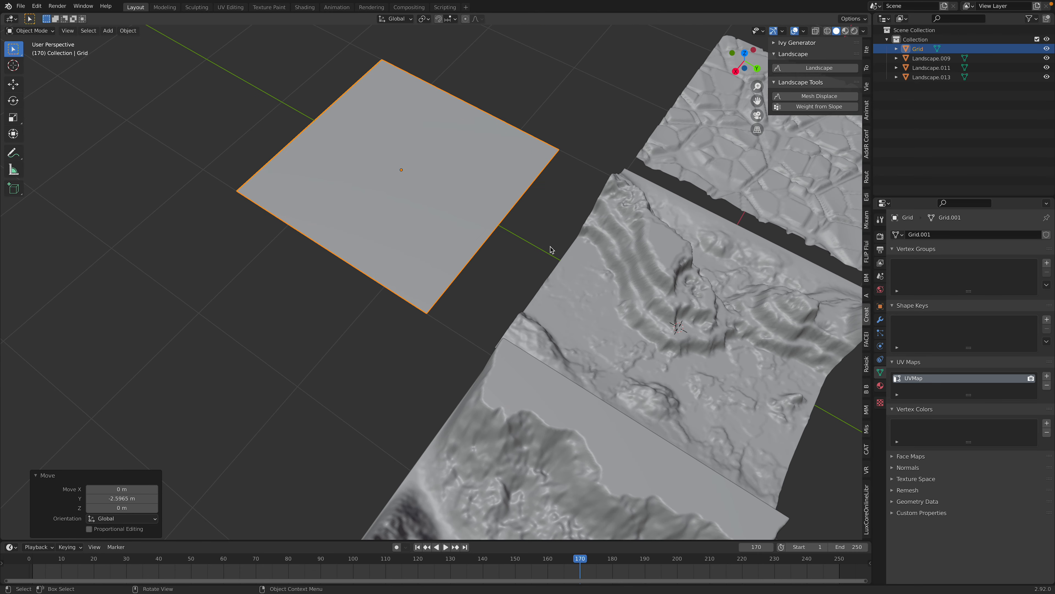
- Apply Mesh Displace to the grid and set its random seed to 366
left_click(549, 126)
left_click(467, 149)
middle_click_drag(523, 160, 544, 169)
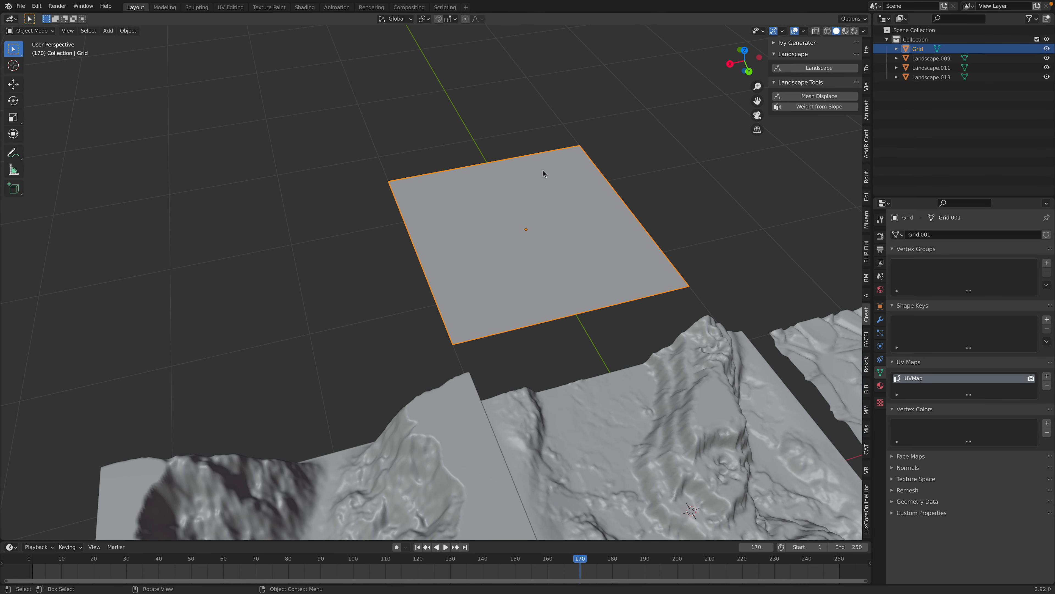
left_click(800, 97)
middle_click_drag(643, 226, 540, 270)
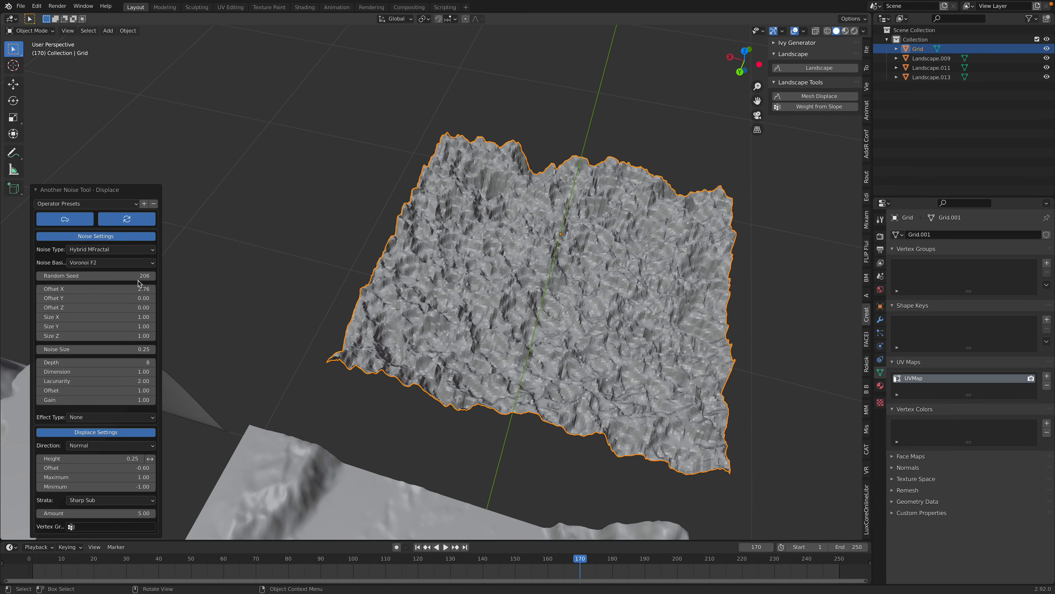
left_click_drag(125, 276, 167, 275)
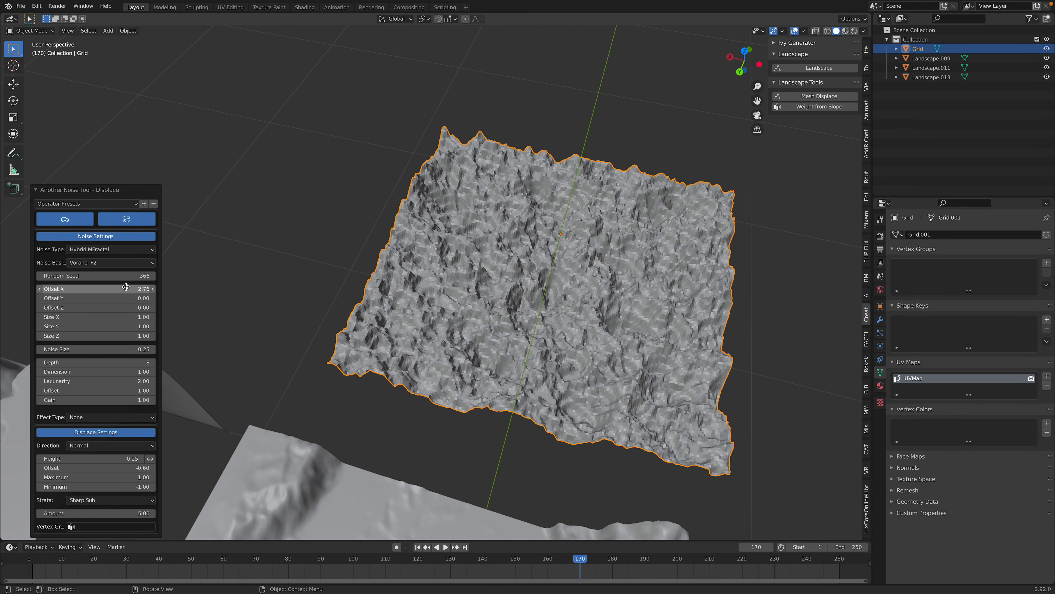
- Try a noise size of 2 on the displaced grid and settle on 1
left_click(123, 348)
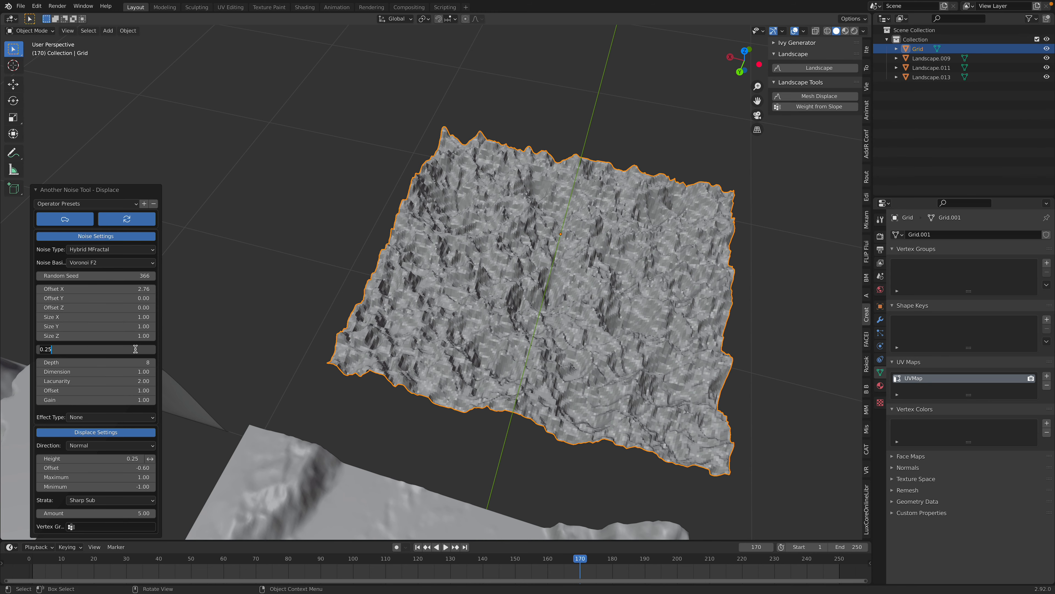
type("2")
key("Return")
left_click(116, 348)
type("1")
key("Return")
- Try a displacement height of 3 on the grid and settle on 1
left_click(121, 458)
type("3")
key("Return")
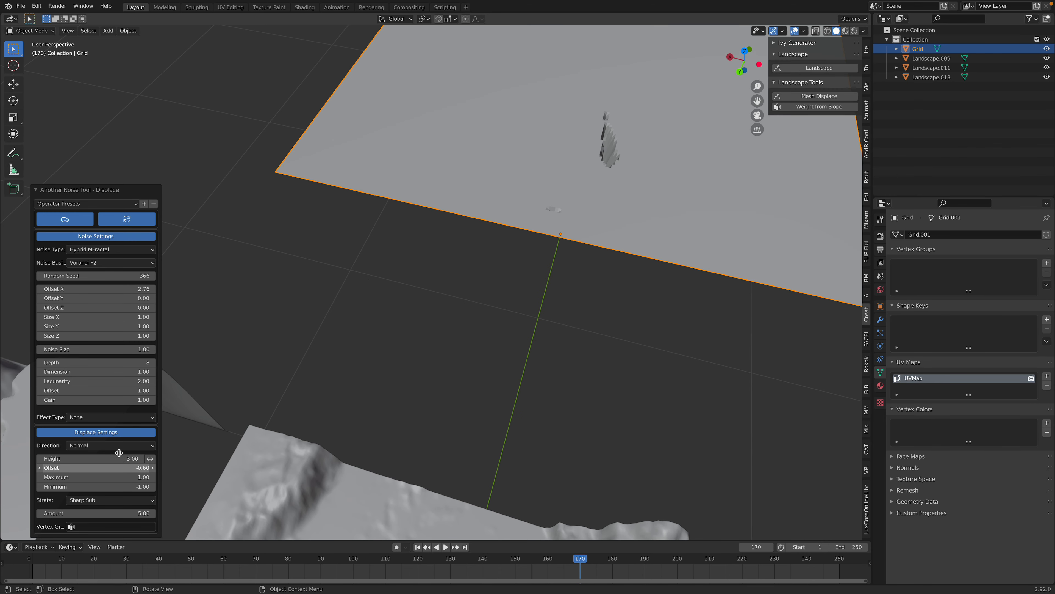
left_click(110, 459)
type("1")
key("Return")
middle_click_drag(462, 347, 517, 230)
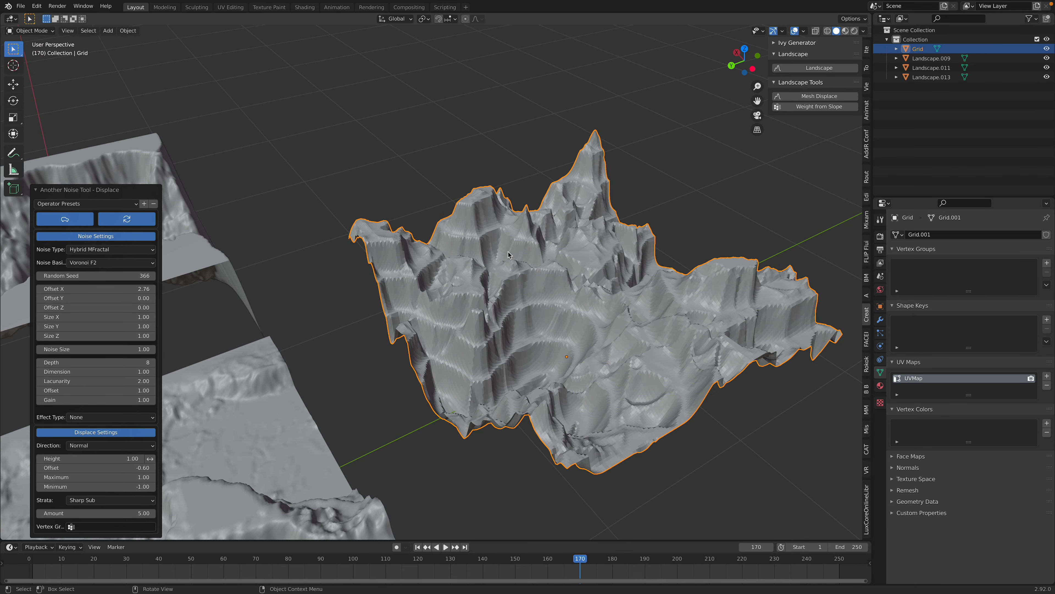
- Select the displaced grid and the landscapes in turn to compare which landscape tools and settings each offers
left_click(659, 223)
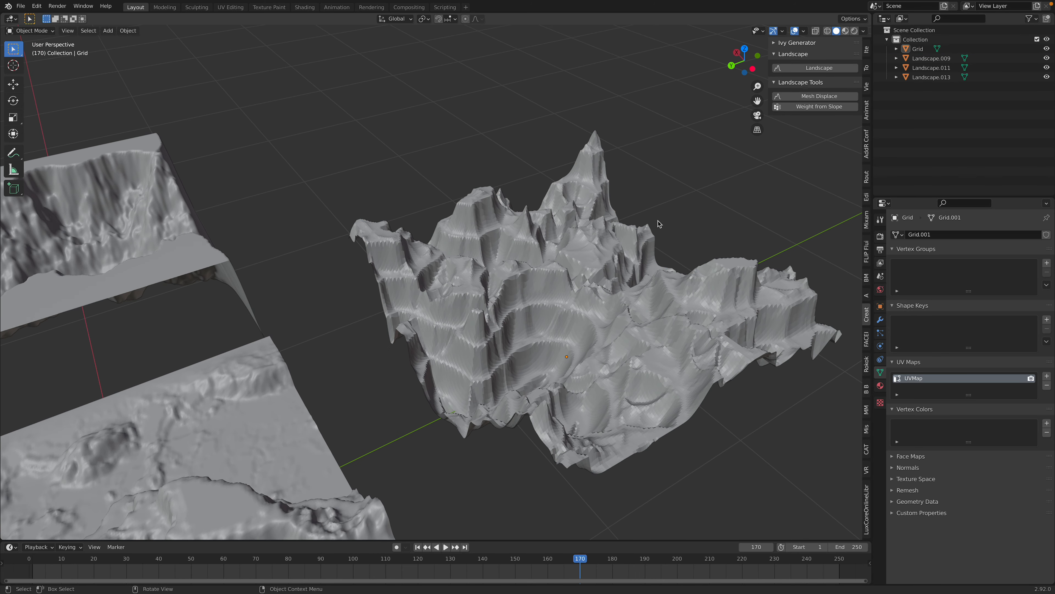
left_click(605, 268)
left_click(679, 209)
left_click(637, 238)
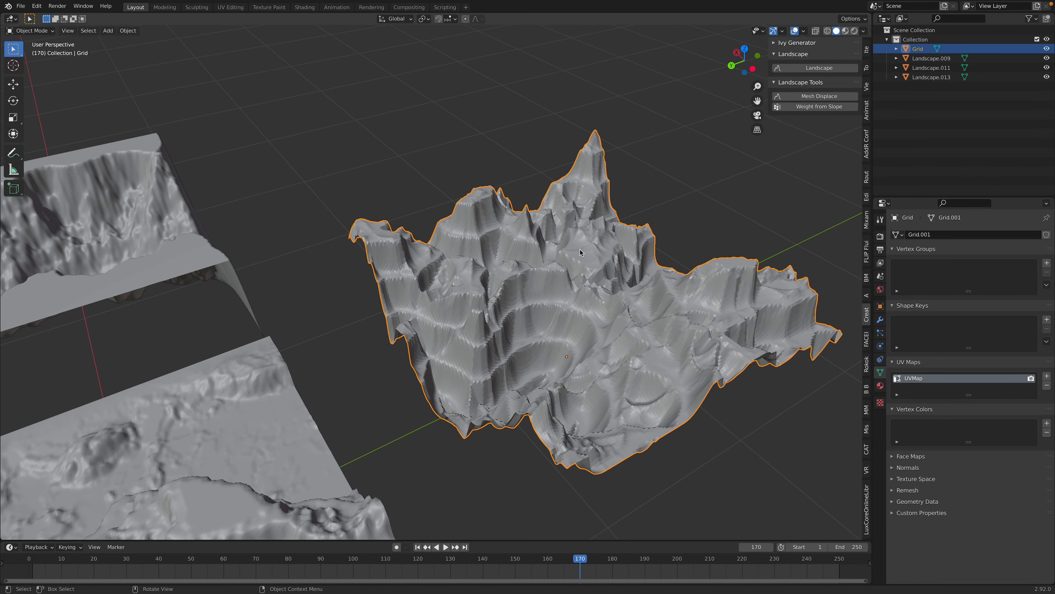
scroll(267, 255, "down", 3)
left_click(250, 266)
left_click(306, 385)
middle_click_drag(306, 385, 367, 323)
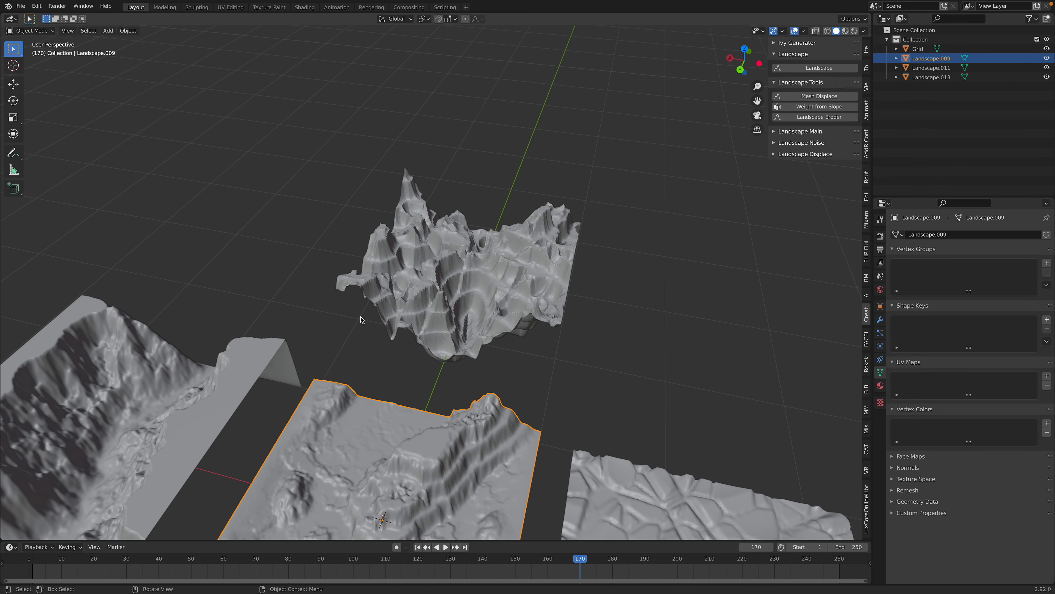
left_click(212, 344)
scroll(216, 347, "down", 2)
left_click(274, 384)
left_click(385, 405)
left_click(536, 429)
left_click(432, 415)
left_click(306, 388)
left_click(346, 382)
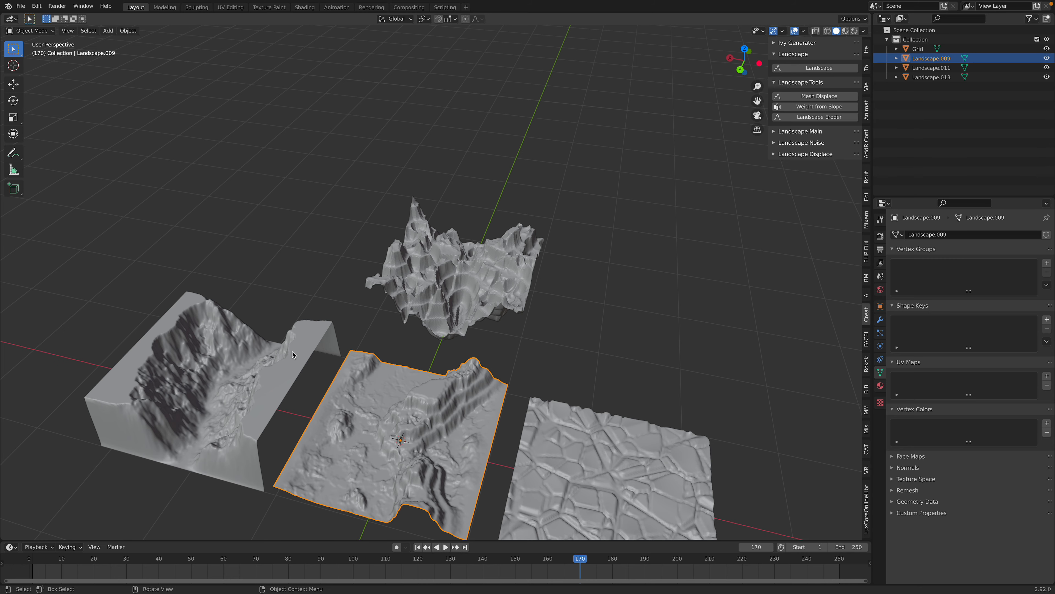
left_click(292, 352)
- Select the displaced grid and save the file
left_click(470, 250)
middle_click_drag(474, 255, 589, 271)
scroll(522, 272, "up", 4)
key("ctrl+s")
scroll(511, 266, "up", 1)
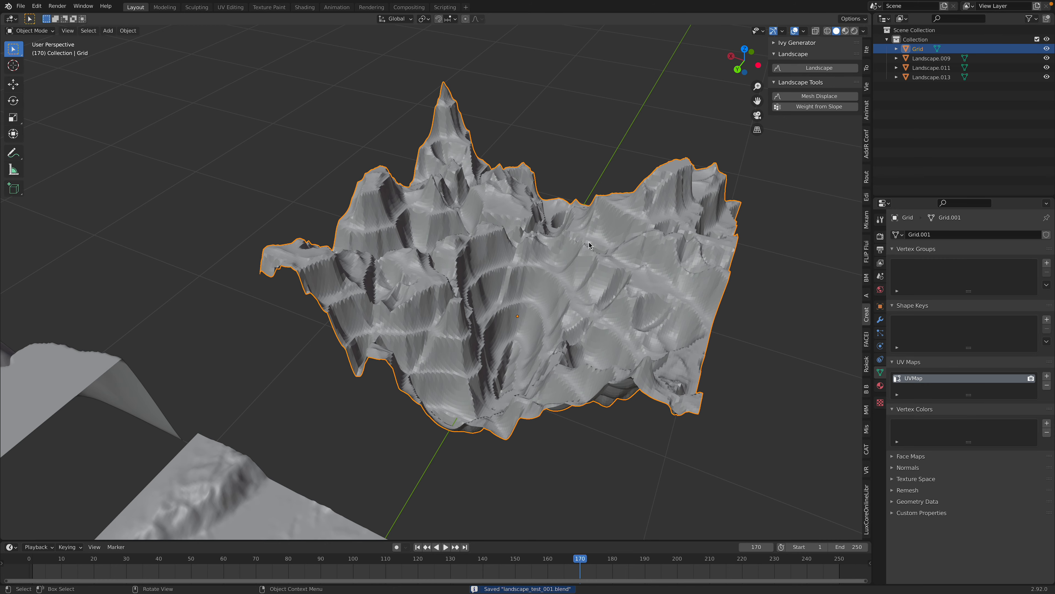
- Generate a Slope vertex group on the grid with Weight from Slope, using the Z Slope method
scroll(586, 247, "down", 2)
scroll(491, 313, "up", 3)
middle_click_drag(516, 297, 482, 299)
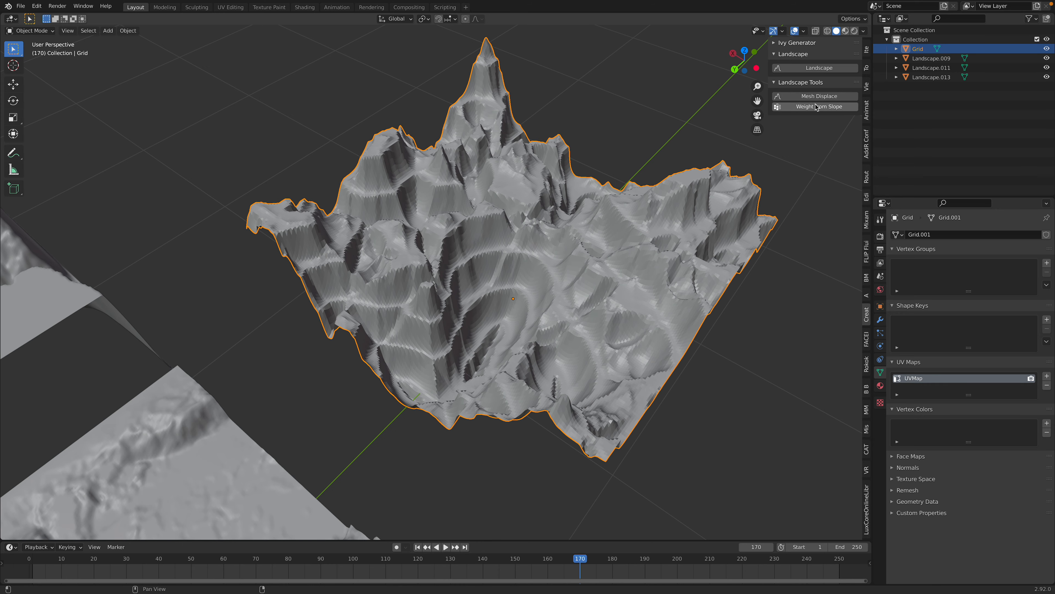
left_click(816, 107)
left_click(816, 168)
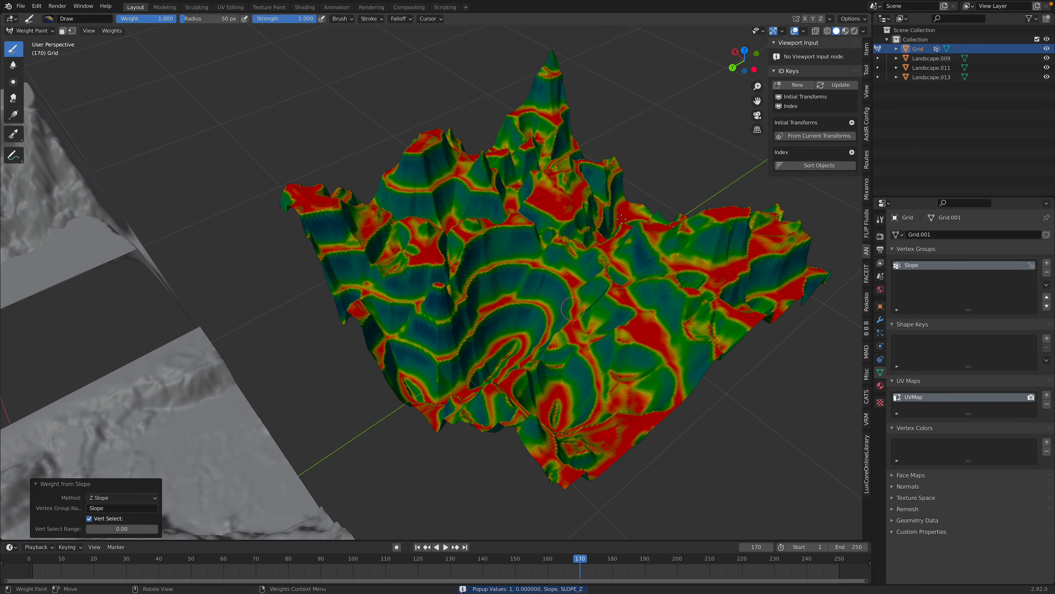
middle_click_drag(843, 306, 528, 243)
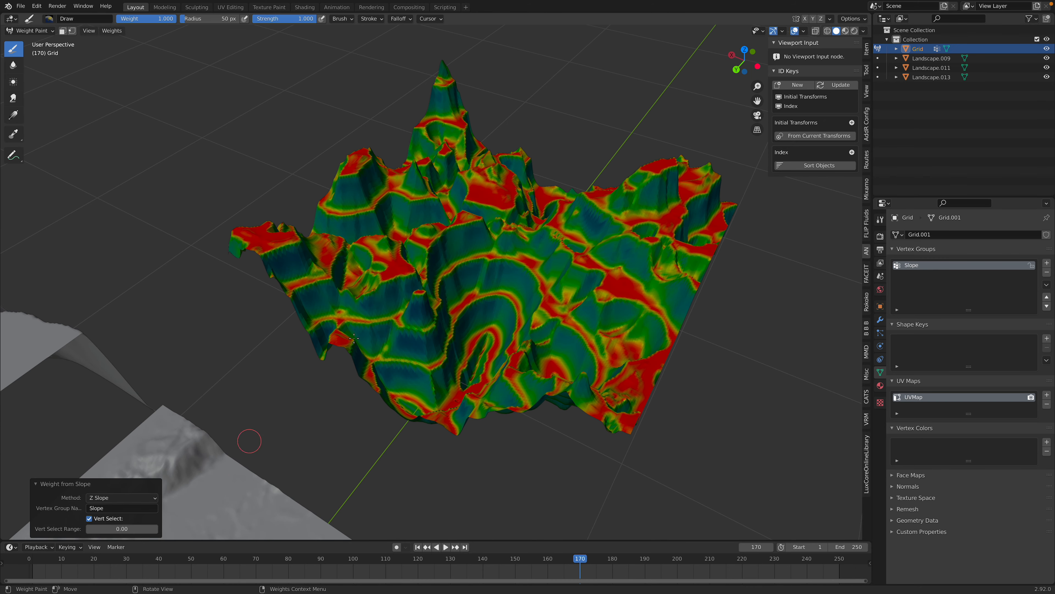
middle_click_drag(436, 340, 464, 296)
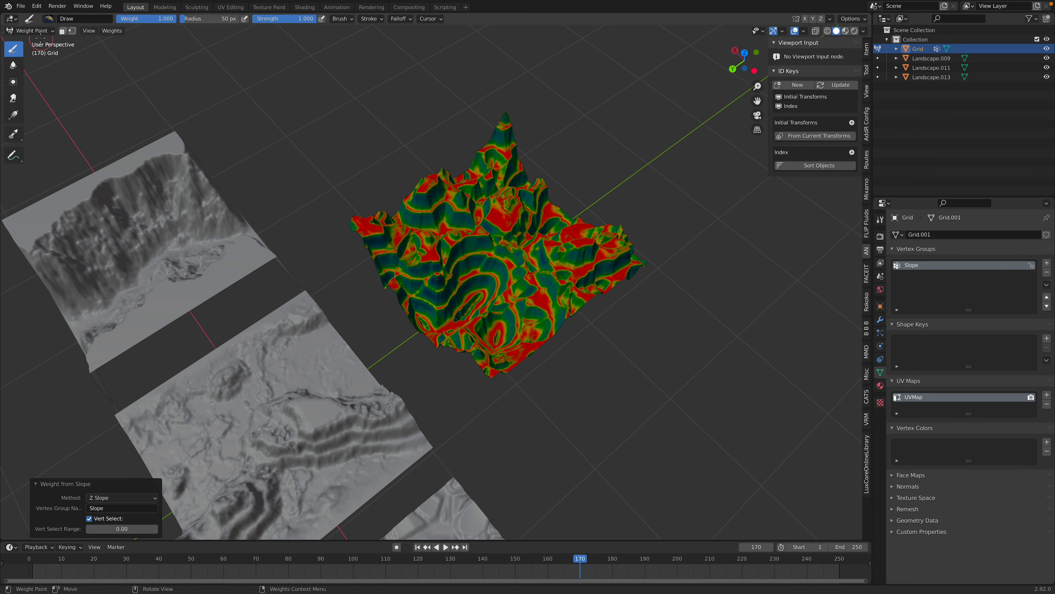
- Return the grid from Weight Paint to Object Mode
left_click(38, 30)
left_click(34, 42)
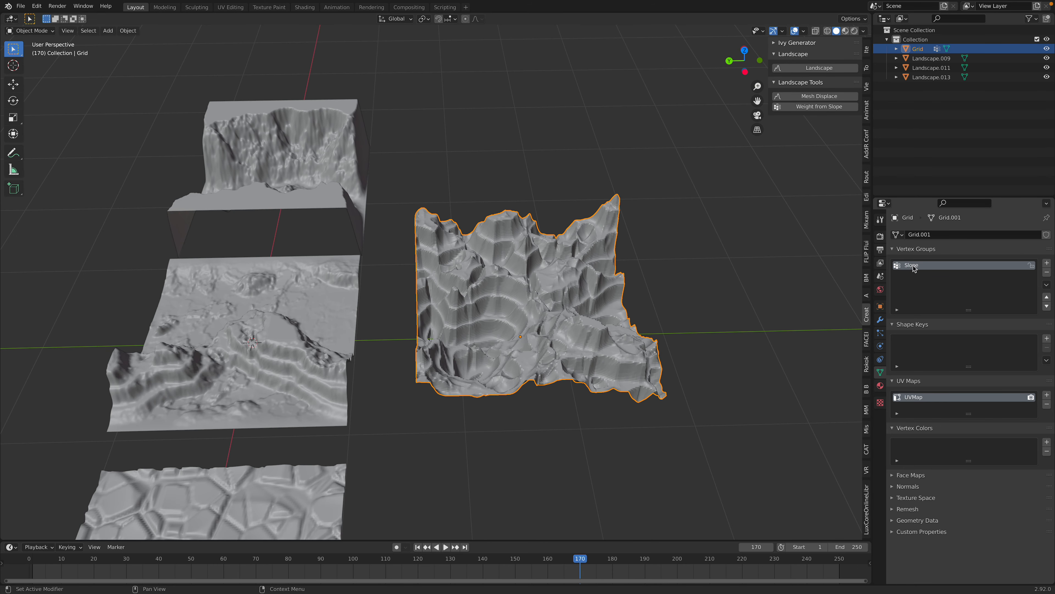
middle_click_drag(173, 88, 197, 82)
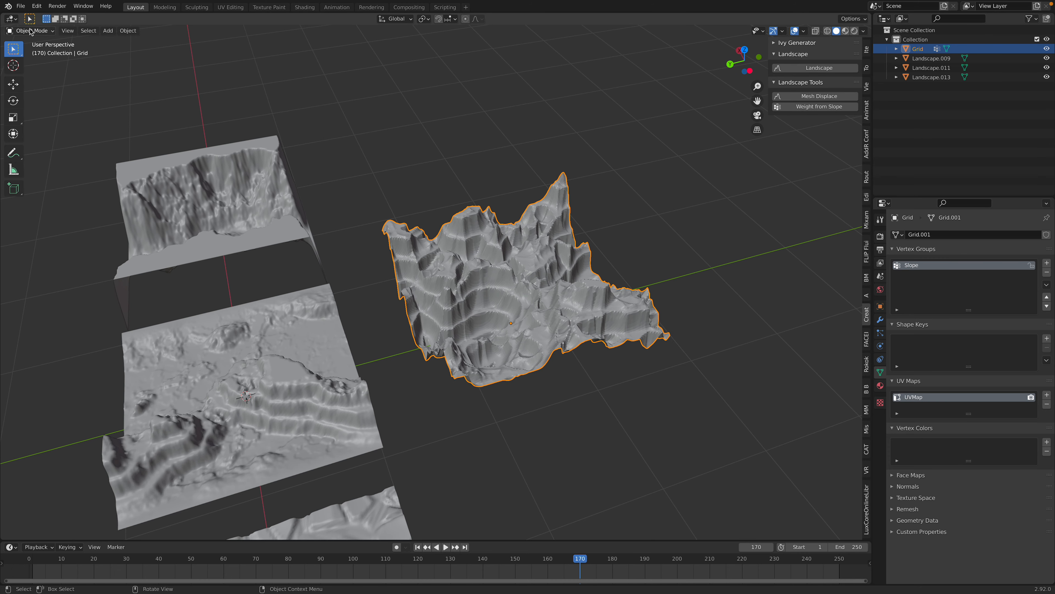
- Review the grid's slope weights in Weight Paint mode, return to Object Mode and save the file
left_click(30, 32)
left_click(60, 85)
left_click(35, 30)
left_click(25, 40)
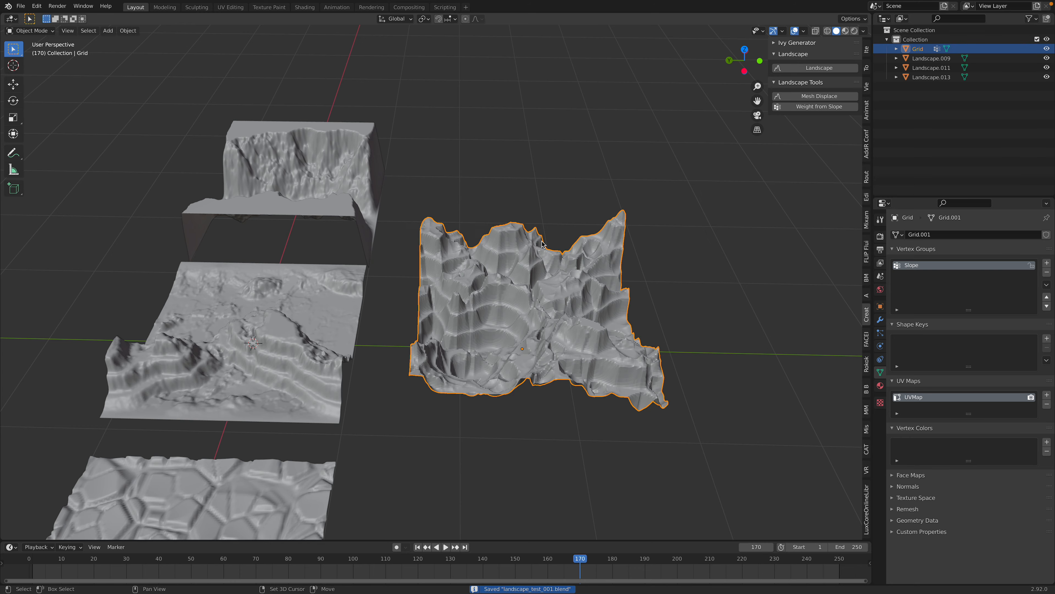
middle_click_drag(542, 244, 896, 355)
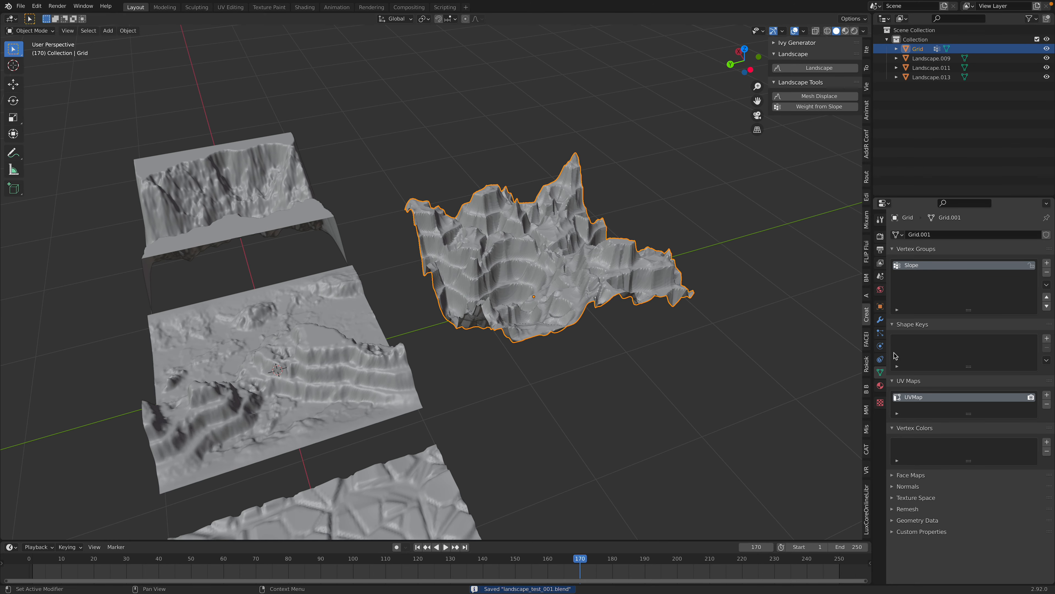
- Show the grid's modifier properties and look through the modifiers that can be added
left_click(881, 320)
left_click(937, 235)
middle_click_drag(582, 216, 648, 233)
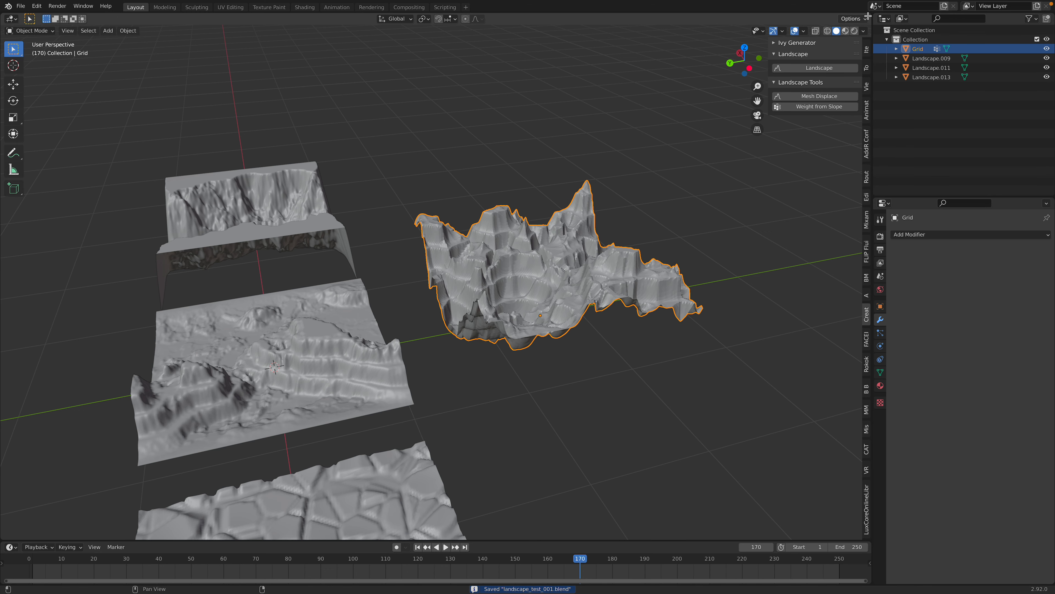
- Split the 3D viewport, turn the new area into a Sverchok node editor and create a new node tree
left_click_drag(869, 19, 773, 240)
left_click(11, 20)
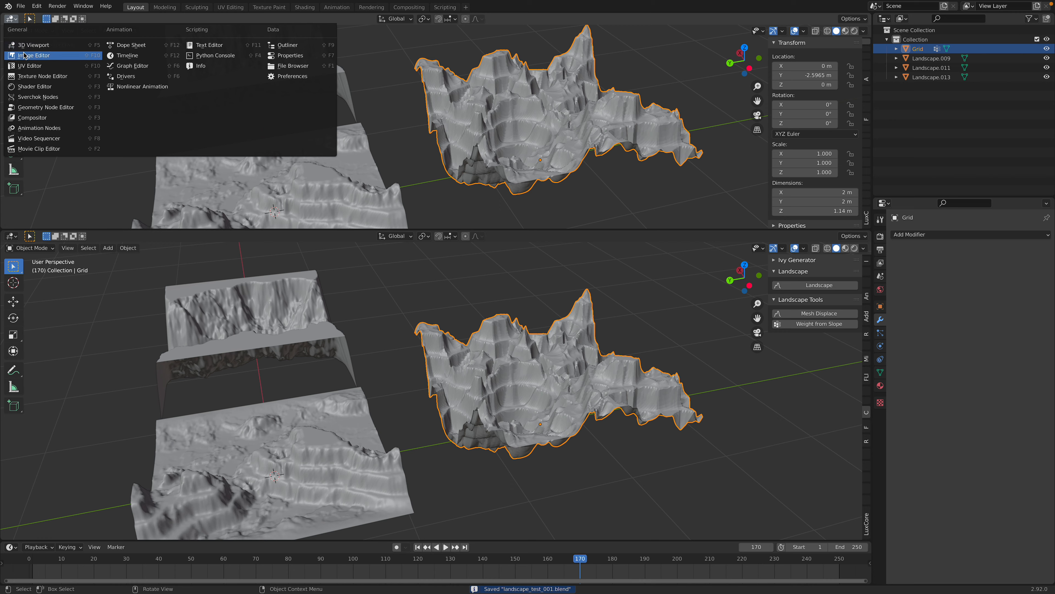
left_click(42, 97)
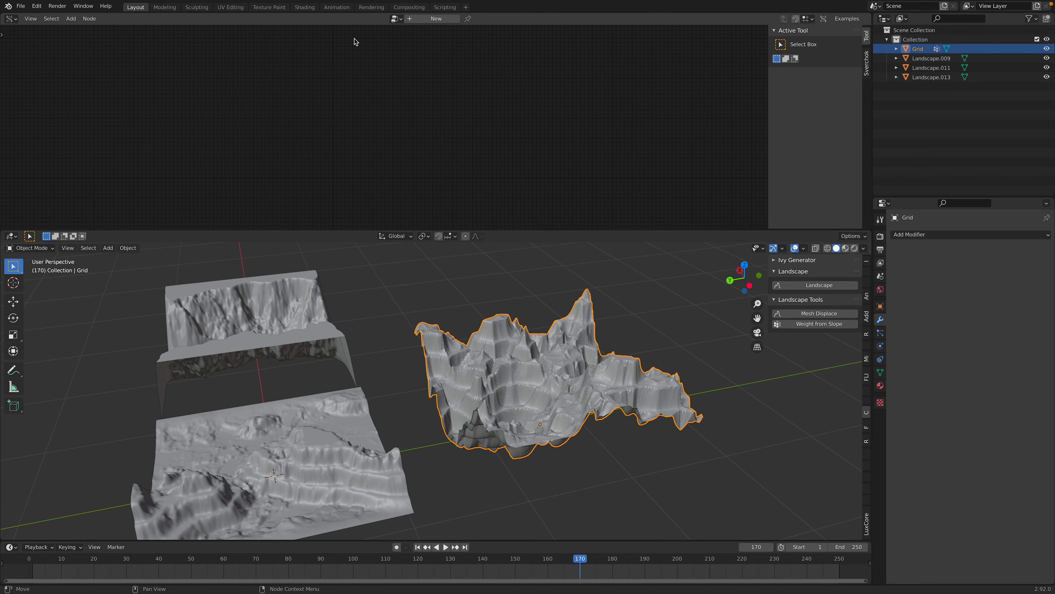
left_click(425, 22)
- Add a Get Objects Data node to the Sverchok tree and load the selected grid into it
key("shift+a")
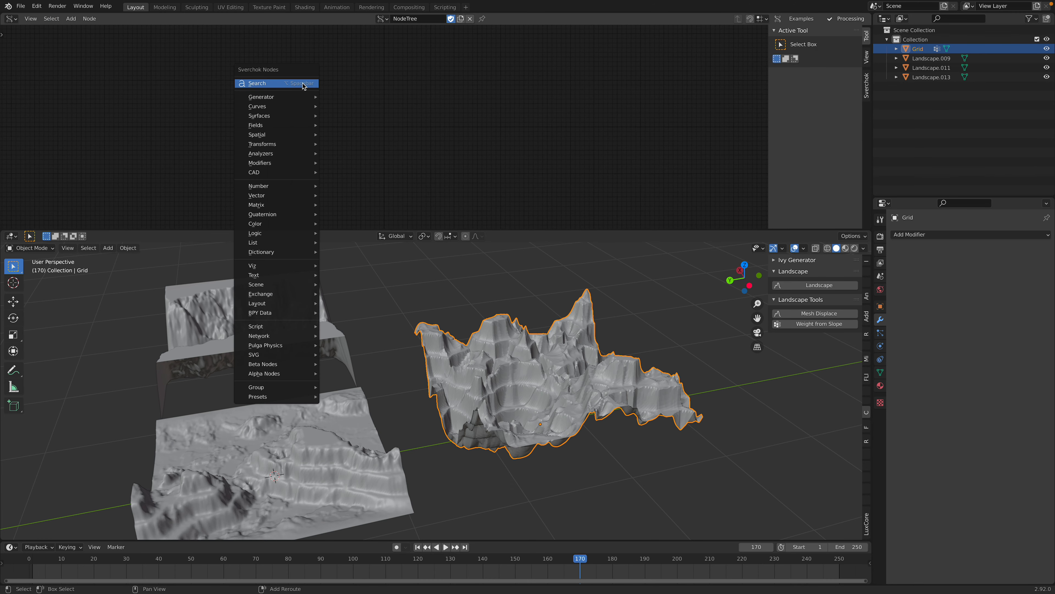
left_click(303, 84)
type("object in")
left_click(326, 110)
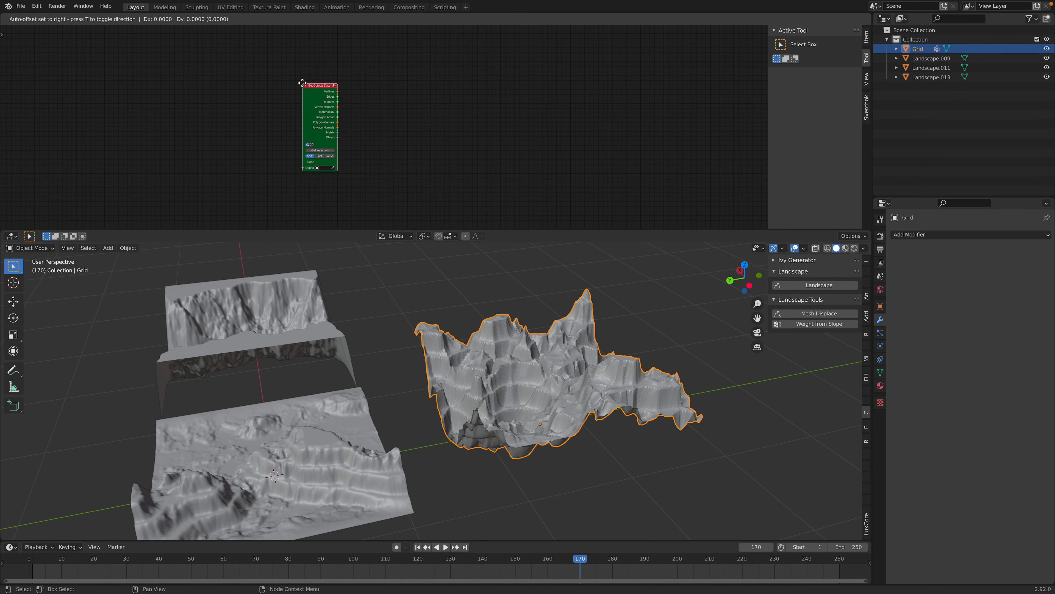
left_click(303, 101)
scroll(551, 342, "up", 5)
left_click_drag(550, 342, 539, 352, "shift")
middle_click_drag(539, 352, 498, 359, "shift")
right_click(506, 358)
left_click(501, 356)
scroll(283, 141, "up", 2)
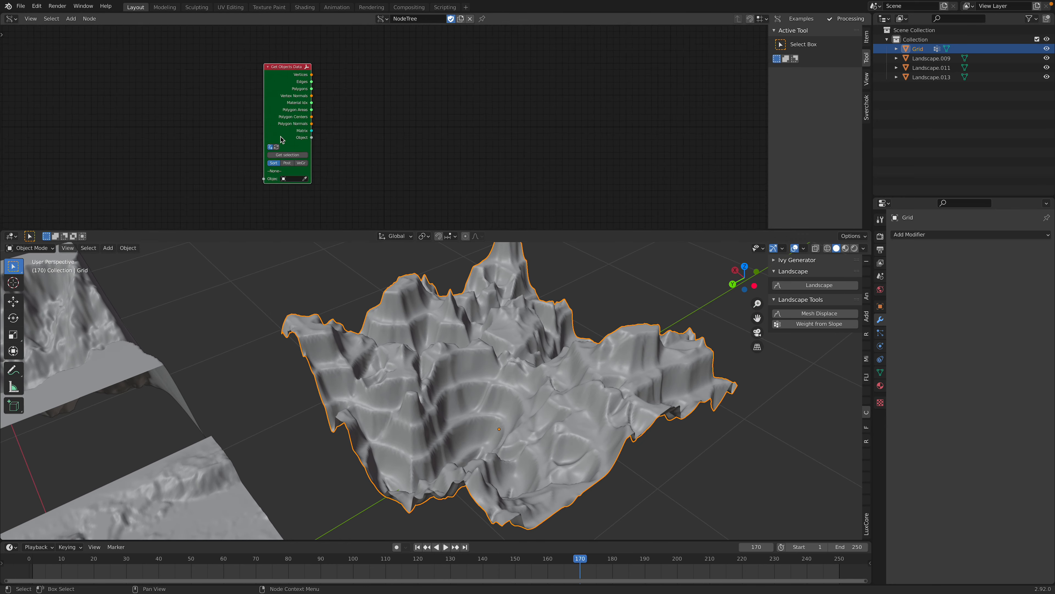
left_click(297, 158)
scroll(326, 152, "up", 1)
- Add a Vertex group weights node and connect the Get Objects Data node's Object output to its Object input
middle_click_drag(330, 152, 316, 127)
key("alt+space")
type("vertex gr")
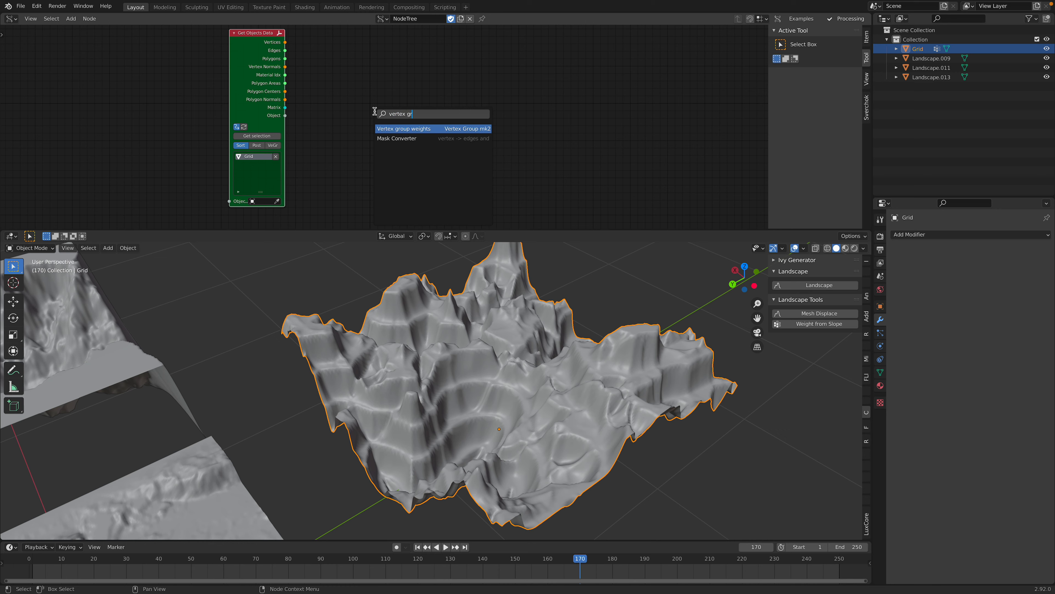
key("Return")
left_click_drag(286, 115, 364, 111)
scroll(365, 112, "up", 1)
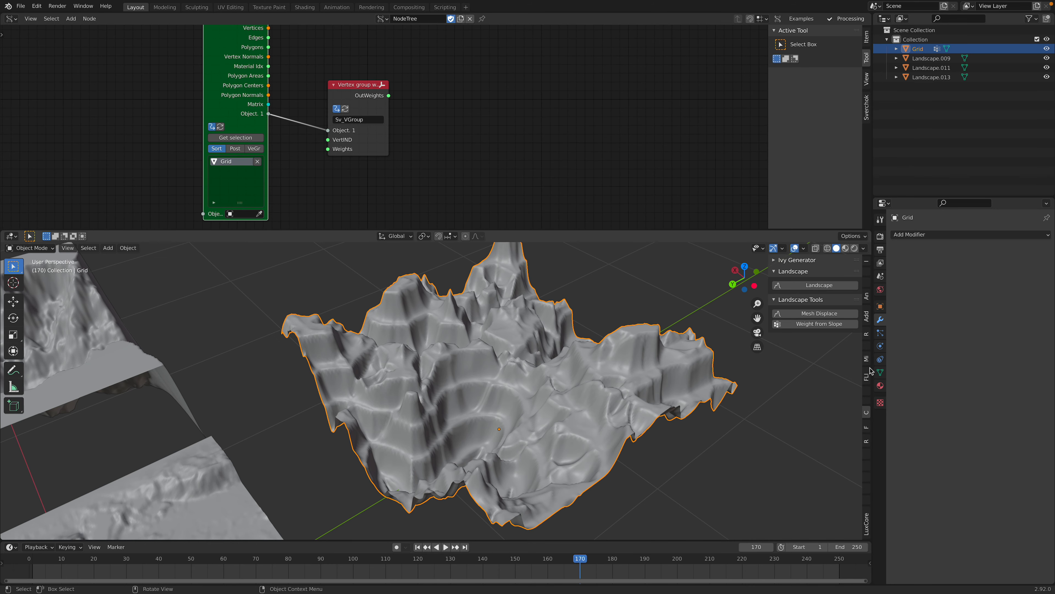
- Show the grid's vertex groups and set the Vertex group weights node's group name to Slope
left_click(881, 372)
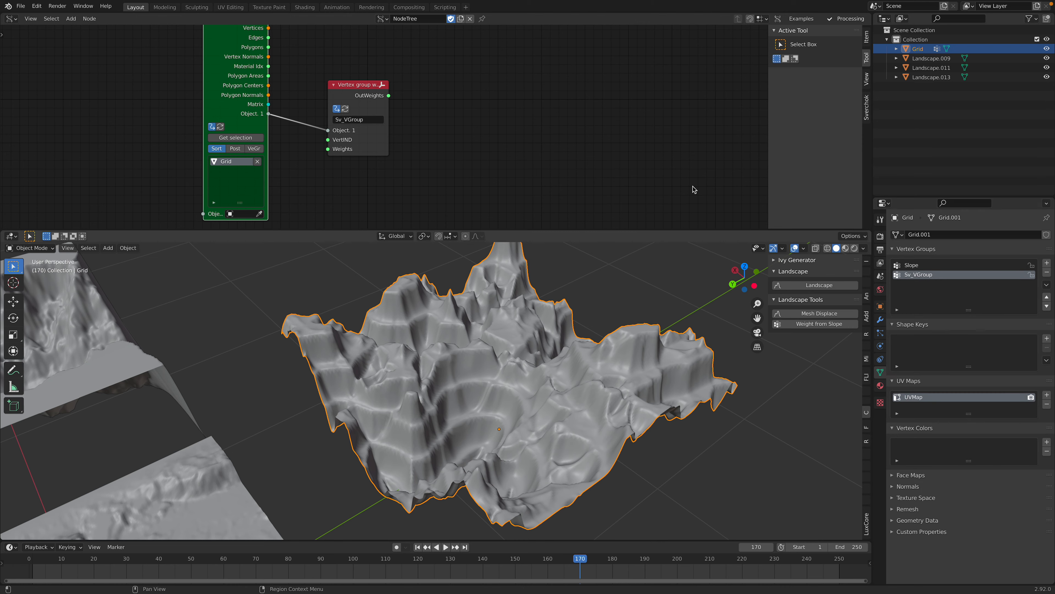
left_click_drag(356, 85, 361, 88)
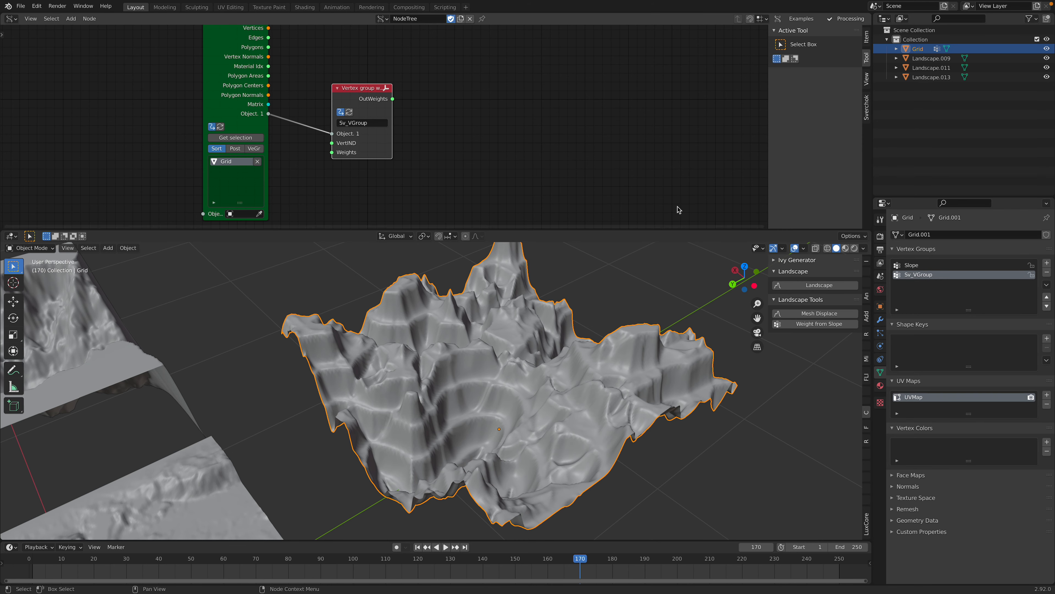
left_click(358, 124)
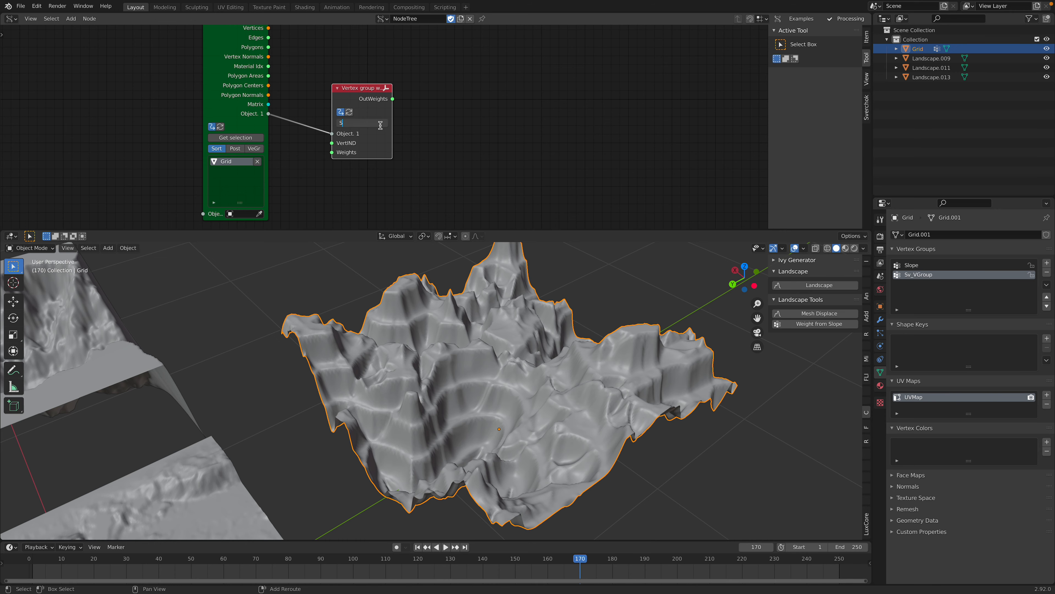
- Add a Vertex color mk3 node and connect the Get Objects Data node's Object output to it
middle_click_drag(524, 58, 486, 98)
key("alt+space")
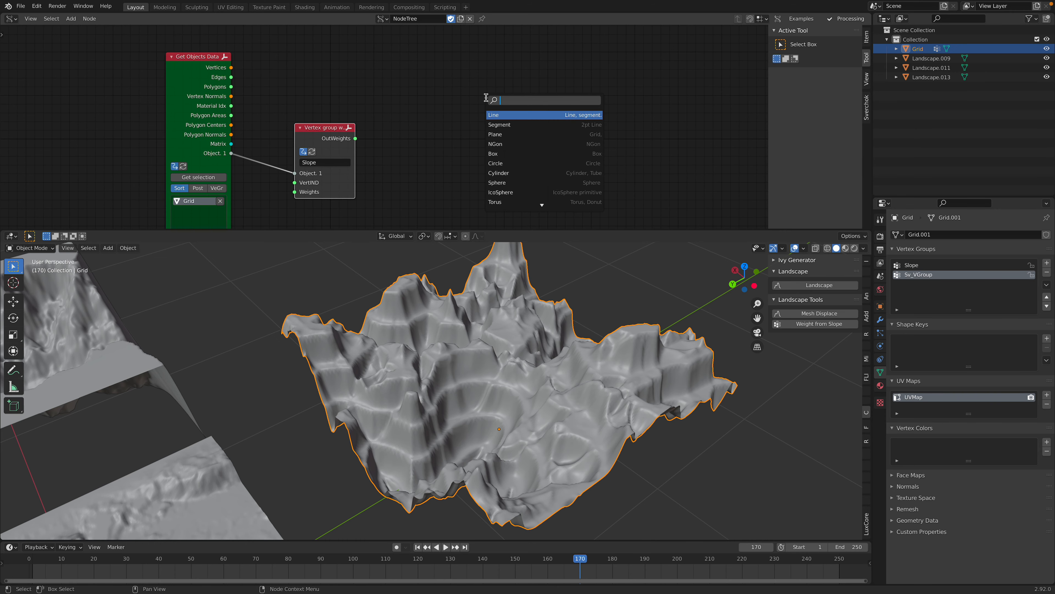
type("verrec")
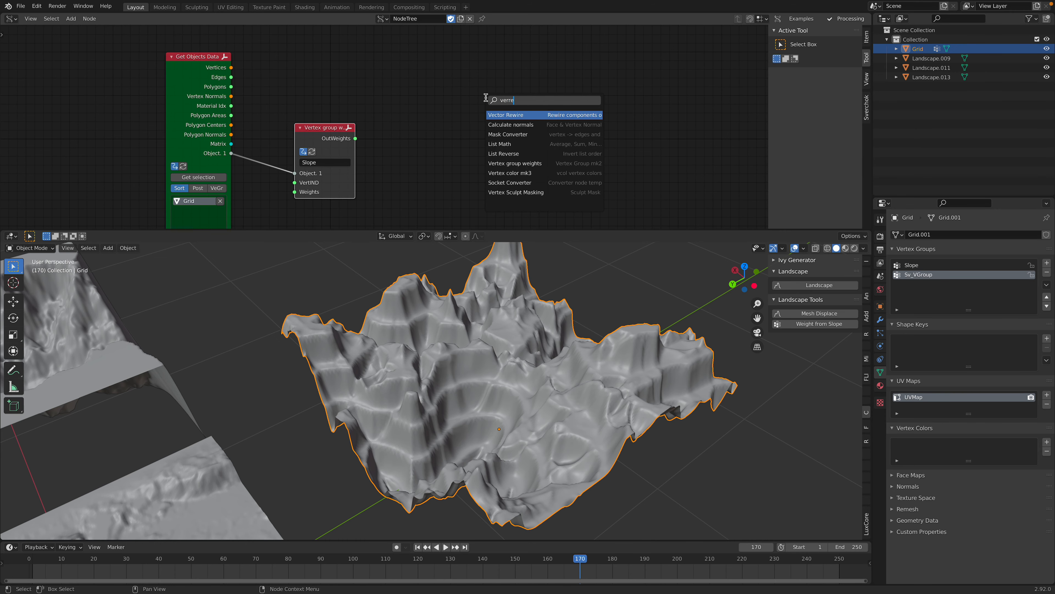
key("BackSpace")
key("BackSpace")
key("BackSpace")
key("BackSpace")
key("BackSpace")
key("BackSpace")
type("color")
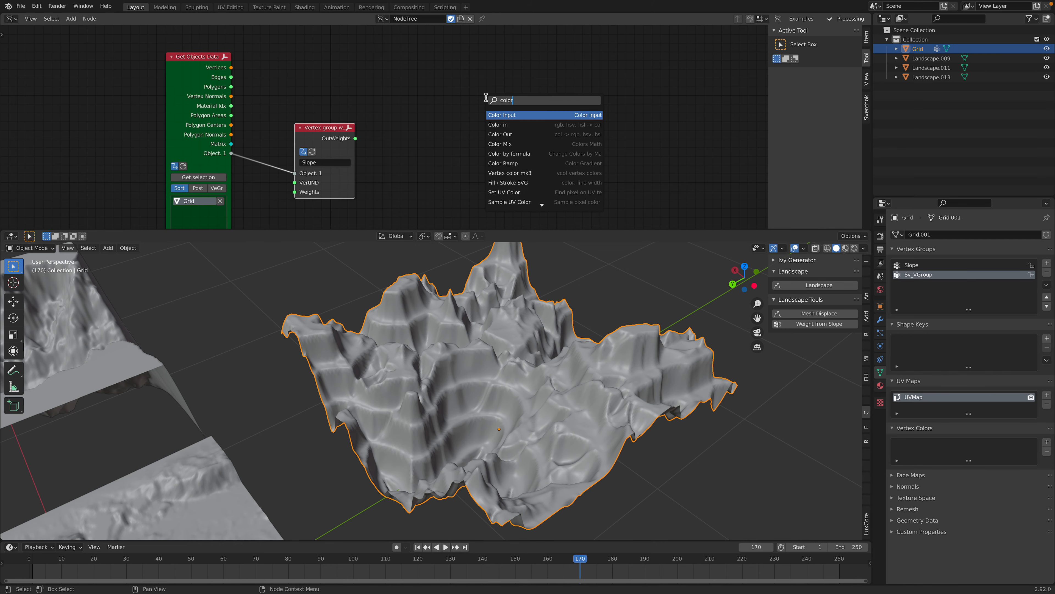
key("Down")
key("Down")
key("Down")
key("Down")
key("Down")
key("Down")
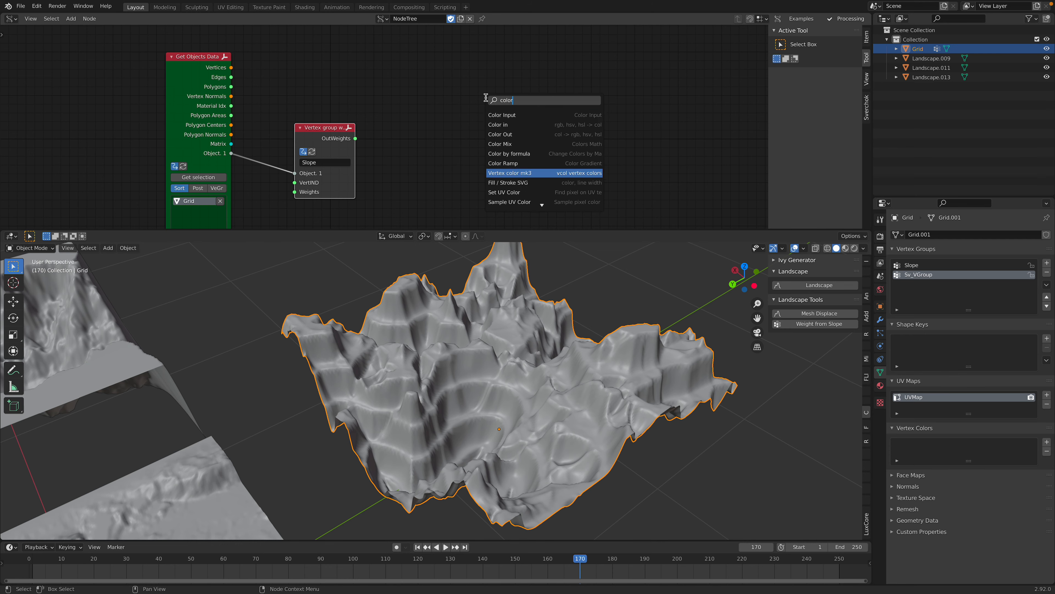
key("Return")
left_click_drag(232, 156, 478, 121)
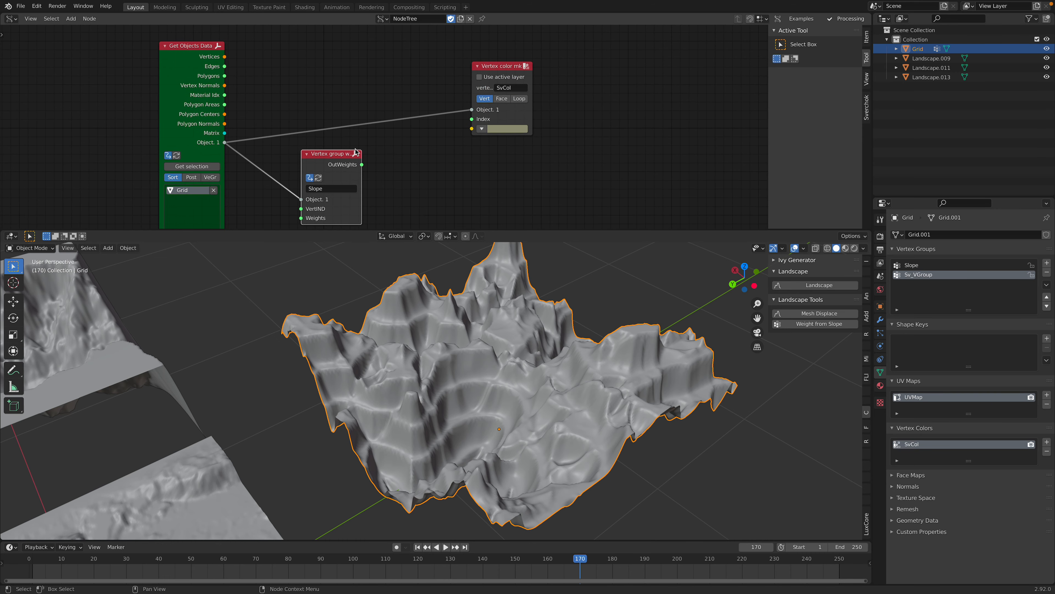
- Feed the Vertex group node's OutWeights into the Vertex color node's Color input and save the file
left_click_drag(362, 165, 472, 129)
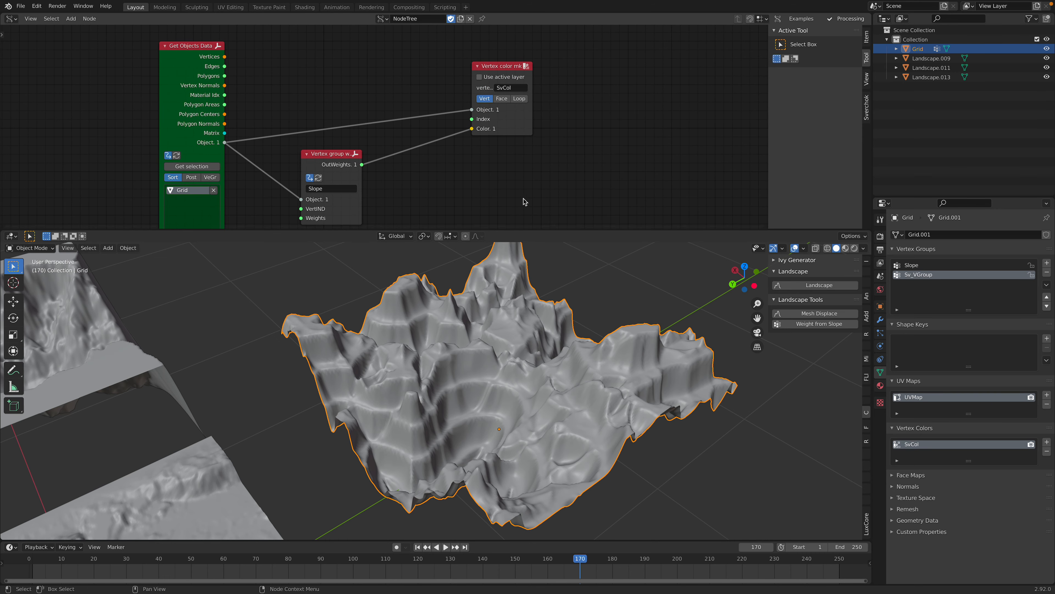
key("ctrl+s")
middle_click_drag(554, 276, 571, 296)
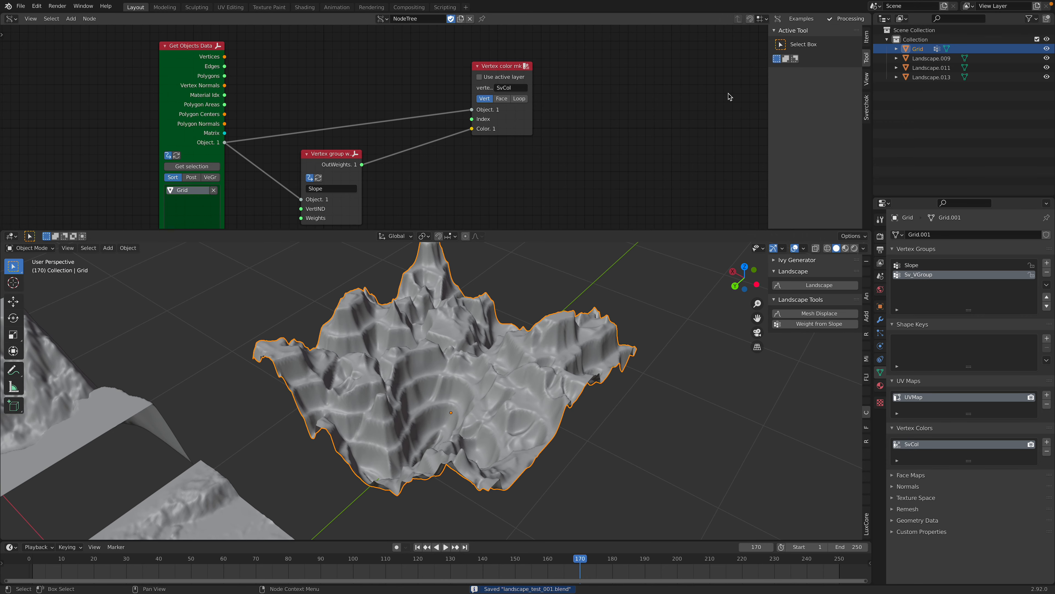
- Show the grid's material properties and change the Sverchok node area into a Shader Editor
left_click_drag(475, 26, 430, 26)
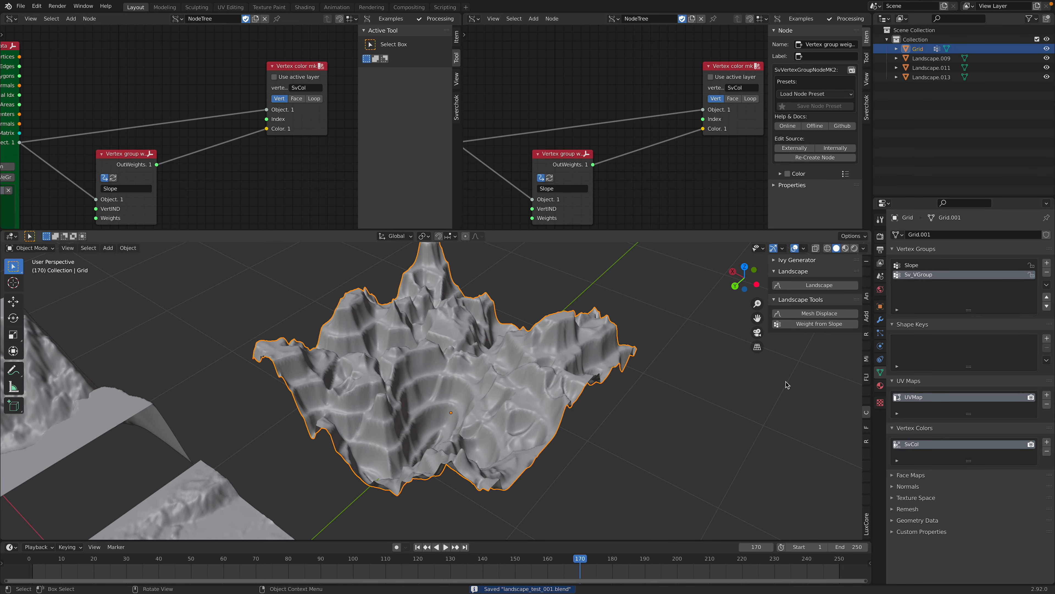
left_click(880, 385)
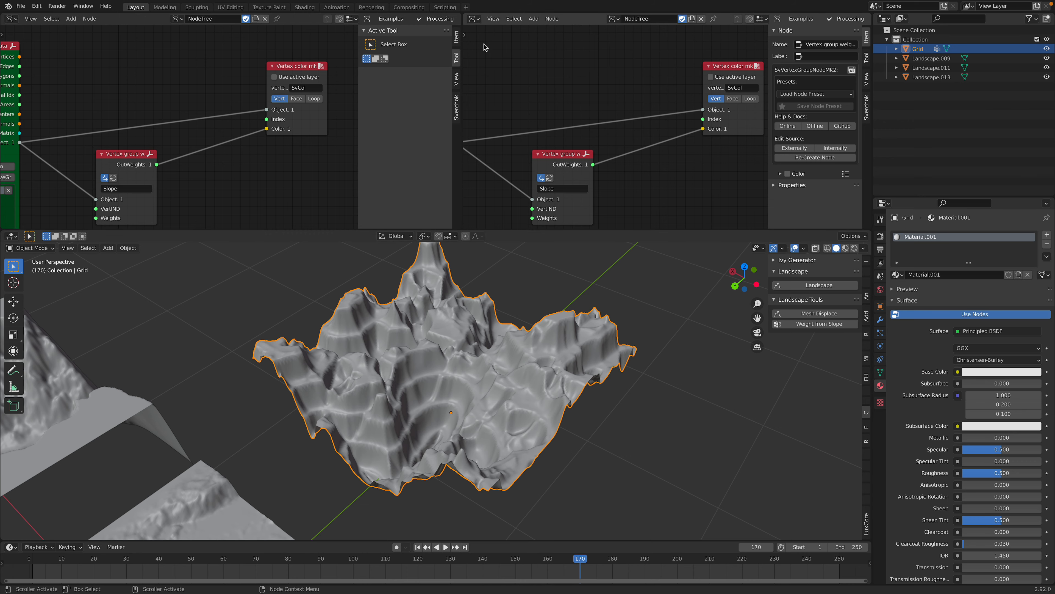
left_click_drag(465, 15, 248, 49)
middle_click_drag(125, 81, 237, 61)
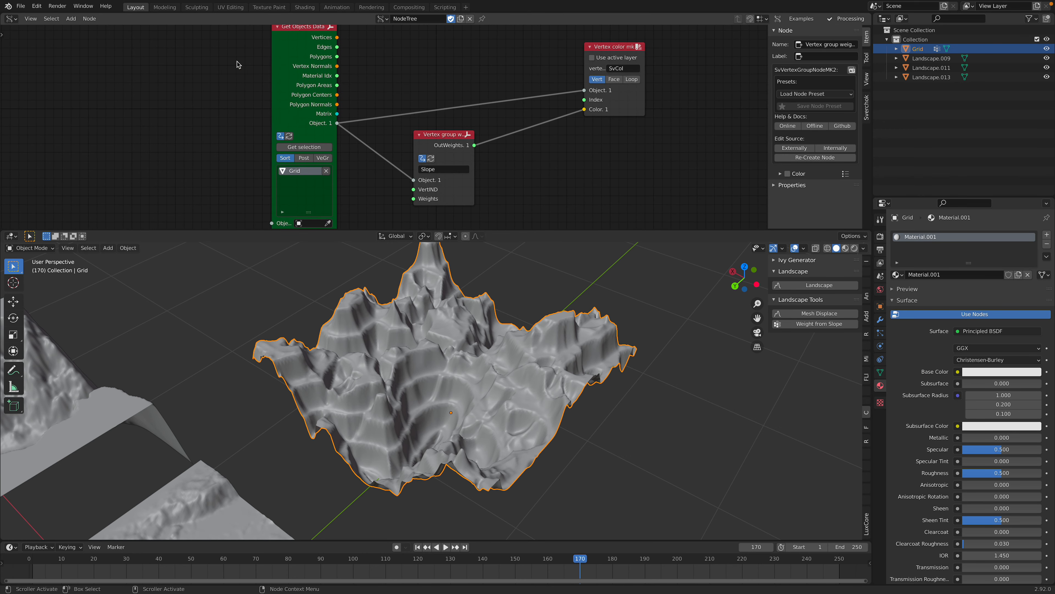
left_click(11, 19)
left_click(42, 88)
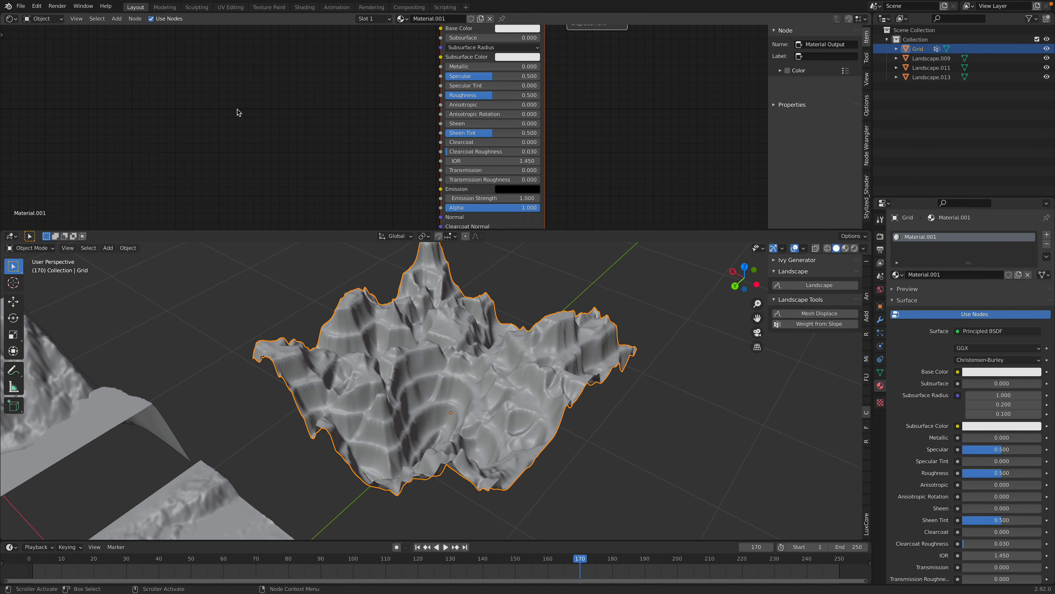
- Add a Vertex Color node using the SvCol layer and connect its Color to the Principled BSDF's Base Color
middle_click_drag(360, 114, 370, 150)
key("shift+a")
type("svert")
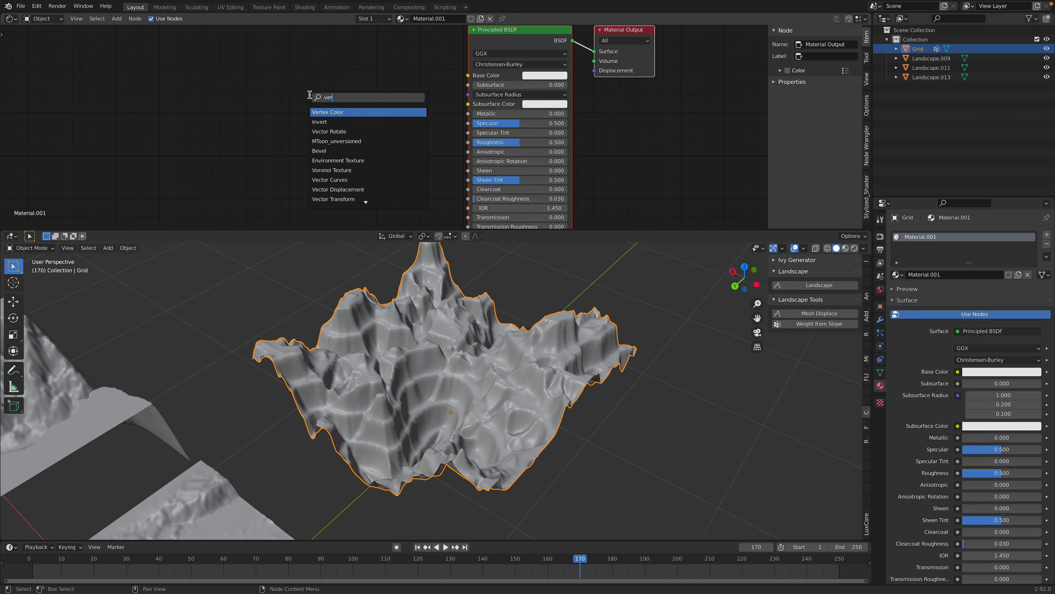
key("Return")
left_click(309, 95)
left_click(340, 132)
left_click(345, 143)
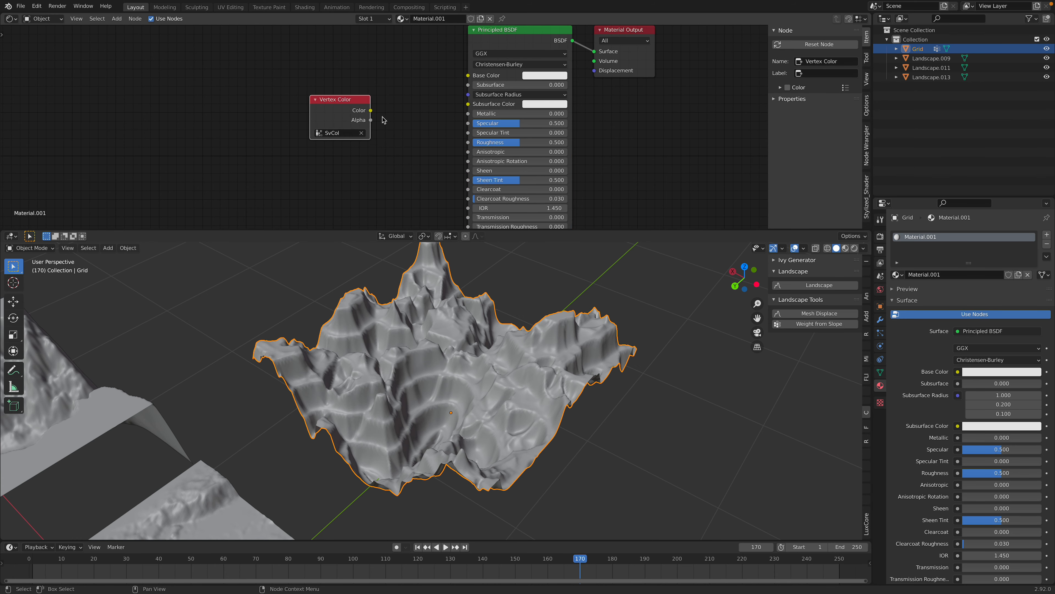
left_click_drag(373, 111, 468, 76)
- Save the file and switch the 3D viewport to rendered shading, keeping the grid selected
middle_click_drag(611, 316, 575, 302)
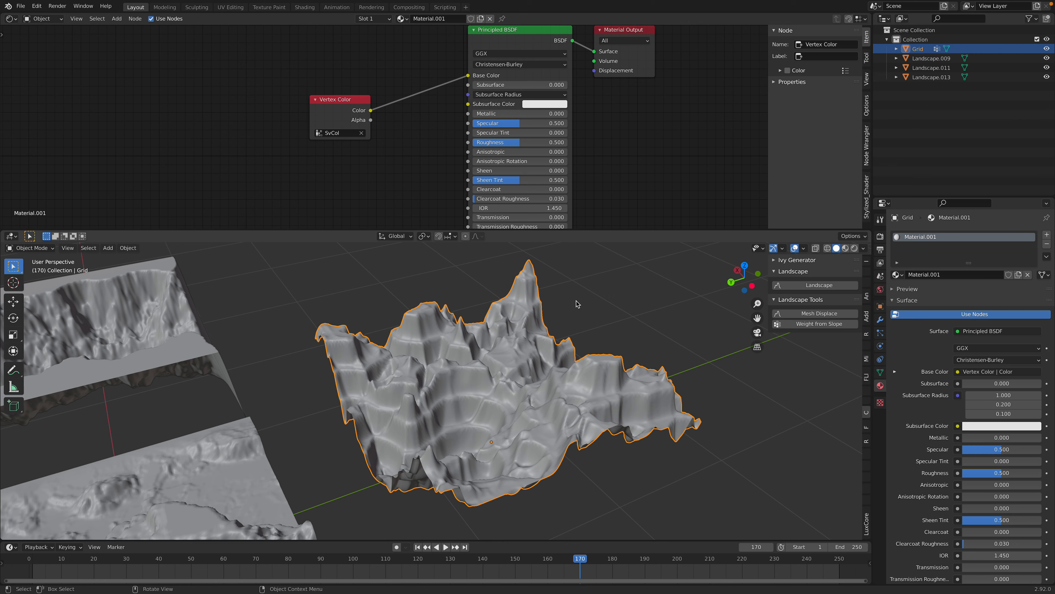
left_click(576, 303)
key("ctrl+s")
left_click(854, 248)
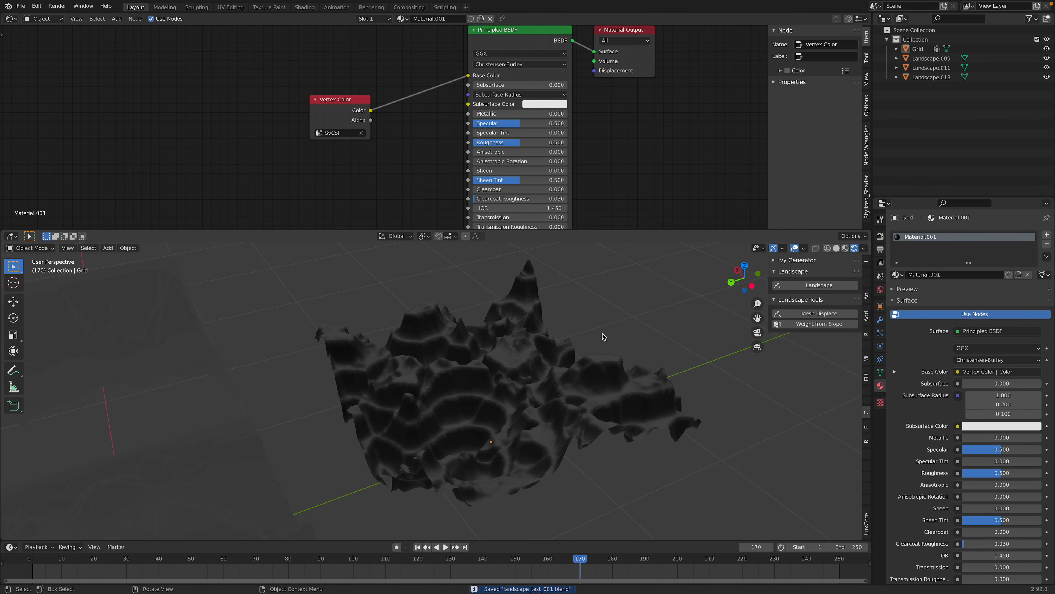
left_click(547, 363)
- Check the Vertex Color node's SvCol layer against the grid's vertex color list and save the file
left_click_drag(334, 112, 310, 102)
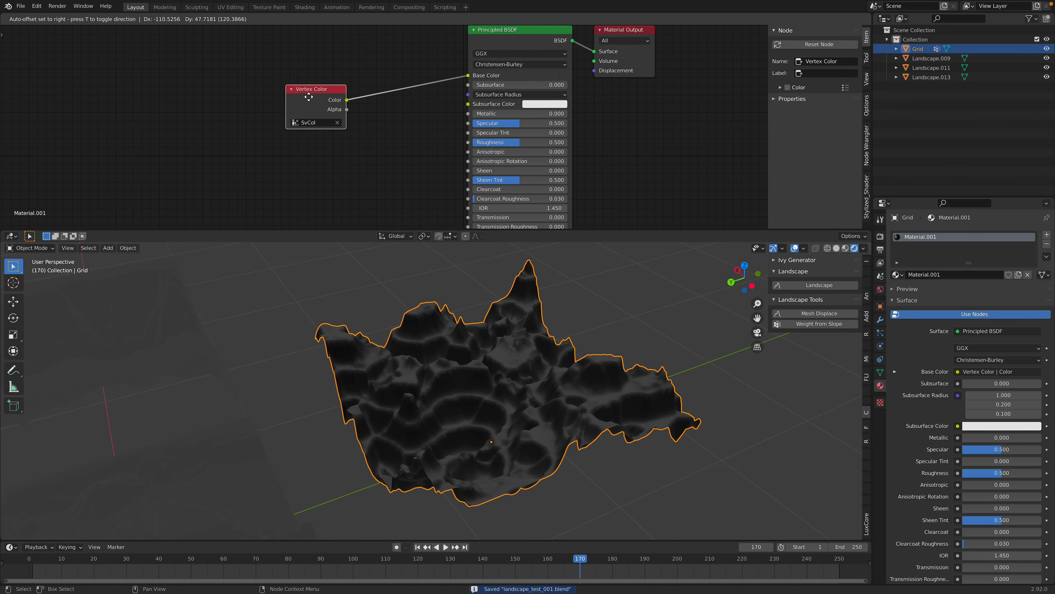
left_click(316, 123)
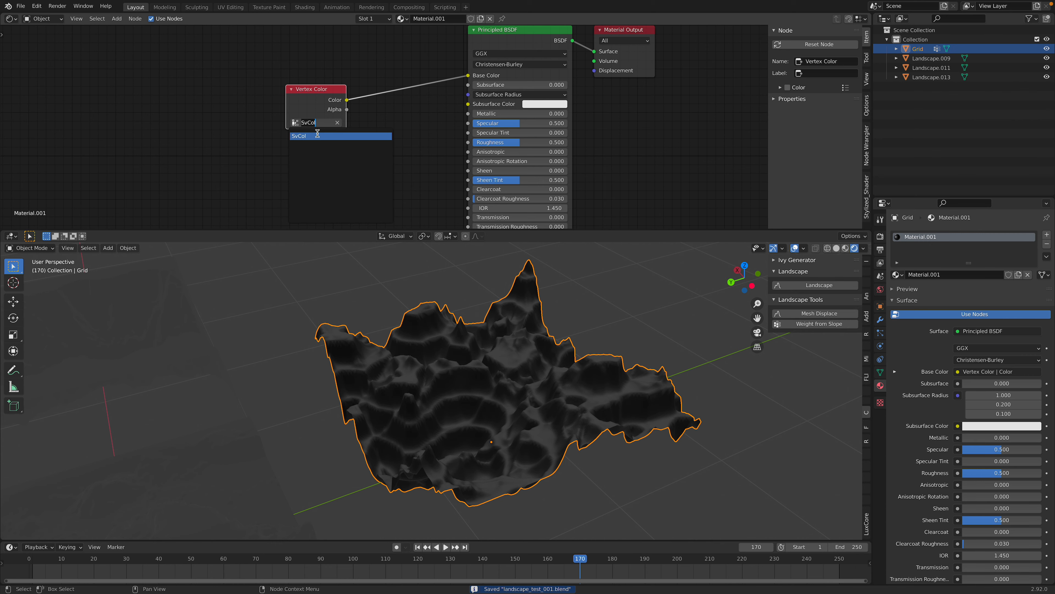
left_click(880, 372)
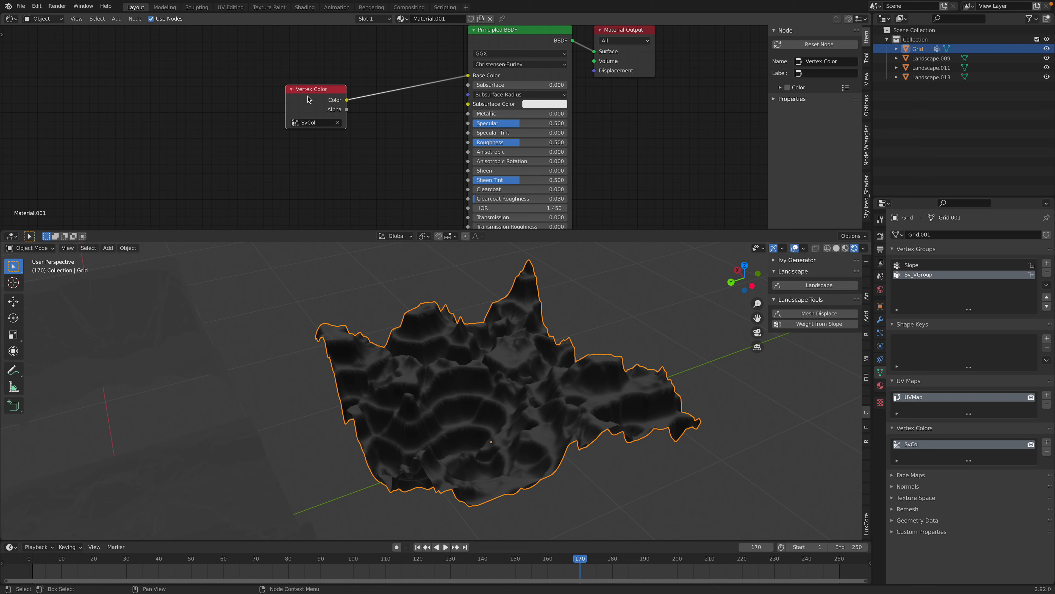
left_click_drag(308, 99, 325, 87)
middle_click_drag(519, 375, 559, 374)
key("ctrl+s")
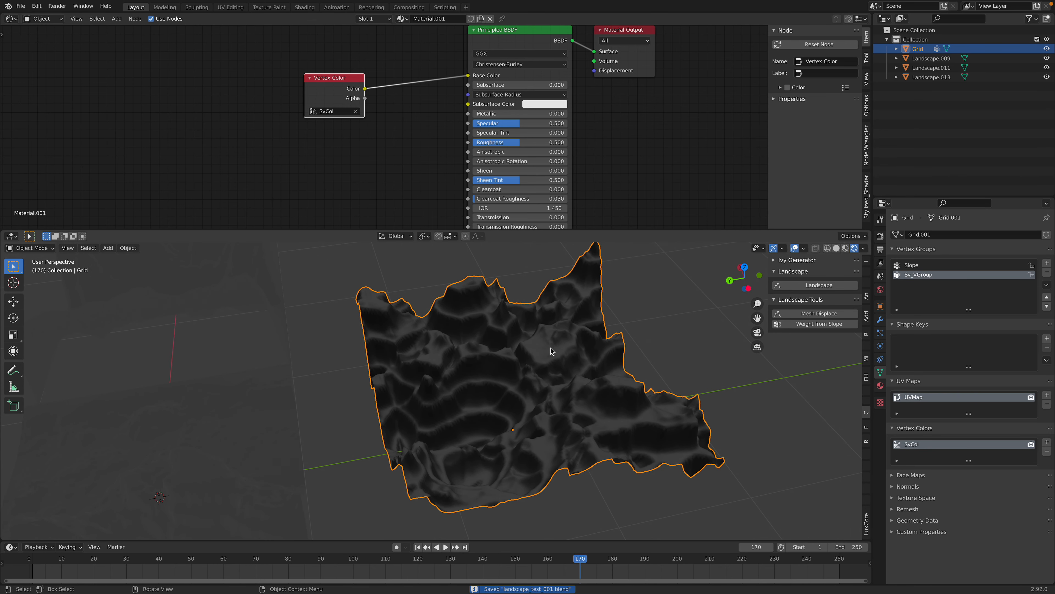
- Insert a ColorRamp node between the Vertex Color node and the Principled BSDF's Base Color
left_click_drag(338, 80, 303, 79)
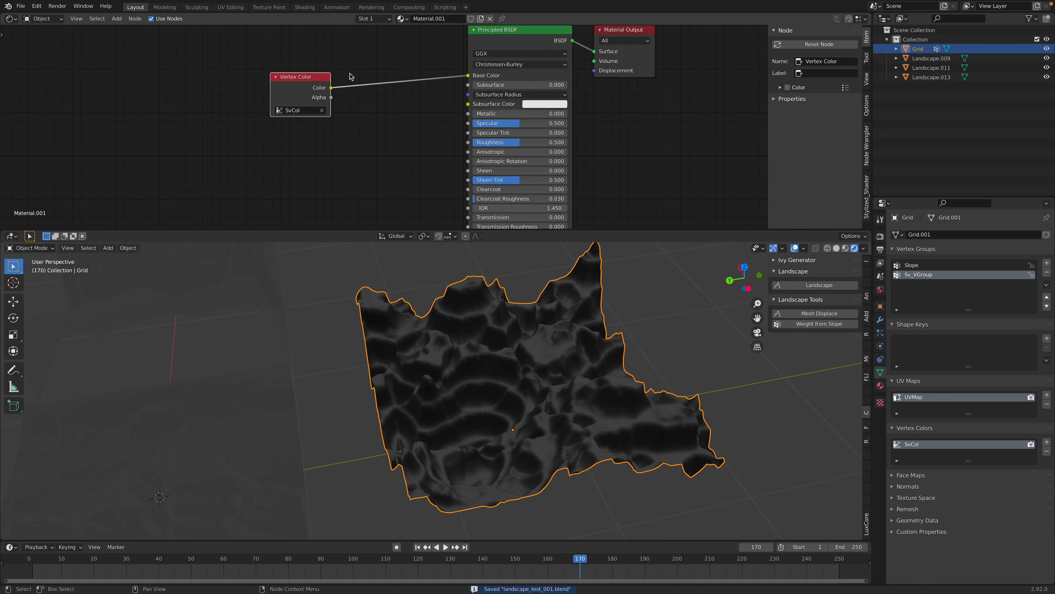
key("shift+a")
left_click(350, 74)
type("ramp")
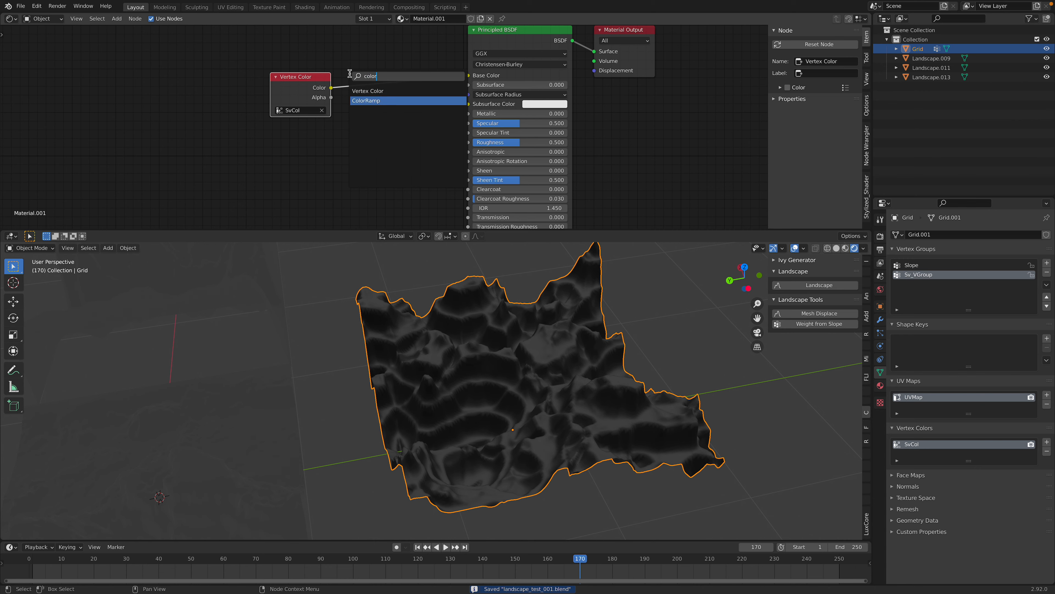
key("Return")
left_click(350, 76)
- Shift the ColorRamp's black stop slightly inward and color it red with H 0.992, S 0.923 and V 0.933
left_click_drag(374, 126, 385, 132)
left_click(391, 148)
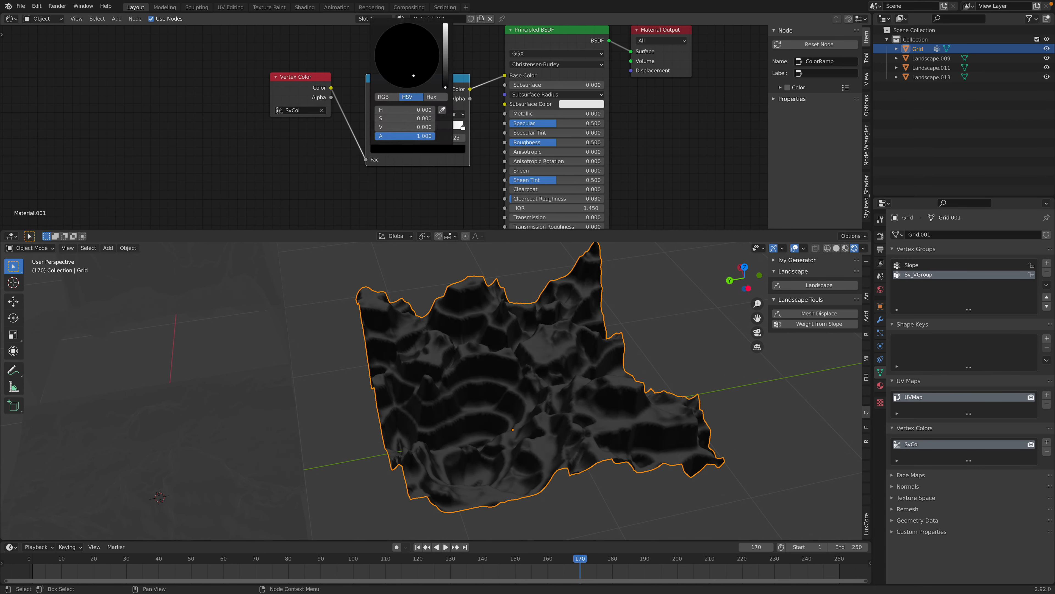
left_click_drag(447, 50, 446, 25)
left_click_drag(410, 69, 409, 77)
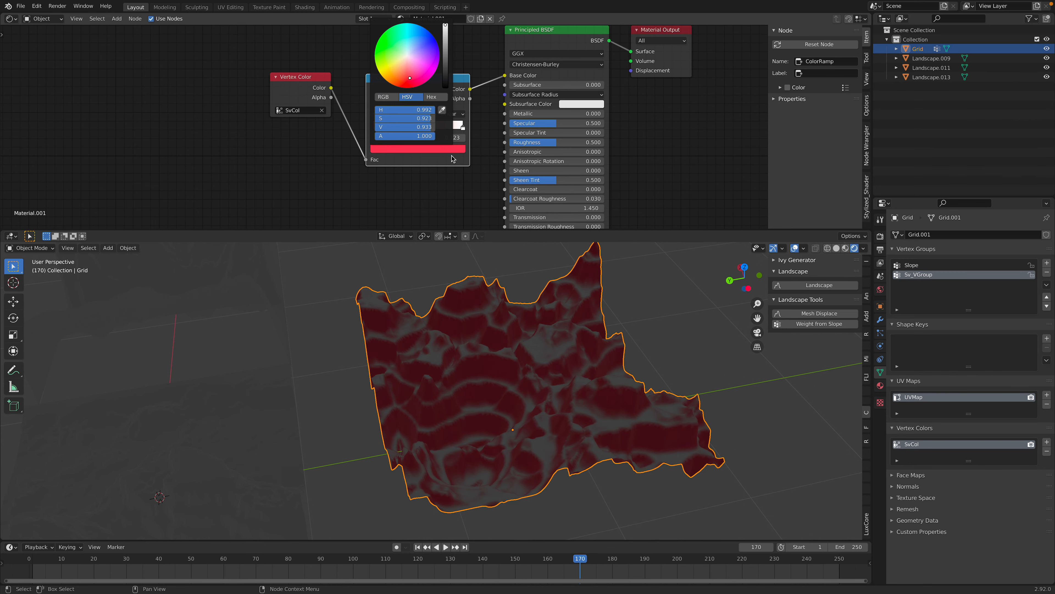
- Move the ColorRamp's white stop to position 0.957 and color it blue
left_click(453, 127)
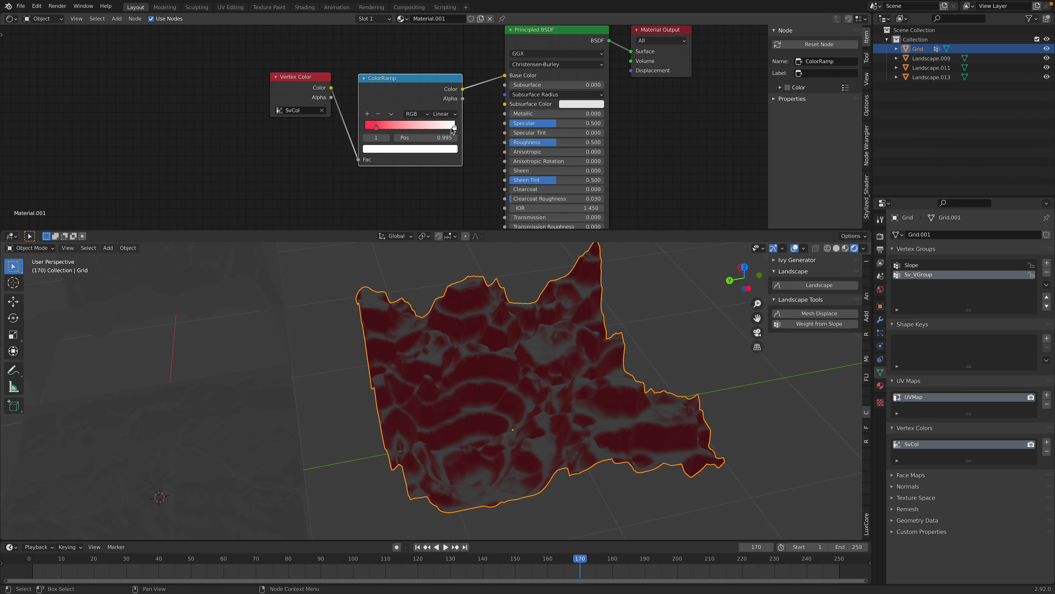
left_click(440, 150)
mouse_move(414, 53)
left_mouse_down()
mouse_move(377, 40)
mouse_move(415, 35)
left_mouse_up()
- Deselect all objects and save the file
middle_click_drag(514, 431, 535, 396)
key("alt+a")
scroll(534, 396, "down", 3)
key("ctrl+s")
middle_click_drag(457, 378, 591, 340, "shift")
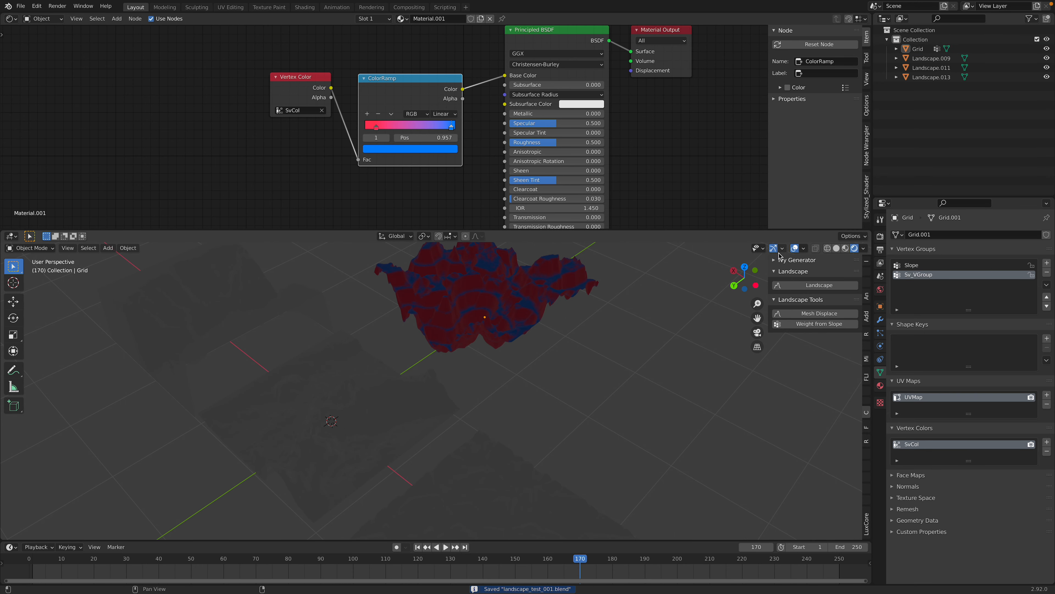
- Switch the viewport to Solid shading and select the middle landscape, Landscape.009
scroll(654, 184, "down", 2)
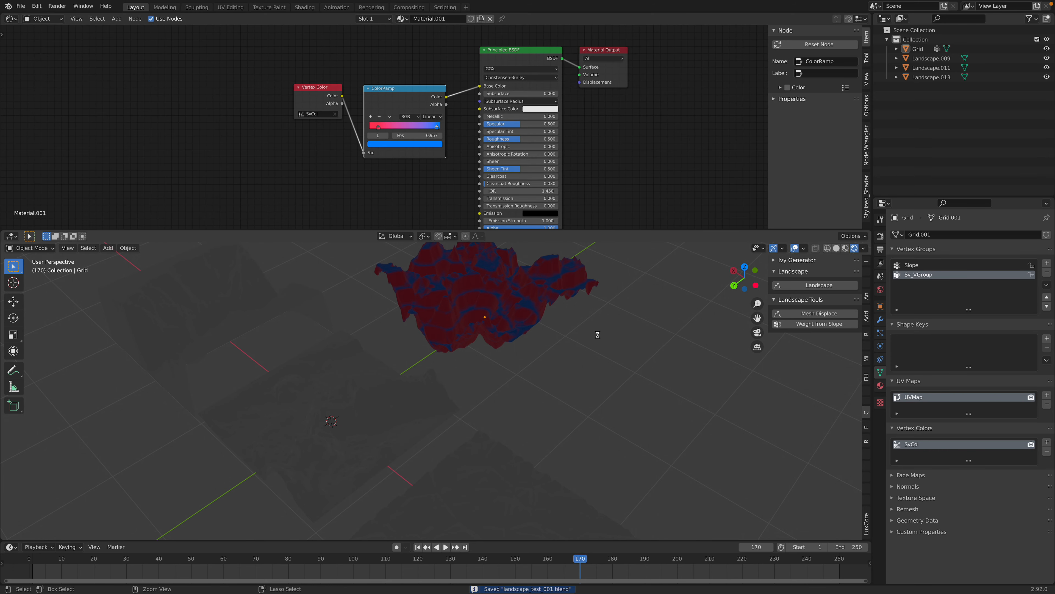
left_click(837, 249)
scroll(587, 360, "down", 3)
middle_click_drag(586, 361, 628, 335, "shift")
left_click(450, 352)
mouse_move(450, 351)
middle_mouse_down()
mouse_move(490, 342)
mouse_move(570, 402)
middle_mouse_up()
scroll(571, 389, "up", 3)
scroll(577, 370, "down", 2)
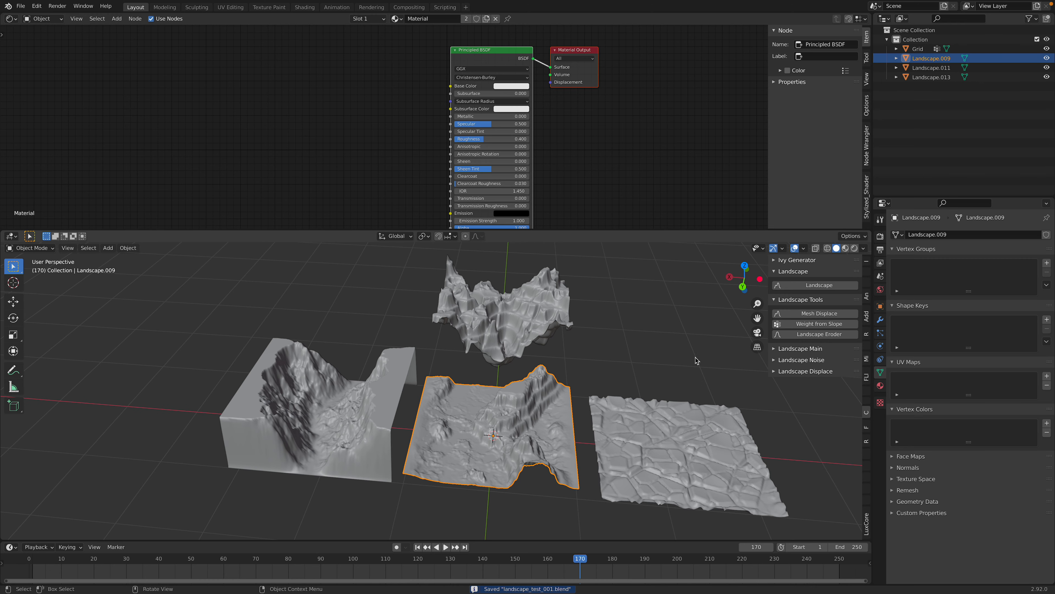
- Enlarge the 3D viewport and run Landscape Eroder on Landscape.009 with its default settings
left_click_drag(768, 231, 769, 112)
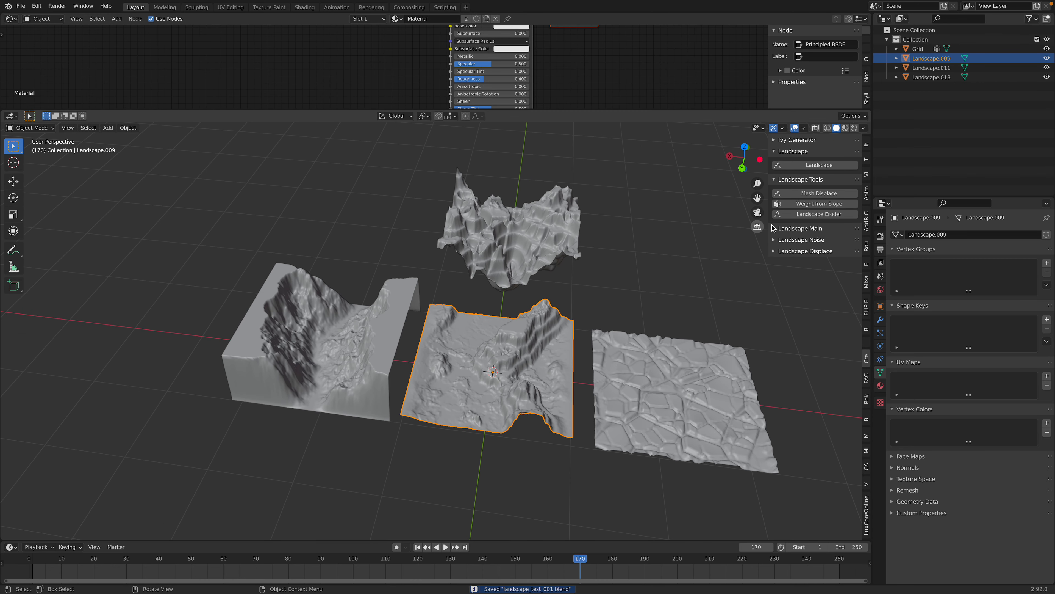
middle_click_drag(537, 351, 534, 351)
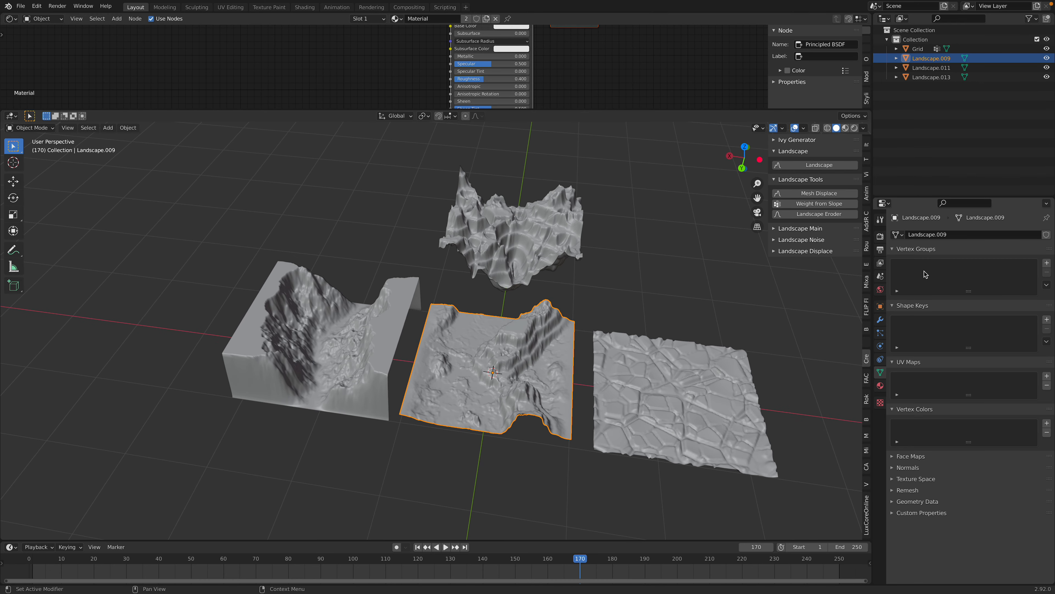
left_click(828, 215)
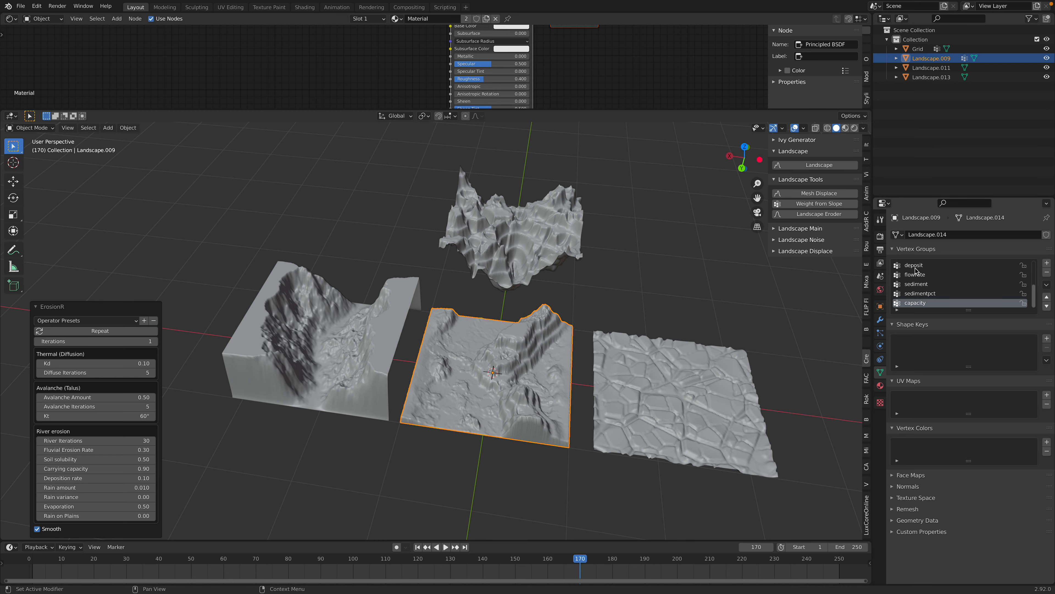
- Inspect the erosion vertex groups of Landscape.009 in Weight Paint mode, from capacity through flowrate, and return to Object Mode
left_click(41, 128)
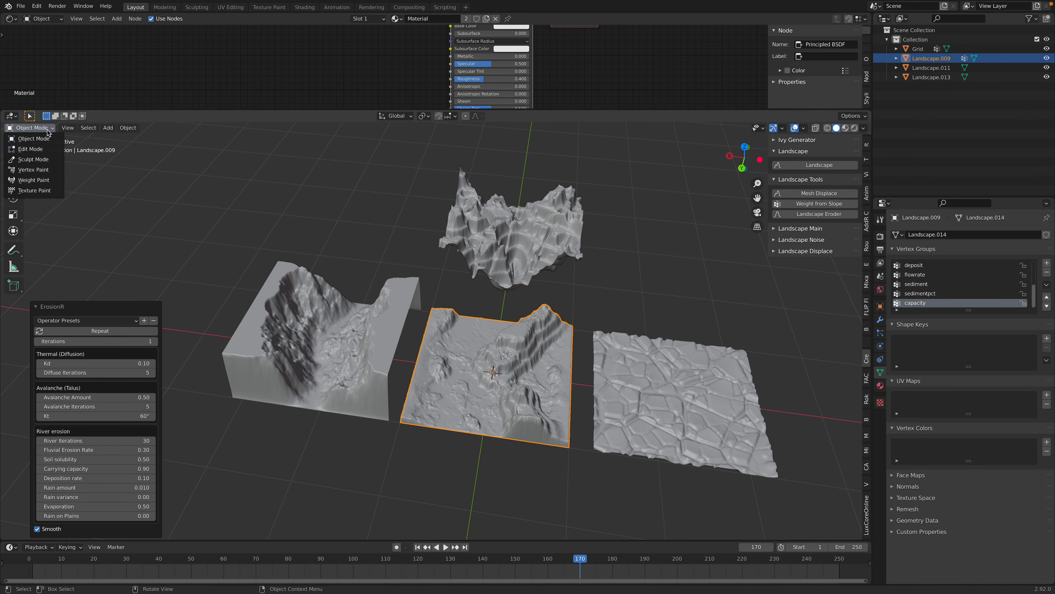
left_click(47, 175)
scroll(395, 291, "up", 2)
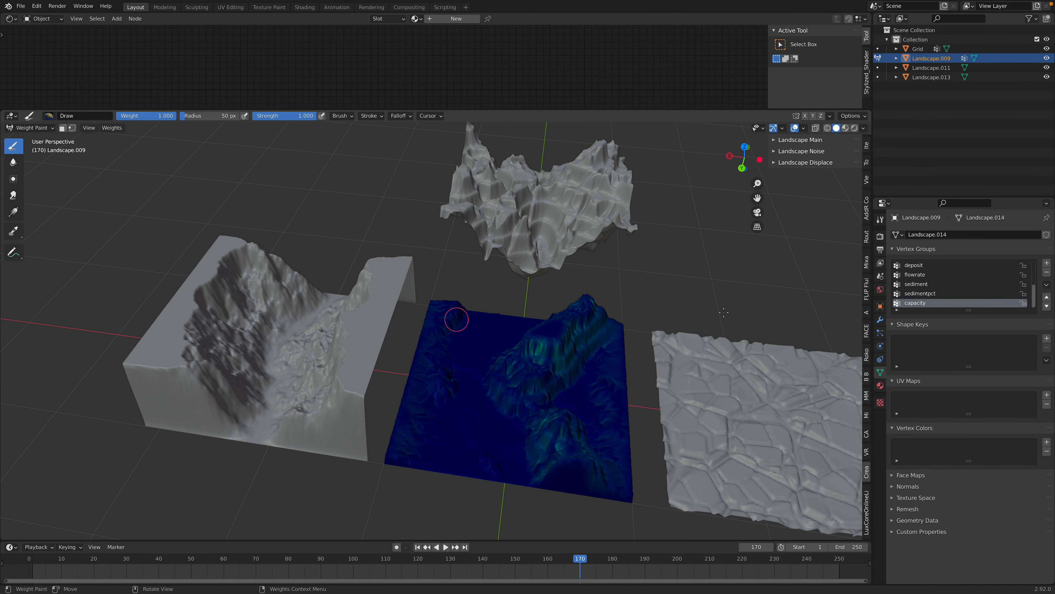
left_click(928, 266)
left_click(929, 283)
left_click(932, 294)
left_click(936, 304)
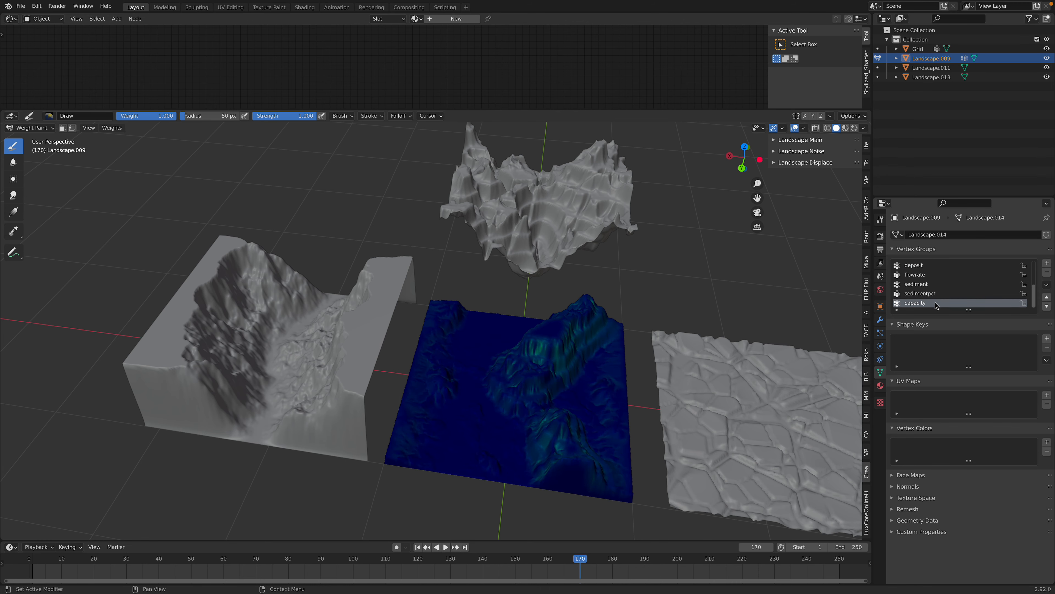
left_click(939, 293)
left_click(940, 284)
left_click(941, 275)
scroll(944, 276, "up", 2)
left_click(944, 275)
left_click(946, 283)
left_click(949, 293)
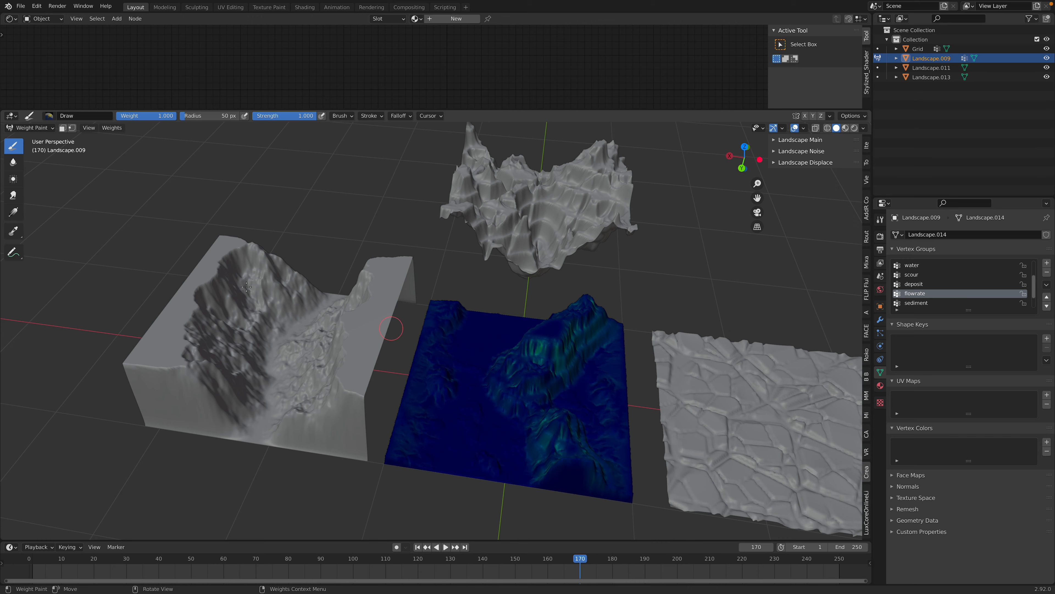
left_click(30, 127)
left_click(27, 133)
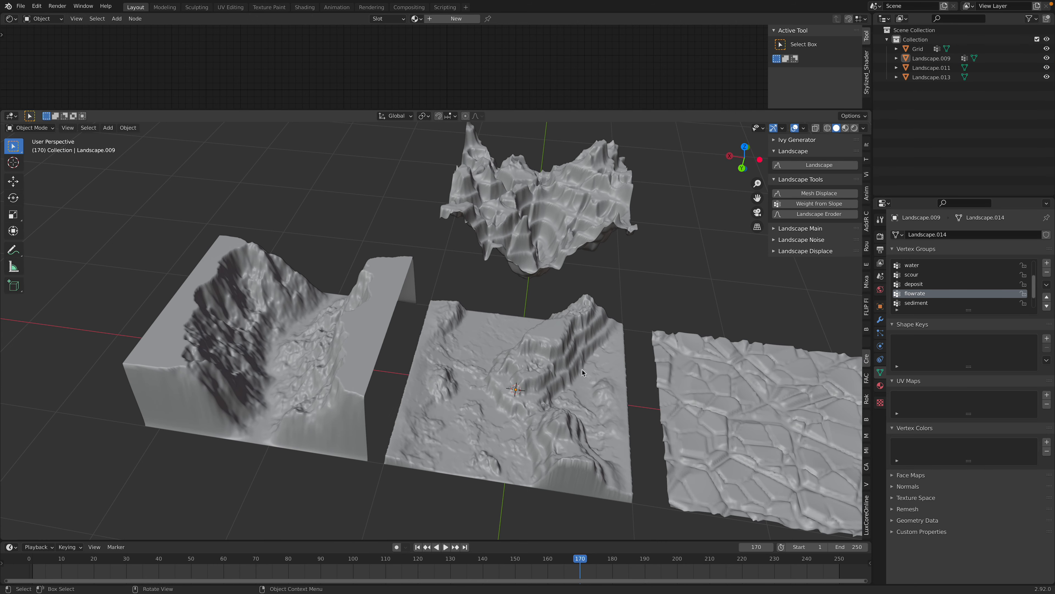
- Run Landscape Eroder on Landscape.009 again and raise its Iterations to 4
left_click(809, 215)
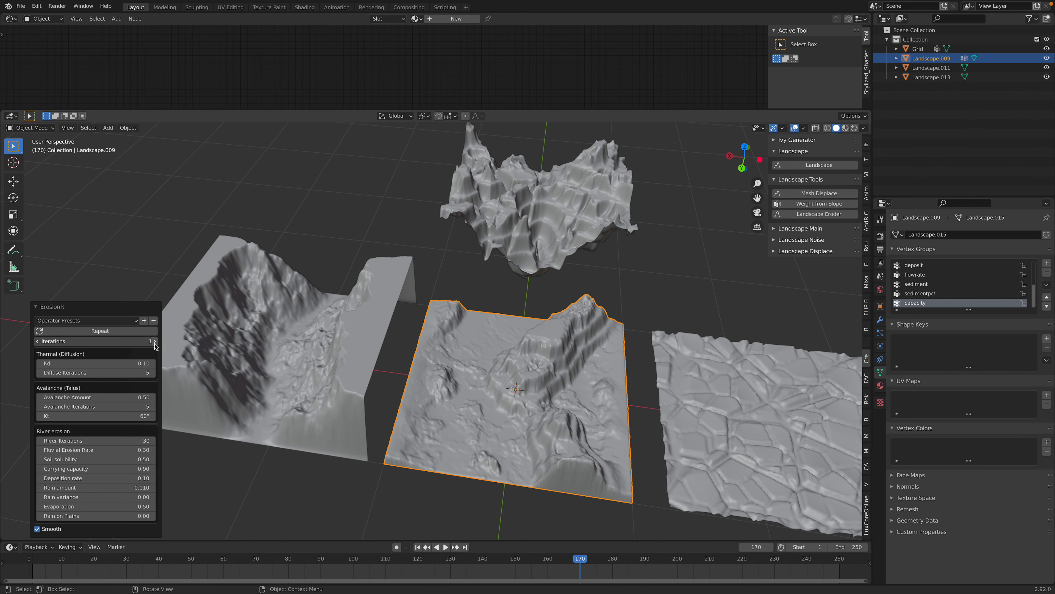
left_click(154, 341)
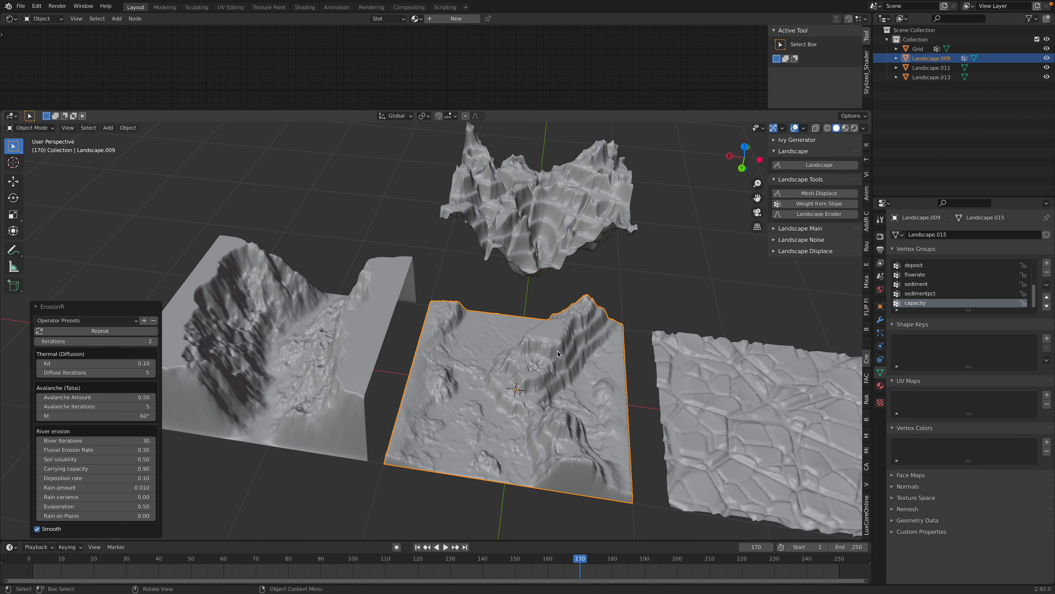
double_click(154, 342)
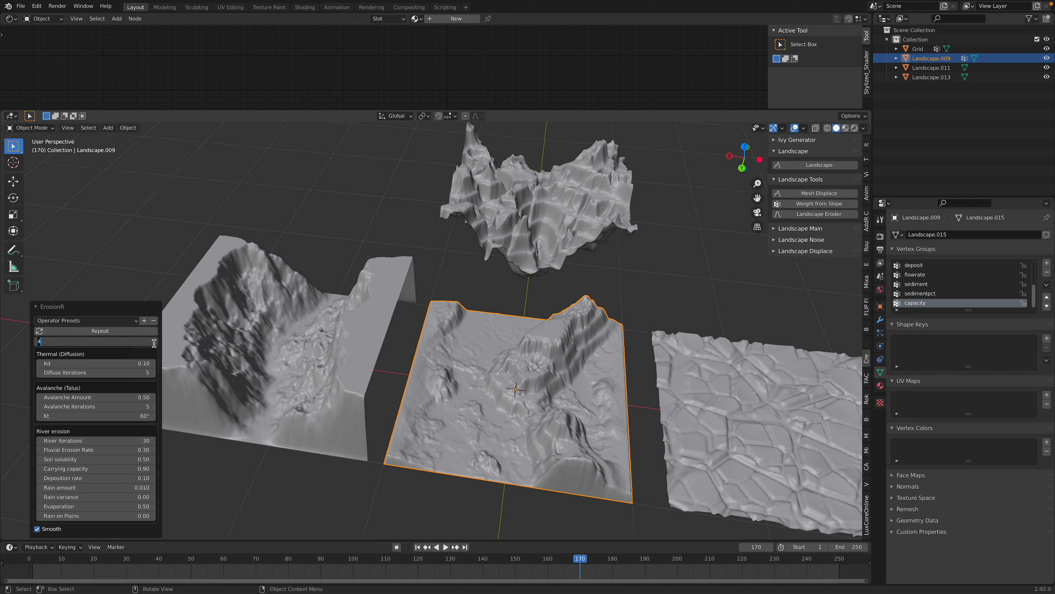
- Try the Strong Erosion preset on Landscape.009 and replace it with the Thermal Diffusion preset
left_click(111, 323)
left_click(111, 322)
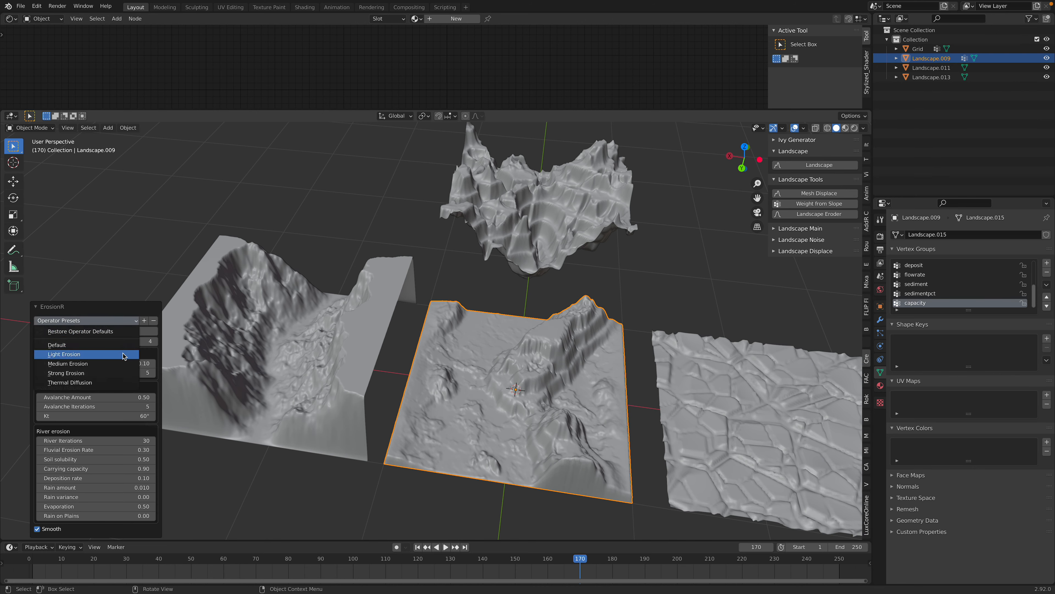
left_click(120, 374)
left_click(100, 324)
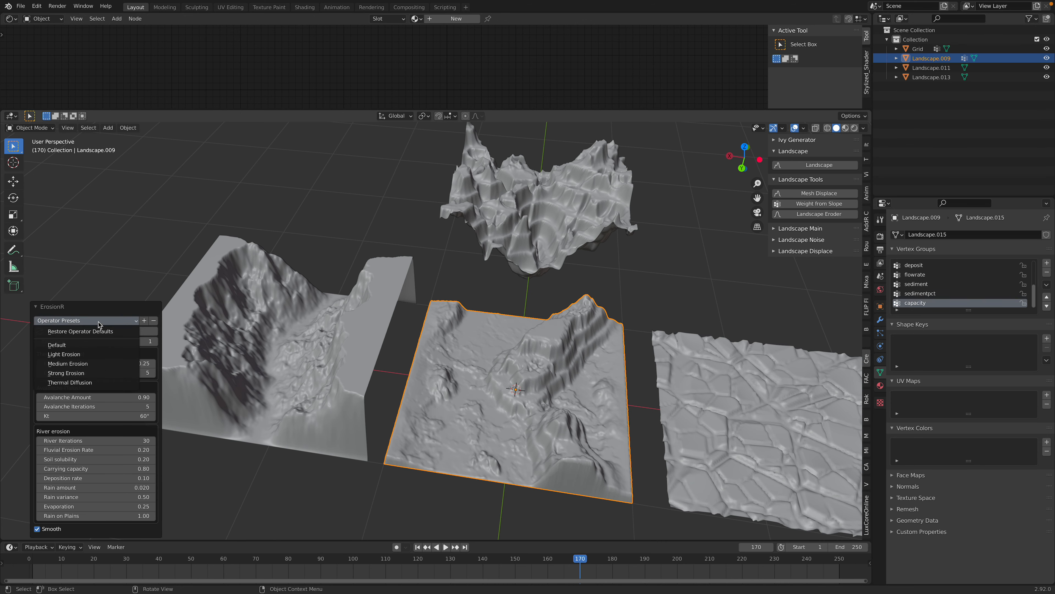
left_click(104, 383)
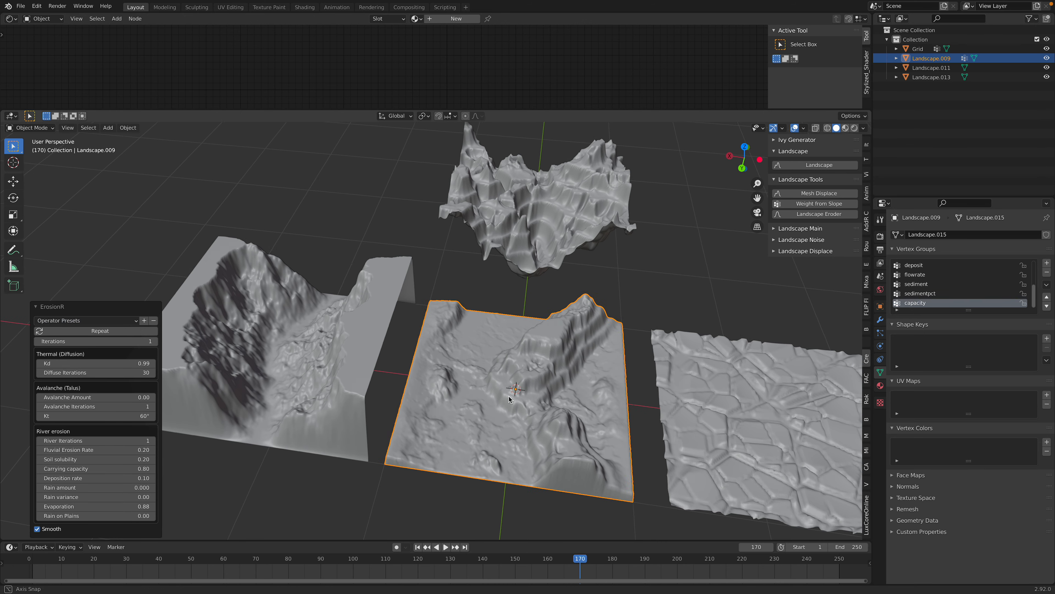
- Select the deep valley landscape, Landscape.013, and erode it with Landscape Eroder using the Thermal Diffusion settings
middle_click_drag(566, 421, 540, 412)
left_click(385, 363)
middle_click_drag(385, 362, 375, 342)
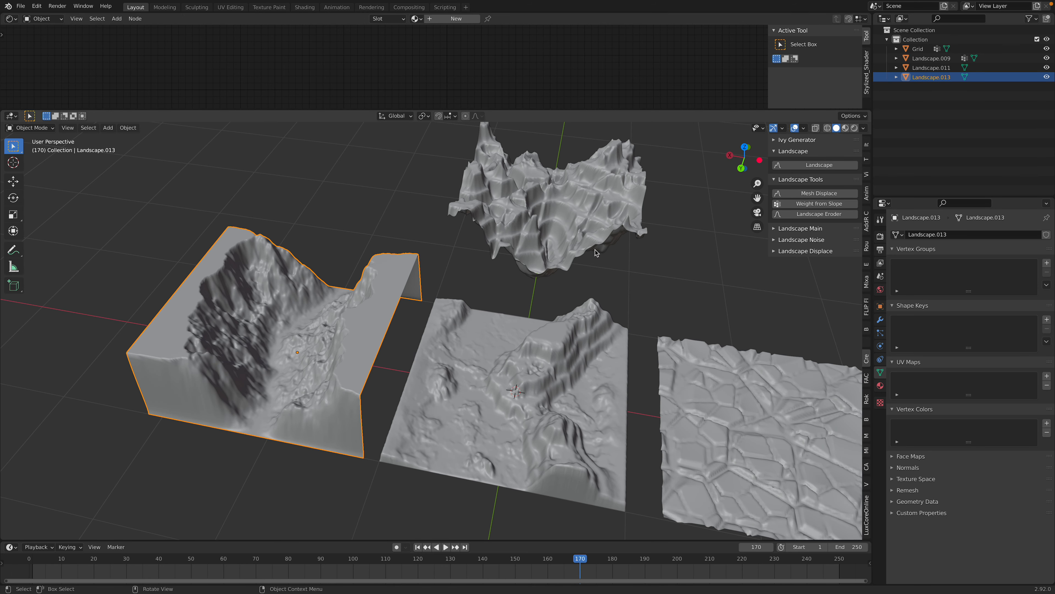
middle_click_drag(596, 253, 694, 240, "shift")
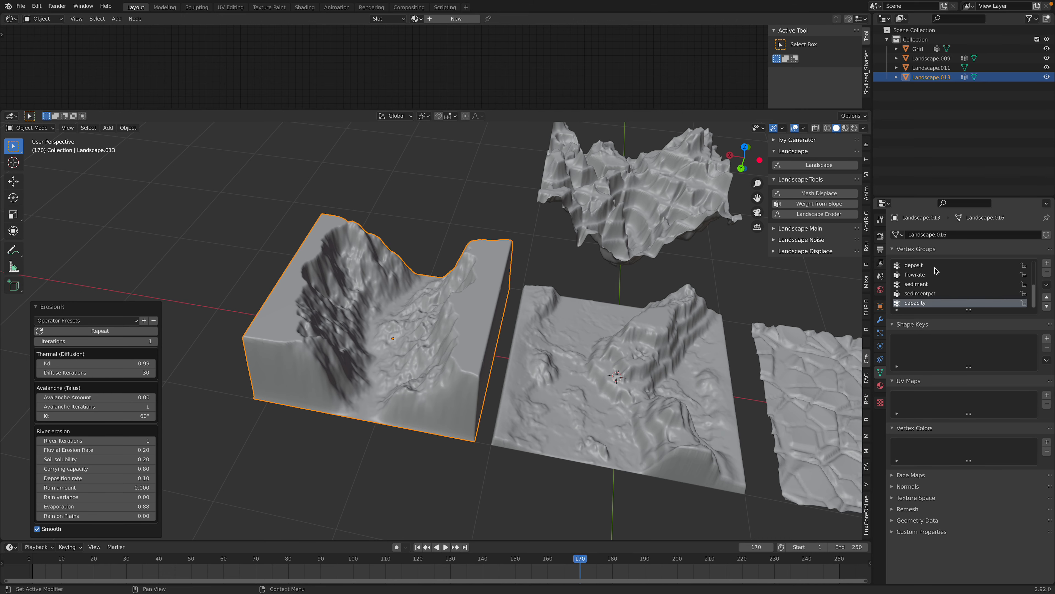
- Examine the weights of Landscape.013's erosion vertex groups in Weight Paint mode, expanding the group list to show all of them
left_click(30, 128)
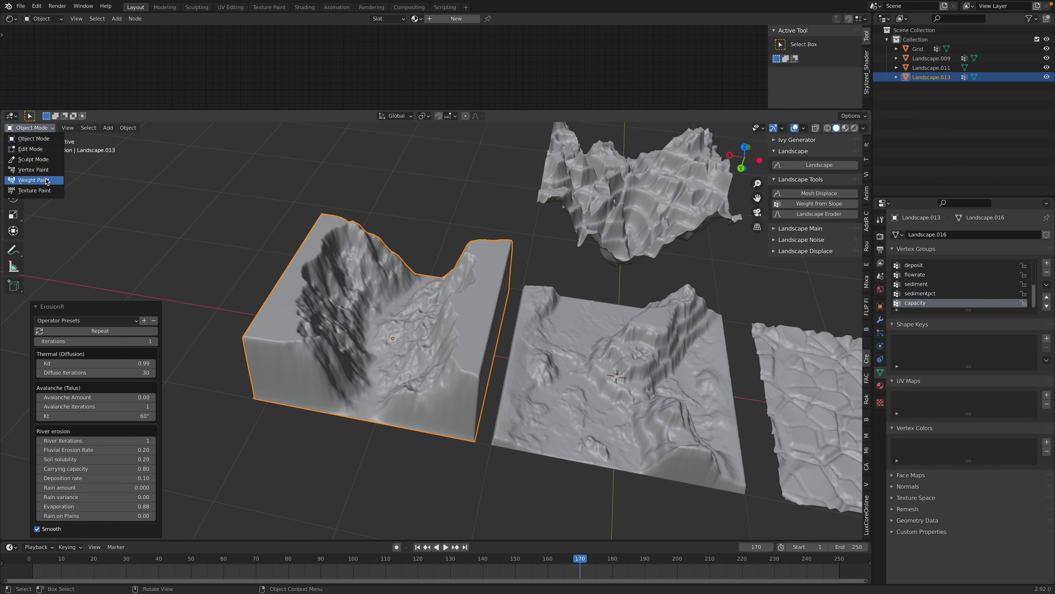
left_click(26, 181)
left_click_drag(969, 310, 970, 422)
left_click(970, 339)
left_click(970, 330)
left_click(971, 312)
left_click(971, 293)
left_click(971, 284)
left_click(972, 275)
left_click(972, 265)
middle_click_drag(511, 349, 535, 311)
middle_click_drag(422, 326, 396, 310)
- Return Landscape.013 to Object Mode and save the file
left_click(26, 128)
left_click(33, 138)
left_click(400, 334)
key("ctrl+s")
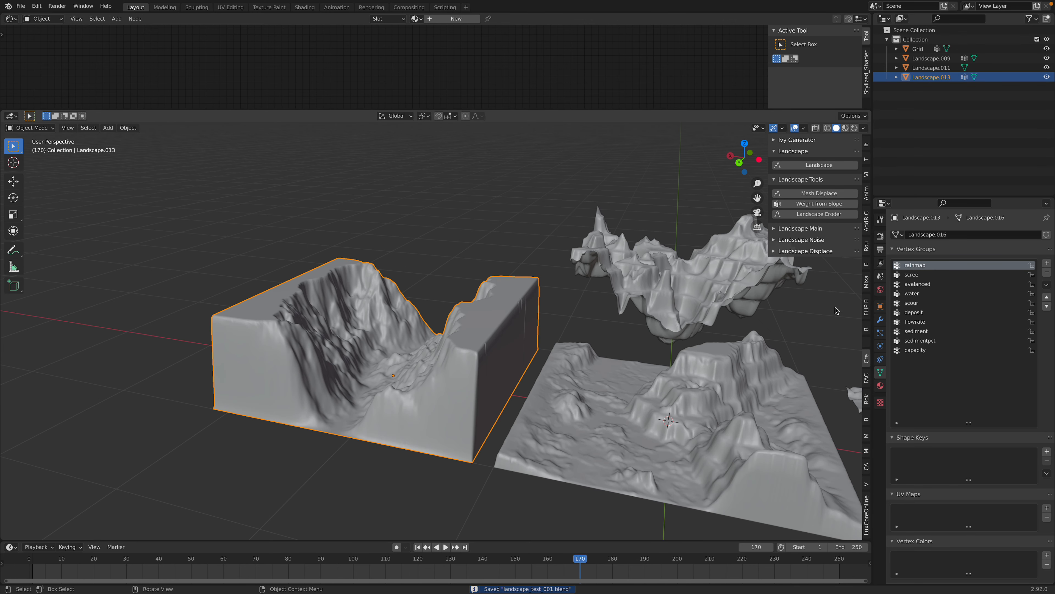
- Create a new material for Landscape.013 and enlarge the shader node editor
left_click(880, 385)
left_click(968, 275)
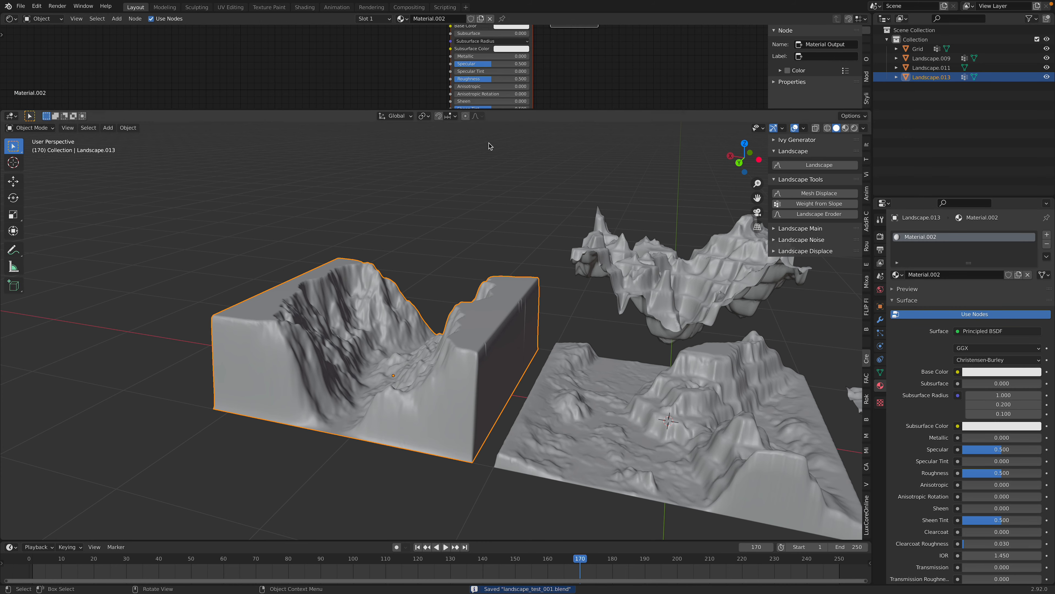
left_click_drag(549, 110, 548, 243)
scroll(564, 109, "down", 2)
- Add a Stylized Shader node to the material and place it beside the Principled BSDF
left_click(867, 189)
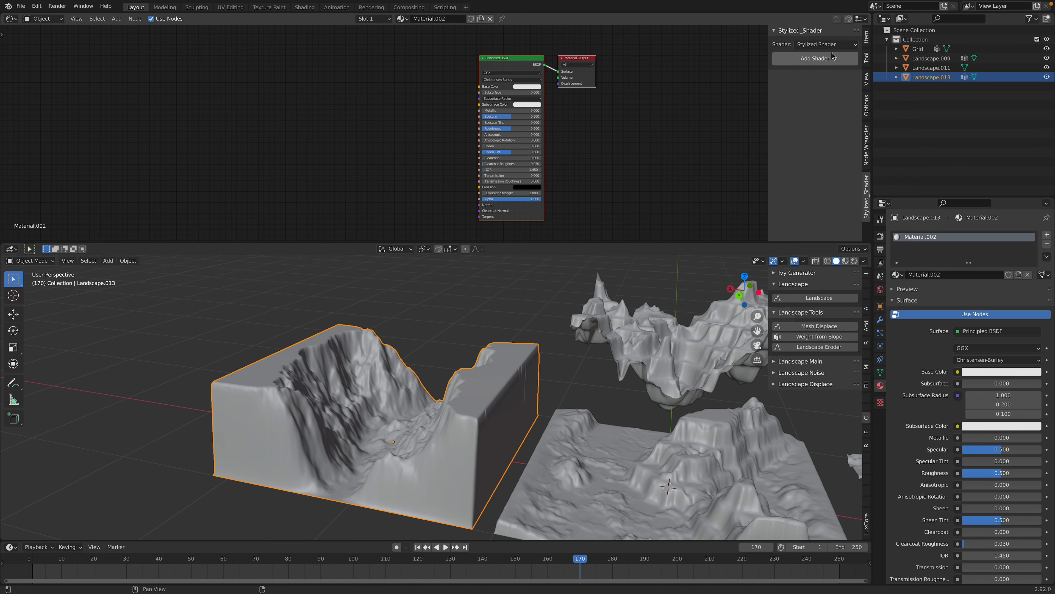
left_click(832, 58)
left_click(392, 44)
scroll(409, 54, "up", 1)
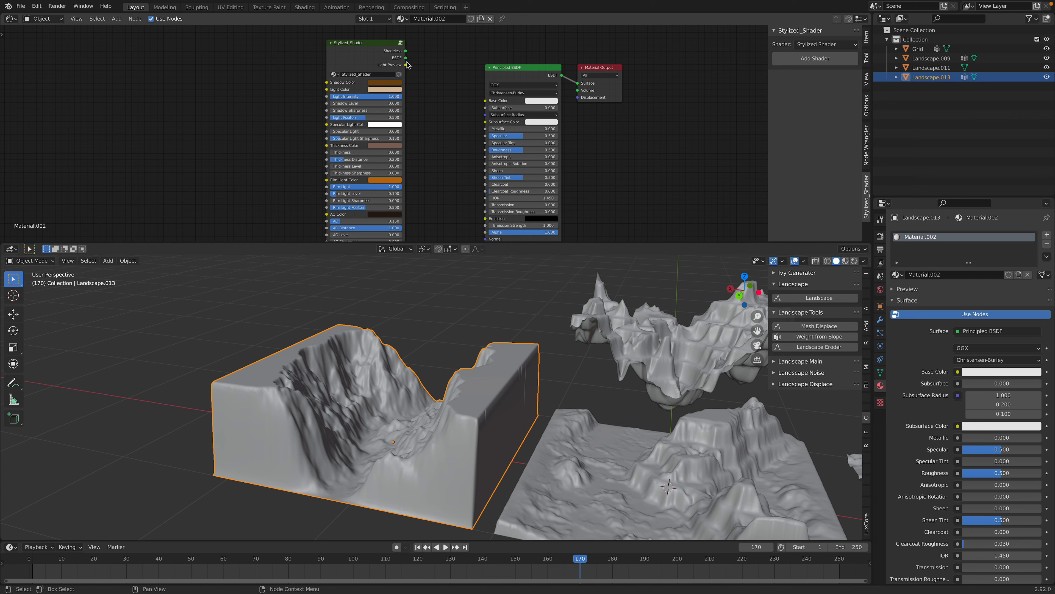
- Replace the Principled BSDF with the Stylized Shader's BSDF output on the Material Output's Surface, and show Rendered shading
left_click_drag(406, 58, 577, 83)
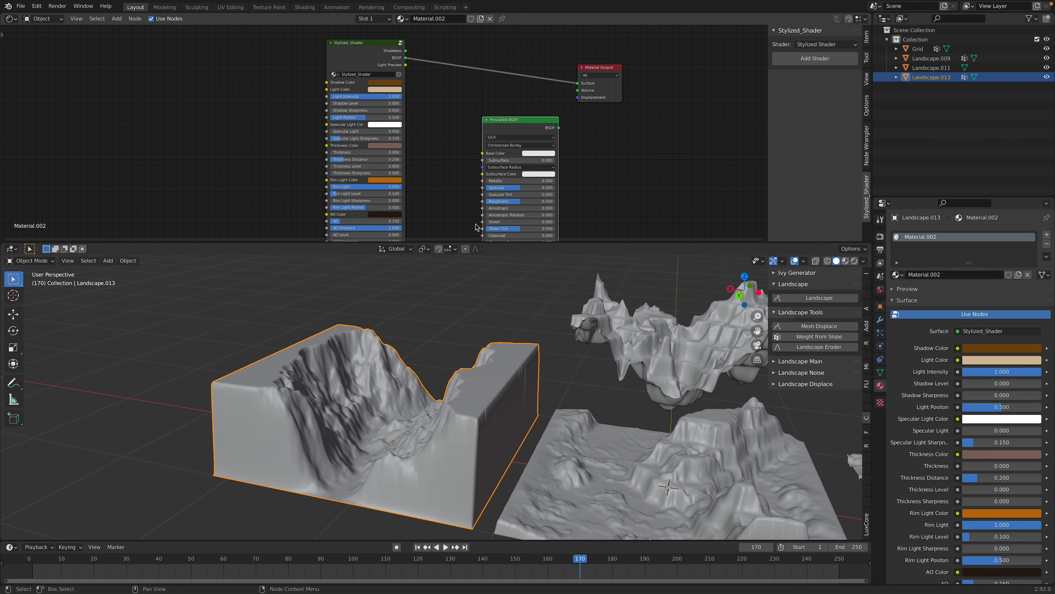
left_click(854, 261)
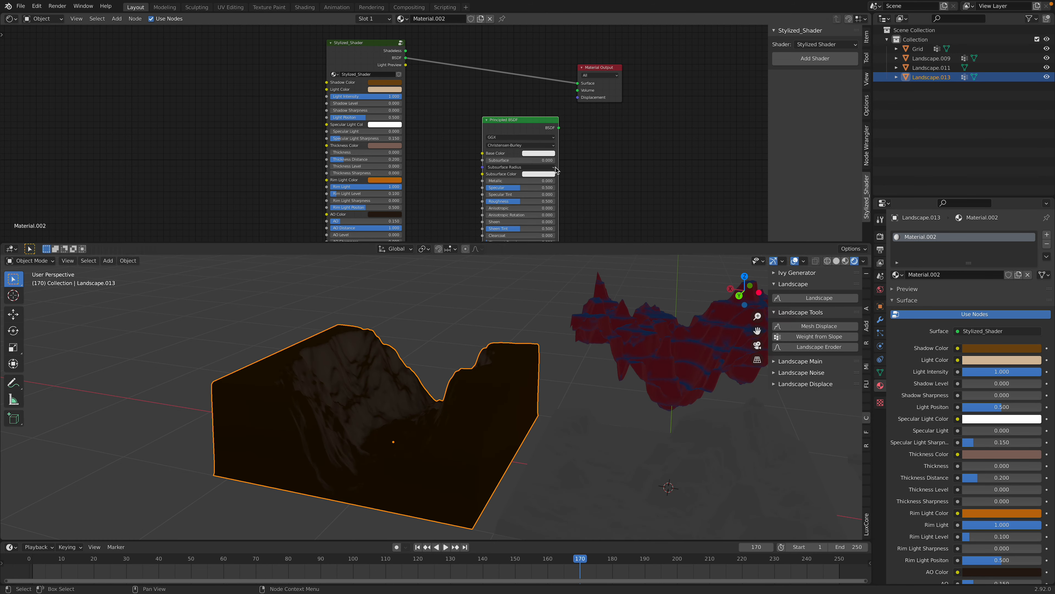
key("x")
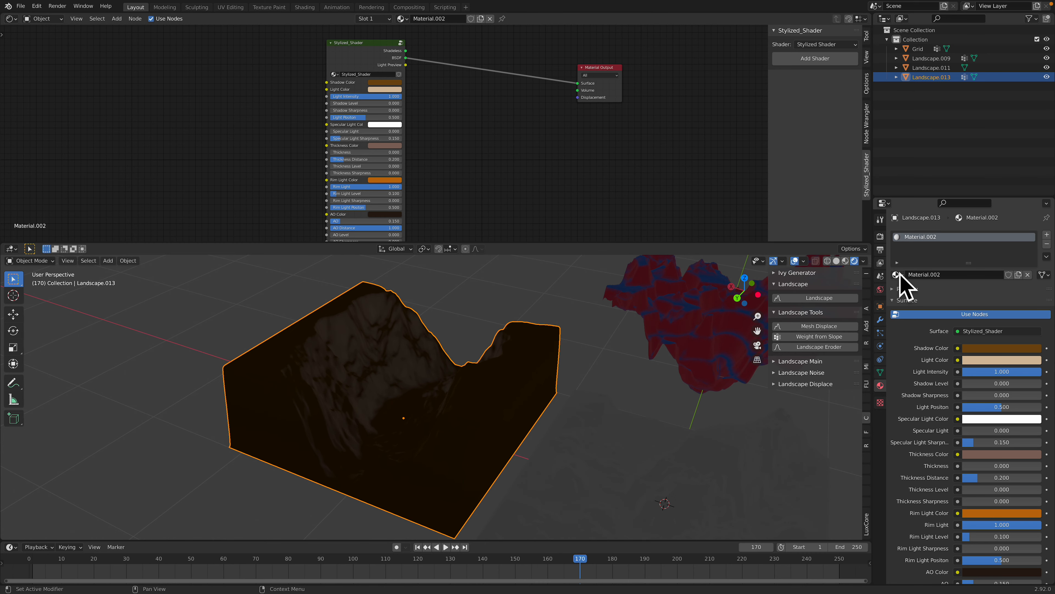
- Change the render engine to Cycles
left_click(880, 236)
left_click(982, 235)
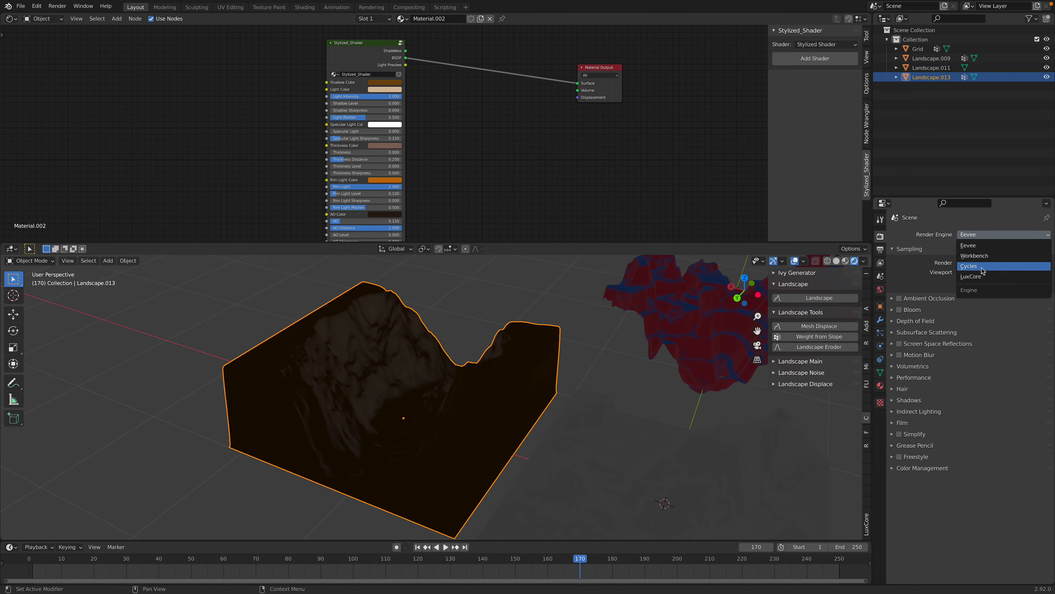
left_click(981, 266)
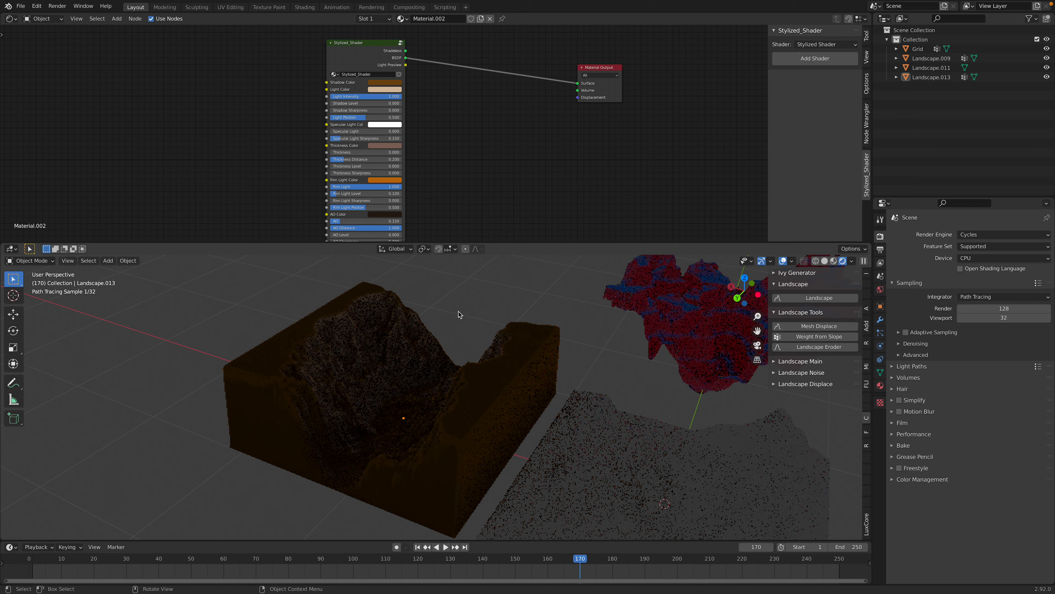
- Add a Sun light and rotate it freely to light the landscapes from an angle
key("shift+a")
mouse_move(448, 428)
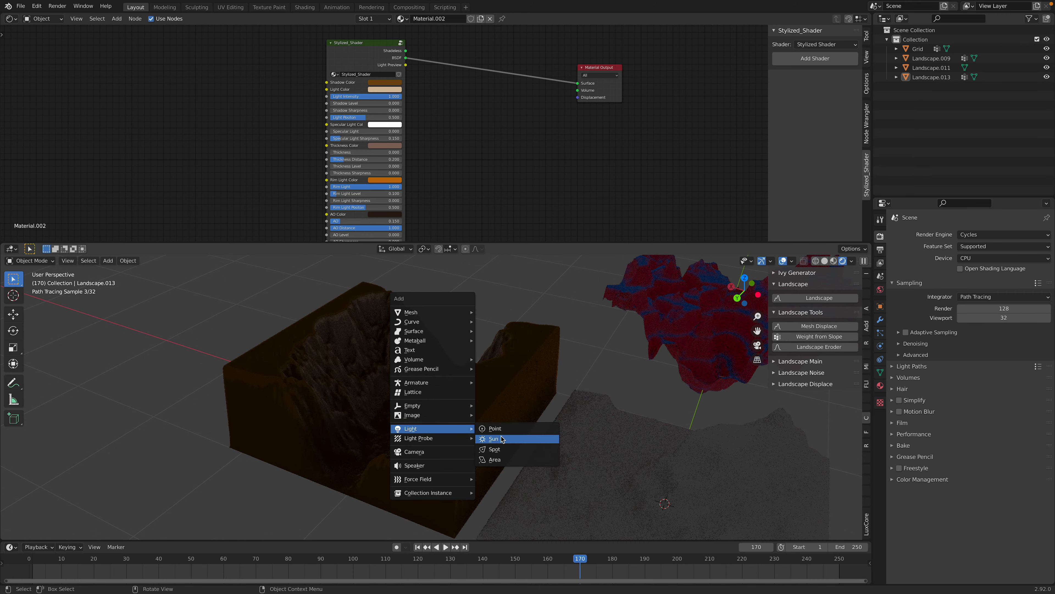
left_click(495, 438)
key("r")
key("r")
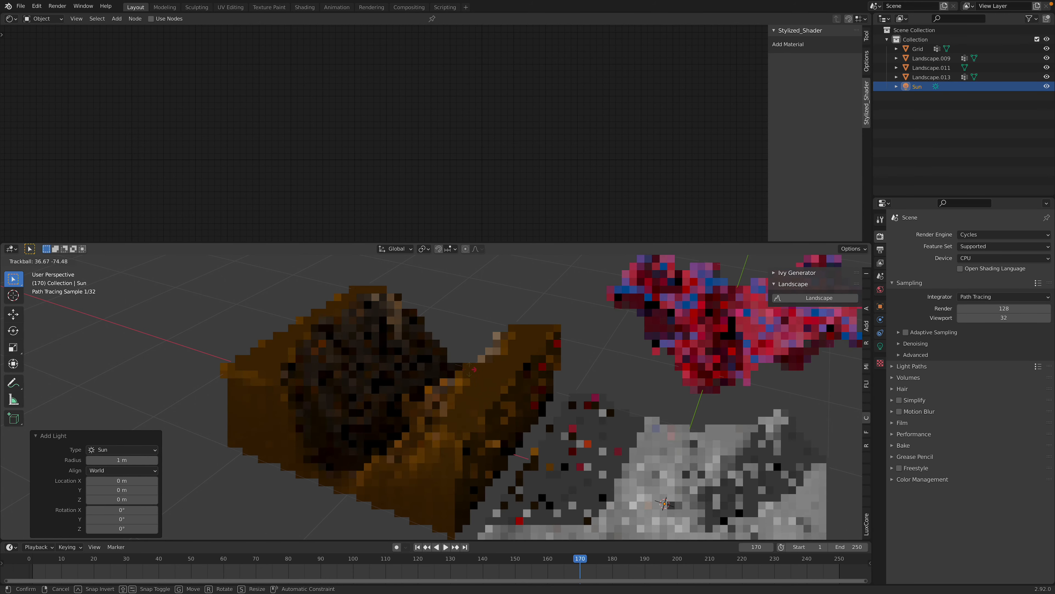
left_click(474, 369)
- Select Landscape.013 and change its Stylized Shader's Shadow Color to a muted grey-green
left_click(469, 345)
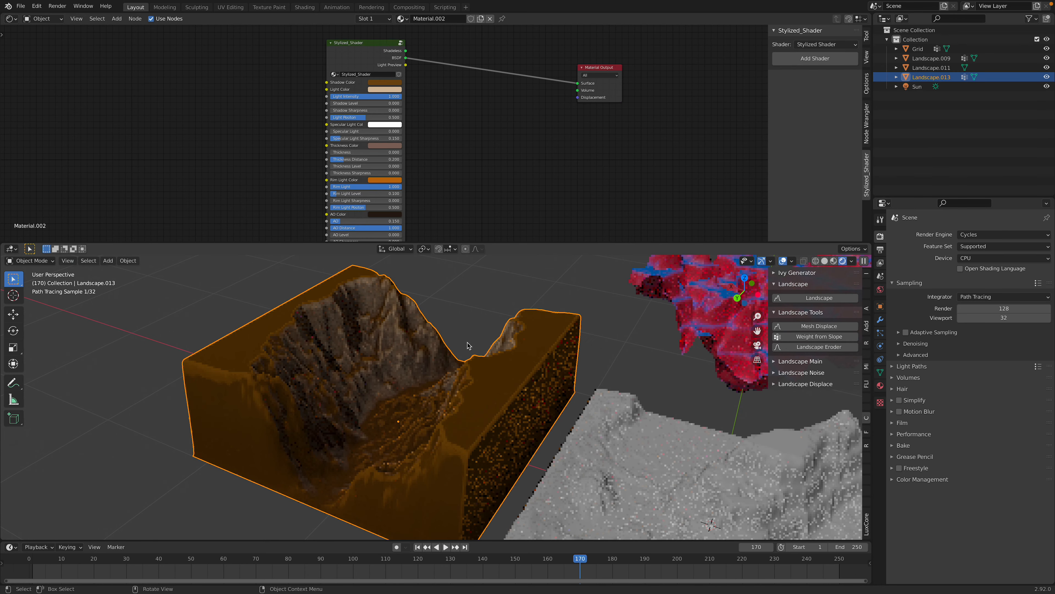
scroll(468, 345, "up", 3)
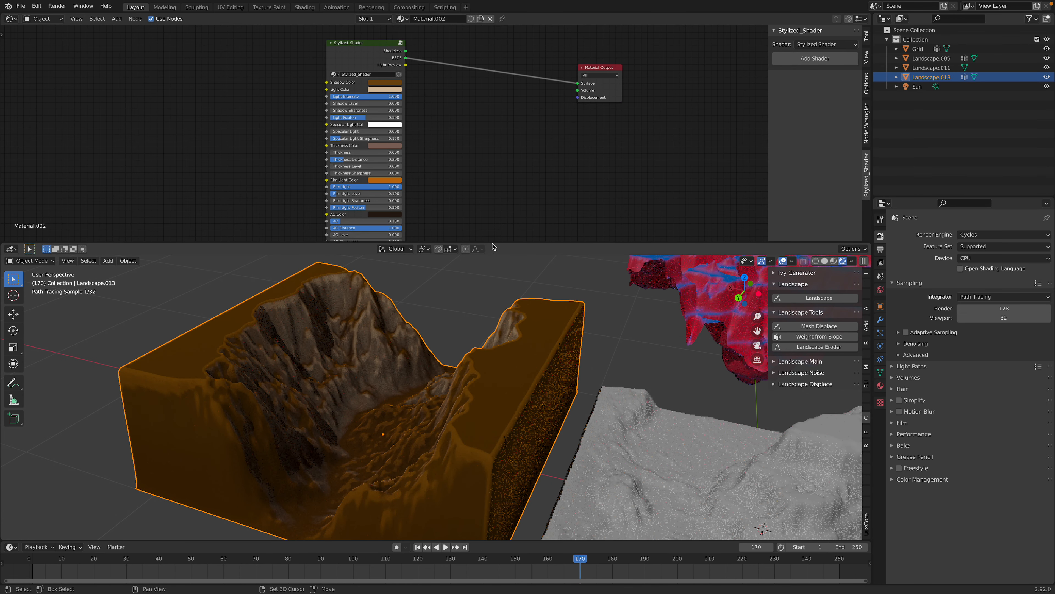
left_click_drag(492, 244, 492, 210)
scroll(315, 76, "up", 1)
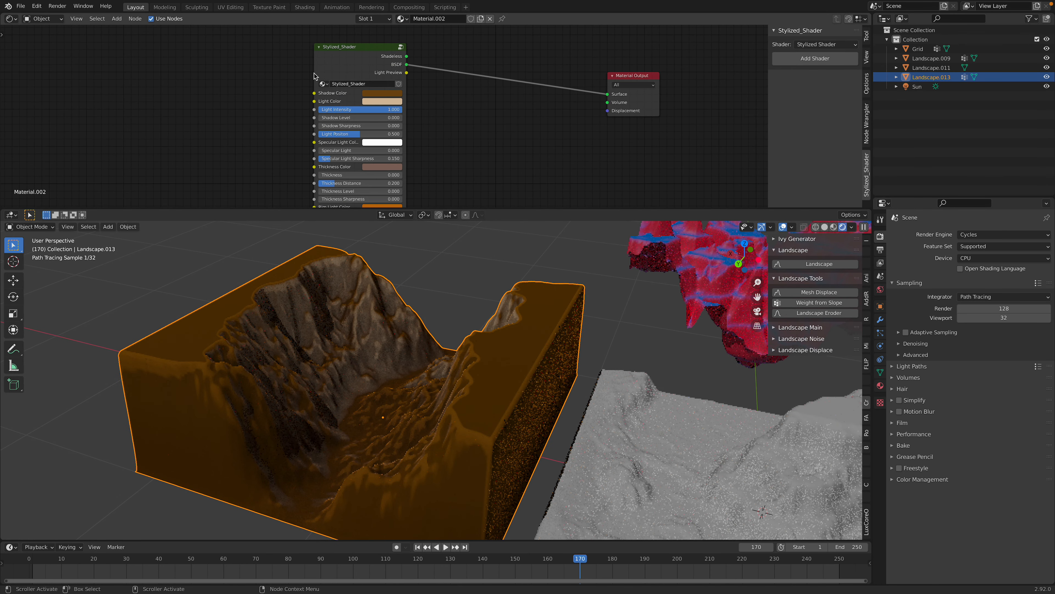
scroll(312, 67, "up", 1)
left_click(369, 91)
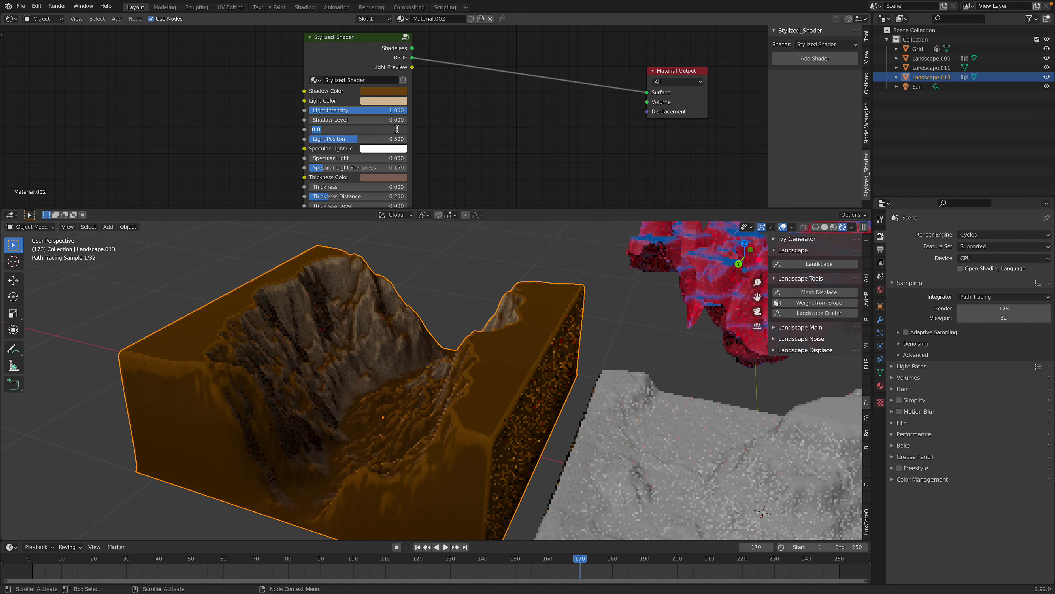
left_click(391, 91)
left_click_drag(397, 126, 395, 127)
middle_click_drag(281, 119, 281, 108)
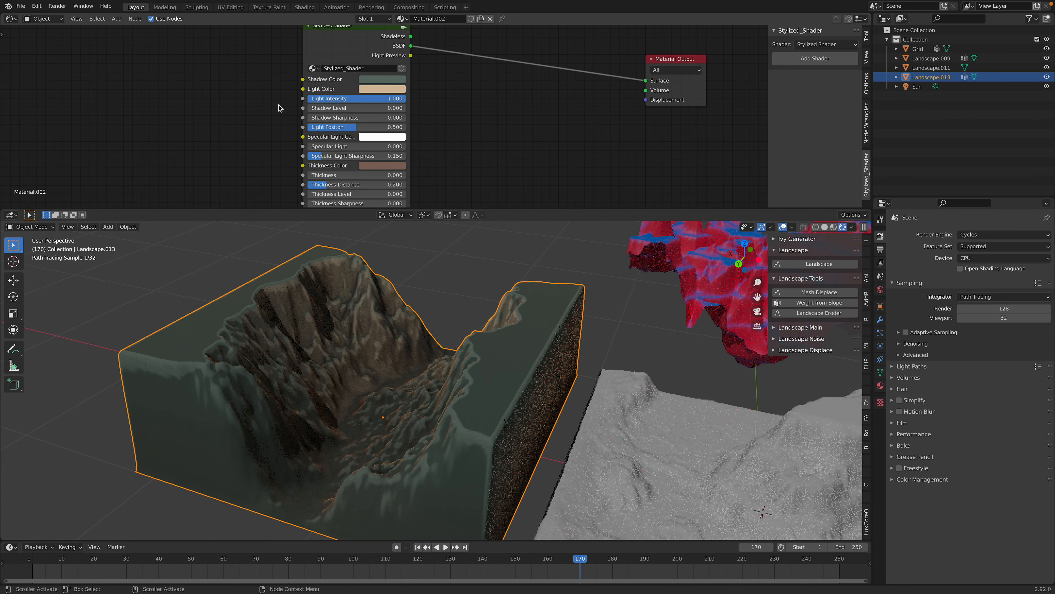
- Set the Stylized Shader's Shadow Level to 0.171, Thickness to 0.015 and AO to 0.159
left_click_drag(348, 111, 365, 111)
middle_click_drag(268, 116, 267, 87)
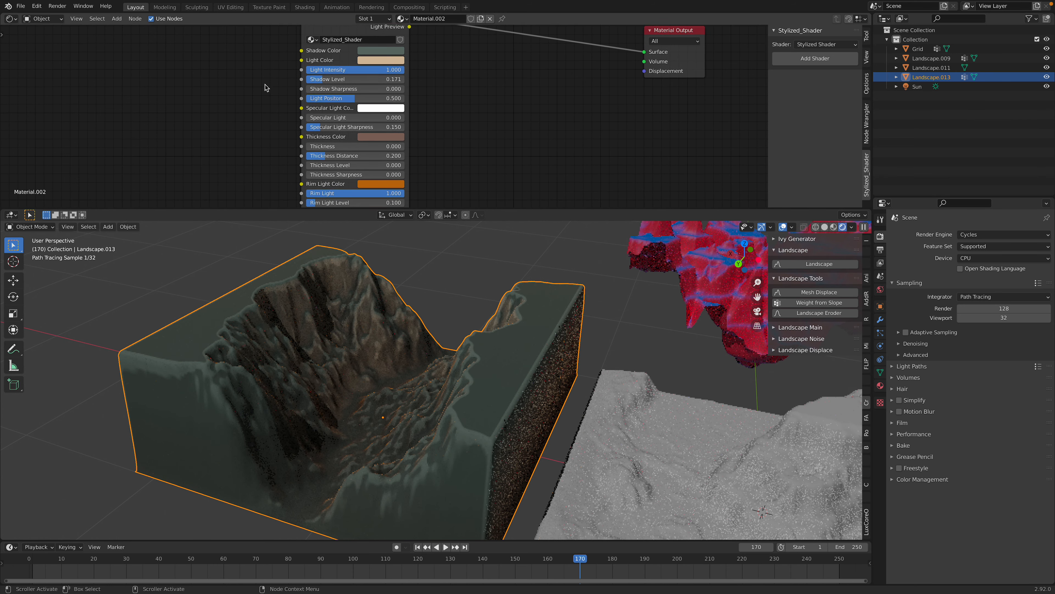
middle_click_drag(336, 133, 336, 108)
left_click_drag(337, 119, 339, 120)
middle_click_drag(235, 124, 255, 43)
left_click_drag(353, 133, 354, 133)
middle_click_drag(260, 150, 267, 78)
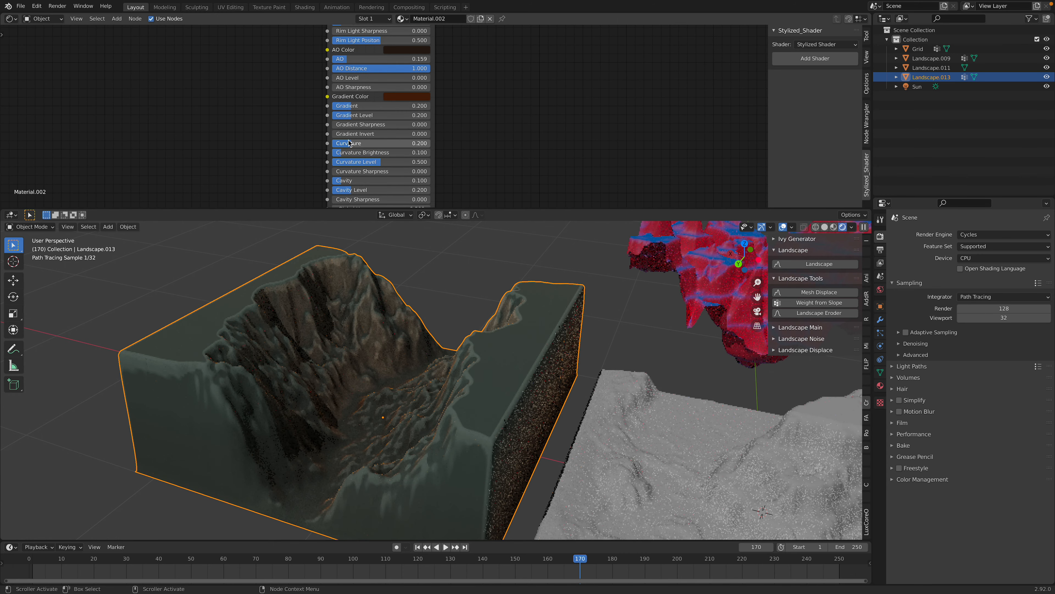
- Set the Stylized Shader's Curvature to 0.332 and Cavity to 0.738, and save the file
left_click_drag(351, 143, 369, 144)
middle_click_drag(345, 154, 345, 115)
left_click_drag(346, 142, 409, 142)
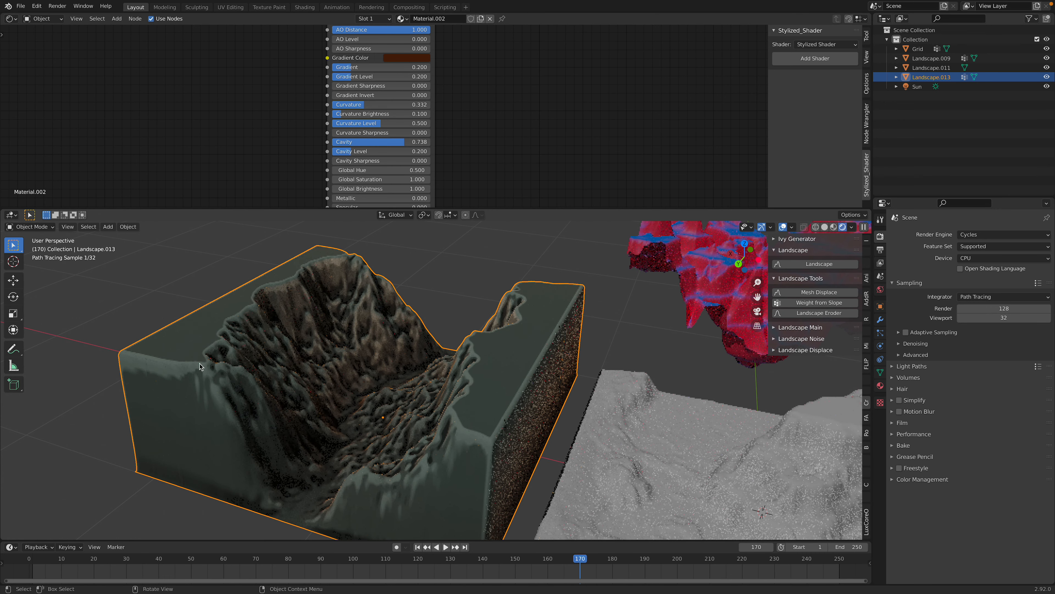
middle_click_drag(460, 384, 398, 317)
middle_click_drag(288, 149, 296, 116)
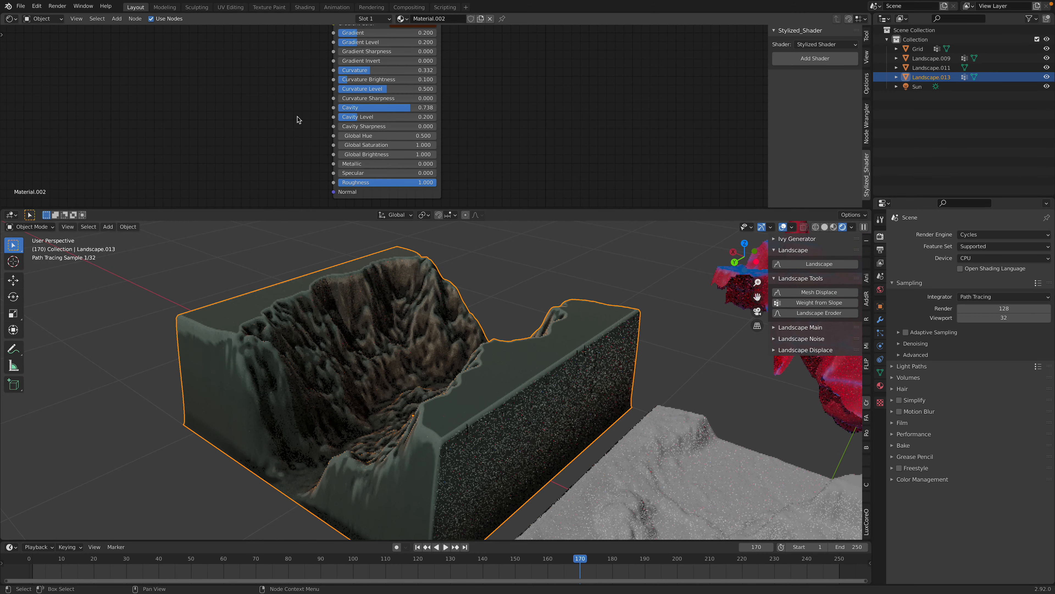
middle_click_drag(261, 29, 297, 169)
key("ctrl+s")
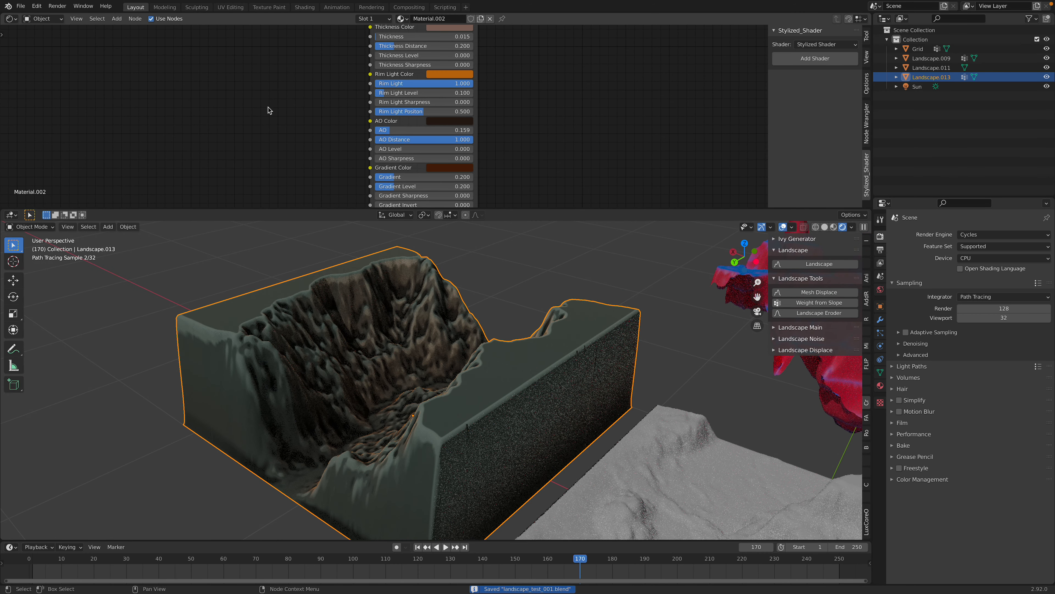
- Switch the node area to the Sverchok Nodes editor and open the existing NodeTree
middle_click_drag(341, 339, 354, 333)
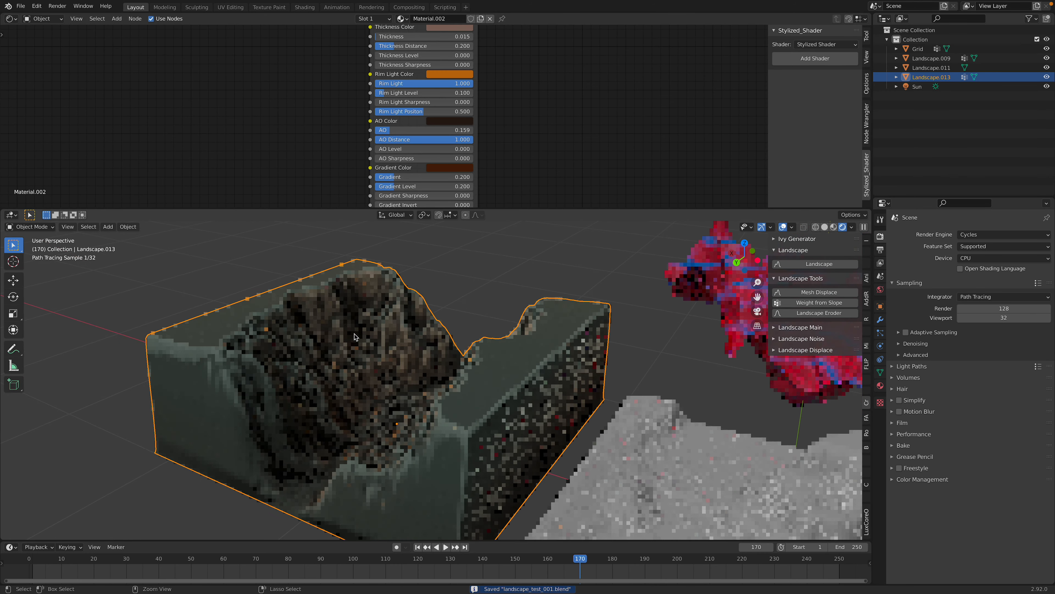
left_click(11, 19)
left_click(37, 97)
left_click(396, 19)
left_click(402, 33)
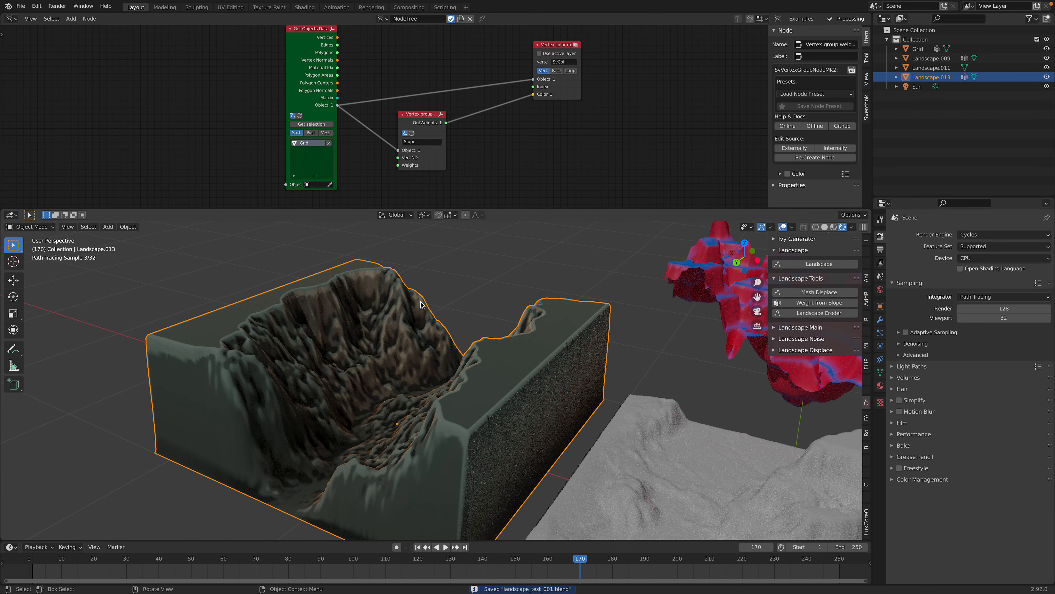
- Add a vertex color layer to Landscape.013 and load that object into the Get Objects Data node in place of Grid
left_click(880, 372)
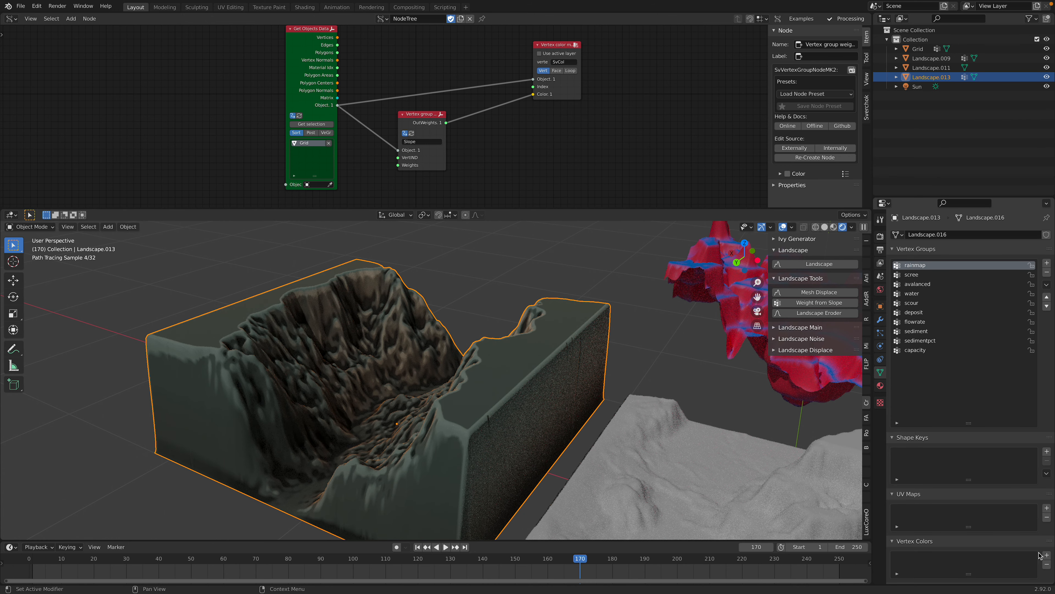
scroll(1011, 559, "down", 1)
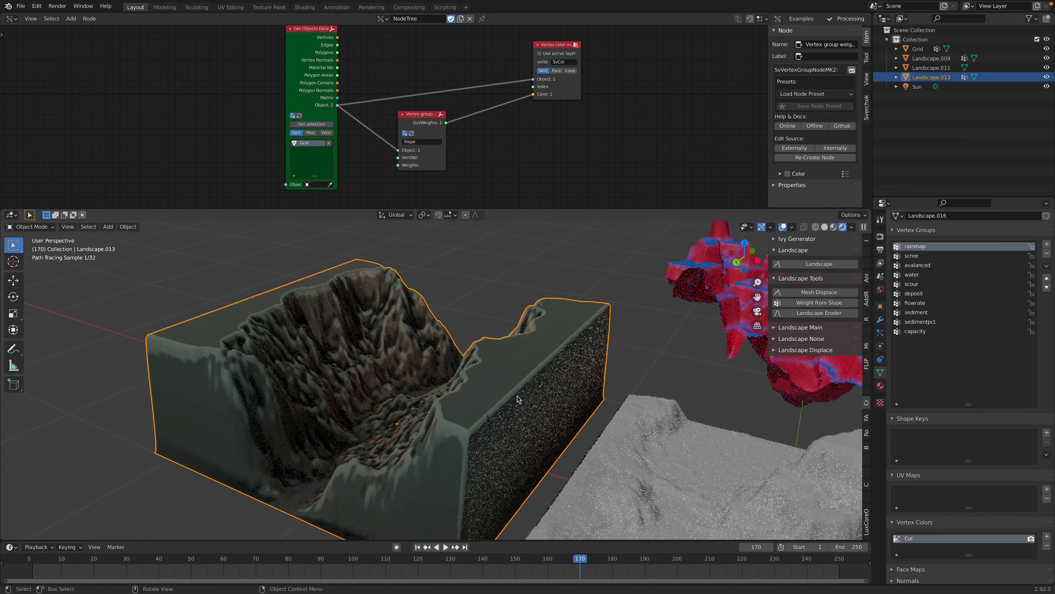
middle_click_drag(488, 367, 496, 370)
scroll(384, 115, "up", 1)
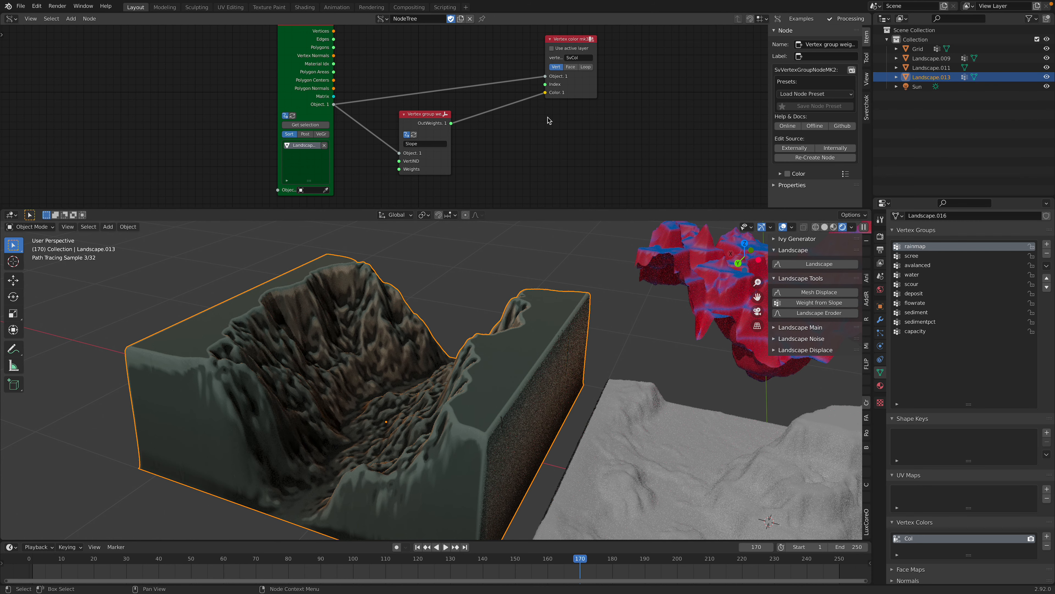
key("Return")
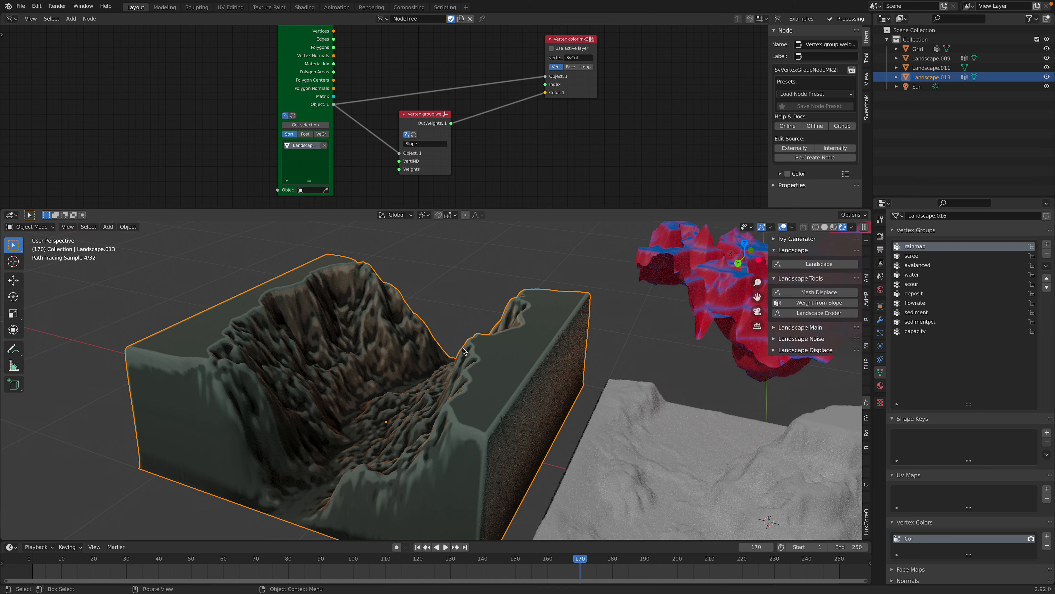
- Set the Vertex group weights node's group to rainmap and briefly play the animation, stopping at frame 183
left_click(880, 320)
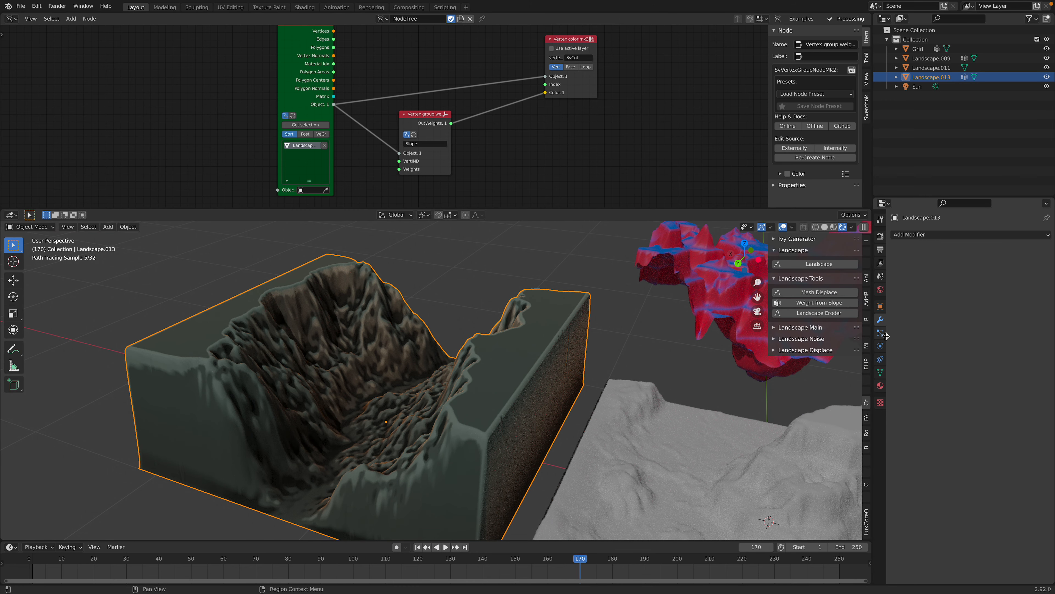
left_click(881, 372)
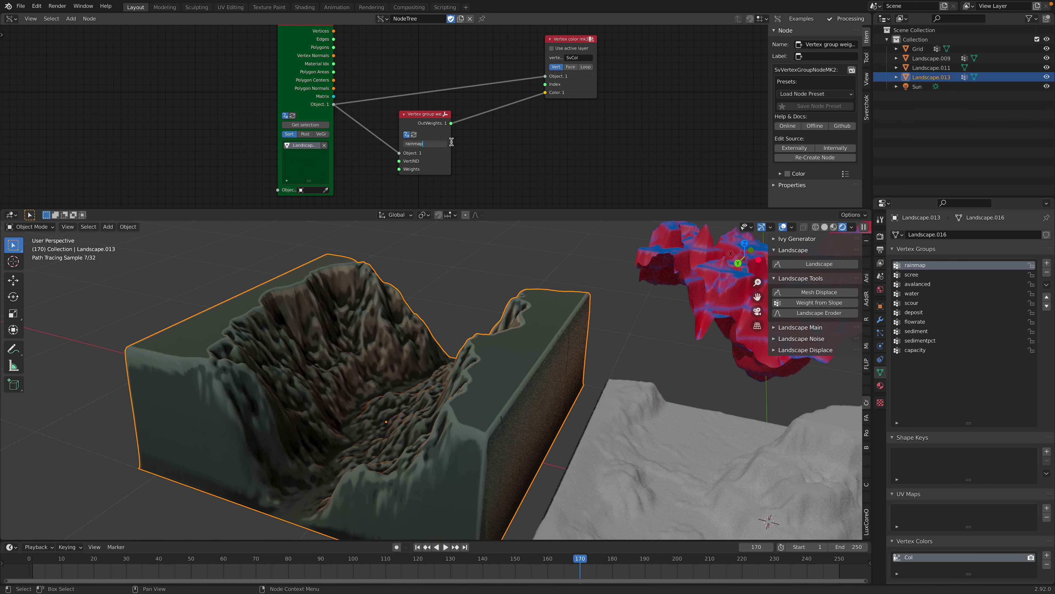
key("space")
key("space")
left_click(539, 260)
left_click(551, 301)
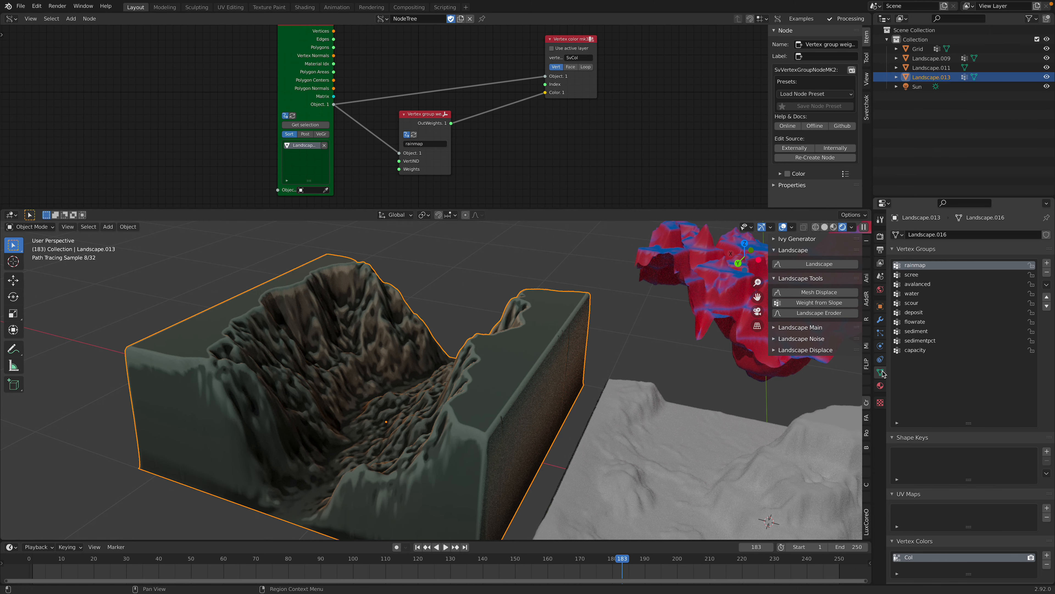
- Move the Get Objects Data node and reconnect its Object output to the Vertex group node to update the vertex colors
scroll(941, 526, "down", 4)
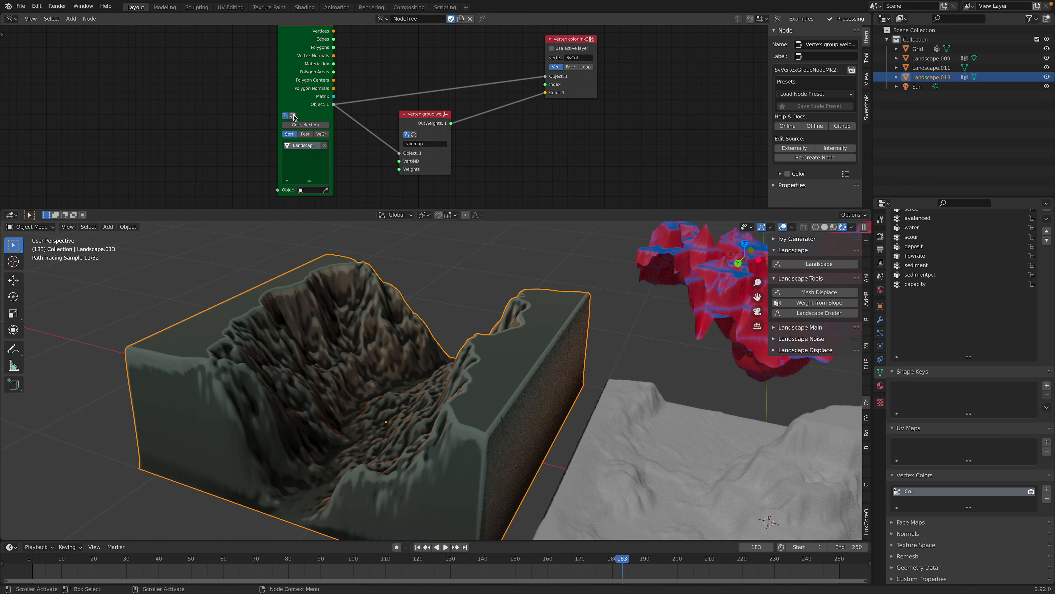
left_click_drag(287, 95, 279, 95)
left_click_drag(399, 153, 449, 143)
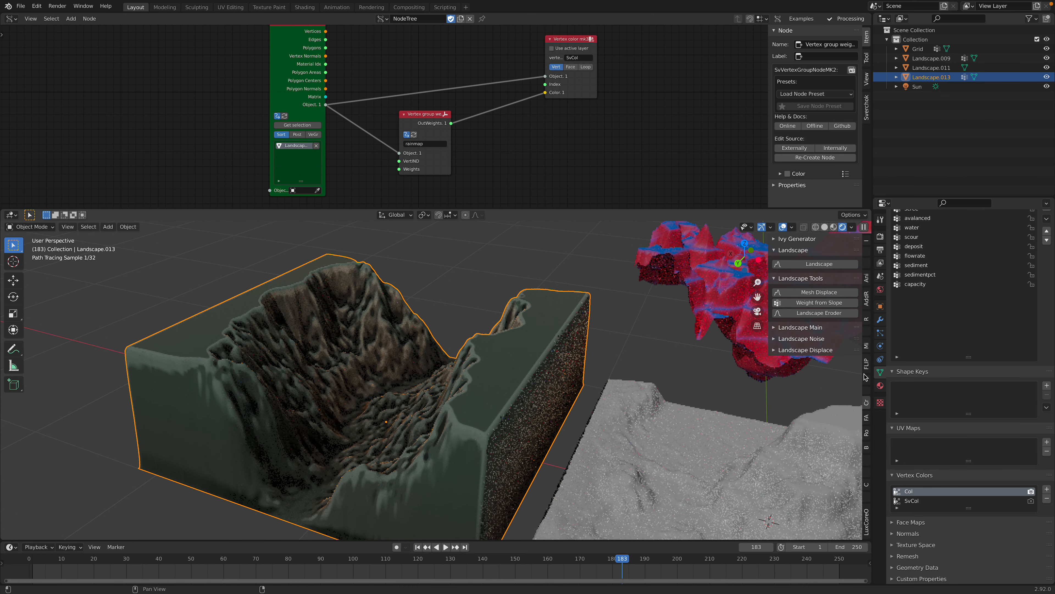
middle_click_drag(494, 329, 511, 331)
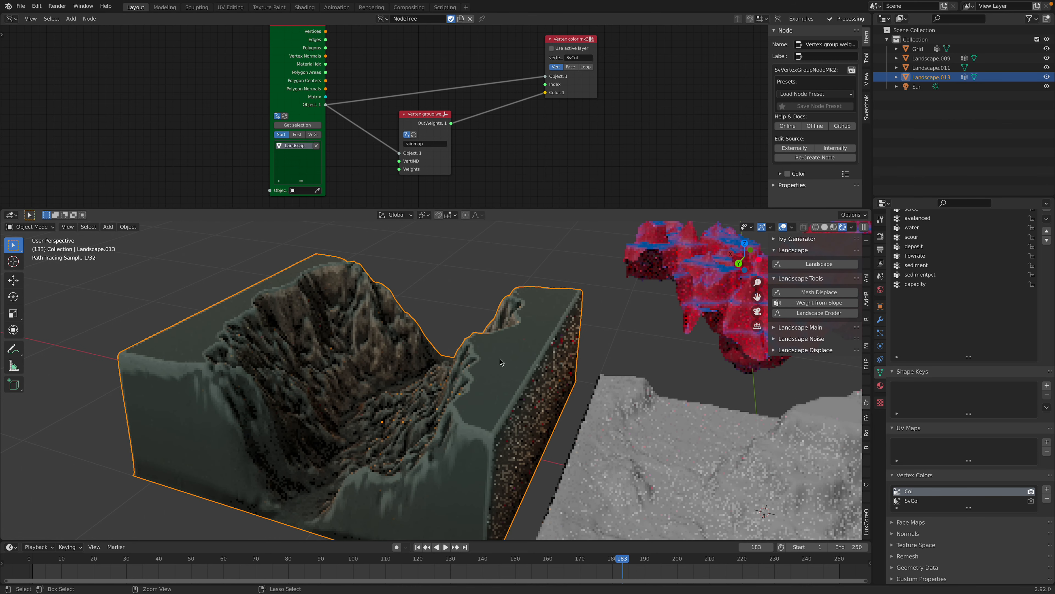
- Save the file and delete all nodes from the Sverchok node tree
key("ctrl+s")
left_click(12, 18)
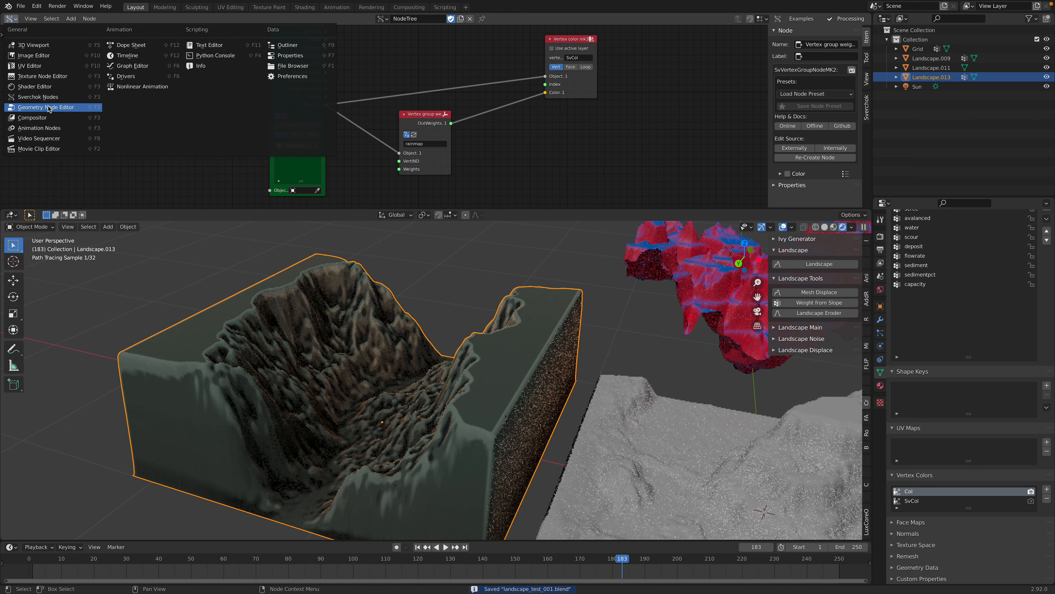
key("a")
key("x")
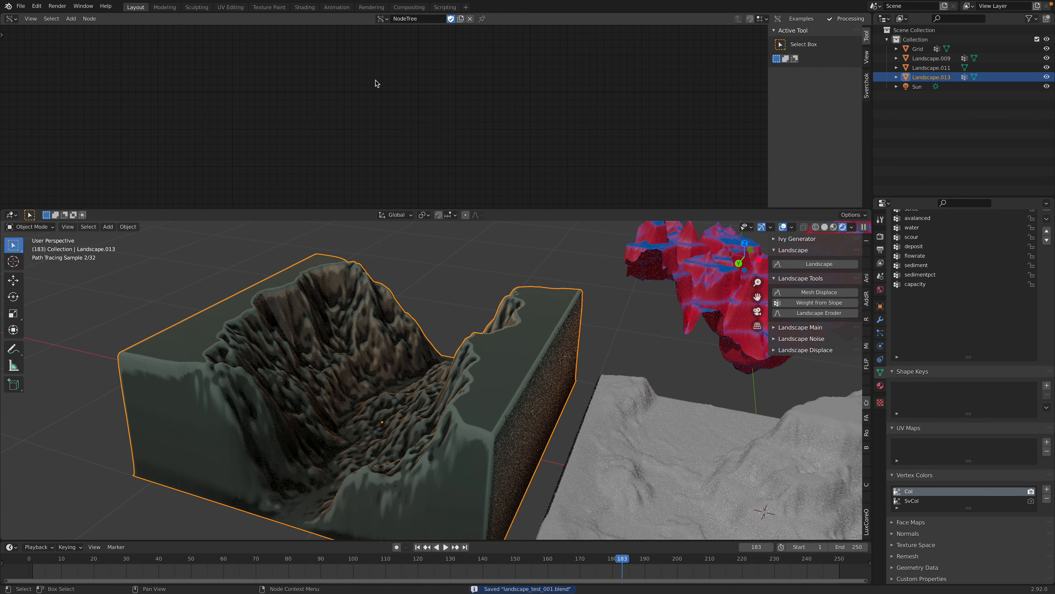
- In the Shader Editor, add a Vertex Color node using SvCol and connect its Color to the Stylized Shader's Shadow Color
left_click(12, 19)
left_click(40, 92)
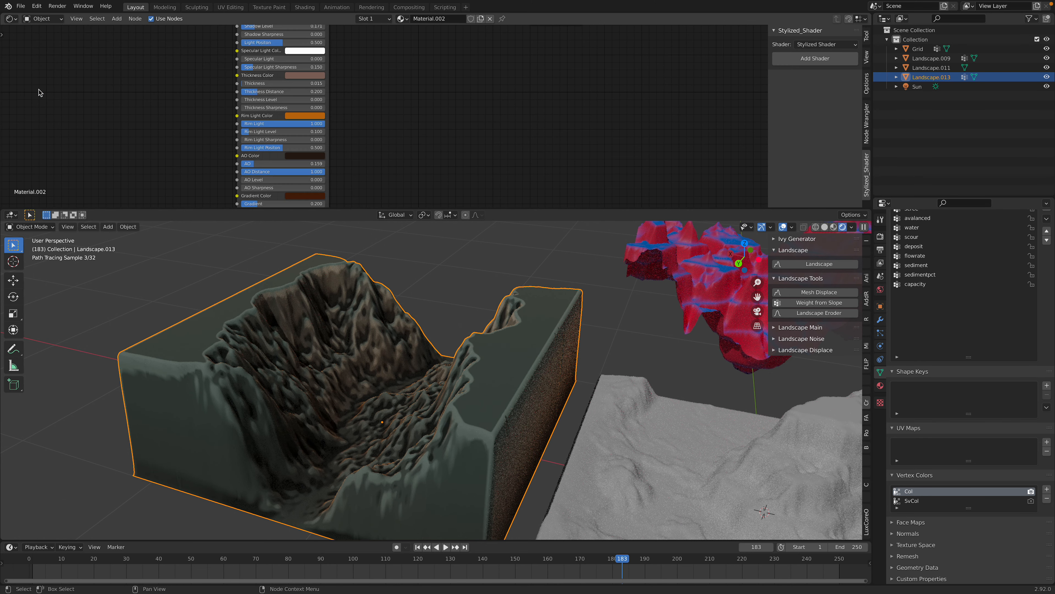
middle_click_drag(305, 95, 281, 146)
middle_click_drag(382, 113, 472, 137)
key("shift+a")
left_click(235, 90)
type("ver")
left_click(241, 107)
left_click(243, 105)
left_click(256, 119)
left_click(252, 137)
left_click_drag(278, 99, 322, 100)
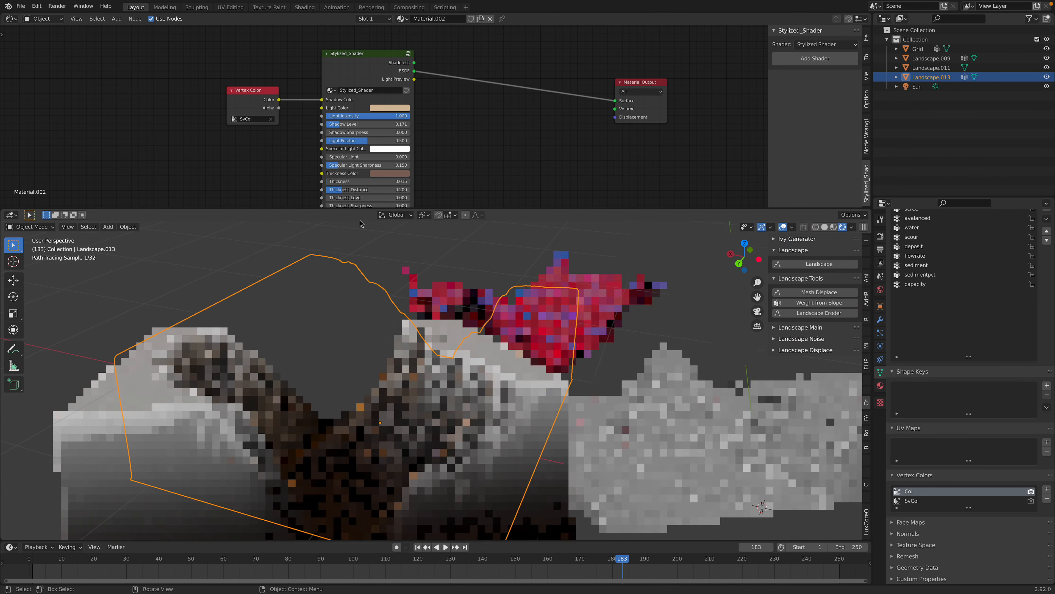
key("shift+a")
left_click(259, 91)
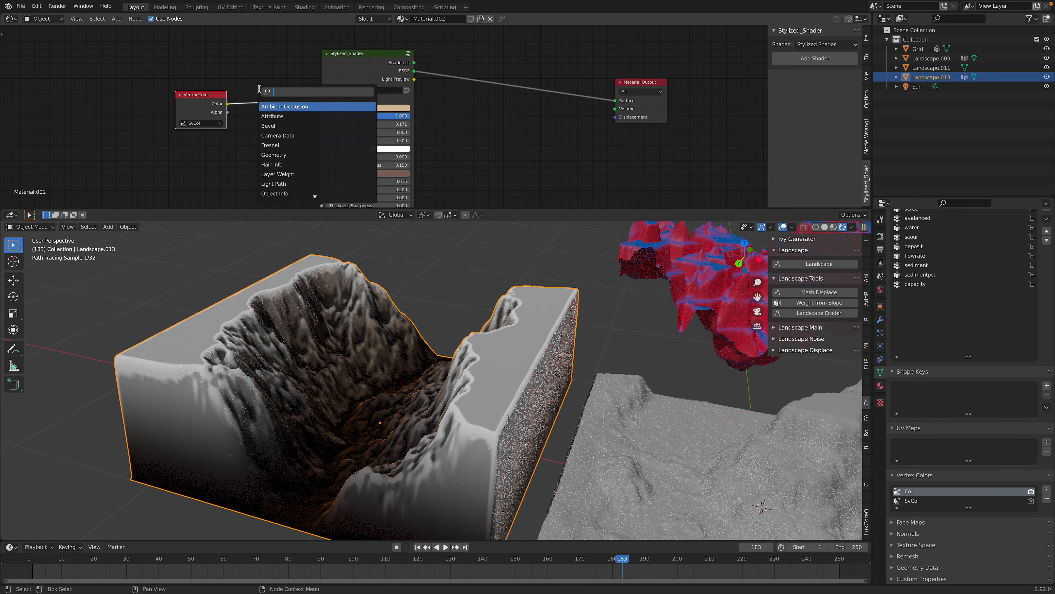
type("color ramp")
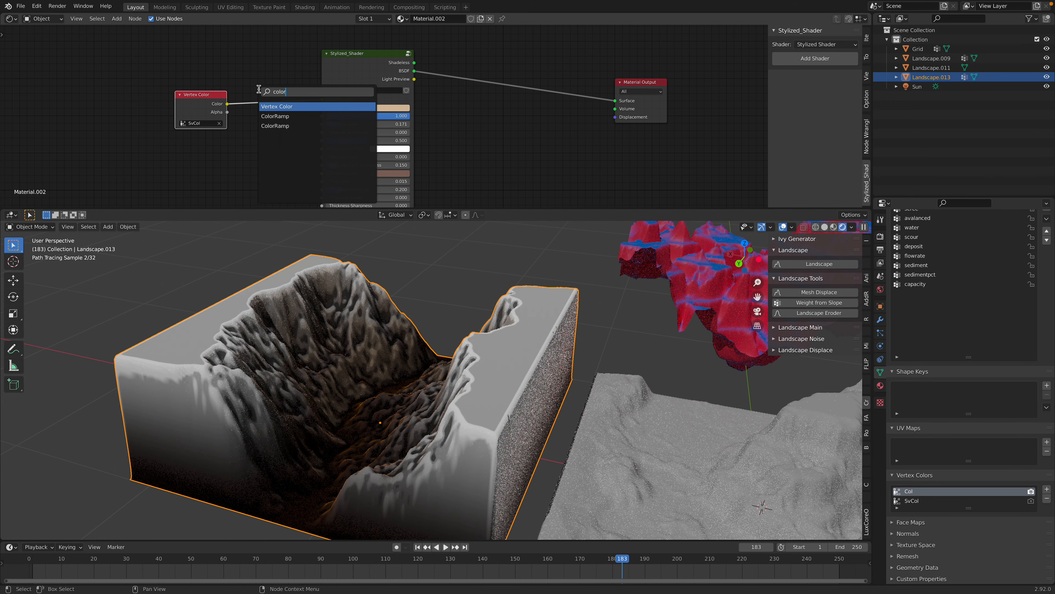
key("Return")
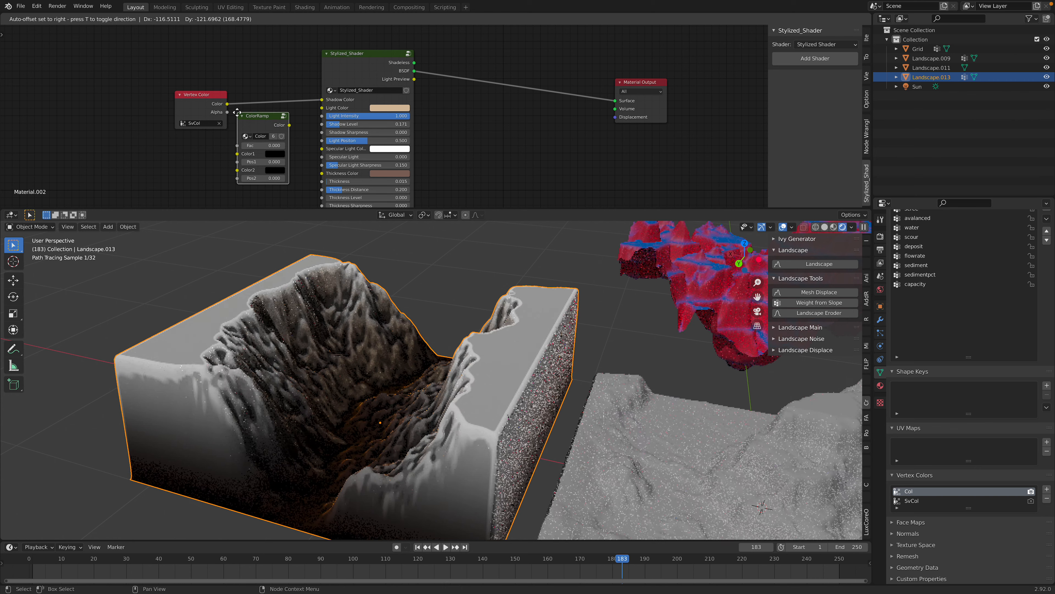
left_click(251, 133)
left_click_drag(195, 100, 144, 90)
scroll(225, 129, "up", 2)
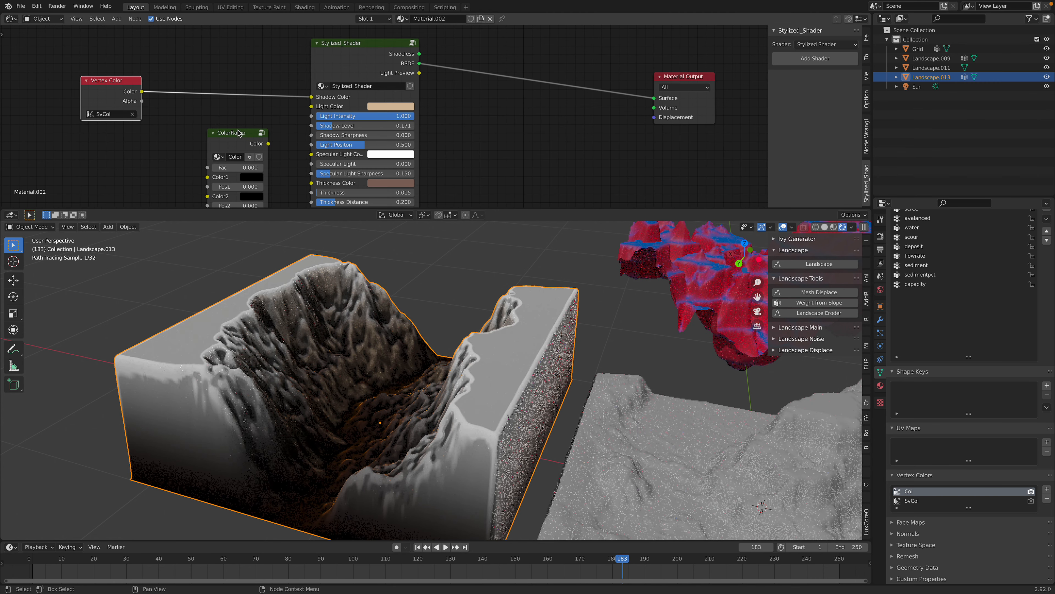
left_click_drag(236, 134, 221, 165)
- Insert a gradient ColorRamp between the Vertex Color node and the Shadow Color input, and delete the ColorRamp group node
key("shift+a")
key("s")
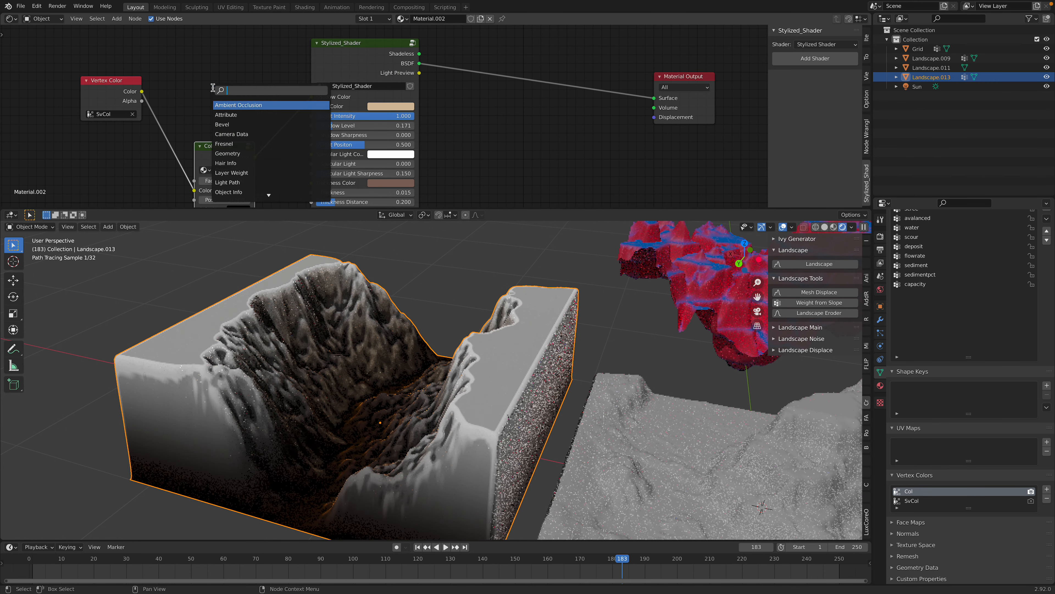
left_click(266, 182)
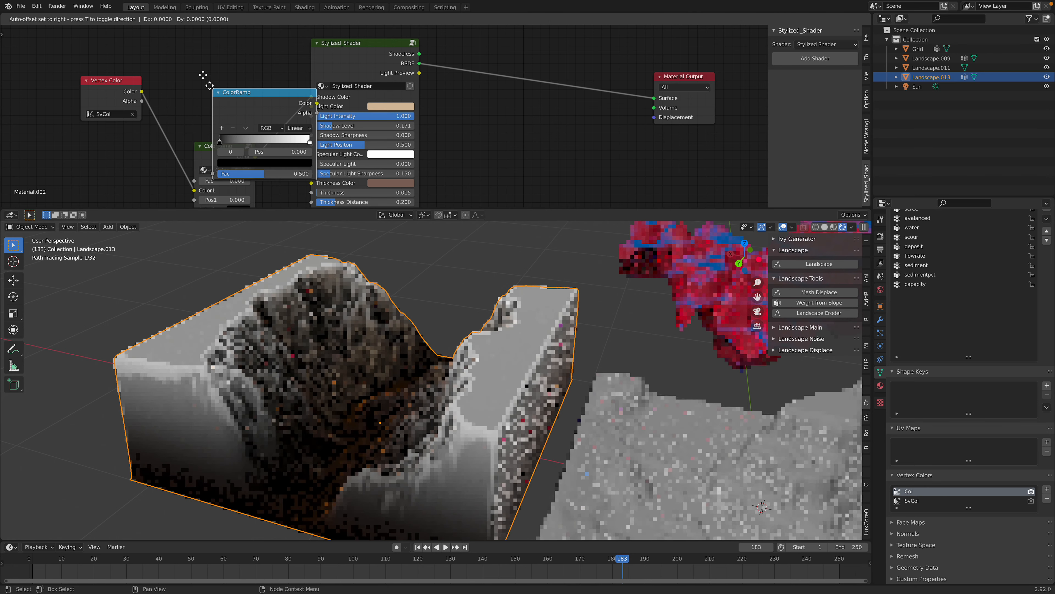
left_click(174, 35)
left_click_drag(142, 91, 173, 118)
left_click_drag(277, 46, 311, 98)
left_click(227, 149)
key("x")
- Move the ColorRamp's black stop to position 0.139 and change its color to blue (H 0.634, S 0.646, V 0.783)
left_click_drag(180, 86, 193, 87)
left_click(203, 107)
left_click_drag(252, 127, 225, 137)
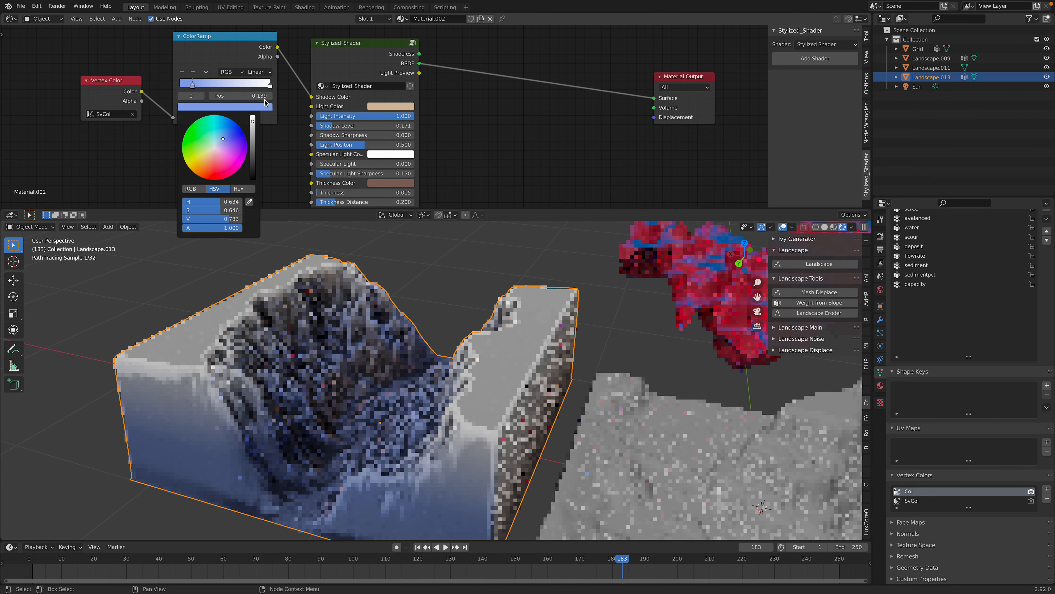
- Move the ColorRamp's white stop to position 0.843 and change its color to pink-violet (H 0.782, S 0.596, V 1.000)
left_click_drag(269, 86, 255, 86)
left_click(225, 107)
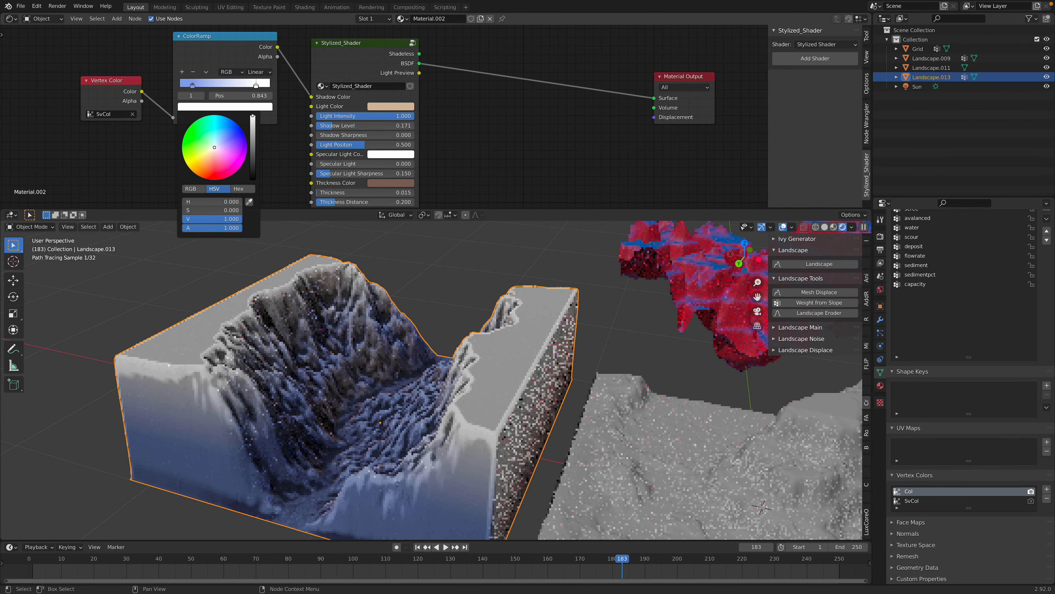
left_click(214, 154)
left_click_drag(213, 154, 204, 165)
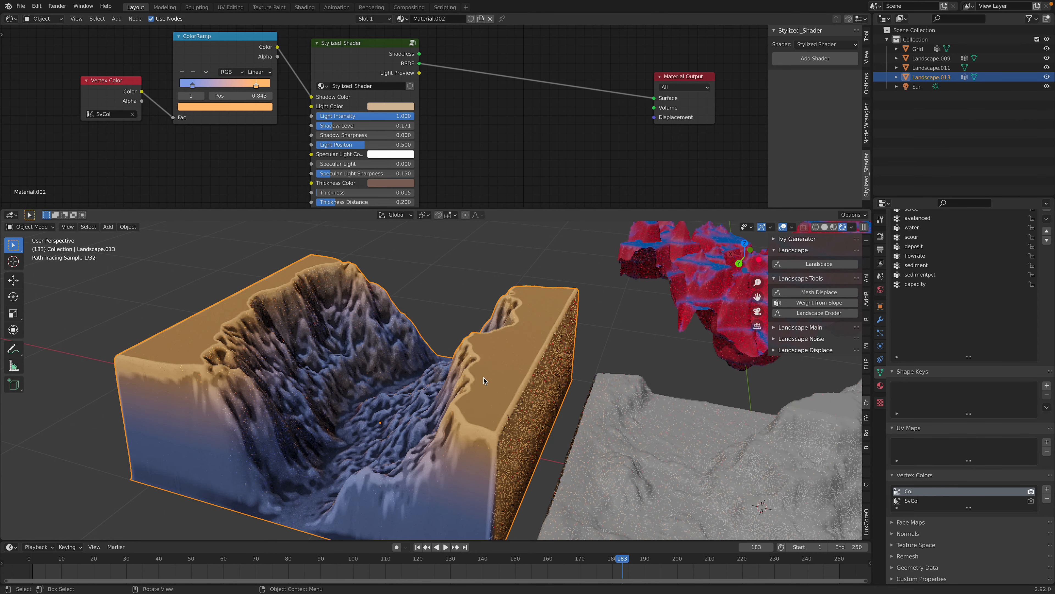
left_click(242, 110)
left_click_drag(232, 135, 224, 149)
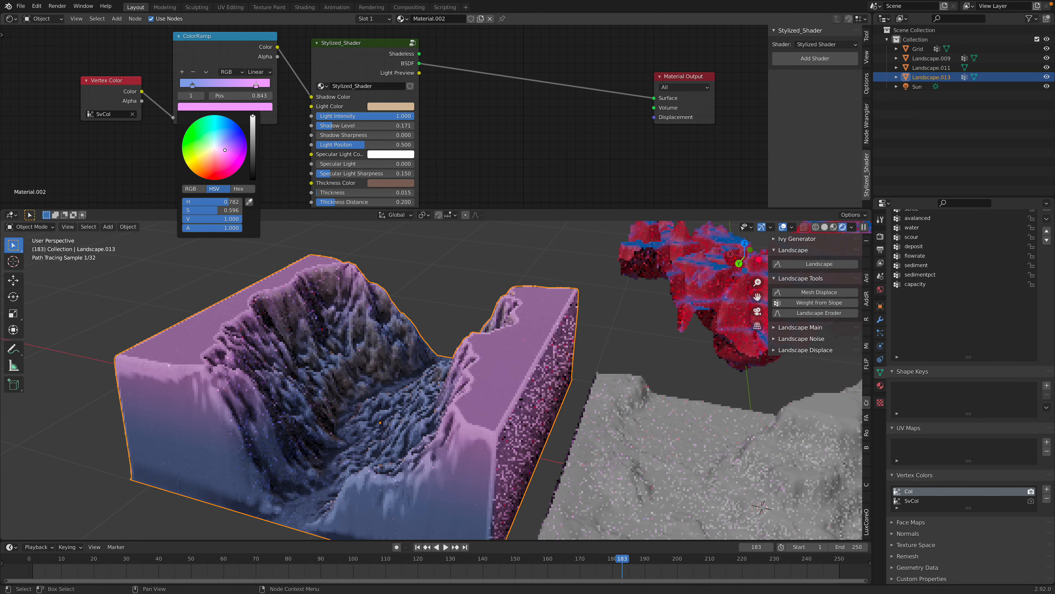
- Switch the viewport to solid shading and hide the Grid, Landscape.009 and Landscape.011 objects
middle_click_drag(555, 346, 562, 350)
scroll(562, 350, "down", 2)
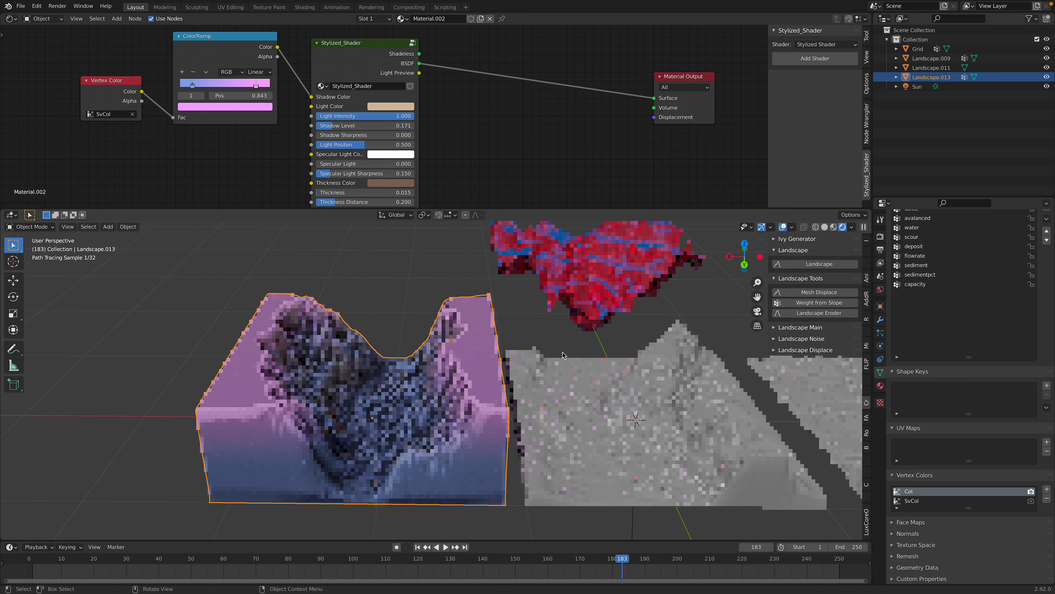
scroll(598, 373, "down", 3)
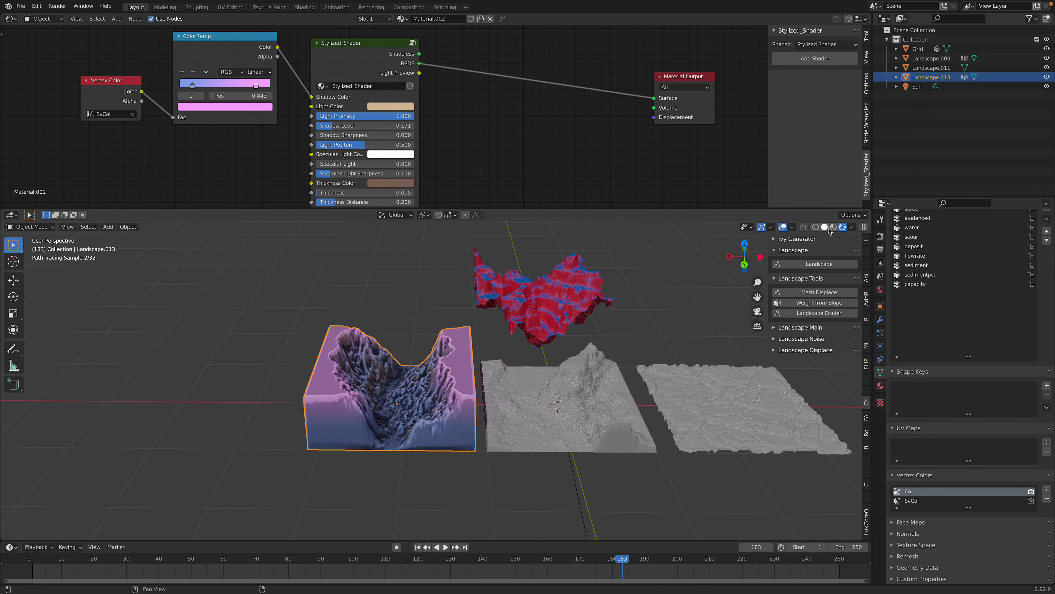
left_click(825, 227)
left_click(606, 389)
left_click(700, 386, "shift")
left_click(568, 298, "shift")
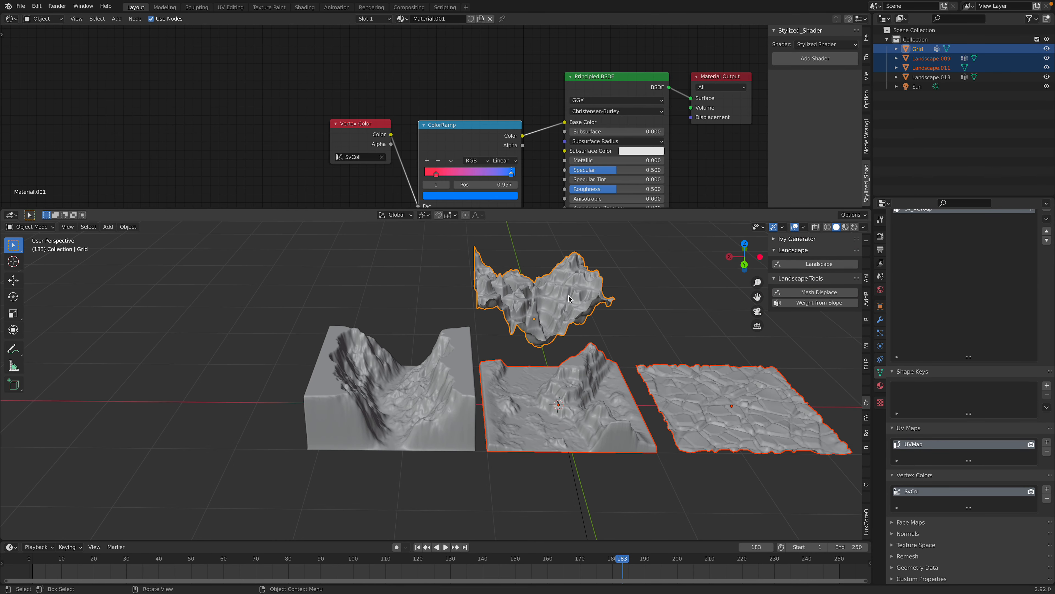
key("h")
- Clear the location of Landscape.013, save the file and return the viewport to rendered shading
left_click(437, 410)
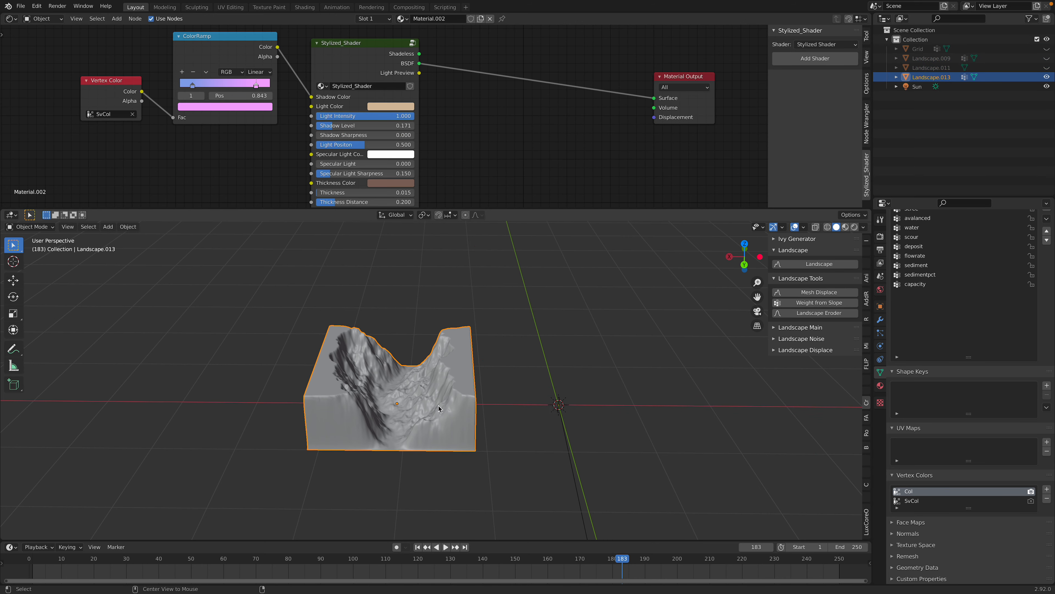
key("alt+g")
scroll(535, 385, "up", 5)
mouse_move(520, 314)
middle_mouse_down()
mouse_move(540, 309)
mouse_move(441, 284)
middle_mouse_up()
mouse_move(441, 285)
middle_mouse_down()
mouse_move(387, 270)
mouse_move(447, 291)
middle_mouse_up()
key("ctrl+s")
left_click(854, 227)
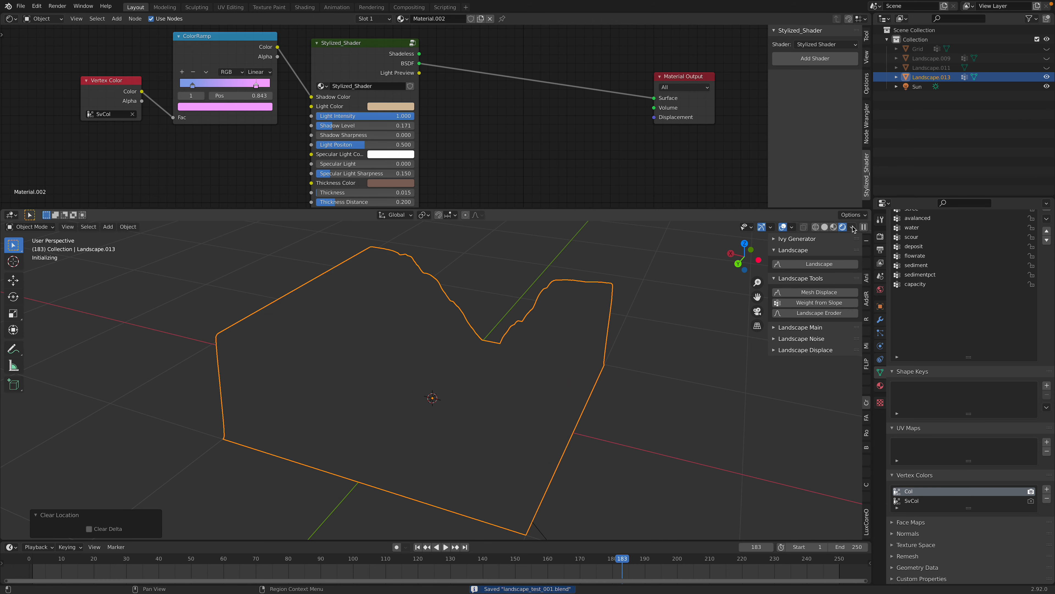
- Check the program version on the splash screen, dismiss it and save the file
left_click(8, 6)
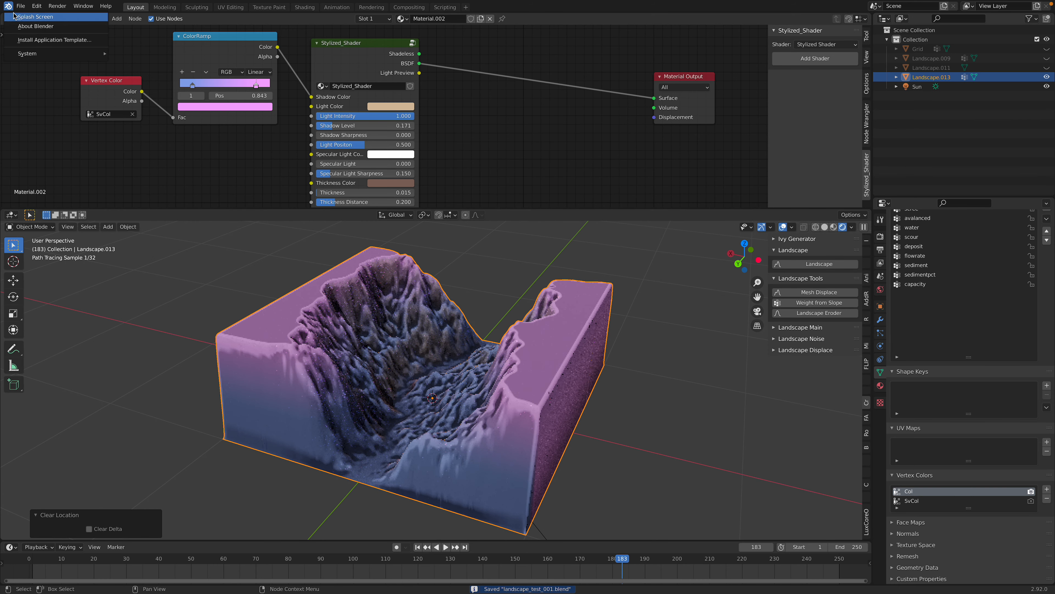
left_click(19, 17)
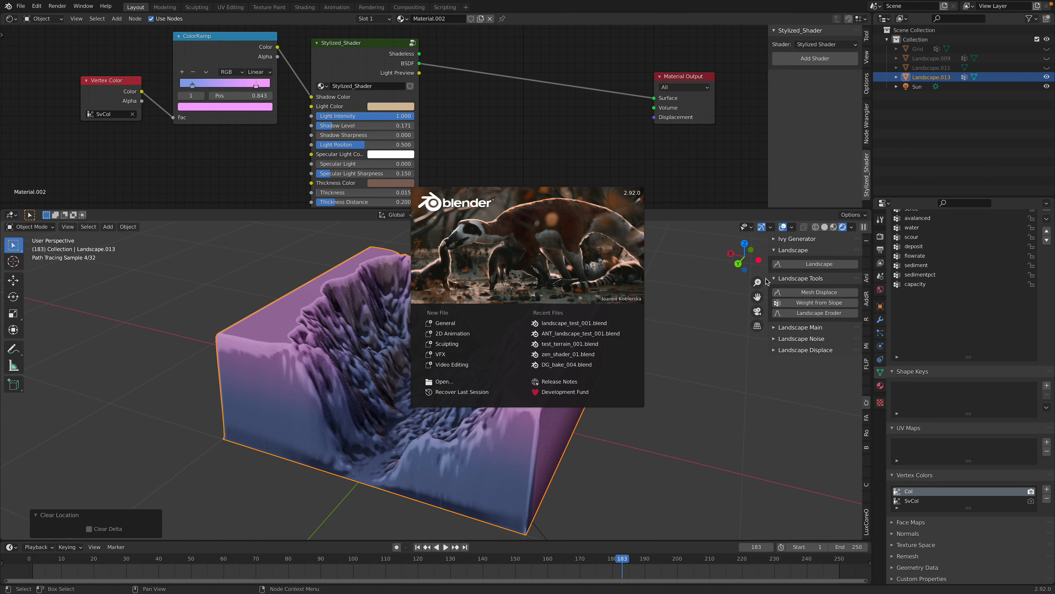
left_click(695, 329)
scroll(635, 334, "up", 1)
mouse_move(636, 334)
middle_mouse_down()
mouse_move(599, 329)
mouse_move(634, 330)
middle_mouse_up()
key("ctrl+s")
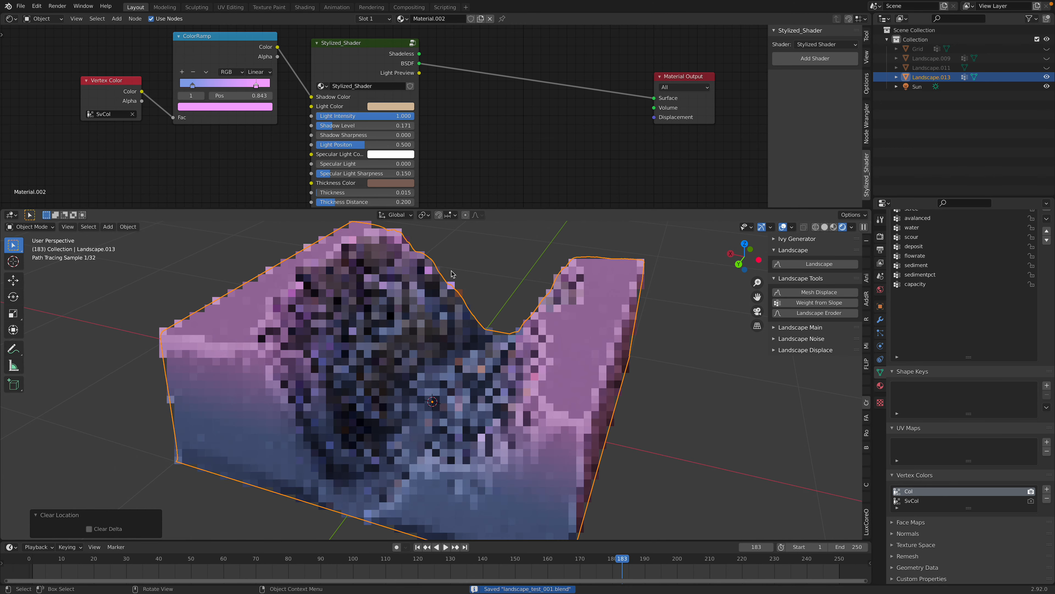
- Set the Stylized_Shader node's Light Intensity to 0.667 and Light Position to 0.647
scroll(343, 126, "up", 1)
left_click_drag(434, 112, 415, 112)
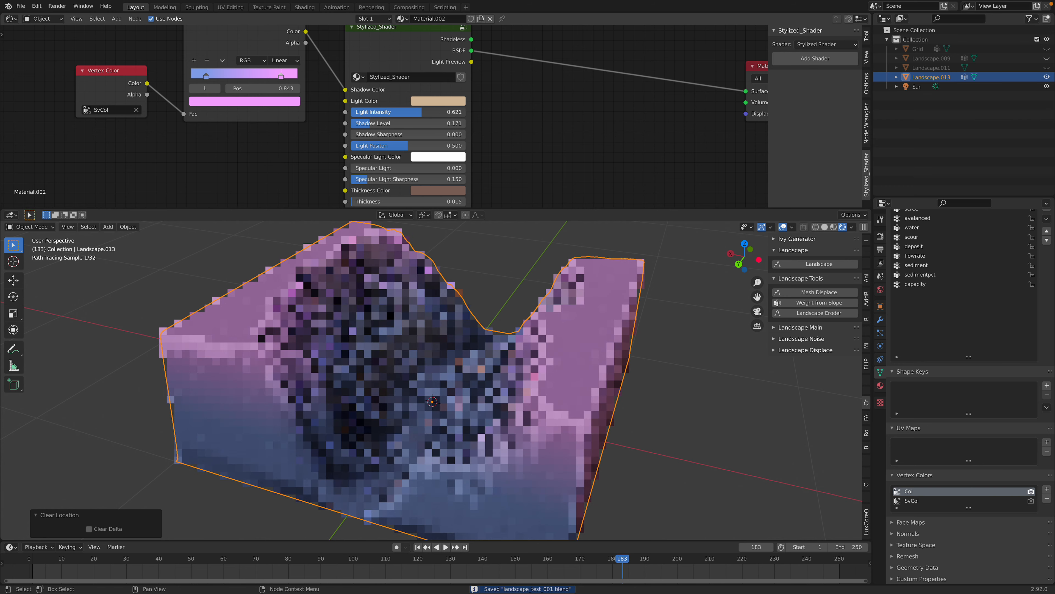
middle_click_drag(519, 266, 544, 247)
left_click_drag(389, 146, 447, 146)
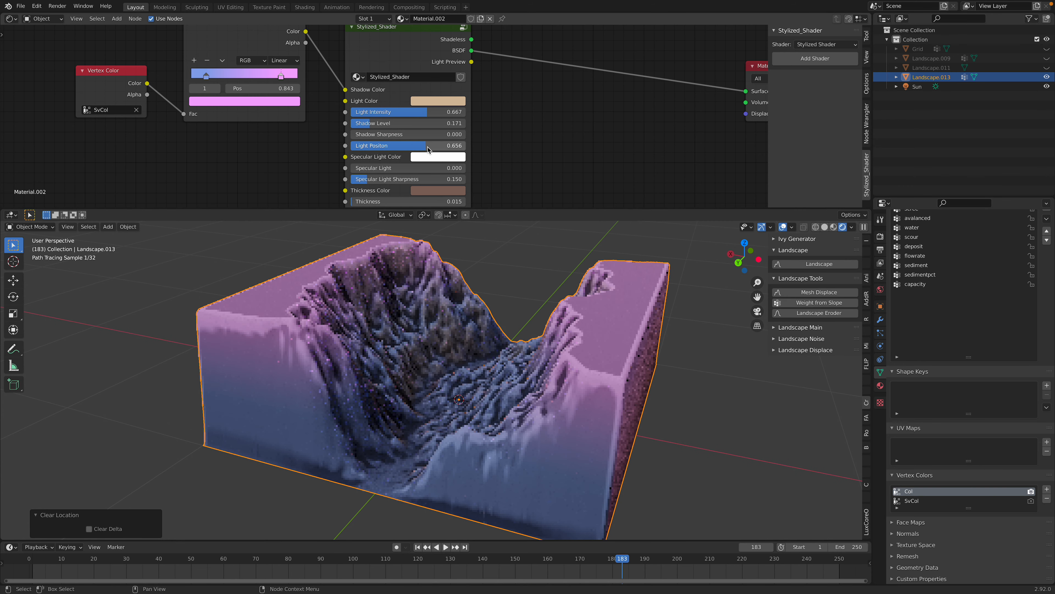
left_click_drag(378, 146, 426, 146)
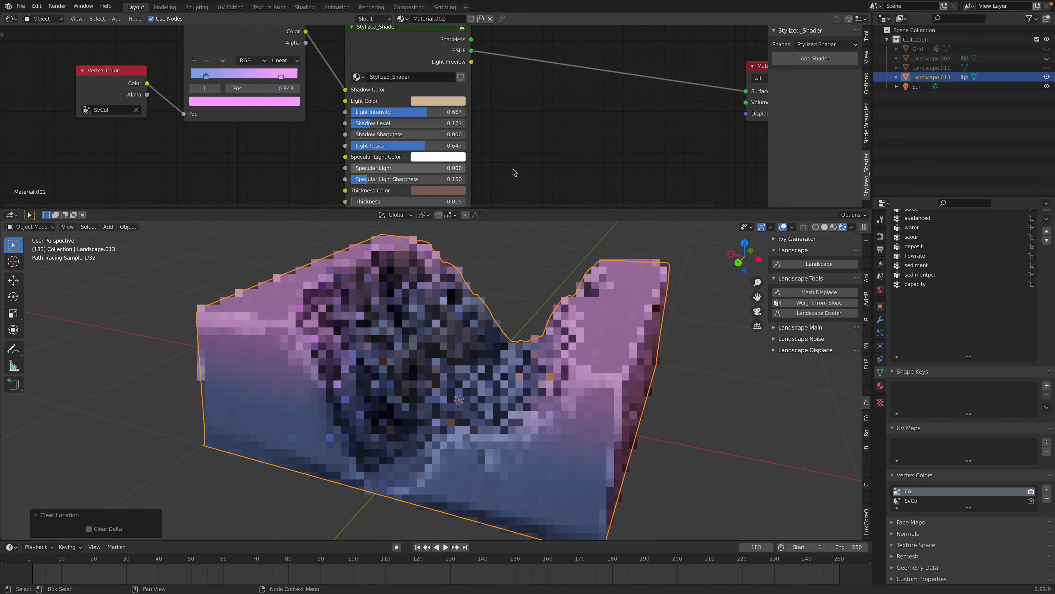
- Set the shader's Specular Light to 0.167, Specular Light Sharpness to 0.198 and Thickness to 0.520
middle_click_drag(514, 172, 521, 153)
mouse_move(437, 148)
left_mouse_down()
mouse_move(492, 148)
mouse_move(456, 149)
left_mouse_up()
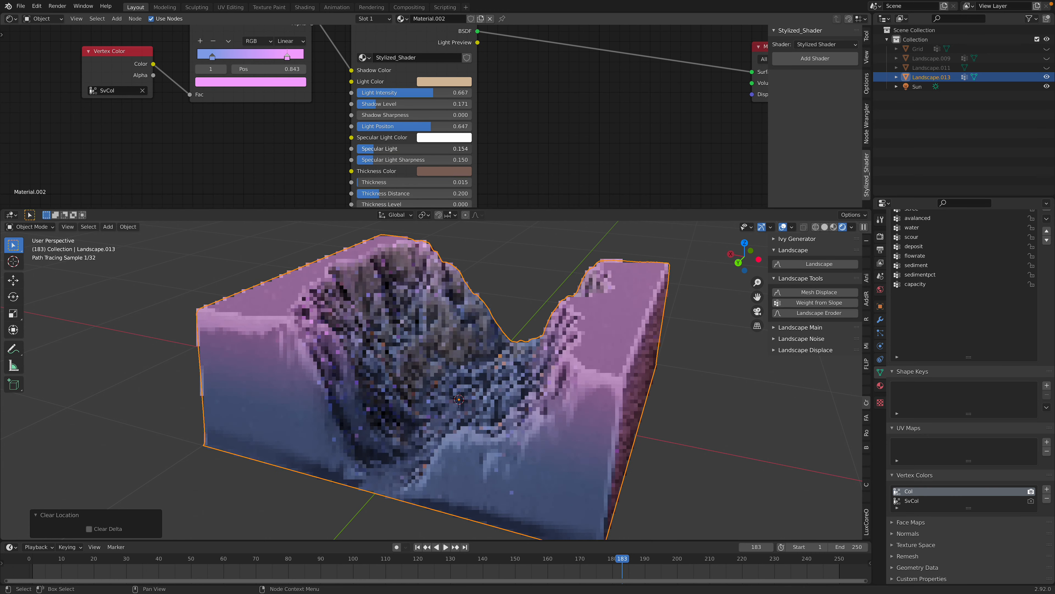
middle_click_drag(472, 152, 475, 119)
left_click_drag(416, 128, 468, 149)
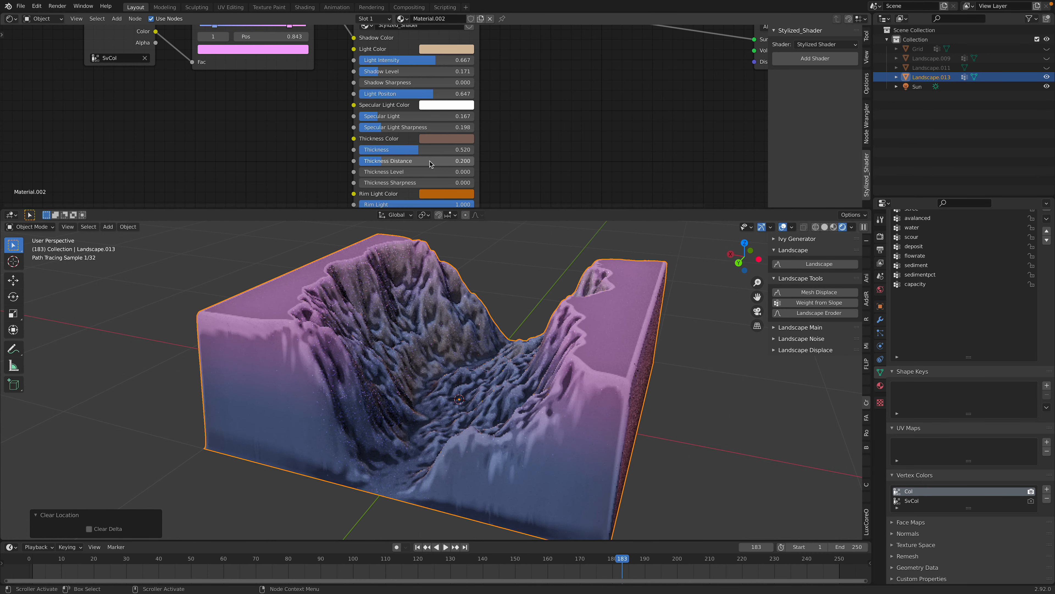
- Set the shader's Rim Light to 0.899 and its AO amount to 0.183
middle_click_drag(431, 153, 430, 136)
middle_click_drag(407, 189, 412, 145)
left_click_drag(448, 145, 460, 144)
middle_click_drag(460, 145, 464, 102)
mouse_move(428, 156)
left_mouse_down()
mouse_move(462, 157)
mouse_move(430, 156)
left_mouse_up()
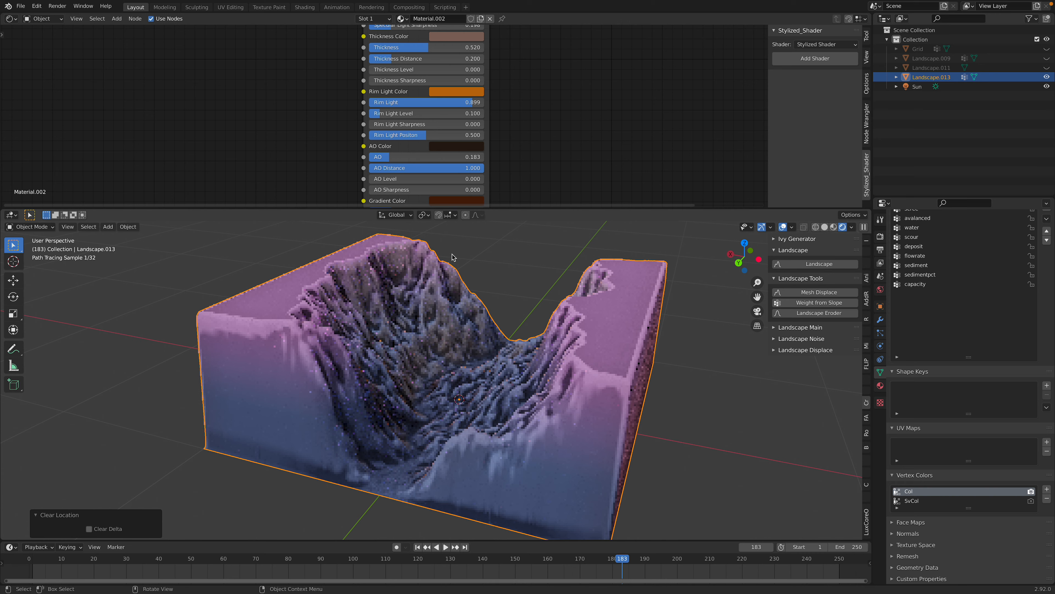
- Change the shader's Gradient Color to dark purple and set the Gradient strength to 0.384
middle_click_drag(520, 166, 522, 109)
mouse_move(417, 162)
left_mouse_down()
mouse_move(468, 162)
mouse_move(433, 162)
left_mouse_up()
middle_click_drag(441, 162, 468, 128)
left_click(468, 126)
mouse_move(479, 182)
left_mouse_down()
mouse_move(459, 154)
mouse_move(488, 167)
left_mouse_up()
left_click_drag(457, 136, 461, 135)
- Set the shader's Curvature to 0.332 and Cavity to 0.679
middle_click_drag(462, 151, 461, 114)
middle_click_drag(431, 166, 431, 148)
left_click_drag(435, 173, 429, 174)
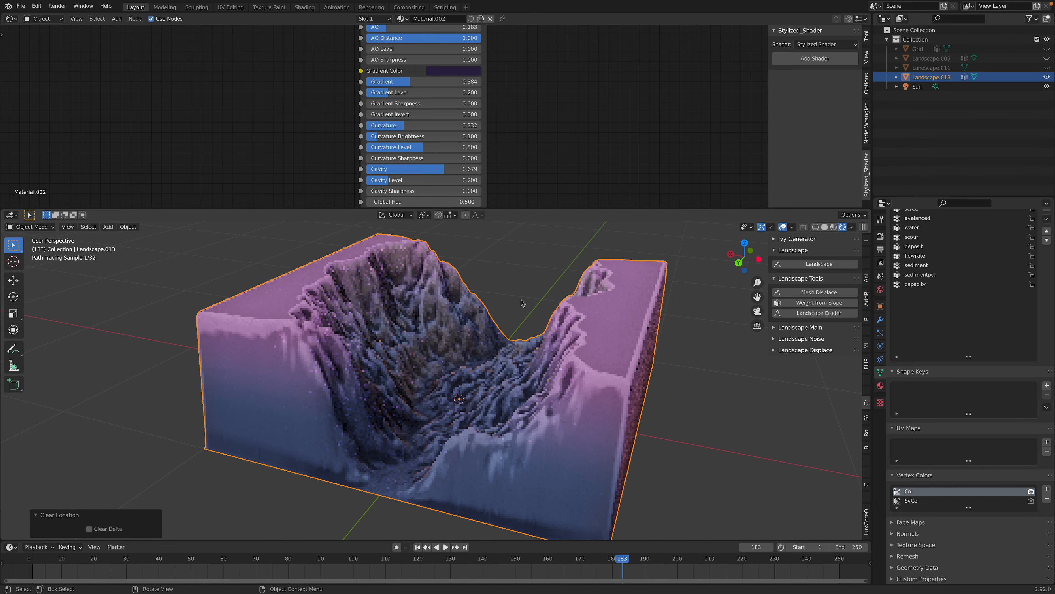
- Set the shader's Metallic to 0.224, Specular to 0.125 and Roughness to 0.235
scroll(515, 295, "up", 2)
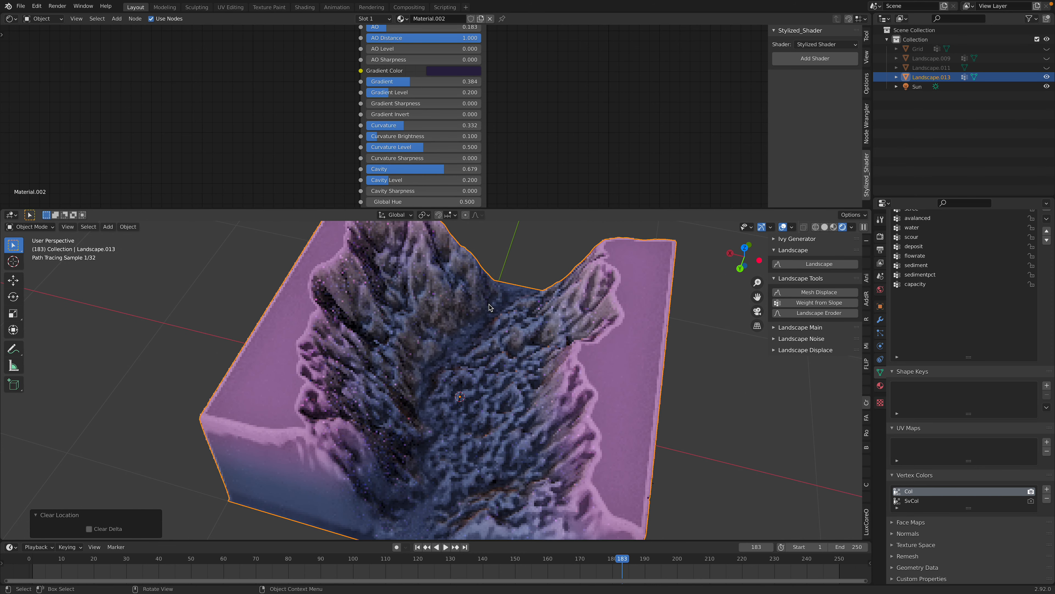
middle_click_drag(494, 355, 496, 309)
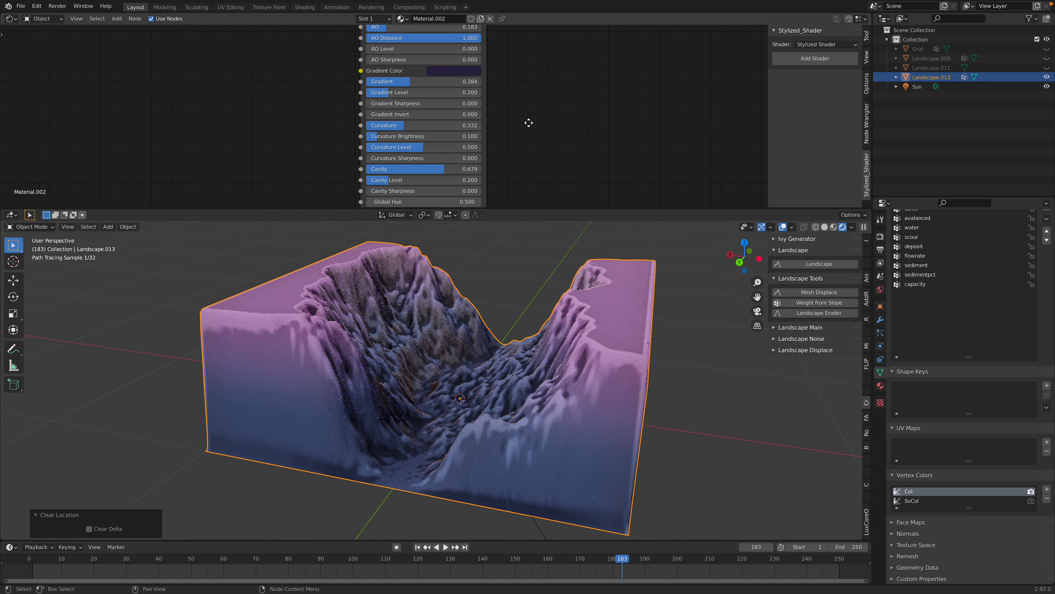
middle_click_drag(528, 124, 530, 79)
scroll(420, 112, "up", 2)
mouse_move(428, 165)
left_mouse_down()
mouse_move(481, 166)
mouse_move(420, 180)
left_mouse_up()
left_click_drag(498, 190, 399, 191)
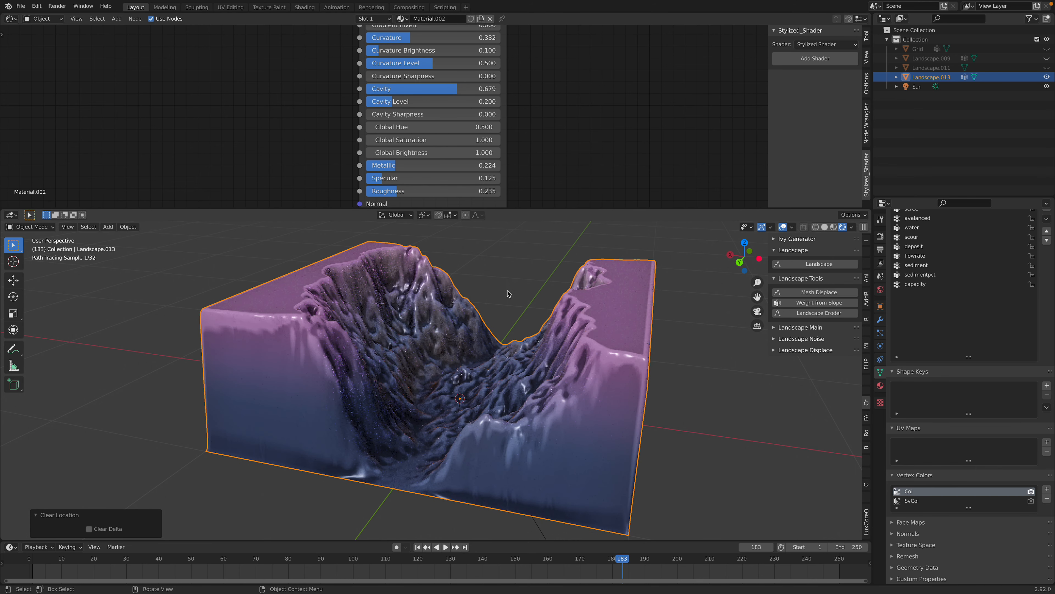
- Move the SvCol Vertex Color node down and place a duplicate of it beside the shader's lowest inputs
middle_click_drag(409, 354, 341, 356)
scroll(275, 100, "down", 4)
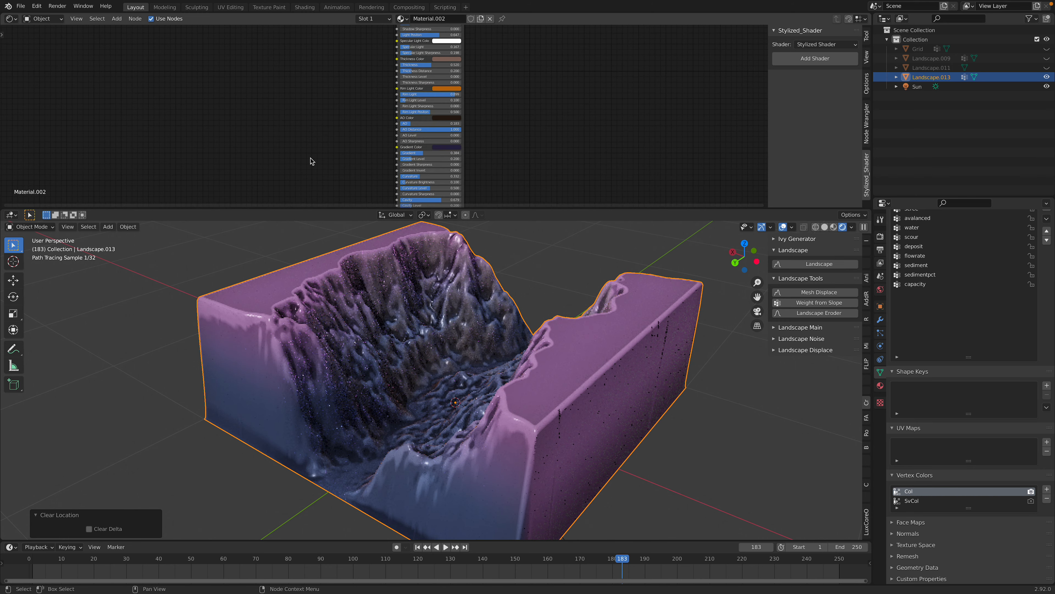
scroll(312, 161, "down", 3)
middle_click_drag(311, 93, 318, 127)
left_click_drag(308, 62, 306, 180)
middle_click_drag(298, 131, 290, 63)
scroll(289, 92, "up", 3)
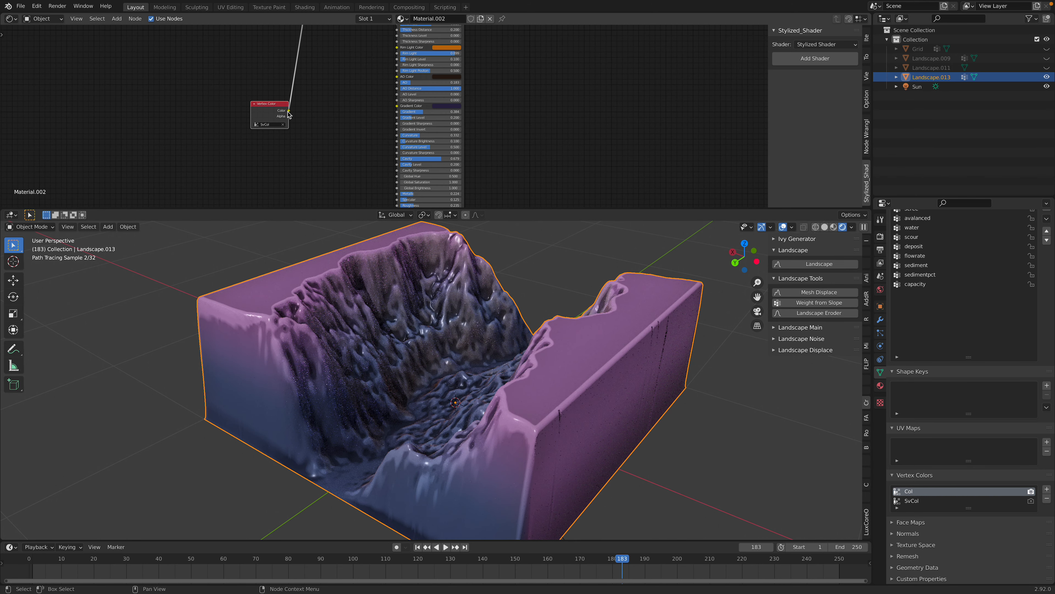
left_click_drag(283, 112, 267, 97)
key("shift+d")
left_click(322, 163)
middle_click_drag(330, 170, 335, 112)
scroll(333, 110, "up", 3)
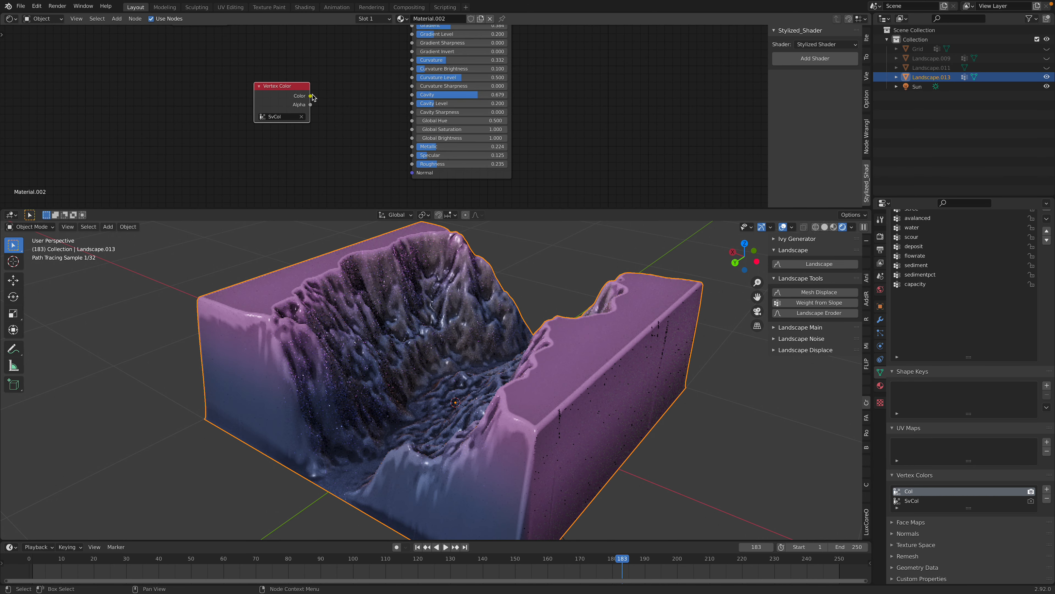
- Connect the duplicated Vertex Color node's Color to the shader's Roughness input, with Metallic set to 0.254 and Specular to 0.340
left_click_drag(412, 149, 413, 147)
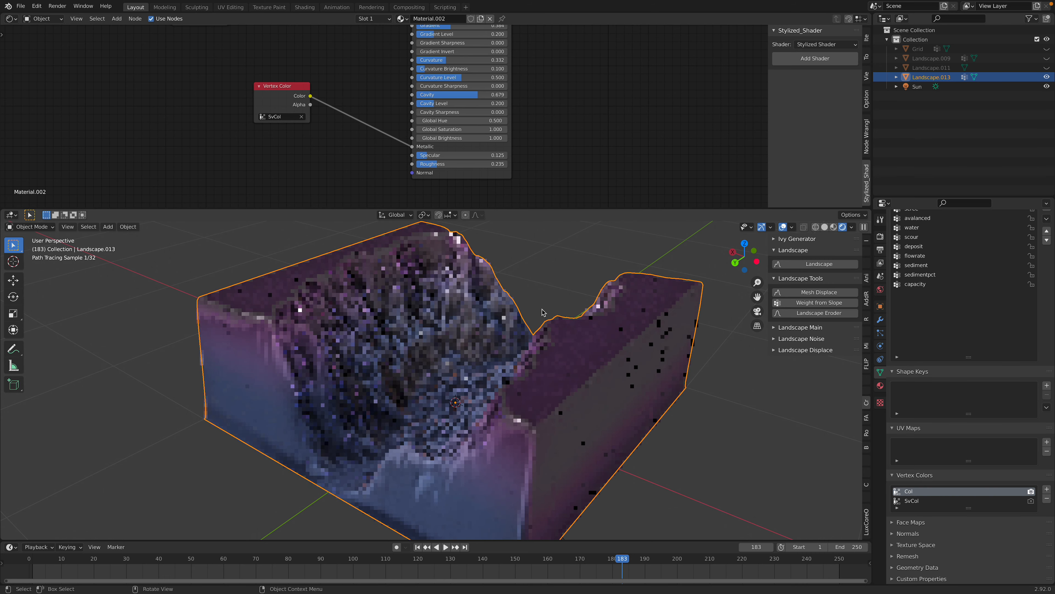
middle_click_drag(544, 312, 560, 334)
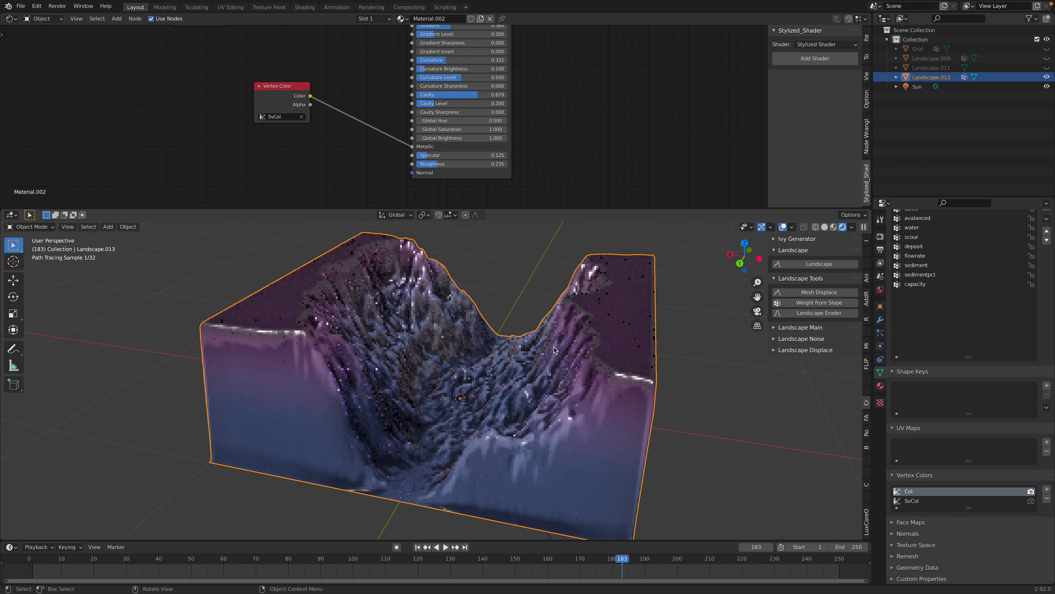
mouse_move(412, 147)
left_mouse_down()
mouse_move(414, 167)
mouse_move(483, 146)
mouse_move(439, 146)
mouse_move(461, 155)
left_mouse_up()
- Set the shader's Cavity Sharpness to 0.281 and Global Hue to 0.360, and save the file
mouse_move(440, 112)
left_mouse_down()
mouse_move(491, 120)
mouse_move(419, 120)
mouse_move(537, 123)
mouse_move(456, 122)
mouse_move(466, 122)
left_mouse_up()
scroll(436, 133, "up", 3)
left_click(541, 273)
key("ctrl+s")
- Enlarge the 3D viewport, examine the landscape mesh in wireframe shading, and save the file in solid shading
left_click(825, 227)
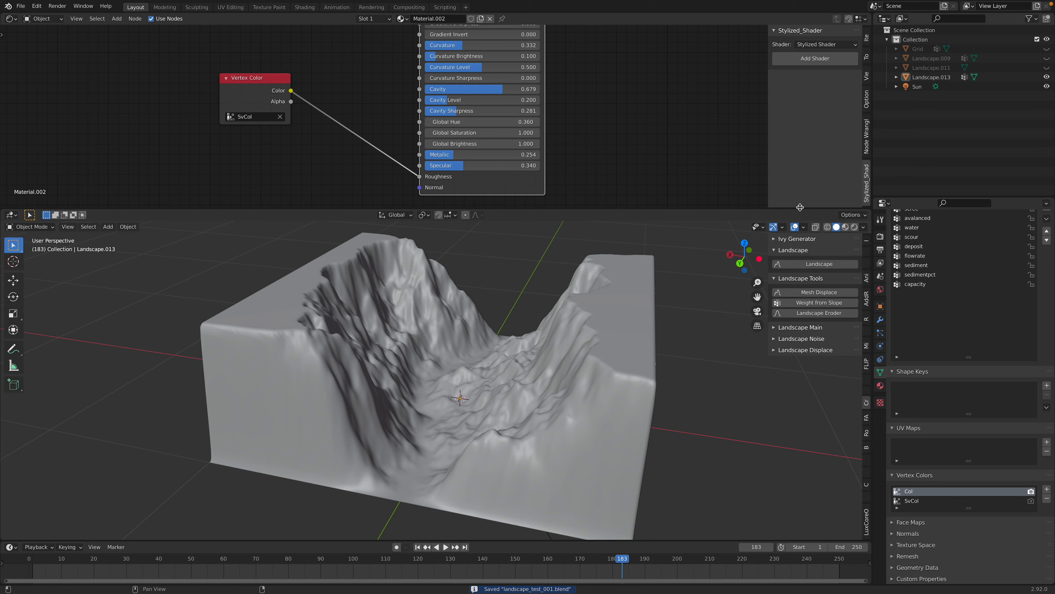
left_click_drag(801, 207, 801, 133)
key("z")
left_click(540, 292)
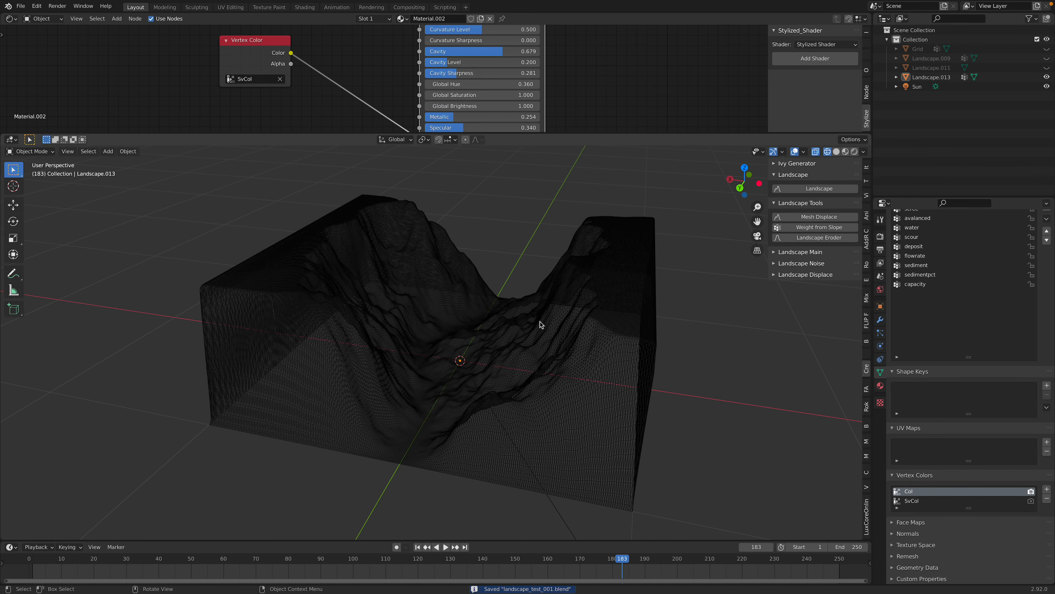
mouse_move(584, 327)
middle_mouse_down()
mouse_move(523, 333)
mouse_move(449, 317)
mouse_move(509, 313)
middle_mouse_up()
key("z")
left_click(554, 333)
key("ctrl+s")
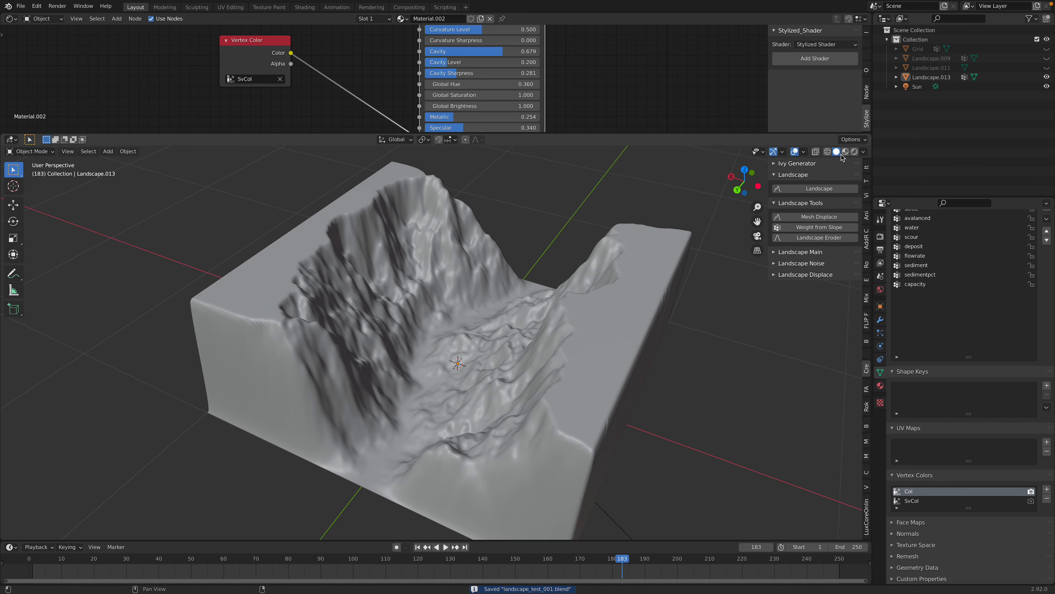
- Preview the landscape in rendered shading, return to solid shading and select the landscape
left_click(853, 152)
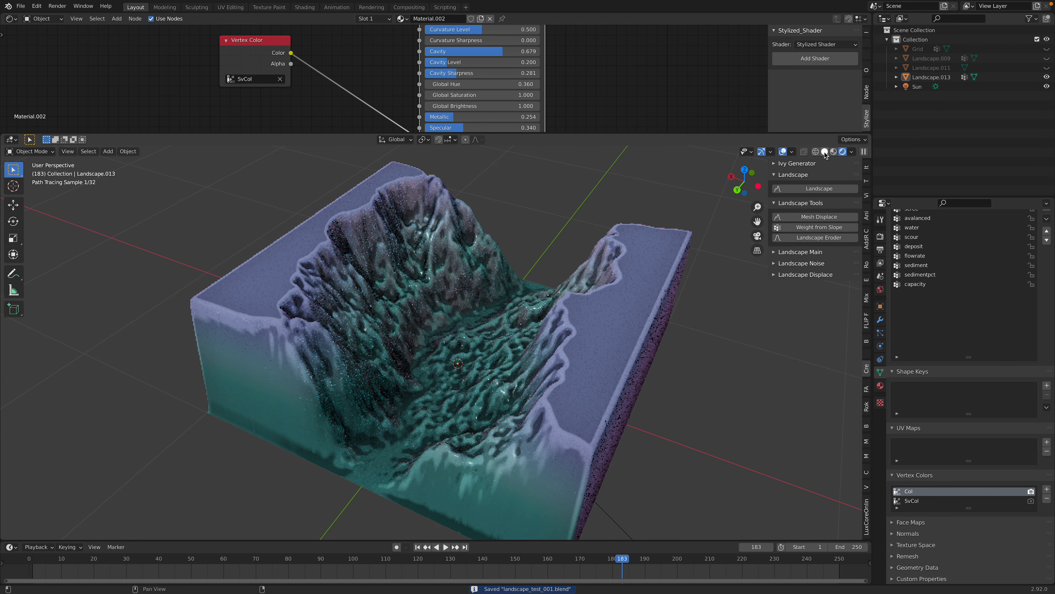
left_click(825, 155)
middle_click_drag(605, 239, 611, 222)
left_click(611, 219)
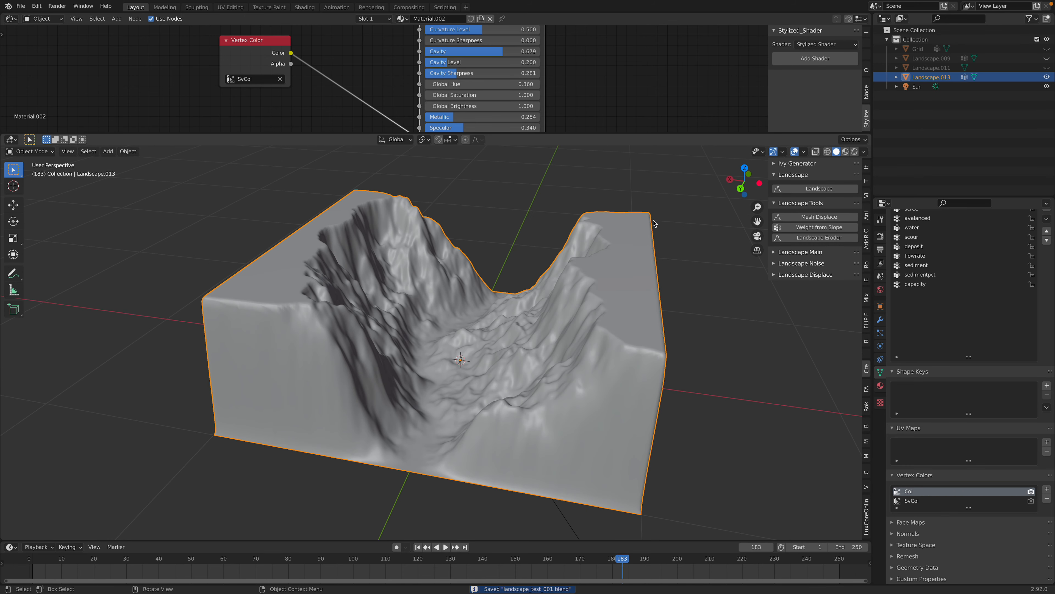
- Show the Bystedts Blender Baker settings in a widened sidebar and save the file
left_click(866, 472)
scroll(870, 505, "up", 4, "ctrl")
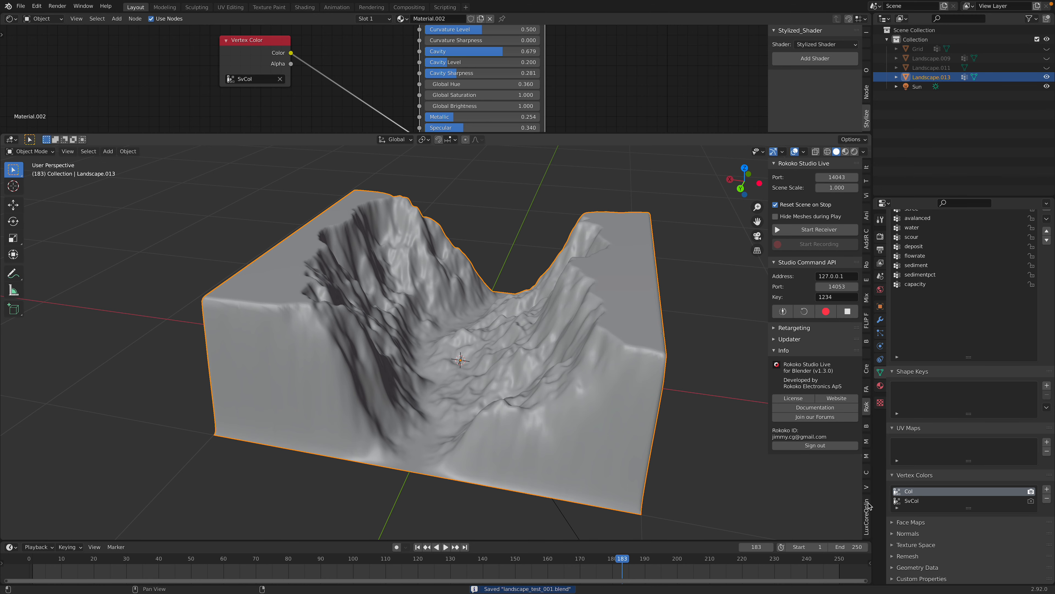
scroll(870, 505, "down", 1, "ctrl")
left_click_drag(769, 193, 739, 187)
middle_click_drag(567, 285, 500, 287)
key("ctrl+s")
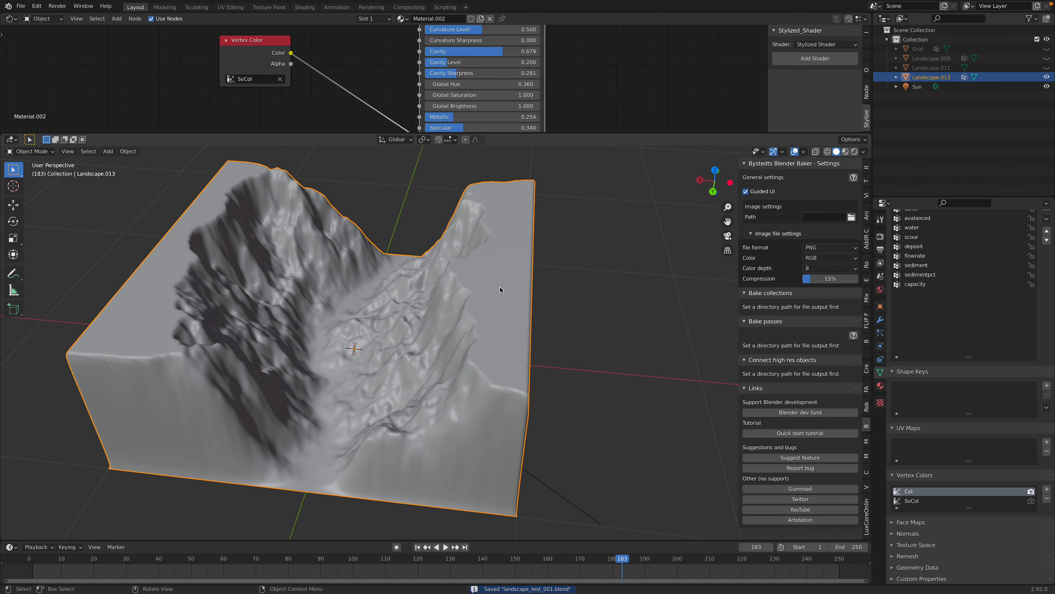
- Duplicate the landscape and move the copy -1.7471 m along the X axis
scroll(500, 287, "down", 3)
scroll(454, 298, "up", 2)
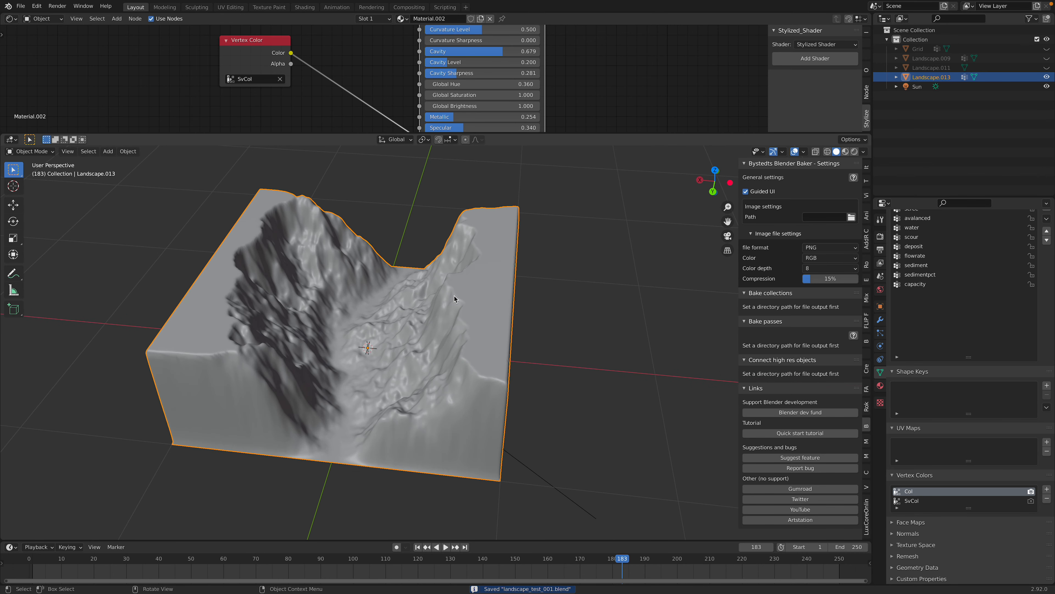
key("shift+d")
key("x")
left_click(651, 315)
middle_click_drag(652, 314, 549, 300, "shift")
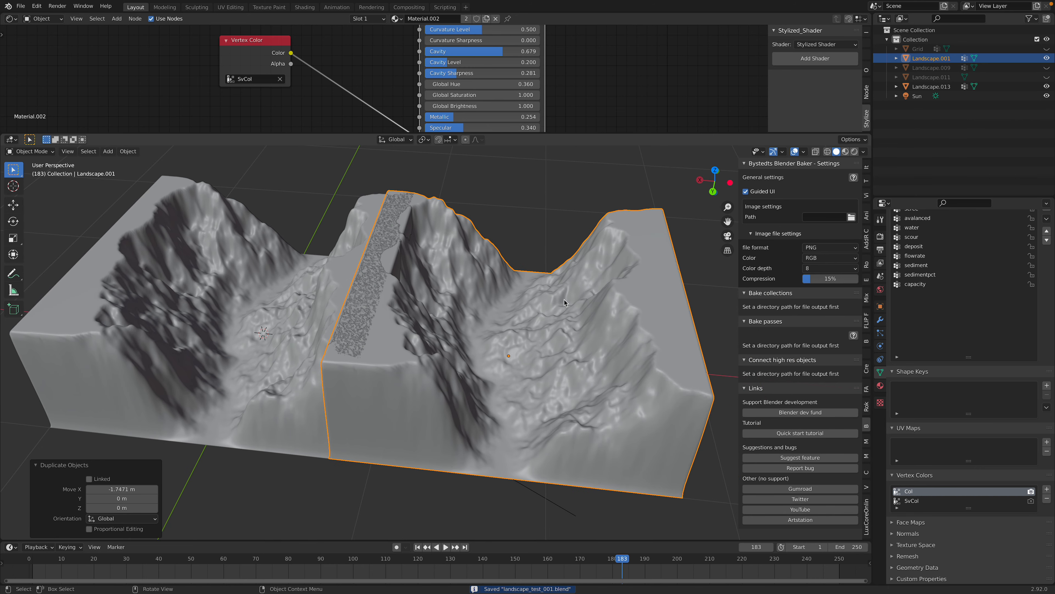
left_click(881, 320)
left_click(920, 234)
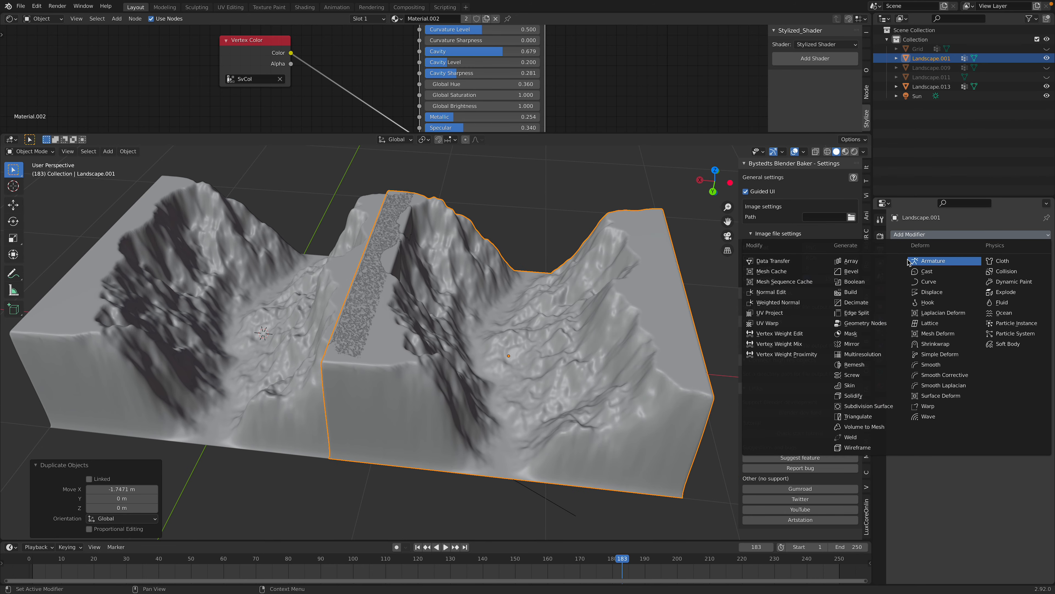
left_click(877, 365)
- Remesh the duplicated landscape with QuadriFlow at 8000 faces without mesh symmetry and shade it smooth
left_click(881, 372)
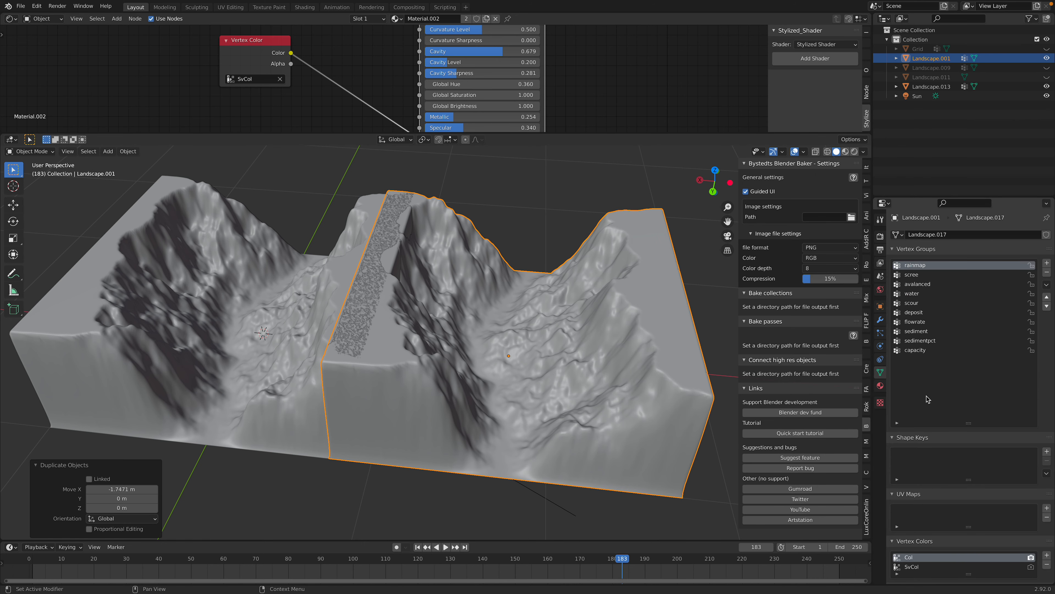
scroll(969, 515, "down", 1)
left_click(926, 554)
scroll(968, 548, "down", 6)
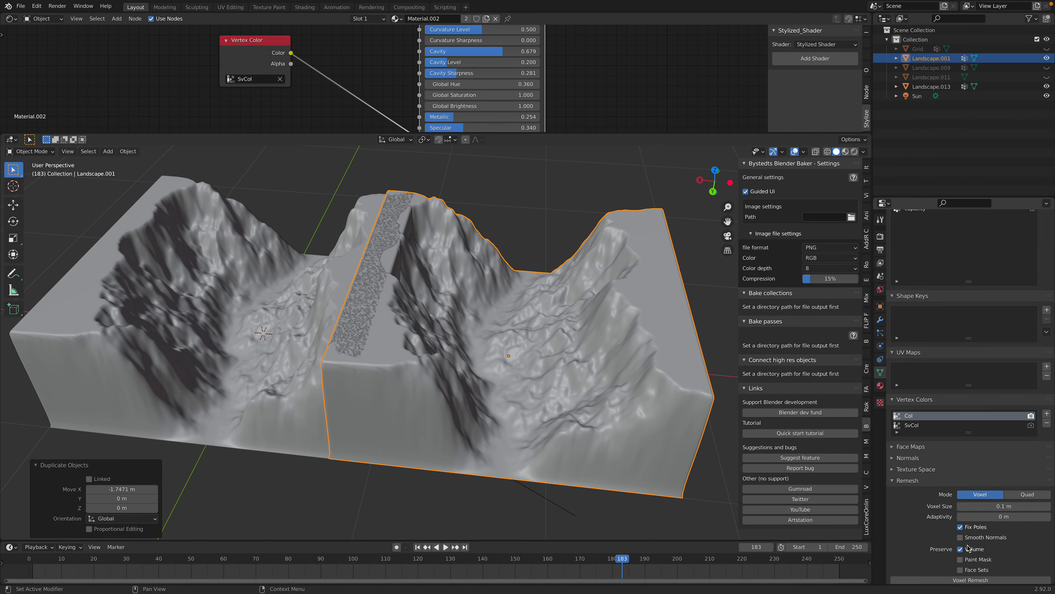
left_click(1031, 469)
left_click(994, 553)
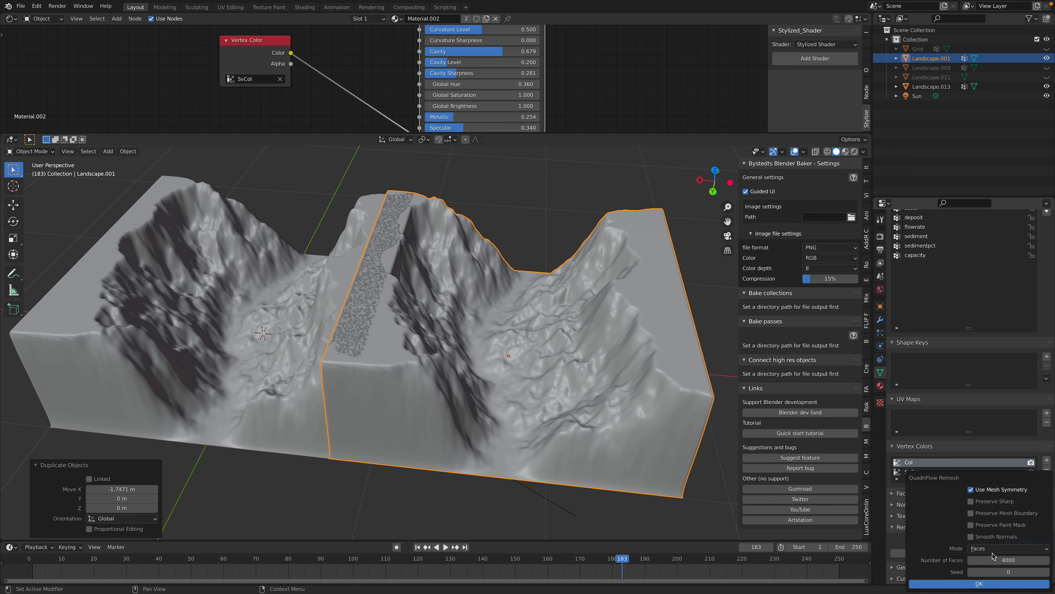
left_click(1006, 558)
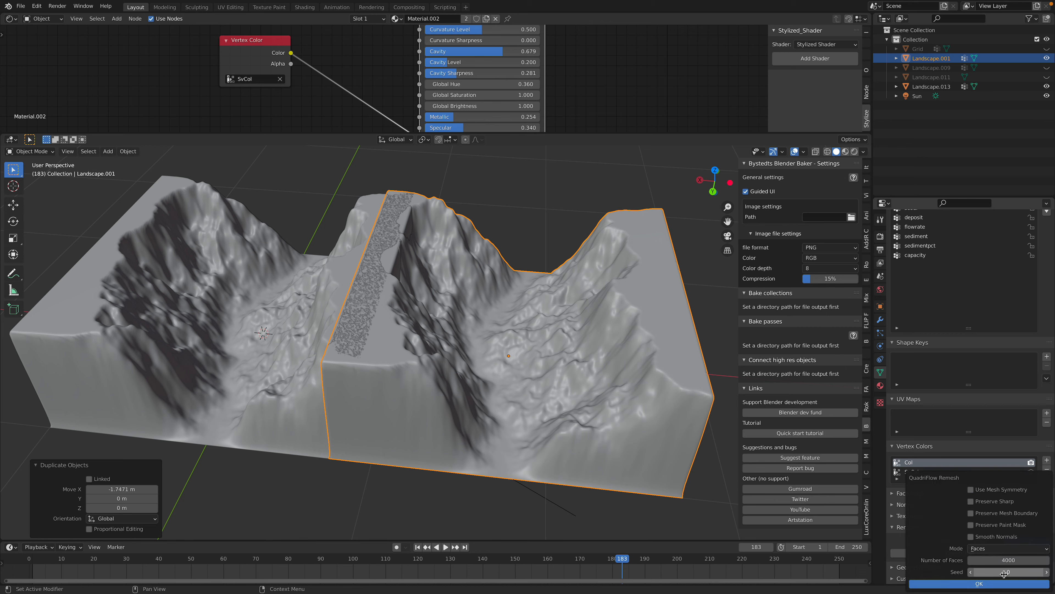
type("8000")
key("Return")
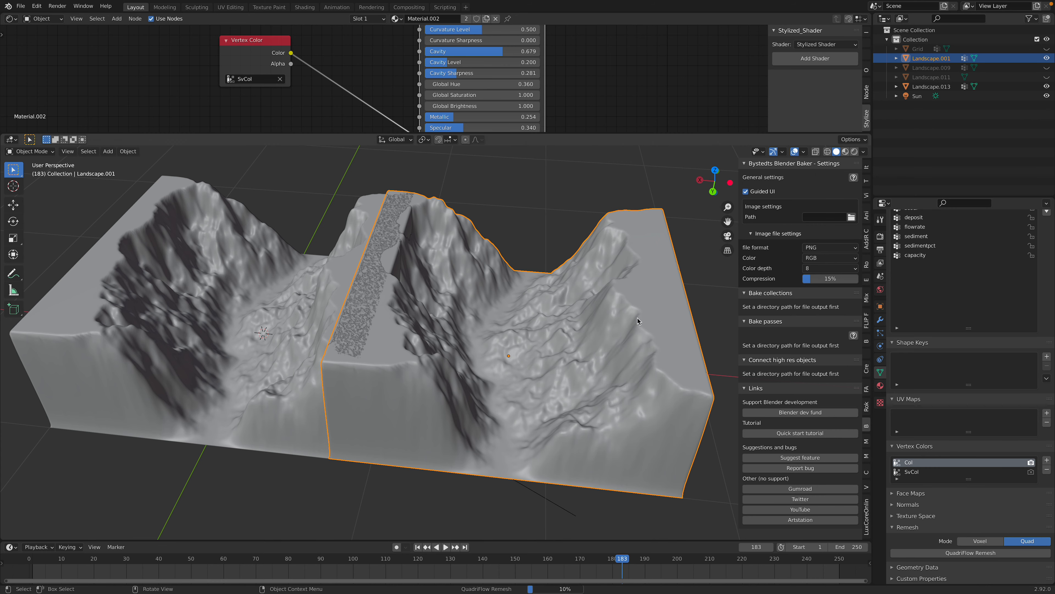
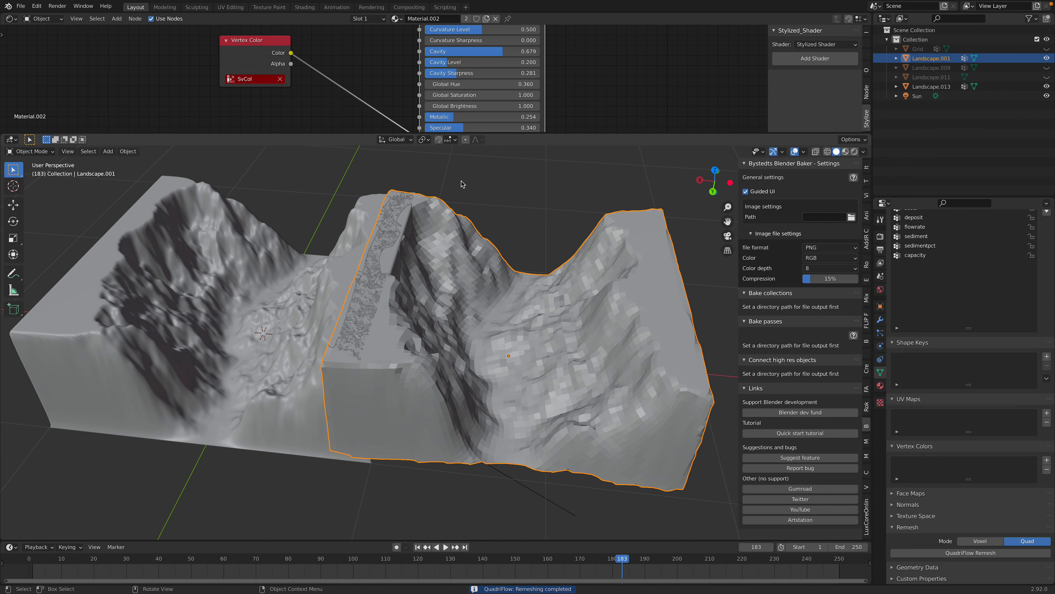
right_click(532, 266)
left_click(510, 252)
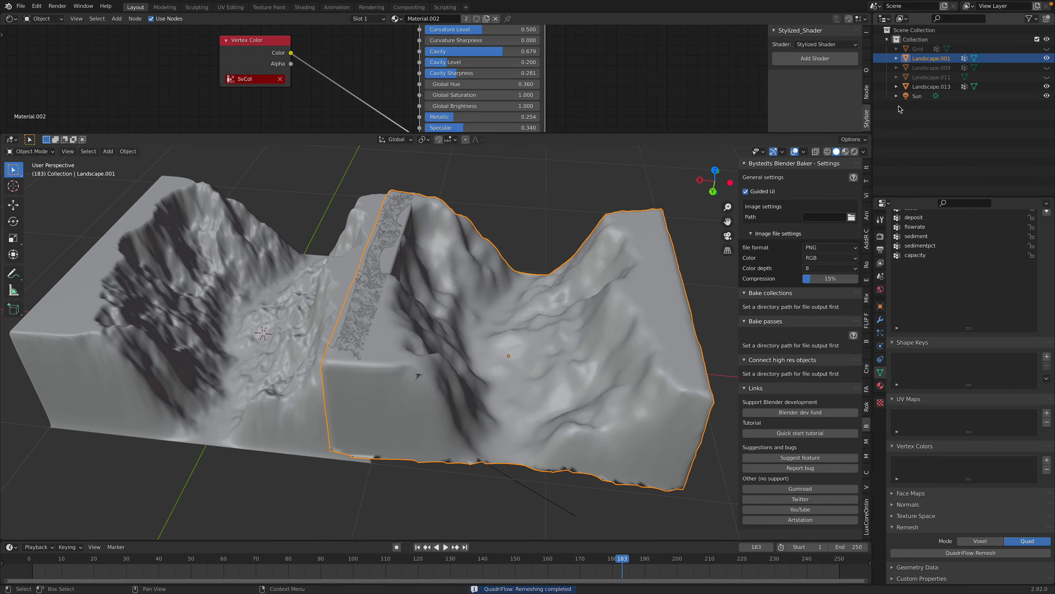
- Rename the remeshed copy LOW and the original landscape HIGH
double_click(940, 58)
type("L")
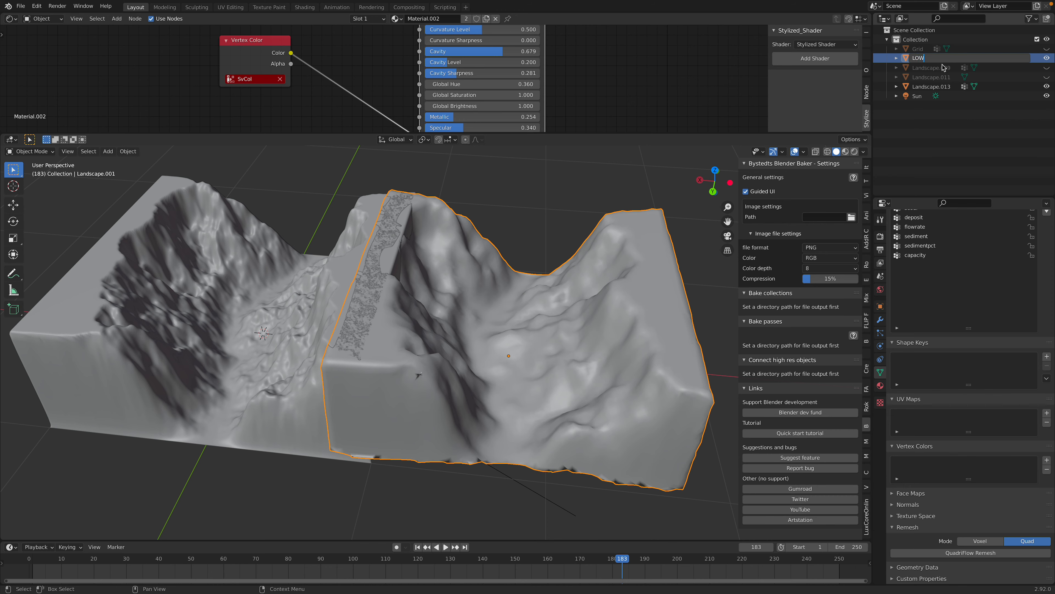
type("OW")
key("Return")
double_click(932, 77)
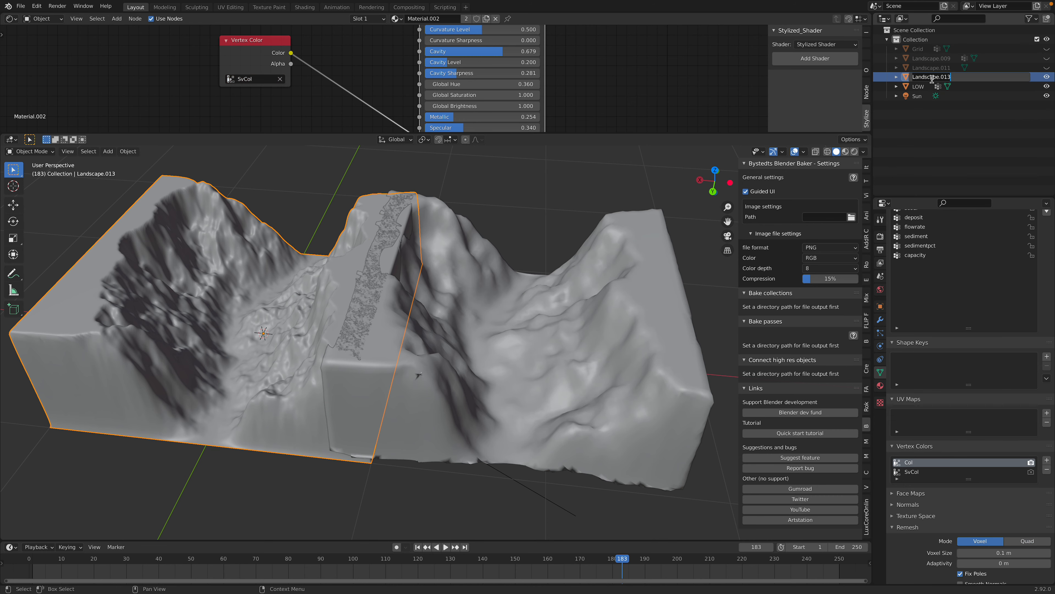
type("HIGH")
key("Return")
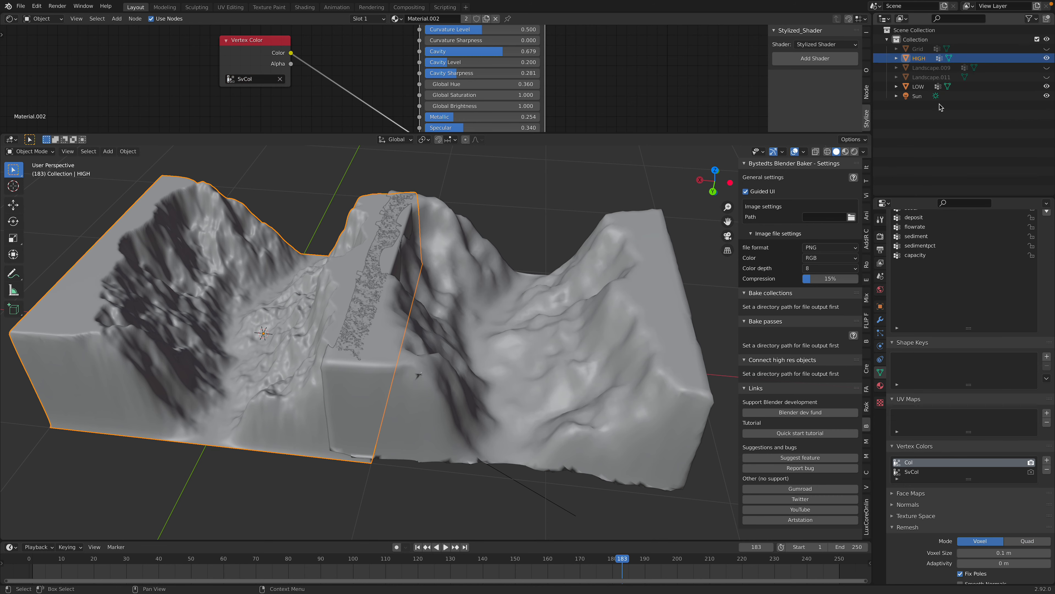
- Save the file as landscape_test_002.blend with LOW selected, and clear LOW's location so it overlaps HIGH
left_click(918, 86)
left_click(21, 6)
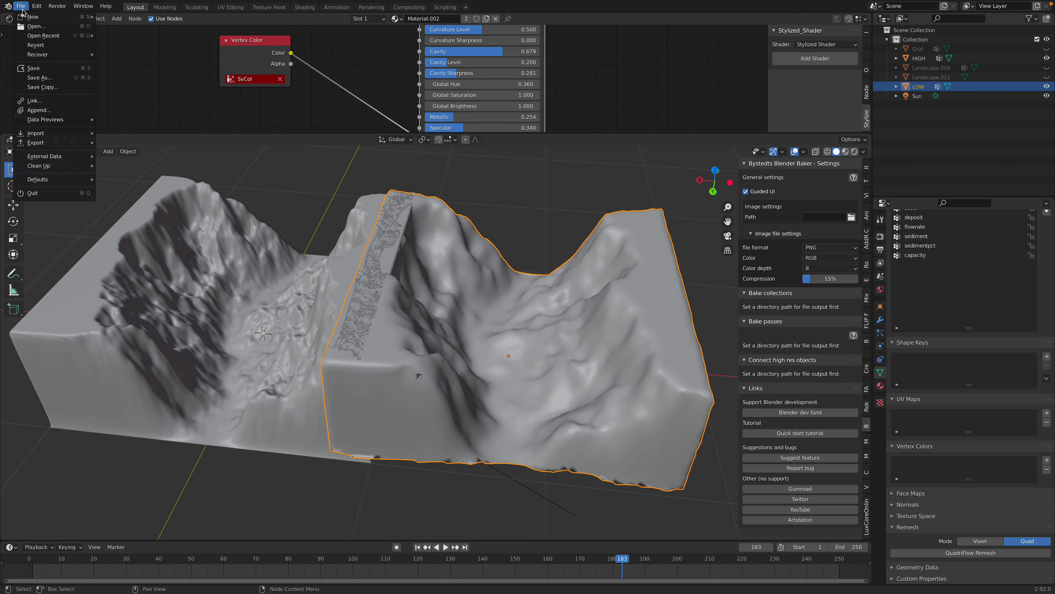
left_click(50, 83)
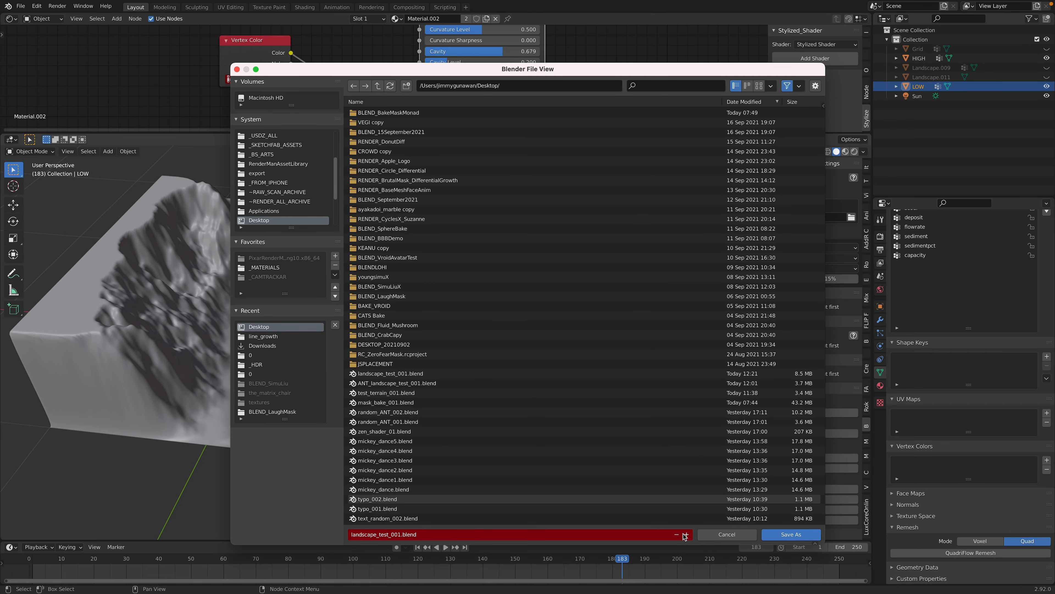
left_click(791, 534)
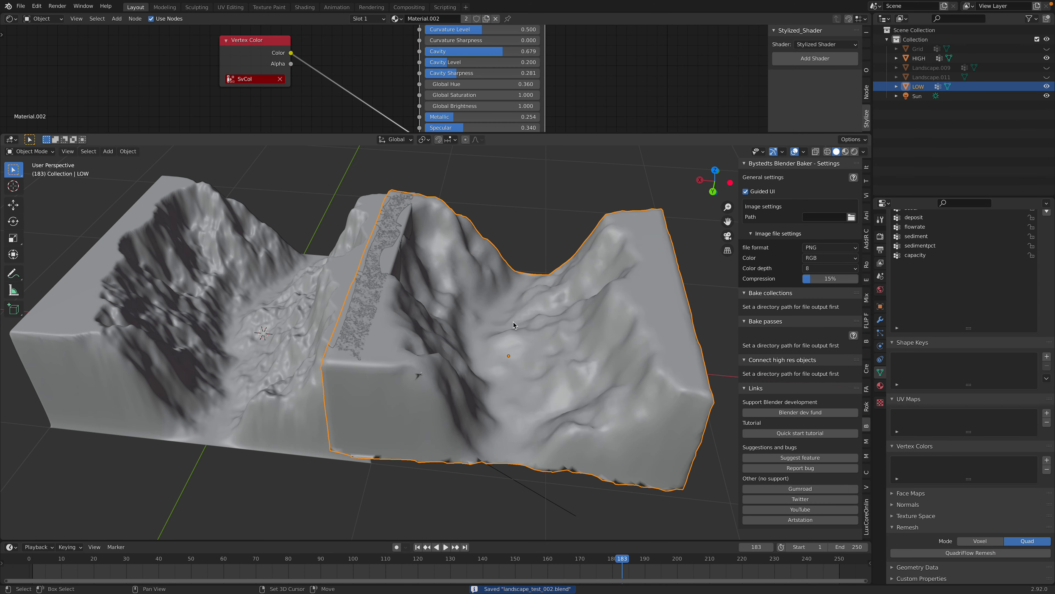
key("alt+g")
middle_click_drag(602, 290, 554, 317)
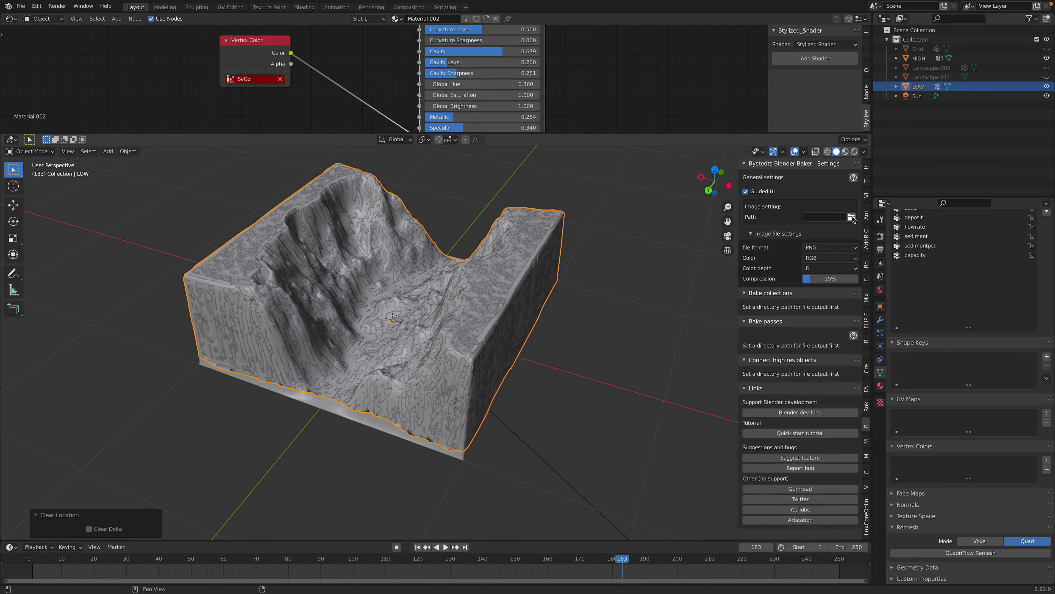
- Save landscape_test_002.blend into a new Desktop folder named BLEND_landscape
left_click(20, 6)
left_click(42, 77)
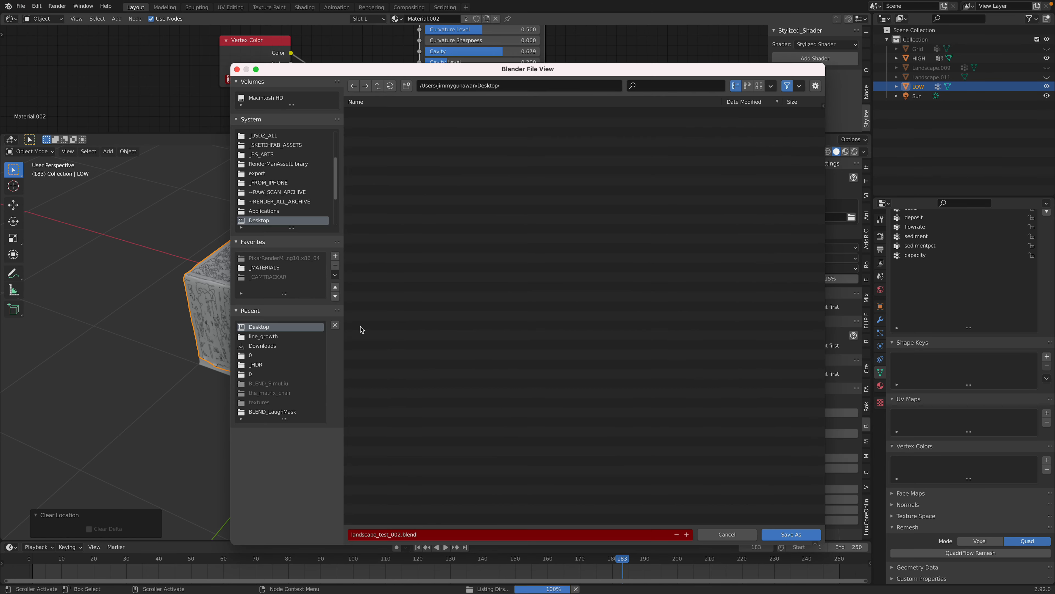
left_click(406, 85)
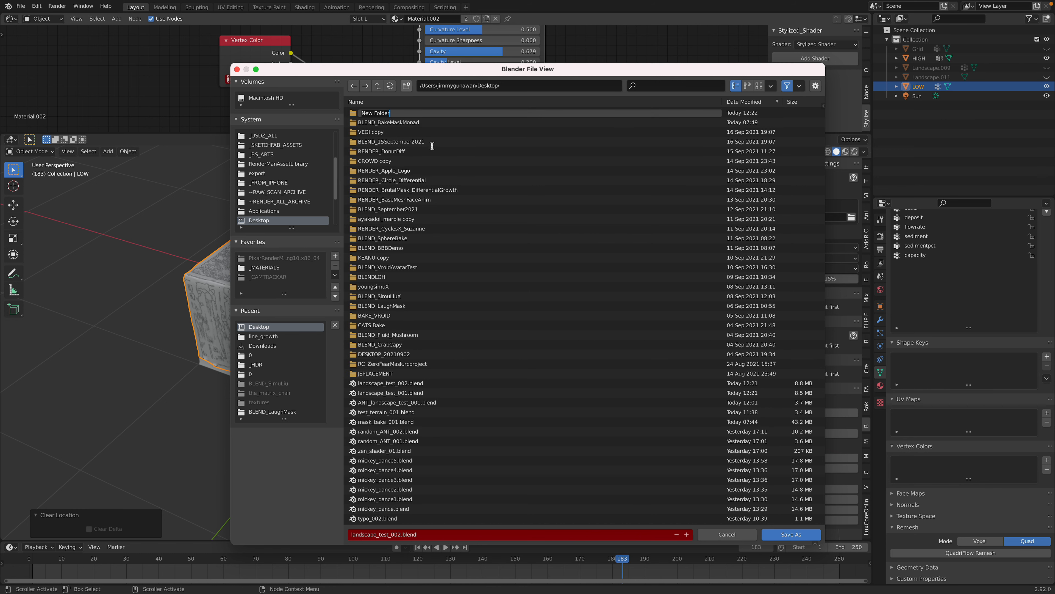
type("BLEND_landscape")
key("Return")
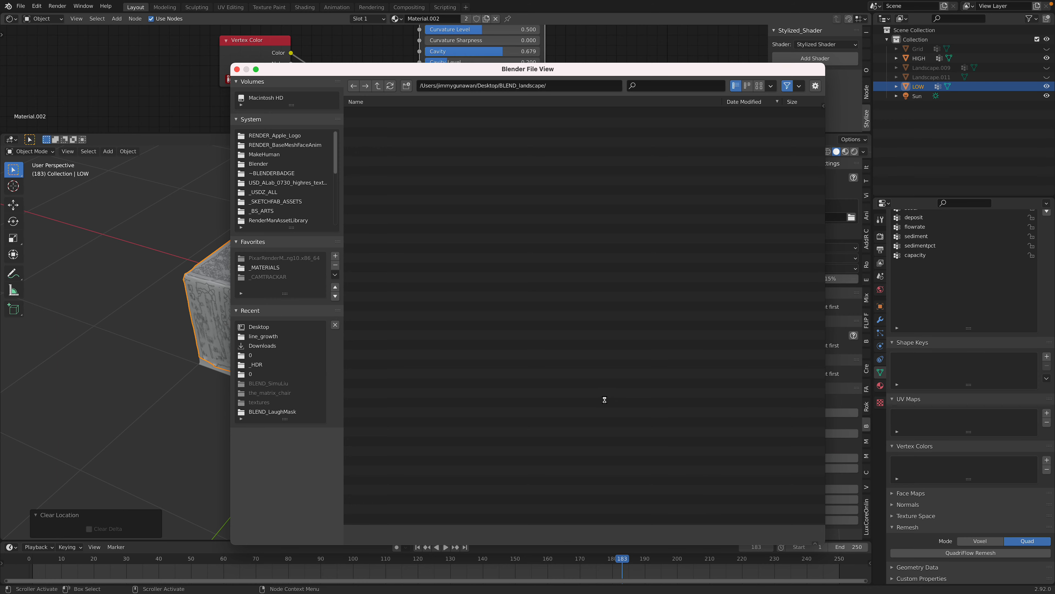
key("Return")
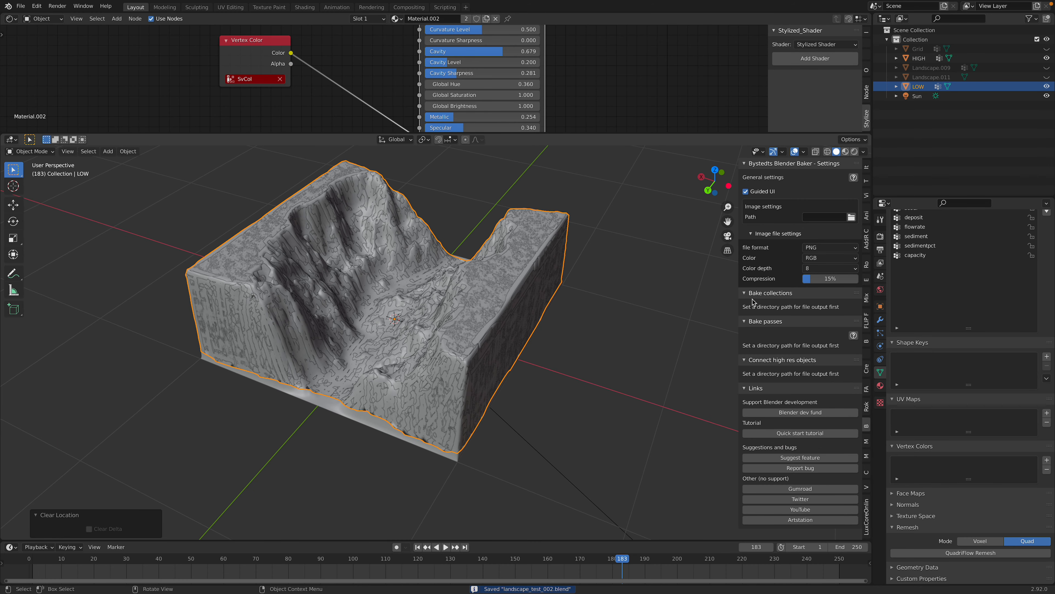
- Set the baker's image path to the file's own folder and the X and Y resolution to 1024
left_click(851, 217)
left_click(792, 535)
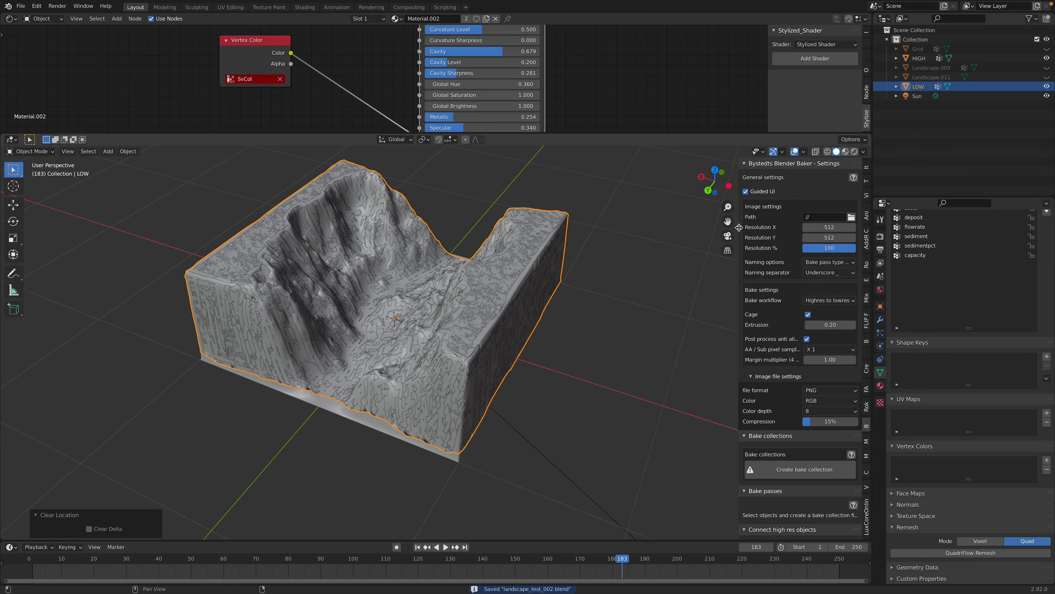
left_click_drag(739, 230, 689, 229)
left_click(793, 227)
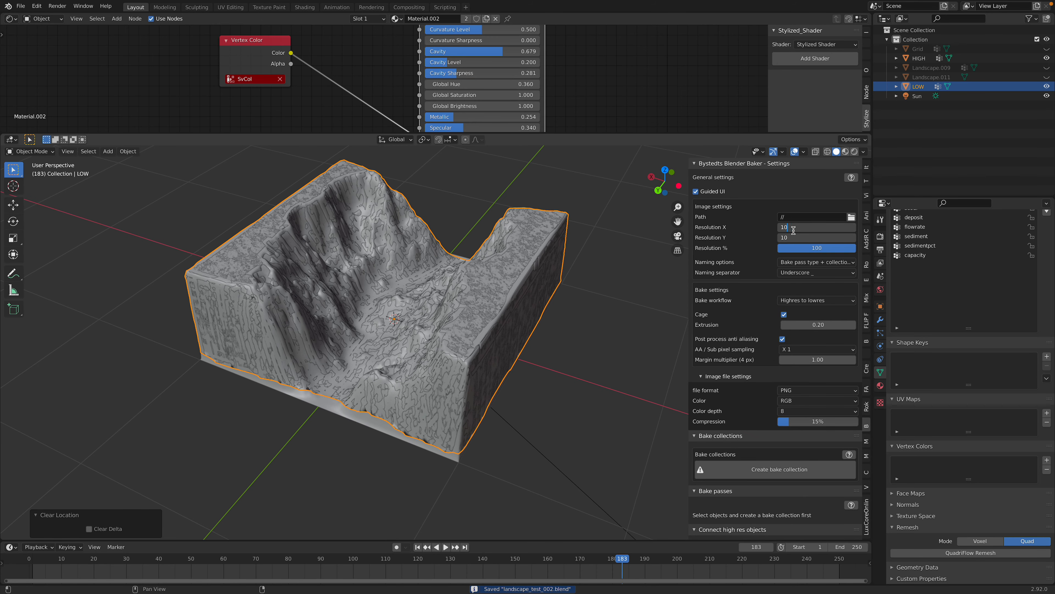
type("1024")
key("Return")
- Create a bake collection from the LOW object and add a Base Color bake pass
scroll(757, 350, "down", 5)
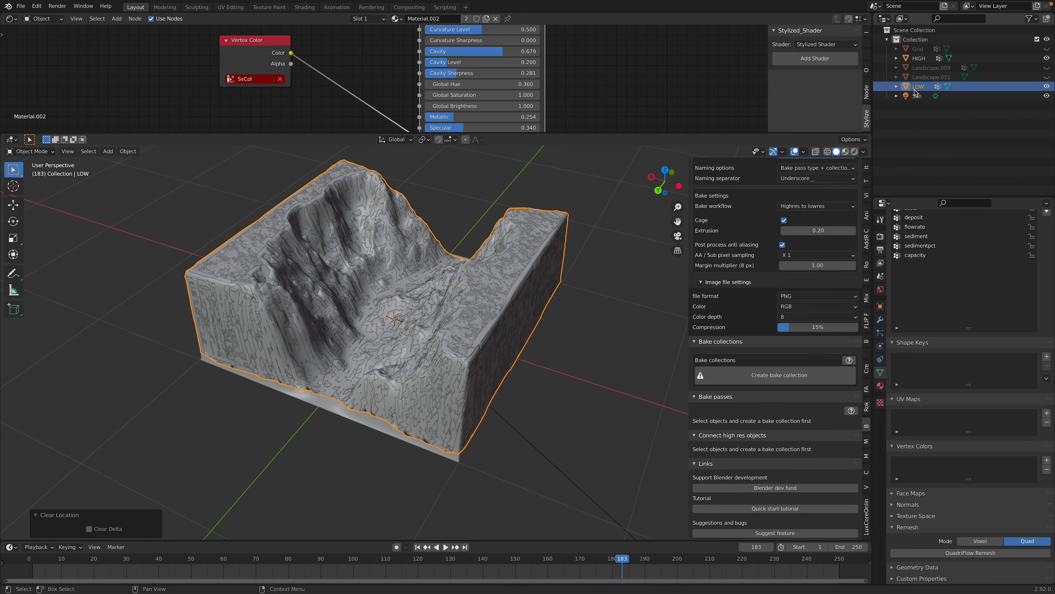
left_click(769, 374)
scroll(769, 375, "down", 3)
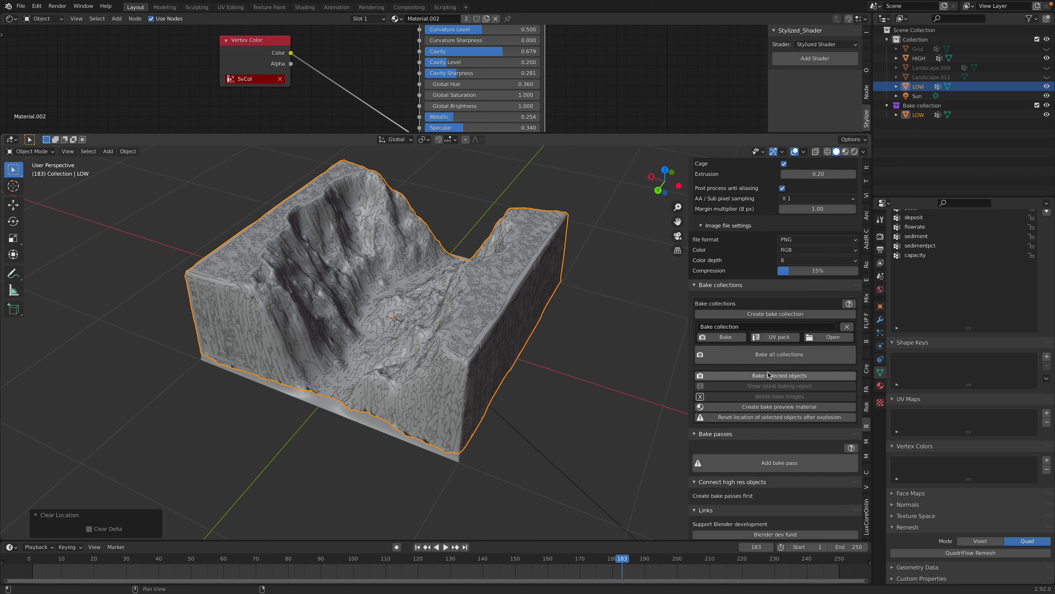
scroll(781, 399, "down", 2)
left_click(789, 416)
scroll(791, 412, "down", 2)
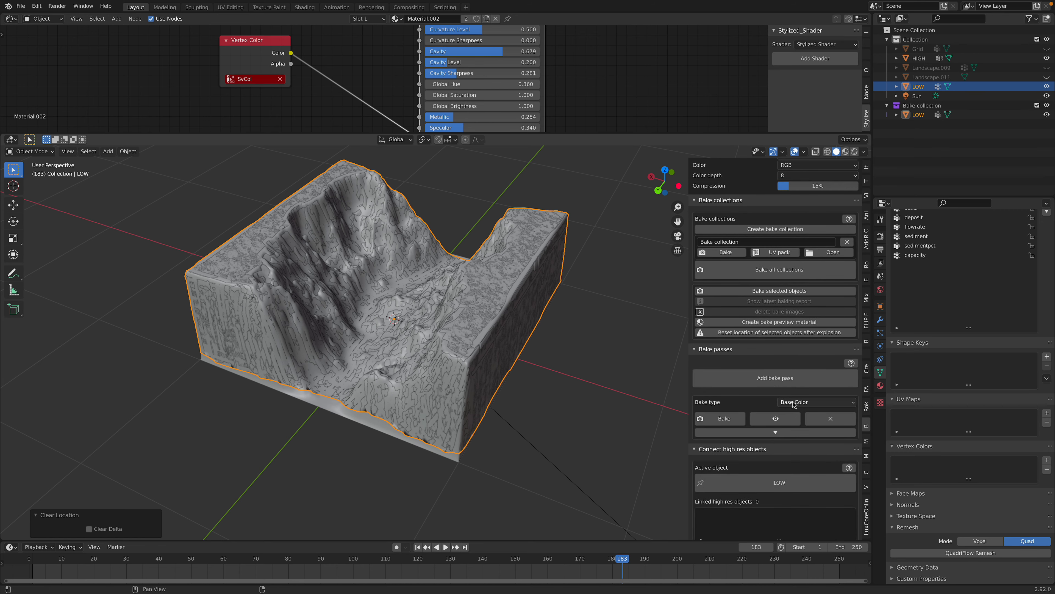
- Add a second bake pass of type Normal and save the file
scroll(793, 402, "down", 1)
left_click(796, 365)
scroll(798, 375, "down", 2)
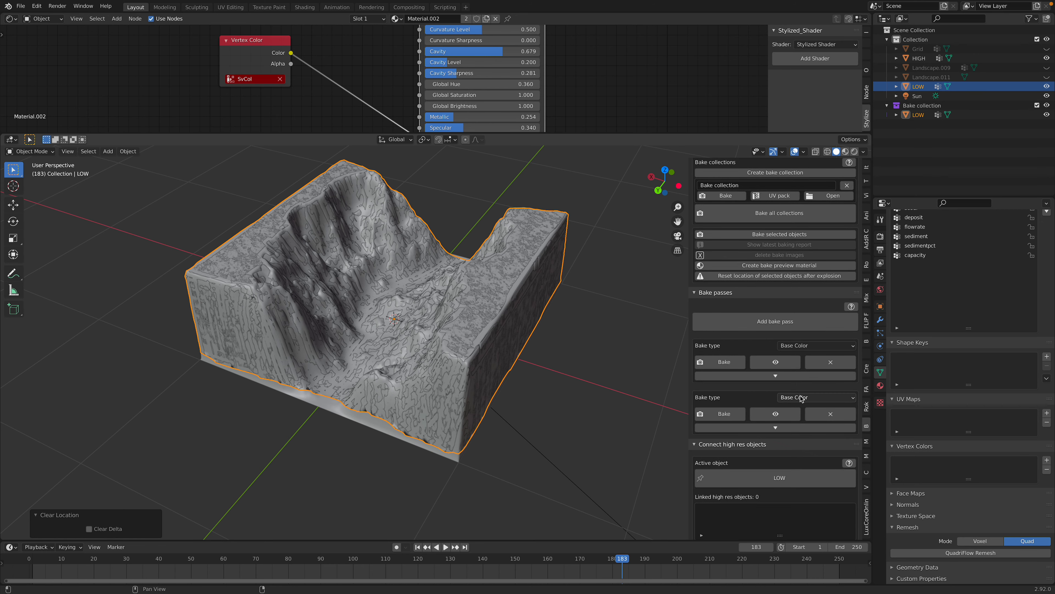
left_click(801, 399)
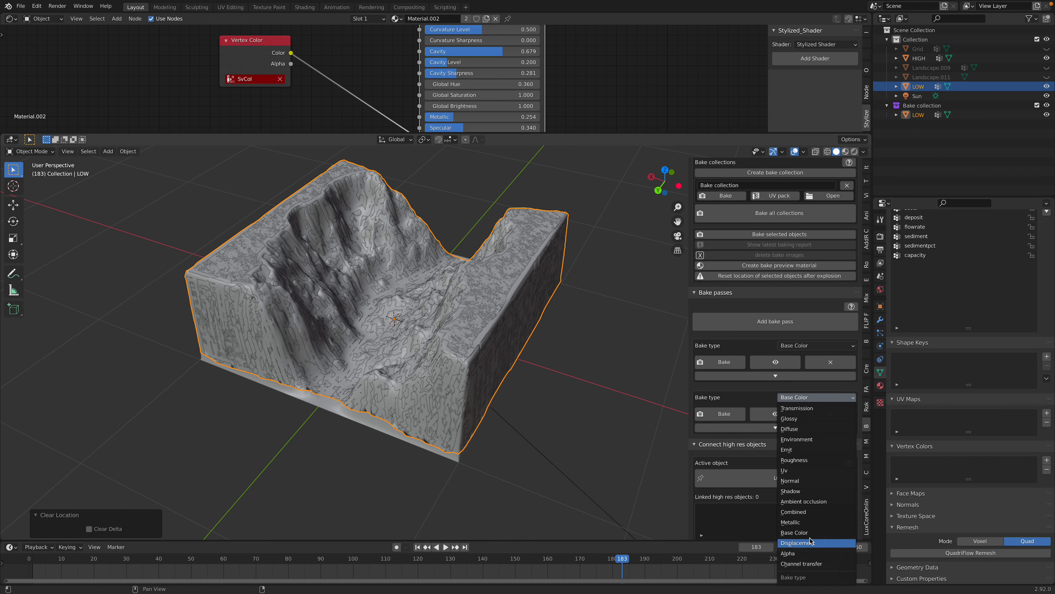
left_click(806, 483)
middle_click_drag(598, 376, 584, 368)
scroll(584, 368, "up", 1)
key("ctrl+s")
scroll(750, 458, "down", 5)
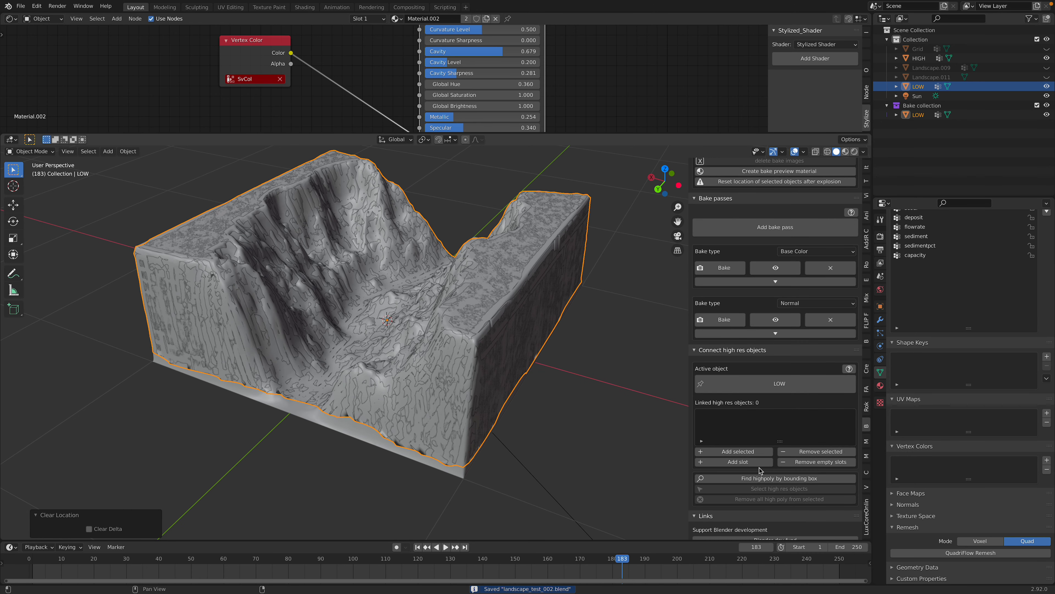
- Link HIGH as the high res object for LOW and try to bake the Base Color pass
left_click(751, 462)
left_click(763, 415)
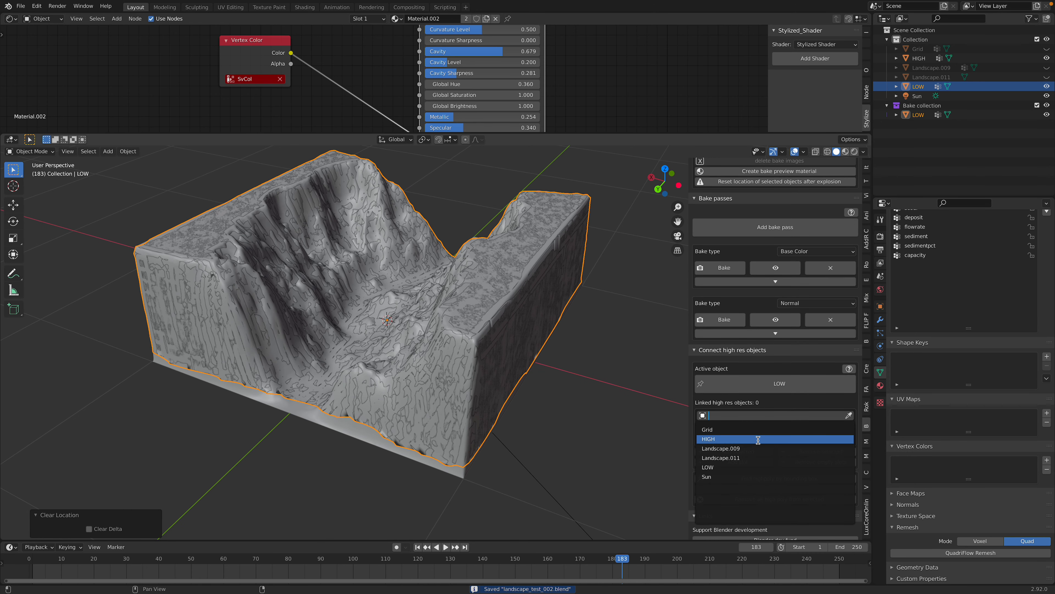
left_click(758, 439)
scroll(615, 416, "up", 1)
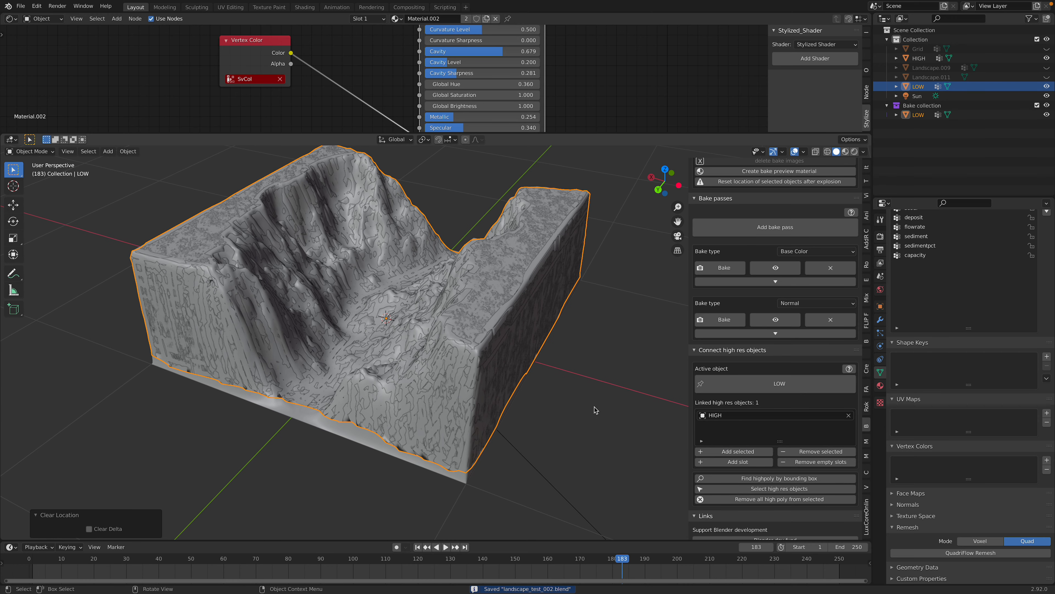
left_click(730, 268)
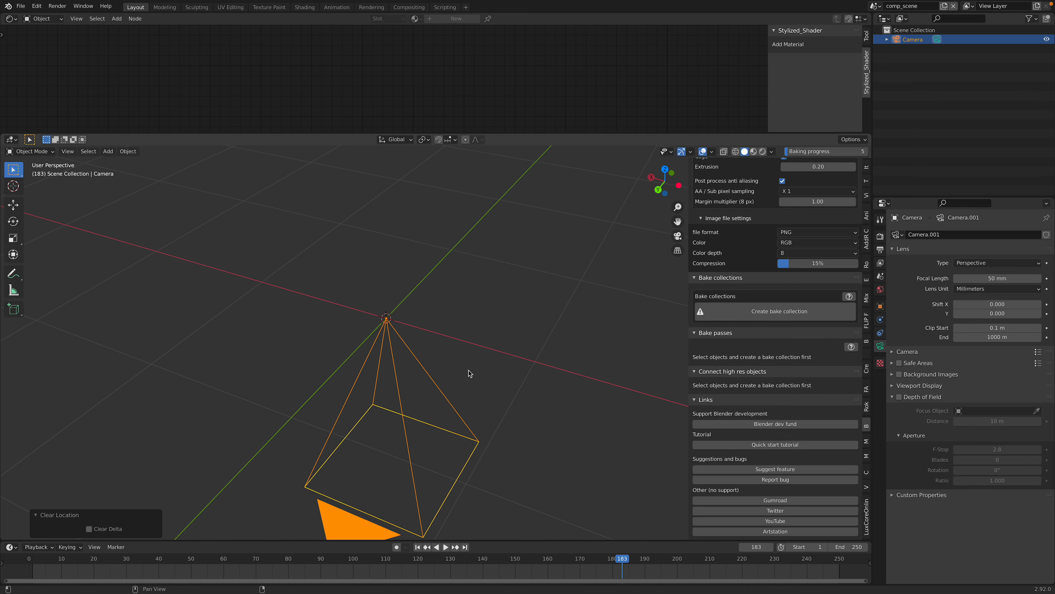
- Switch to the desktop, force quit Blender, start the Blender 2.93.5 Release Candidate and close the Force Quit window
key("ctrl+Left")
left_click(13, 5)
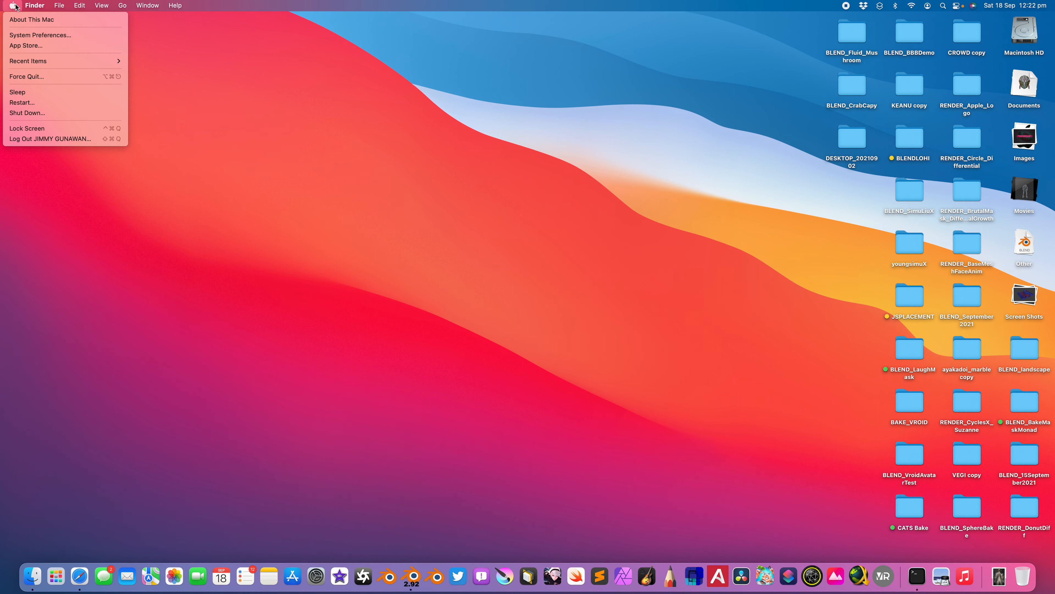
left_click(38, 77)
left_click(262, 158)
left_click(553, 507)
left_click(434, 328)
left_click(437, 576)
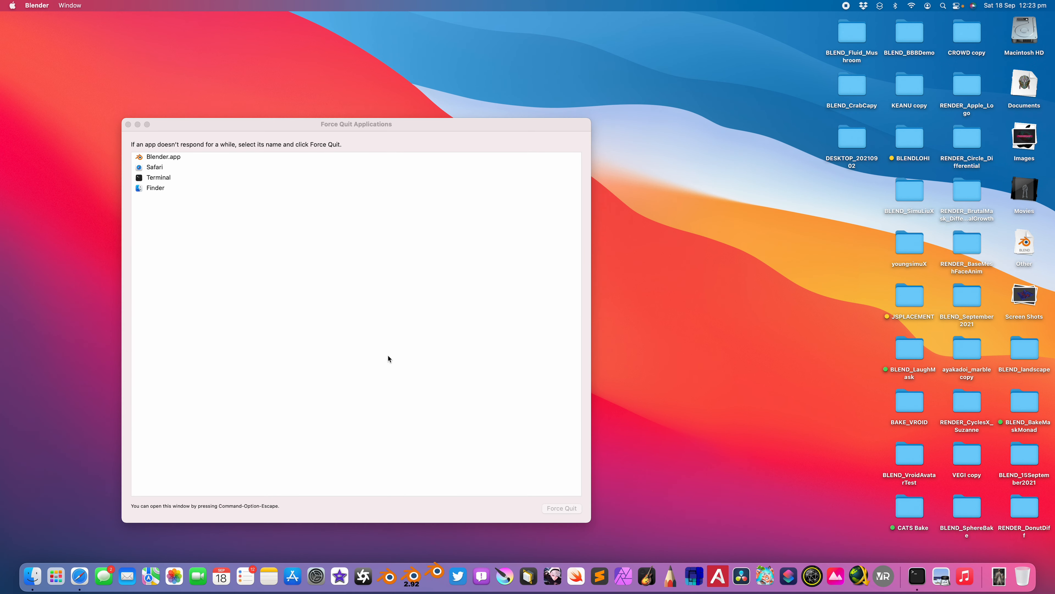
left_click(128, 125)
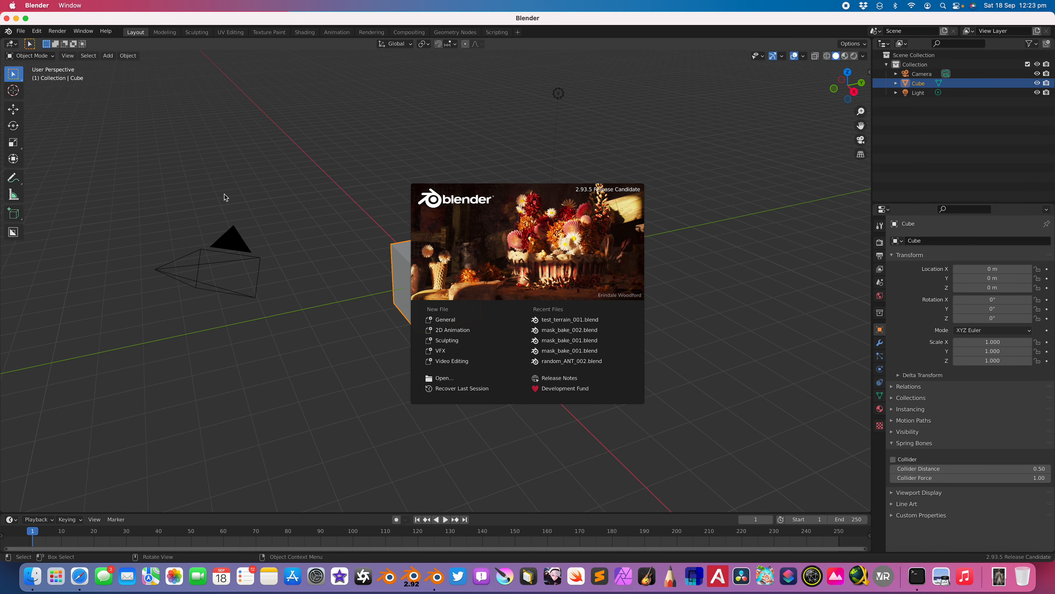
- Dismiss the splash screen and open the recent file test_terrain_001.blend
left_click(118, 112)
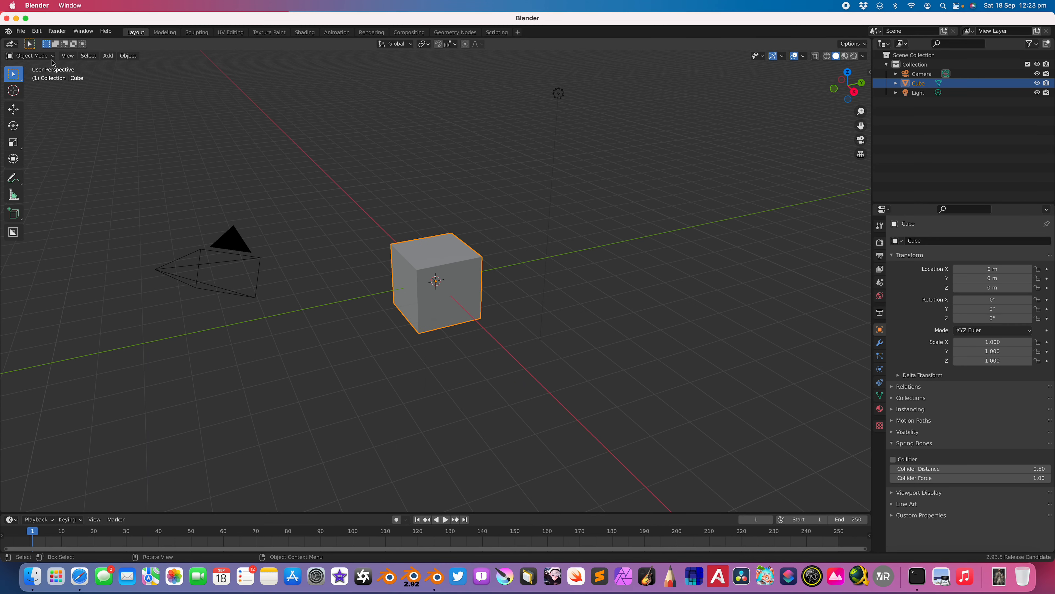
left_click(21, 31)
mouse_move(45, 65)
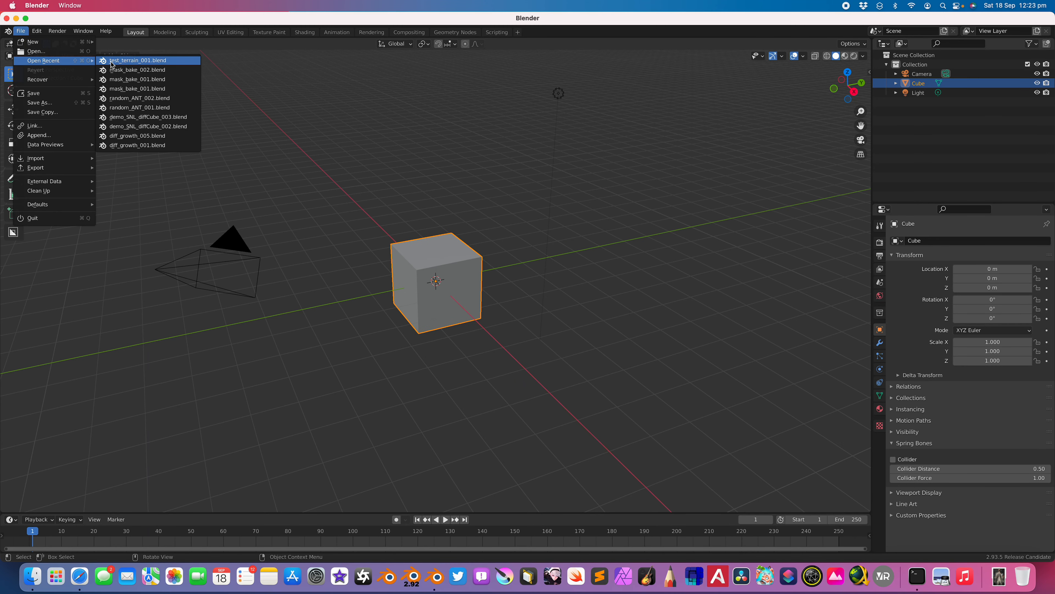
left_click(111, 62)
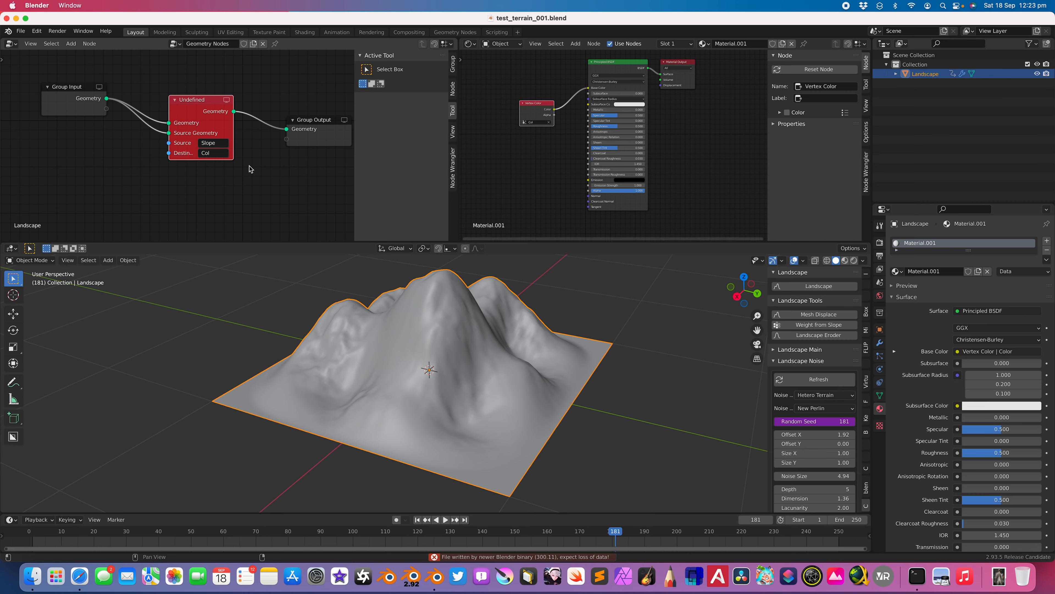
- Open landscape_test_002.blend from the Desktop folder and clear the LOW object's location
left_click(21, 30)
left_click(37, 53)
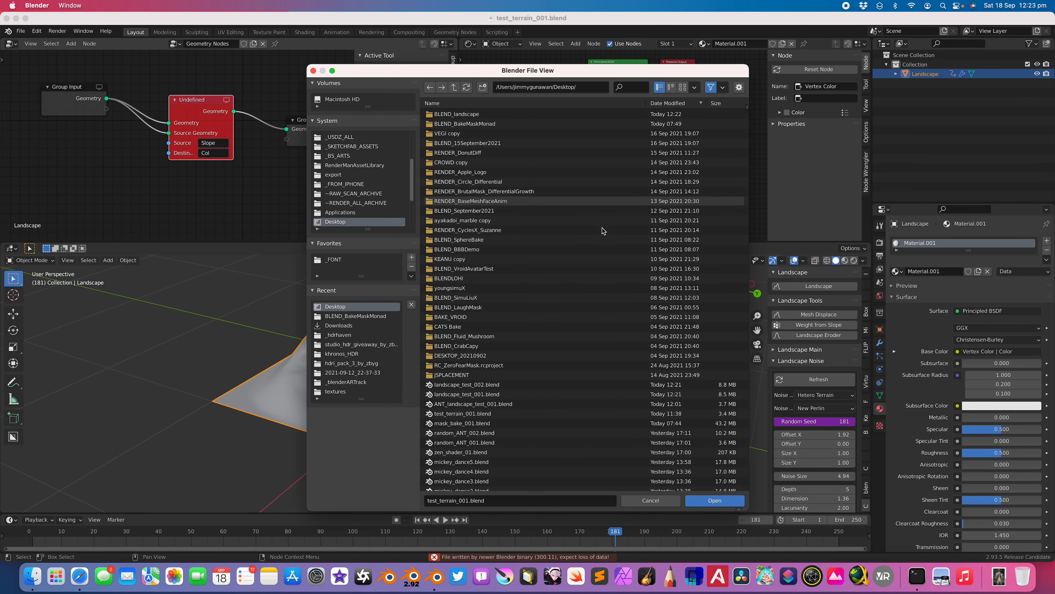
left_click(553, 384)
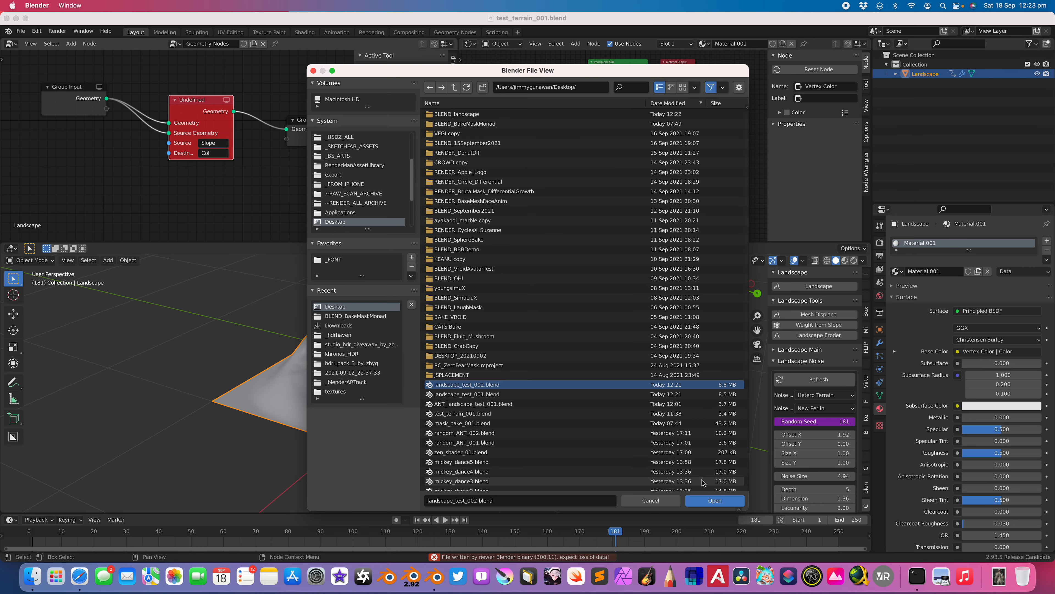
left_click(713, 498)
scroll(527, 346, "down", 3)
middle_click_drag(554, 314, 545, 302)
key("alt+g")
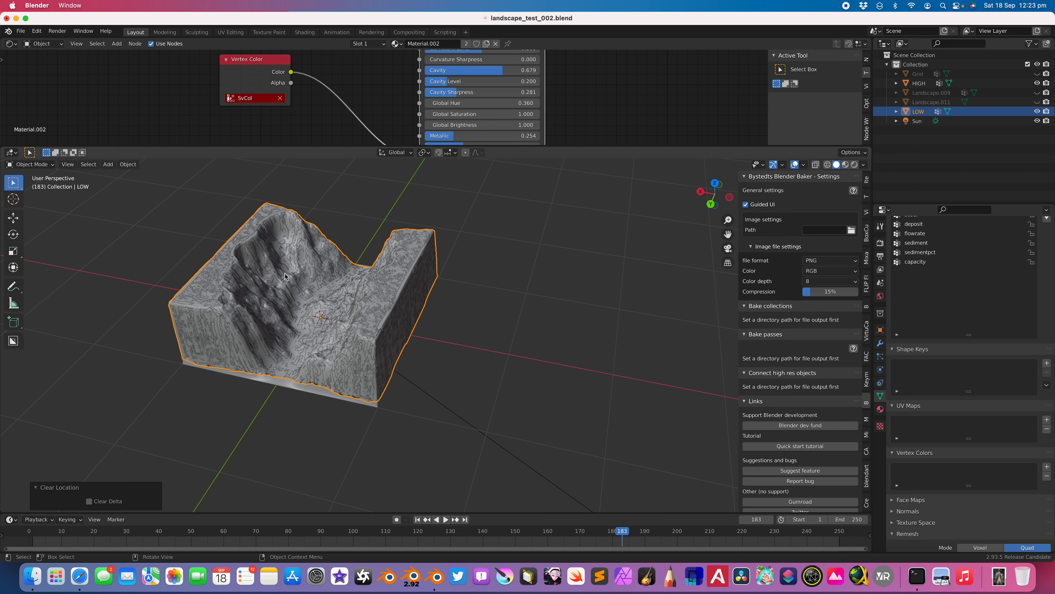
- Select the HIGH object and expand the Bake settings in the scene's Cycles render properties
left_click(398, 337)
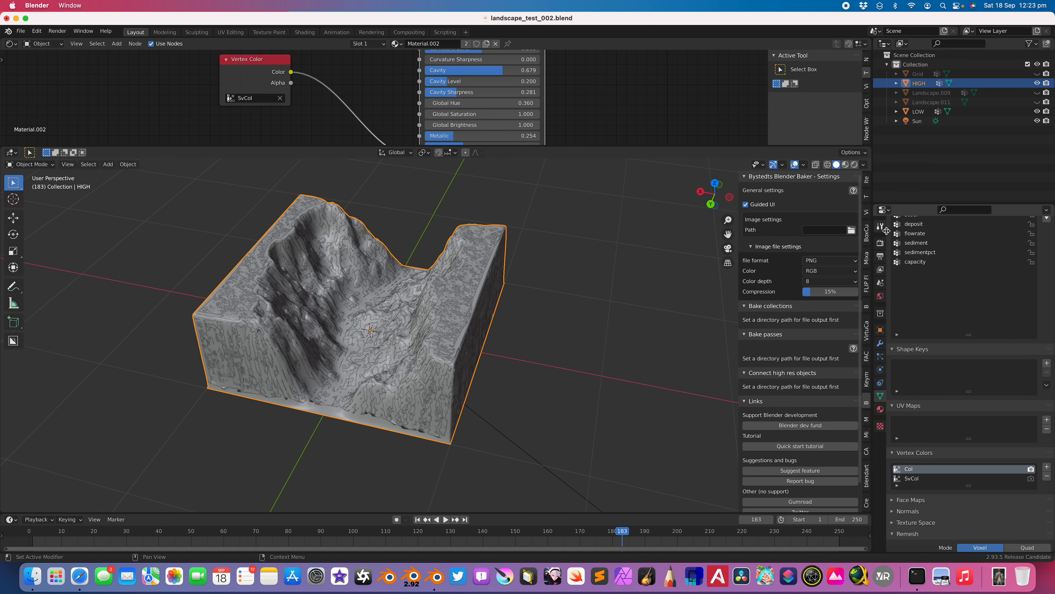
left_click(881, 226)
left_click_drag(924, 206, 924, 126)
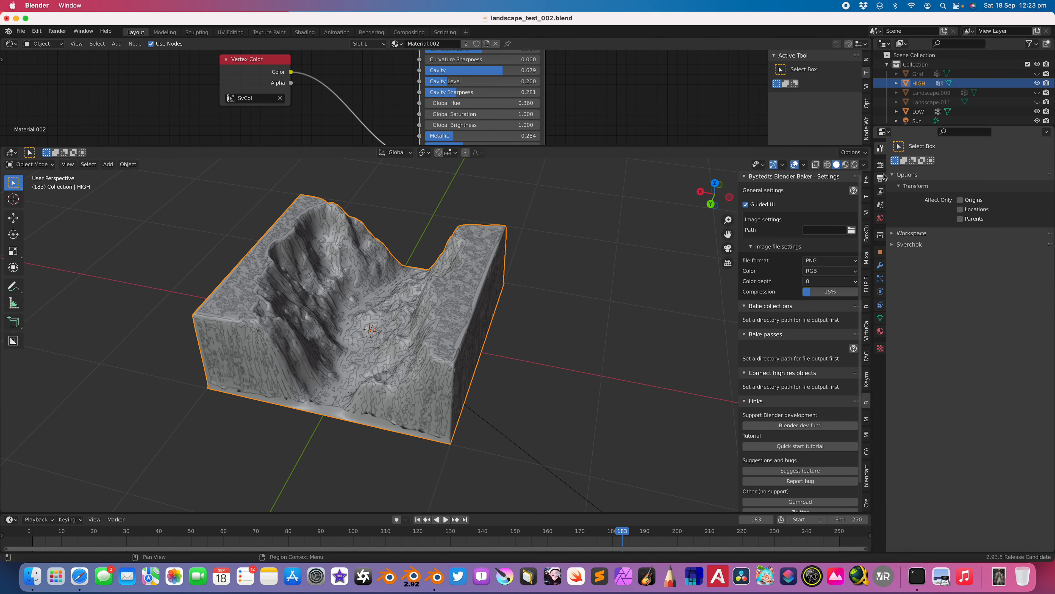
left_click(880, 165)
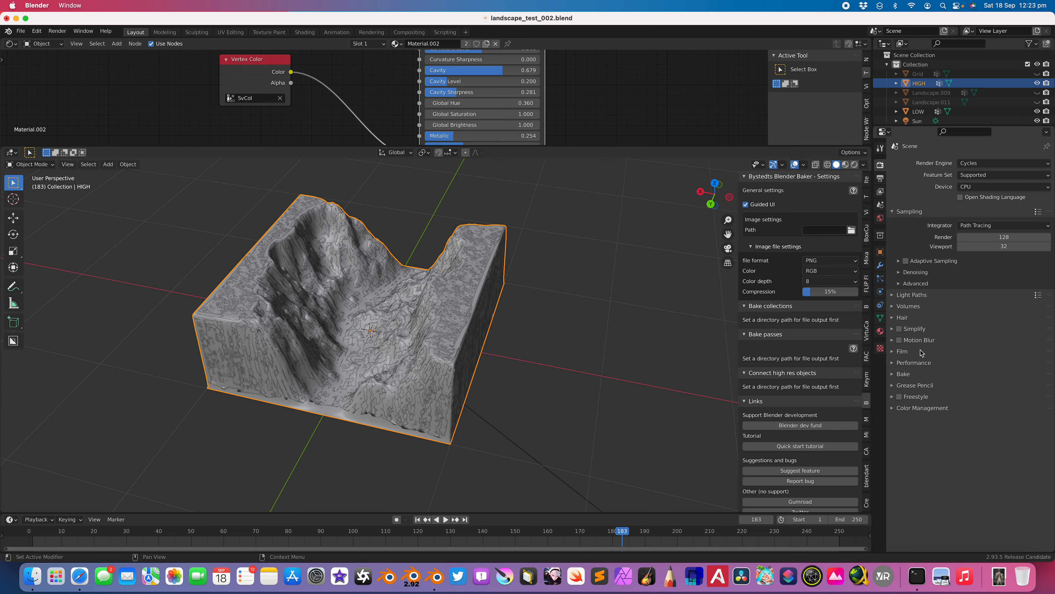
left_click(904, 374)
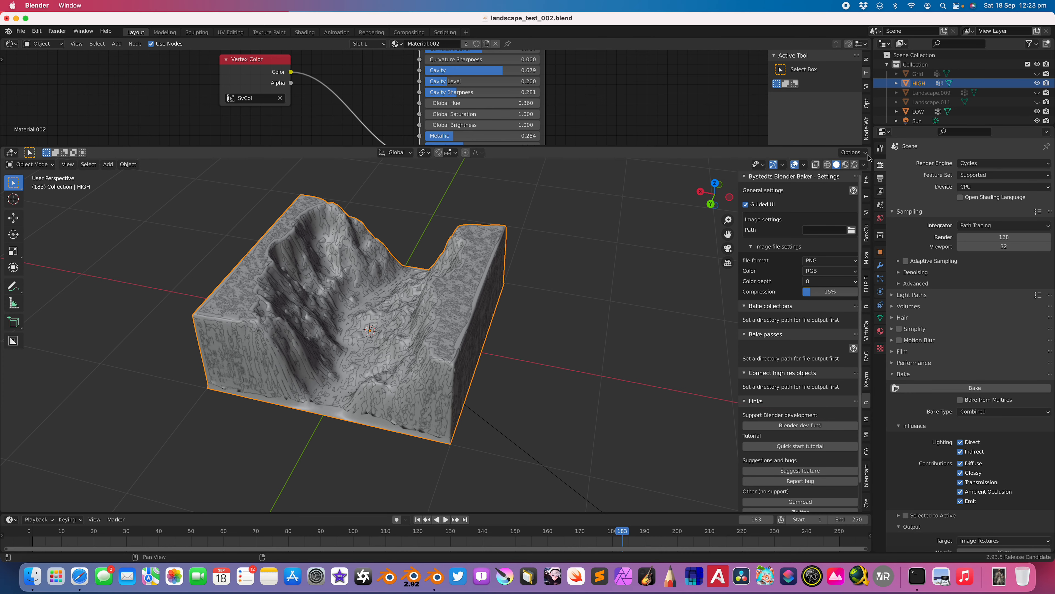
- Split the 3D viewport, turn the new area into an Image Editor and create a blank 1024 x 1024 px image named Untitled
left_click_drag(869, 148, 570, 175)
left_click(581, 152)
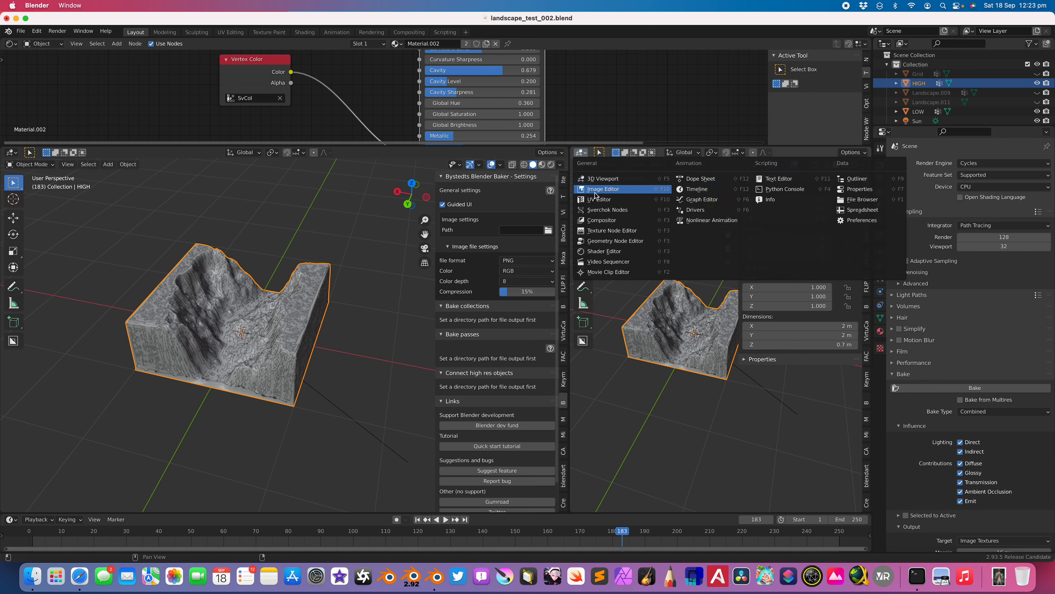
left_click(615, 193)
left_click(703, 152)
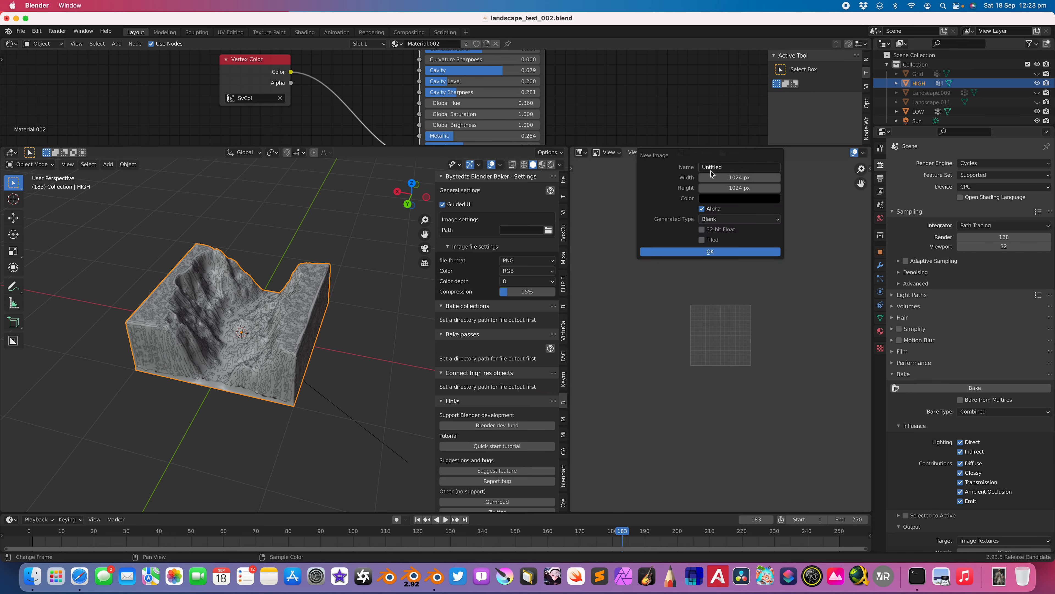
left_click(721, 253)
mouse_move(261, 243)
middle_mouse_down()
mouse_move(290, 237)
mouse_move(272, 258)
middle_mouse_up()
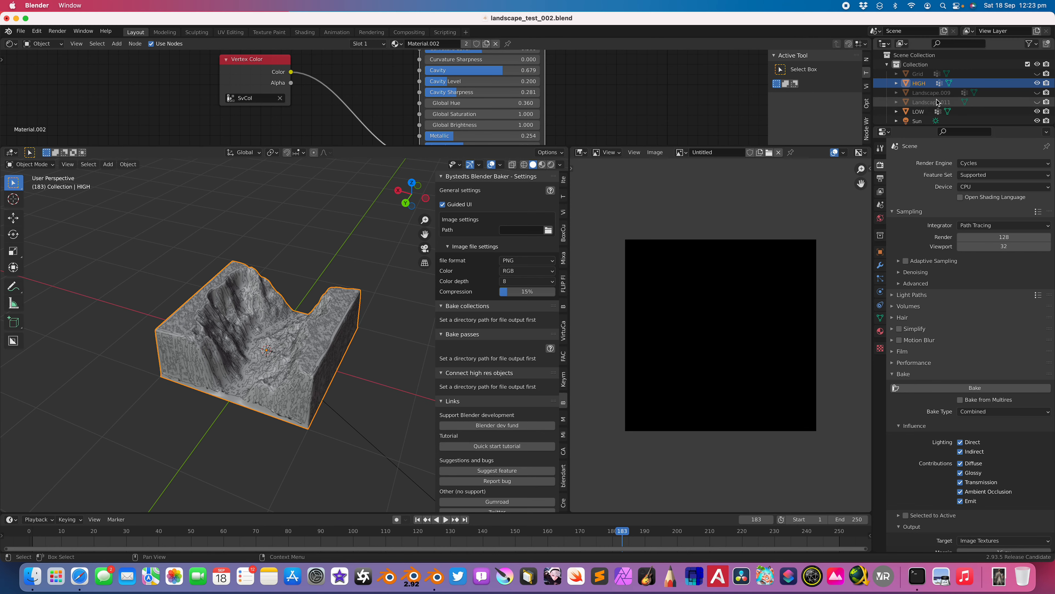
- Select LOW and replace its Material.002 with a newly created material
left_click_drag(925, 134, 925, 222)
left_click(919, 112)
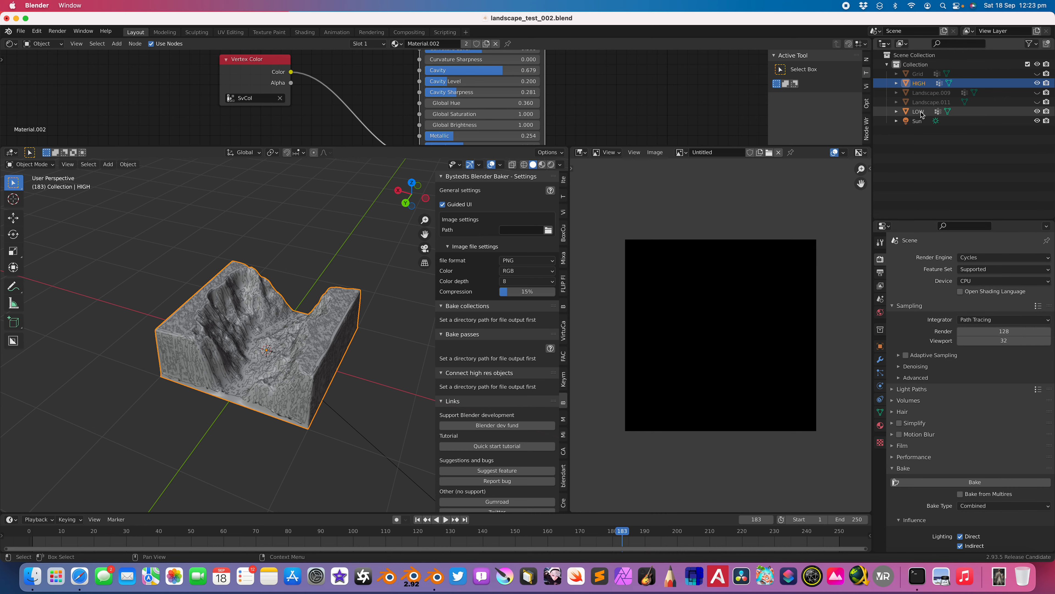
key("g")
right_click(255, 234)
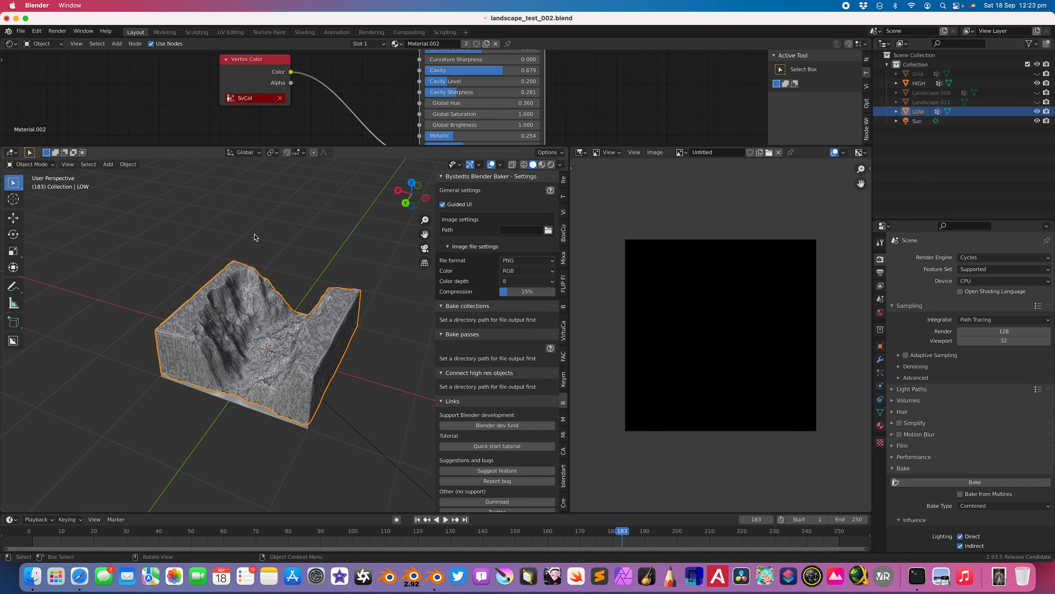
left_click(880, 425)
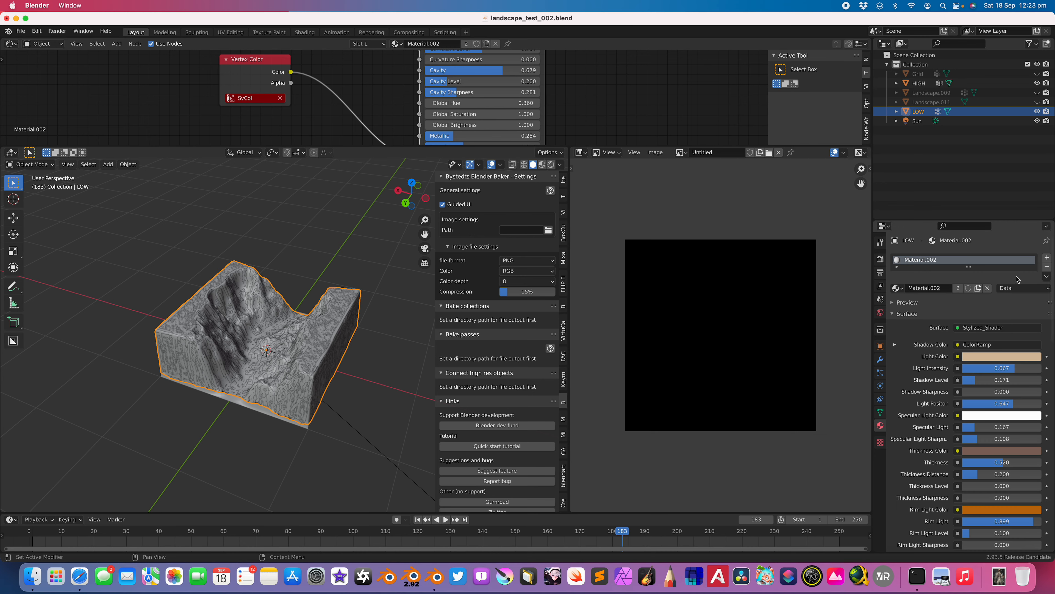
left_click(1048, 267)
left_click(994, 288)
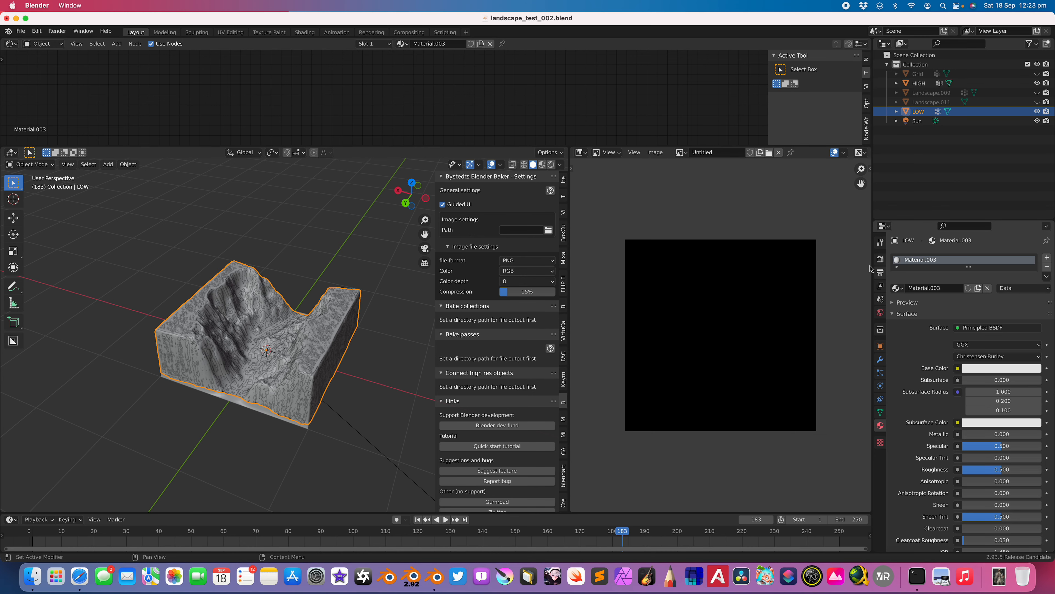
- Enlarge the shader editor and add an Image Texture node beside the Principled BSDF in LOW's new material
scroll(337, 285, "up", 1)
left_click_drag(409, 146, 391, 230)
scroll(334, 121, "down", 5)
middle_click_drag(399, 110, 303, 159)
key("Home")
key("shift+a")
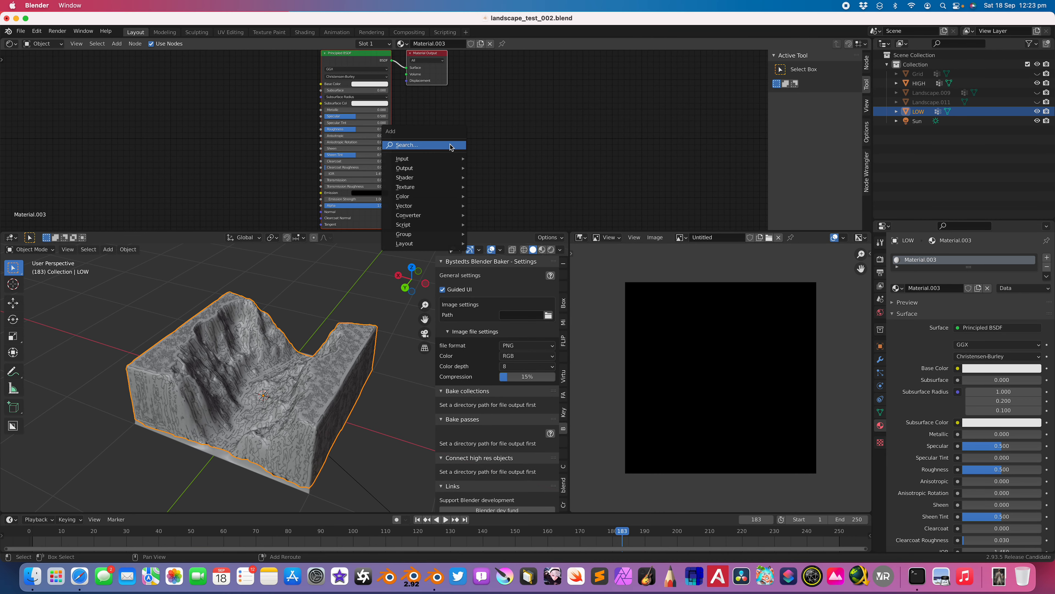
left_click(450, 145)
type("image")
key("Return")
left_click(474, 155)
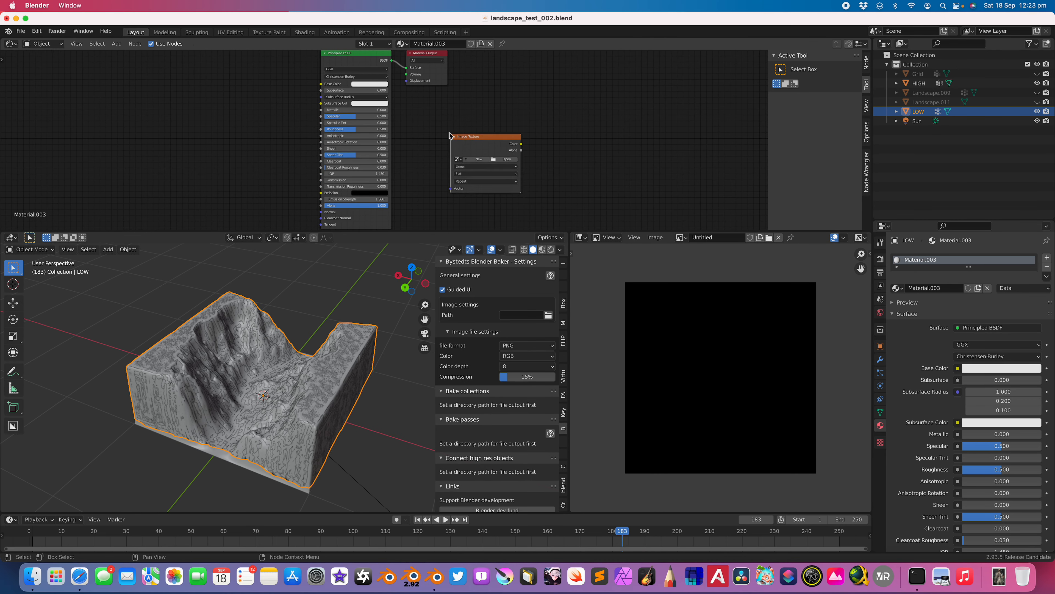
- Assign the Untitled image to the Image Texture node and reposition the node beside the shader
scroll(476, 156, "up", 2)
left_click(477, 163)
left_click(484, 184)
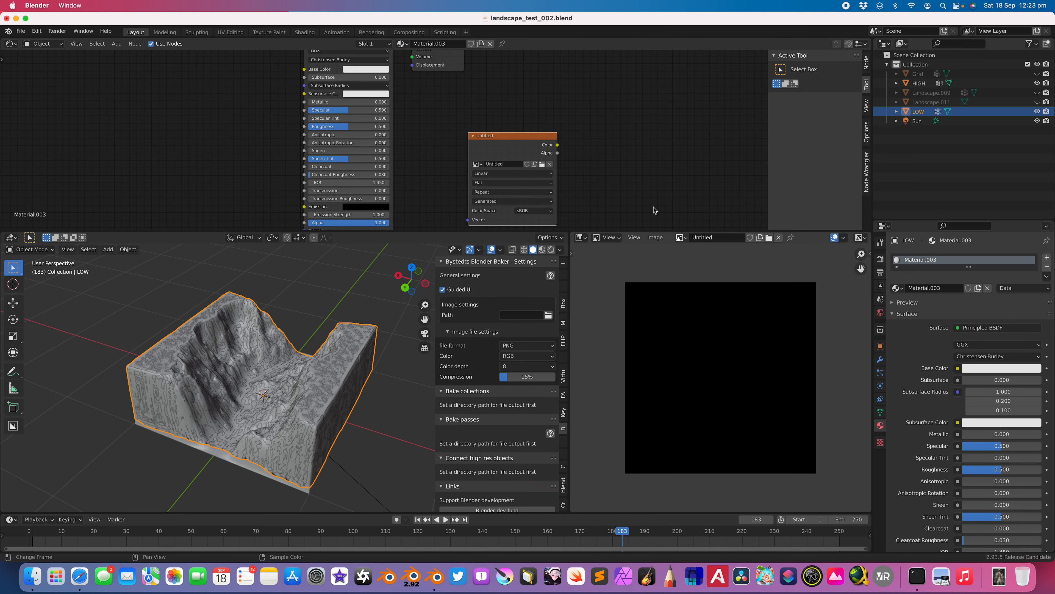
scroll(632, 195, "up", 2)
middle_click_drag(530, 153, 536, 127)
left_click_drag(494, 111, 488, 99)
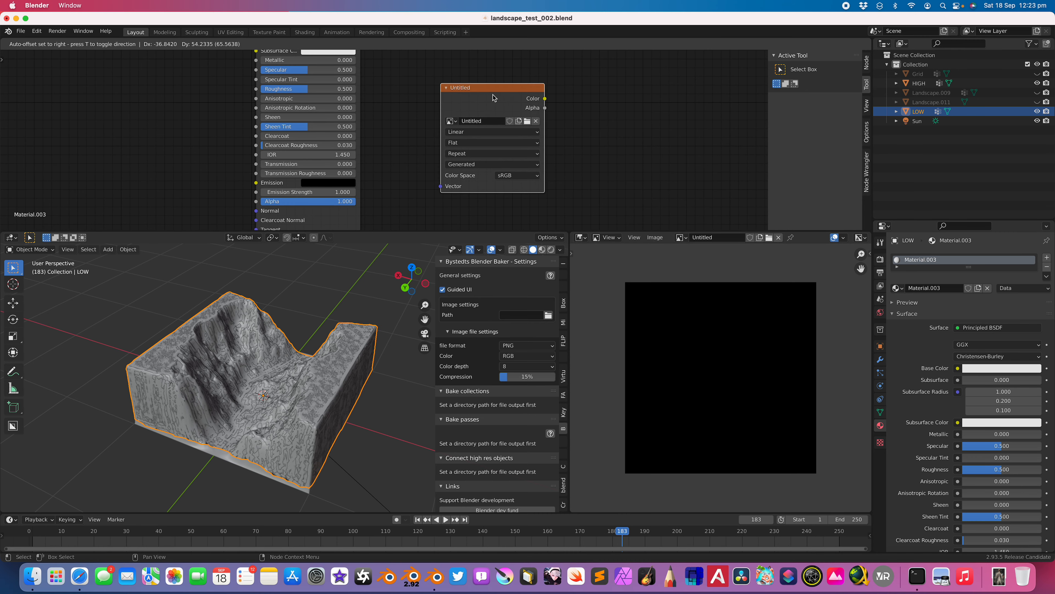
- Select HIGH together with LOW as the active object and enable Selected to Active baking with 0.02 m extrusion
left_click(918, 85)
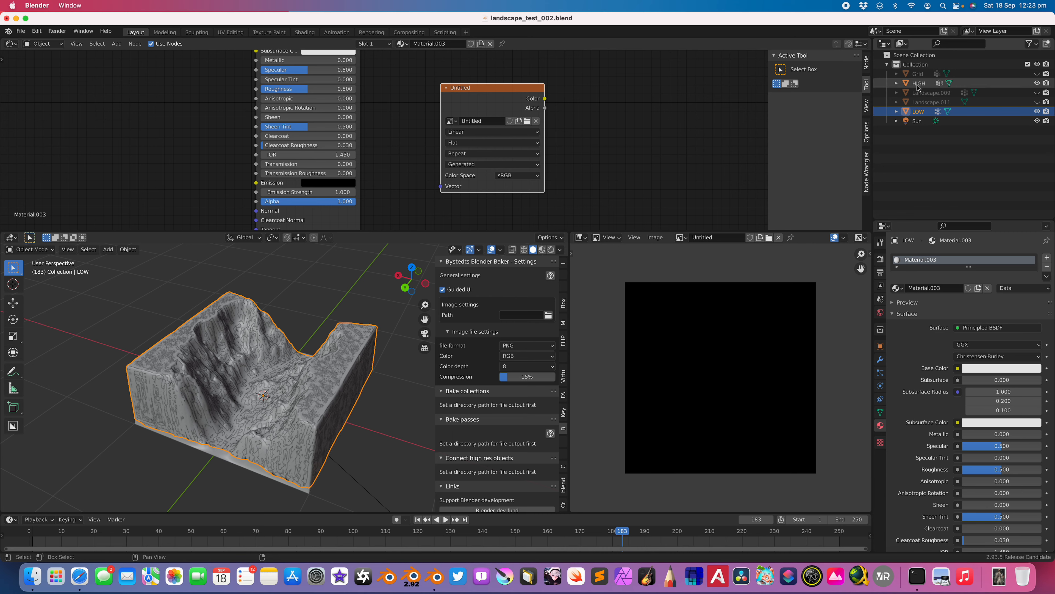
left_click(926, 113, "ctrl")
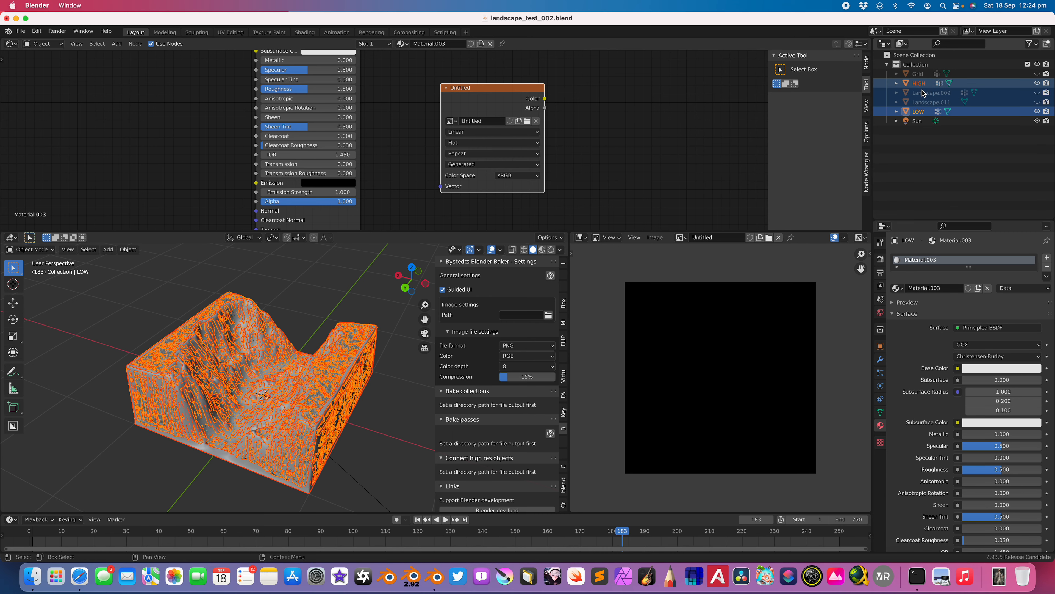
left_click(880, 258)
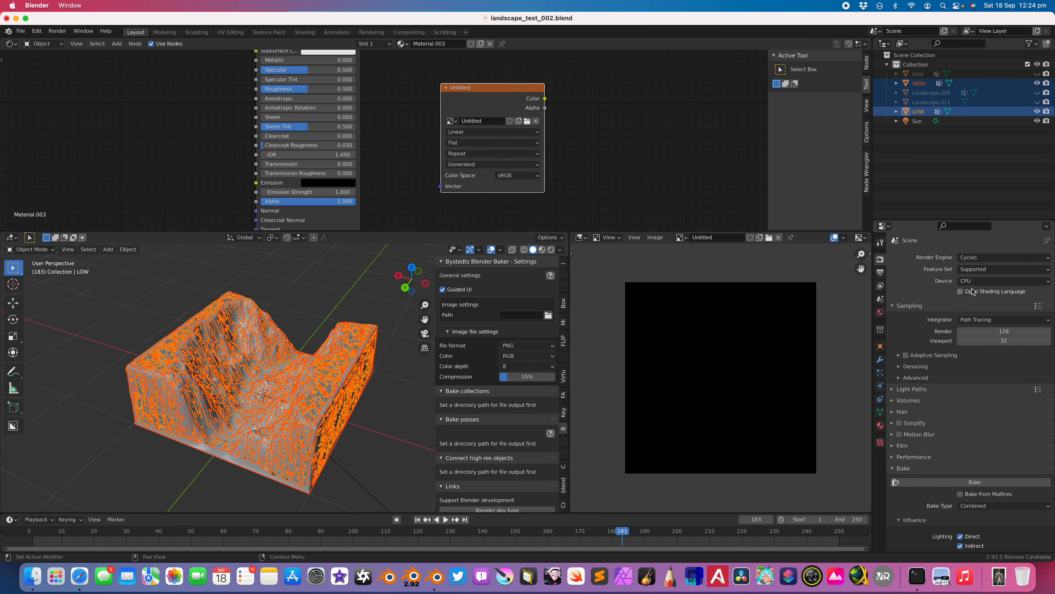
scroll(960, 329, "down", 6)
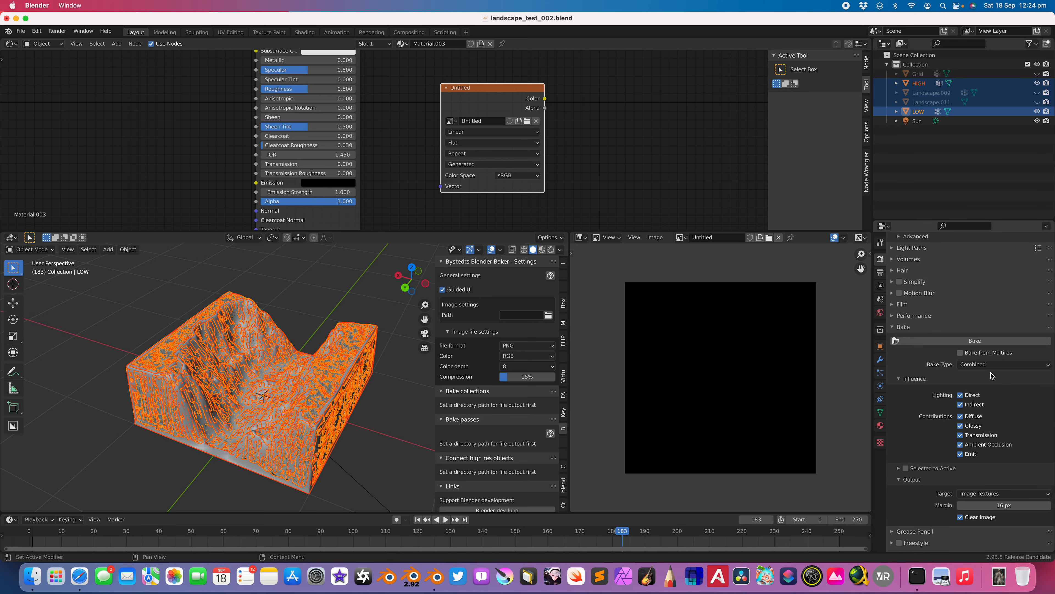
scroll(996, 372, "down", 1)
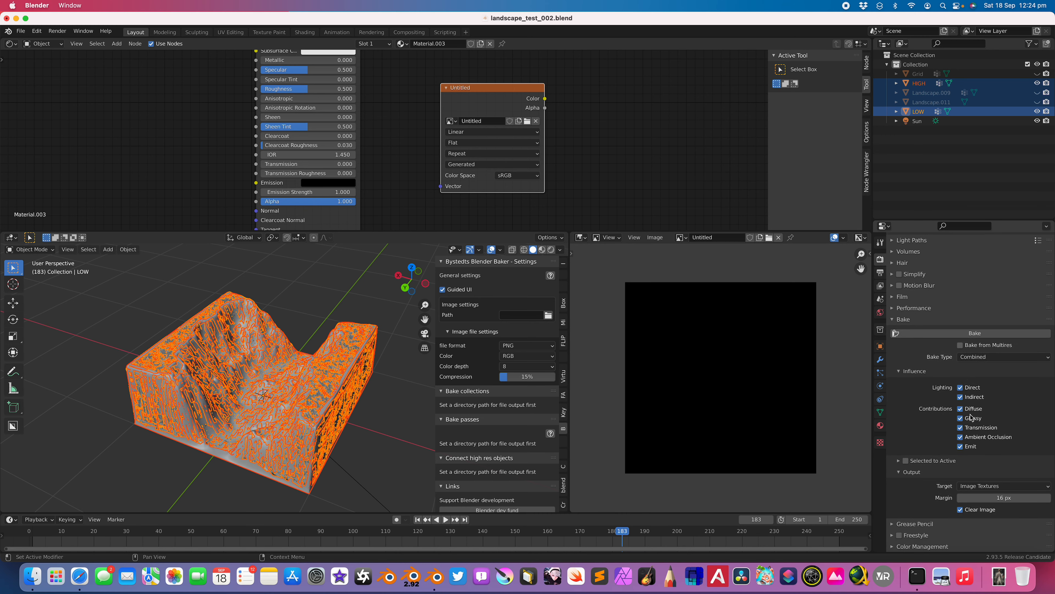
left_click(905, 461)
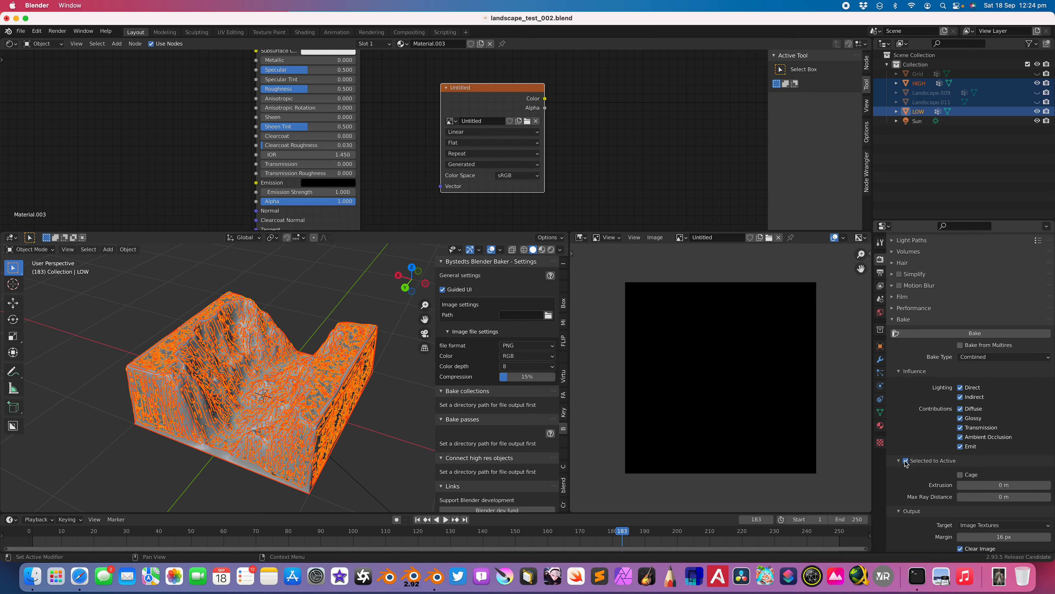
left_click(931, 461)
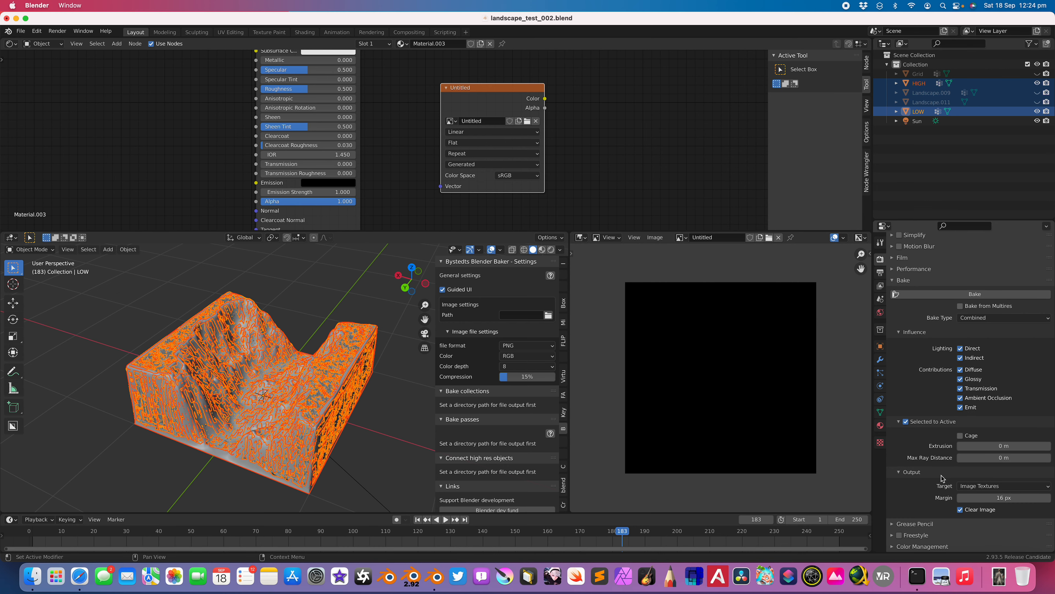
left_click(992, 444)
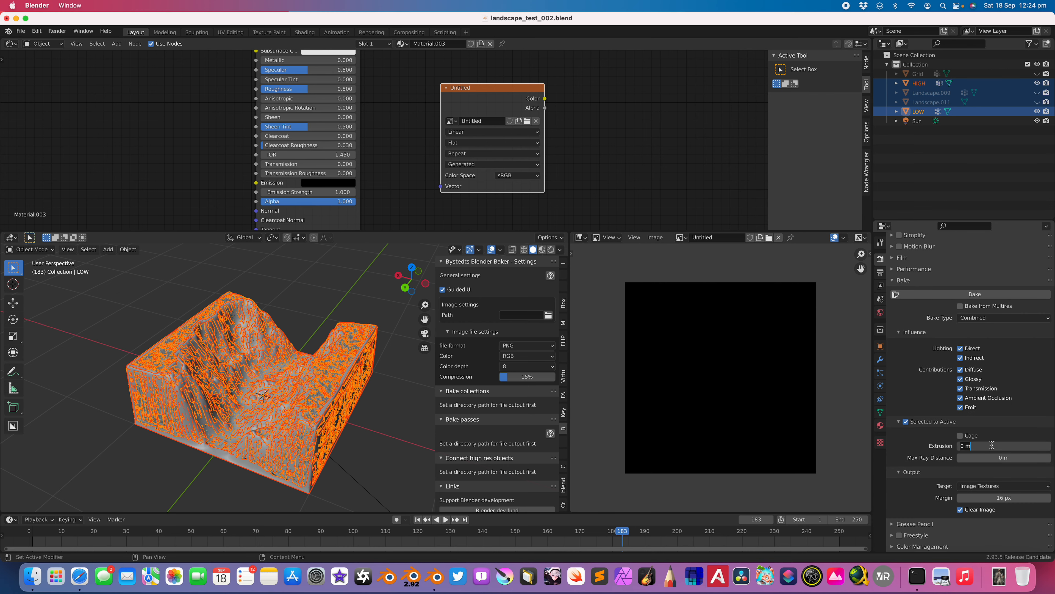
key("Return")
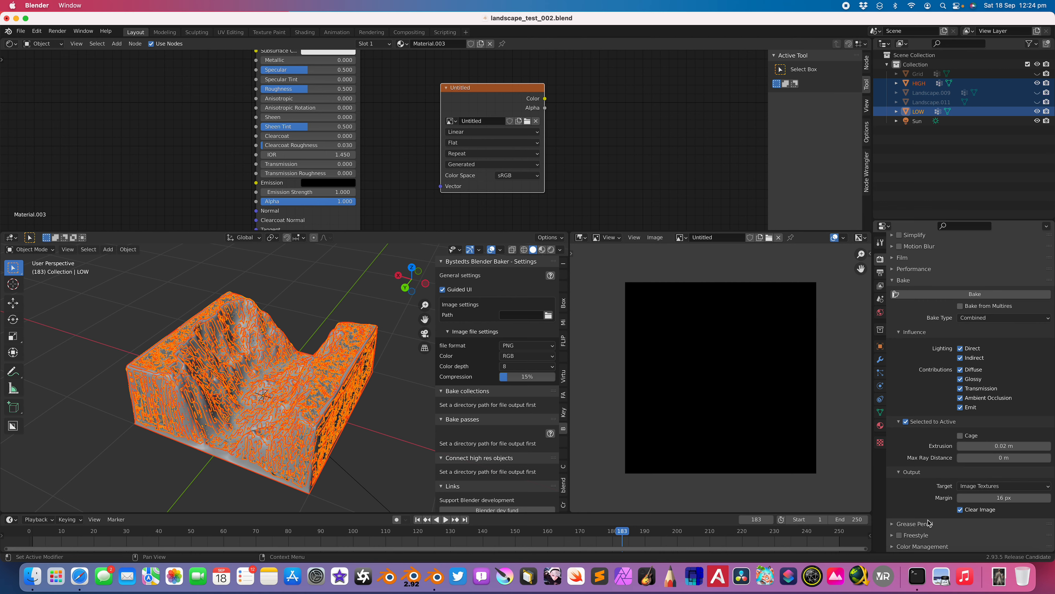
- Set the bake type to Diffuse with only the Color contribution and try to bake
left_click(981, 318)
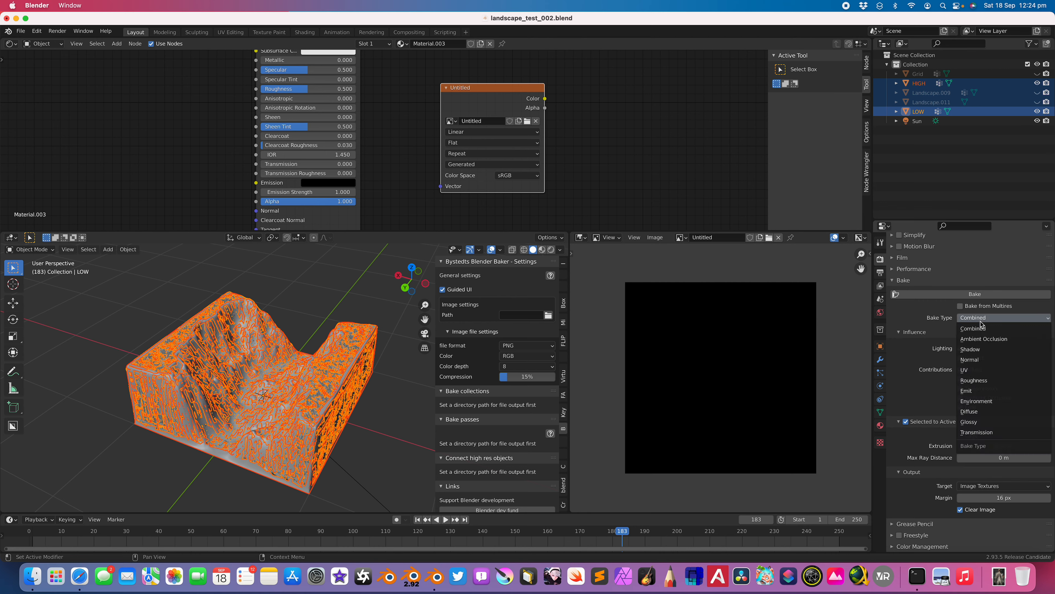
left_click(981, 411)
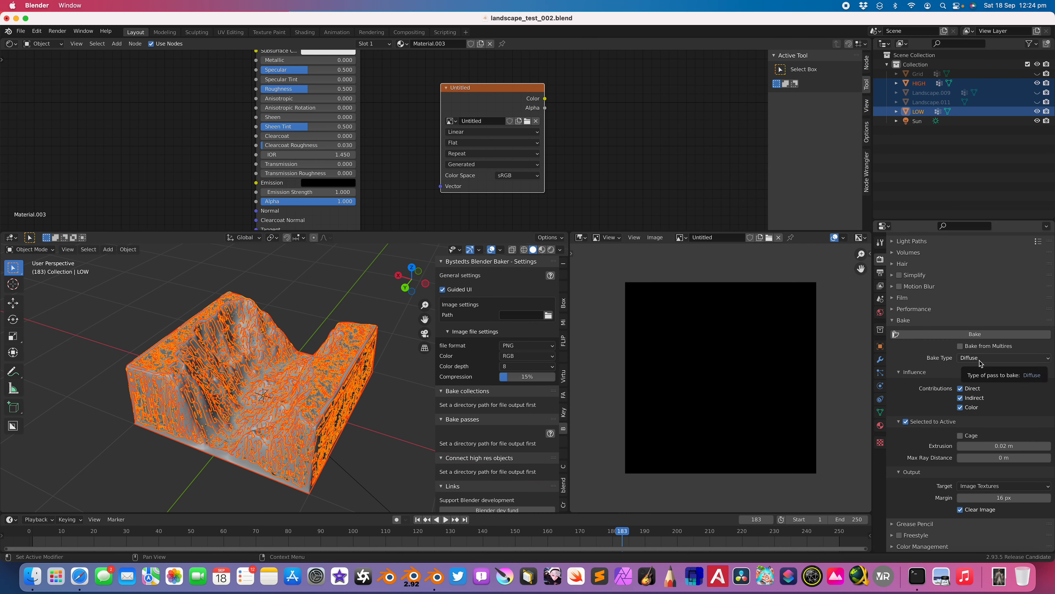
left_click(965, 335)
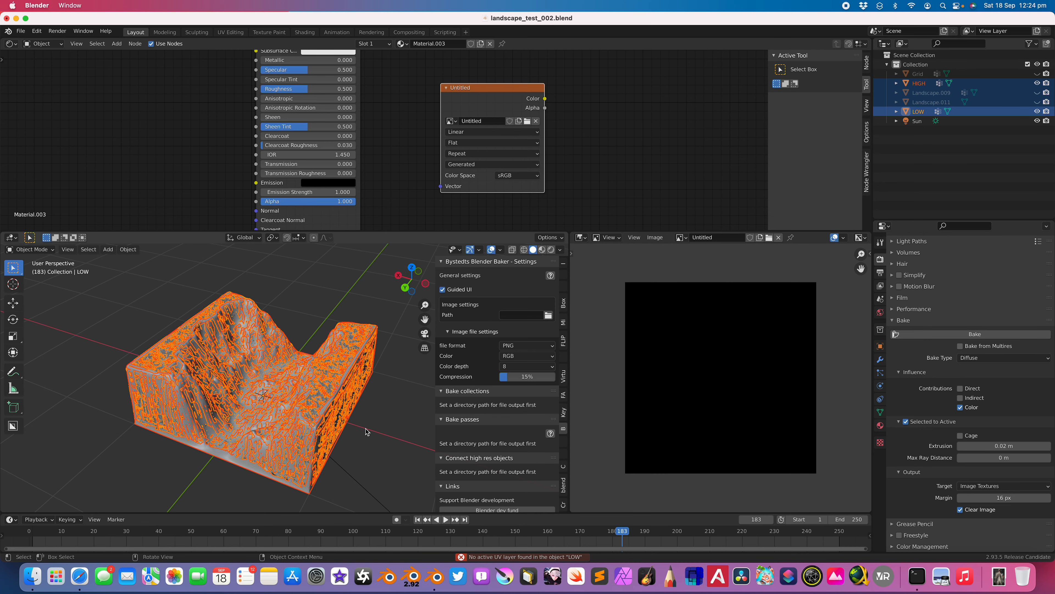
- Select only LOW, enter Edit Mode in the top orthographic view and select all of its geometry
left_click(919, 111)
middle_click_drag(324, 353, 341, 372)
key("Tab")
left_click(411, 272)
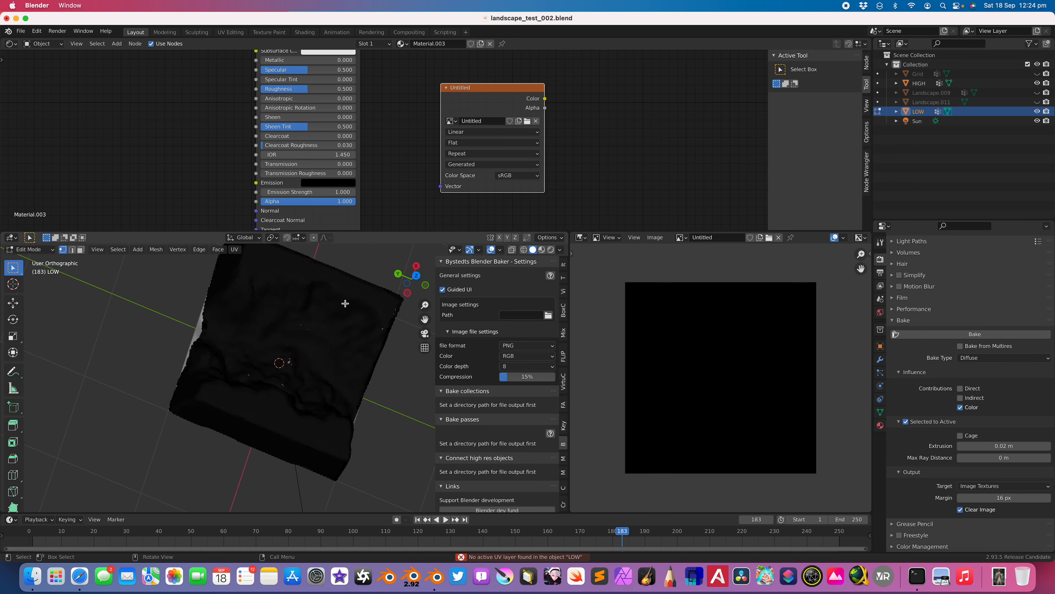
key("a")
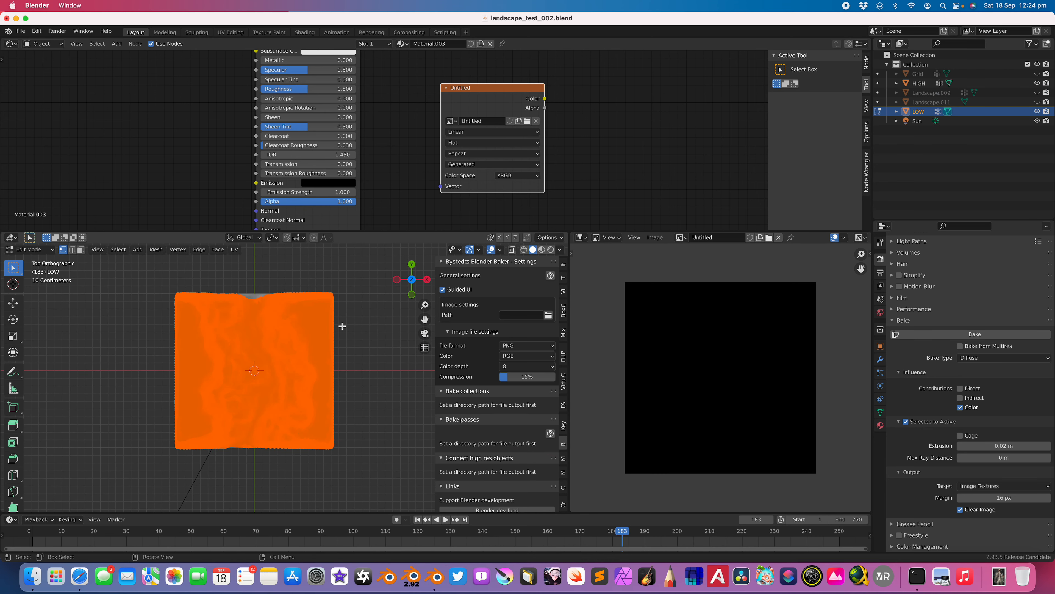
- Search the available commands for "planar", "uv map" and "smart" to find a suitable UV projection
key("F3")
type("planar")
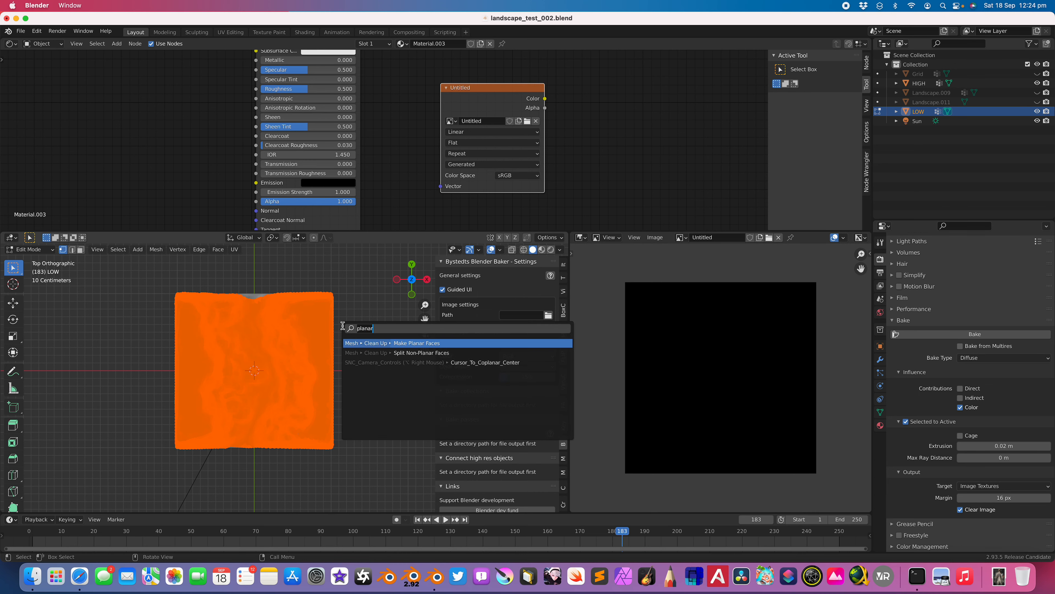
key("BackSpace")
key("BackSpace")
key("BackSpace")
key("BackSpace")
key("BackSpace")
key("BackSpace")
type("uv map")
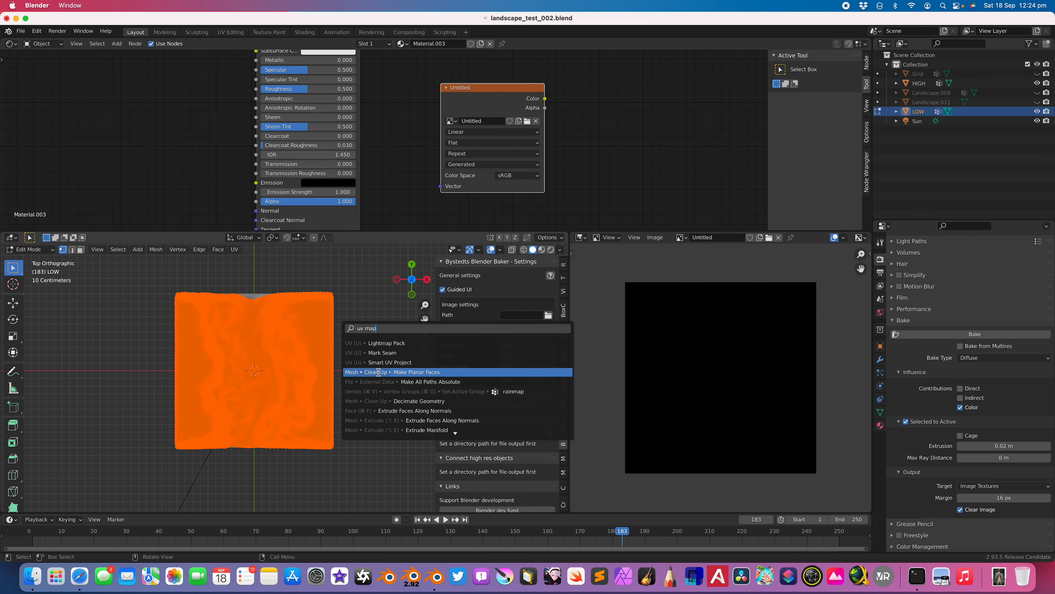
key("BackSpace")
key("BackSpace")
key("BackSpace")
key("BackSpace")
key("BackSpace")
key("BackSpace")
type("smart")
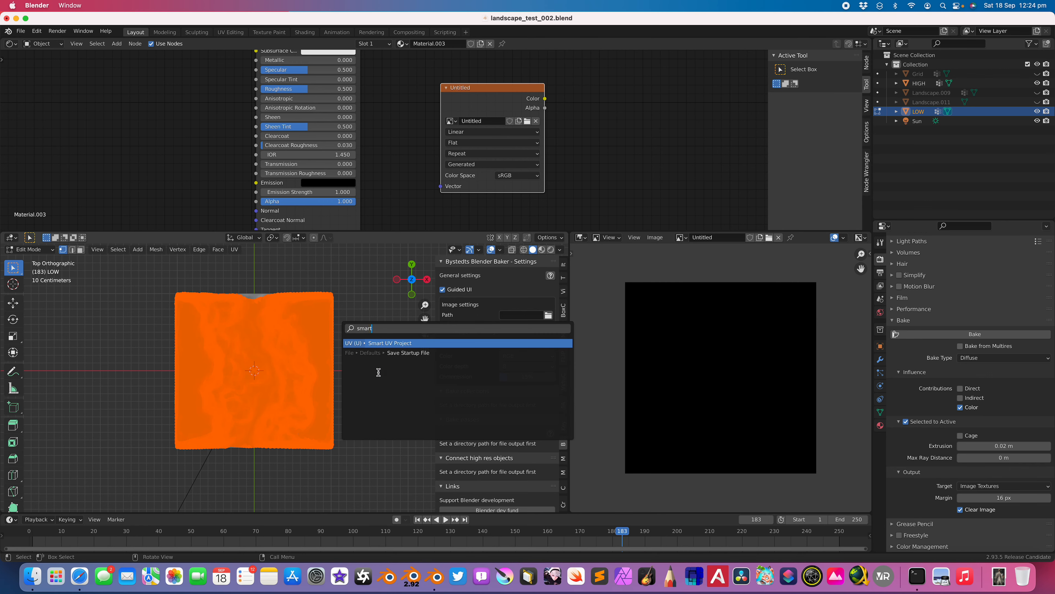
- Unwrap LOW's selected geometry with Project from View (Bounds) and return to Object Mode
key("BackSpace")
key("BackSpace")
key("BackSpace")
key("BackSpace")
key("BackSpace")
type("project")
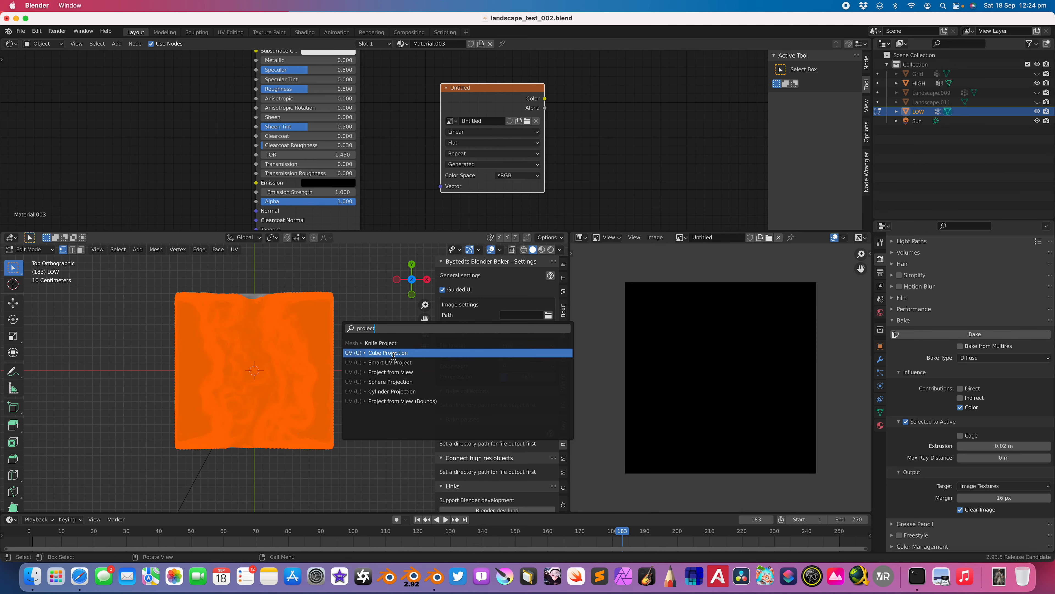
left_click(402, 402)
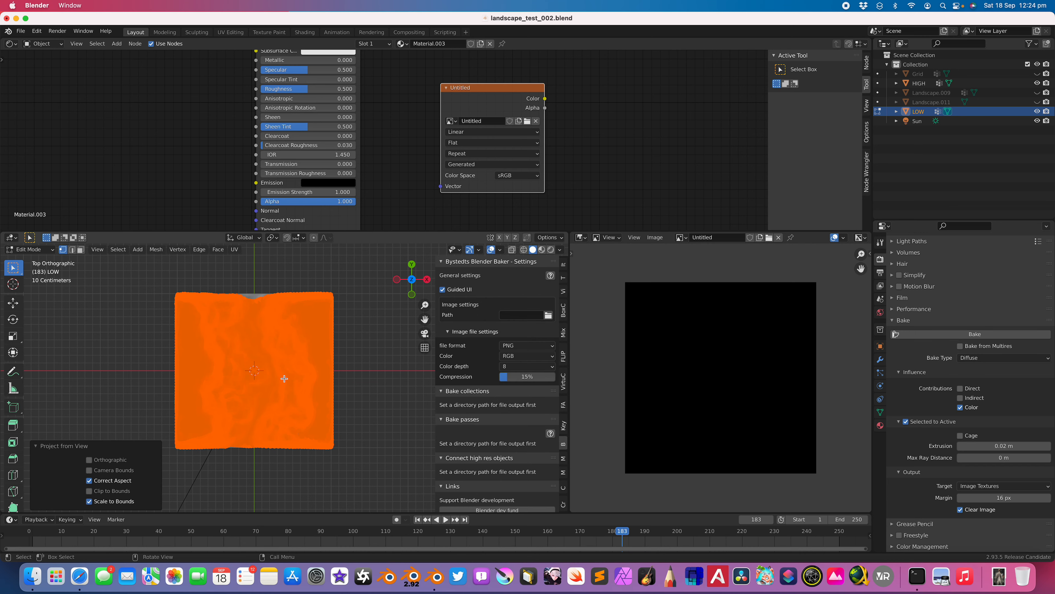
key("Tab")
- Add HIGH to the selection with LOW kept active, and start the diffuse color bake but cancel it
middle_click_drag(293, 377, 282, 328)
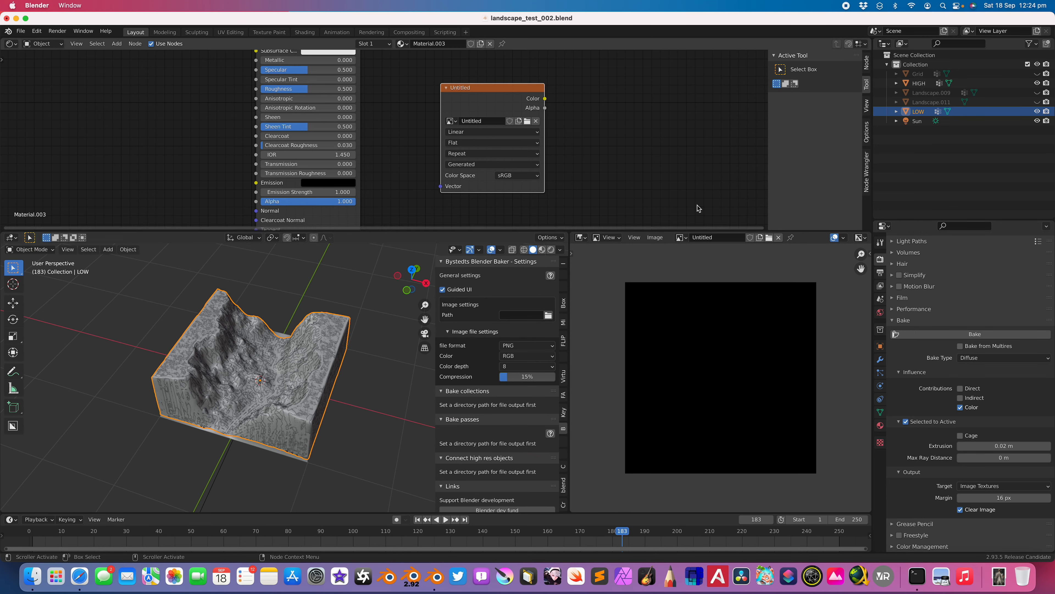
left_click(919, 84, "ctrl")
left_click(938, 335)
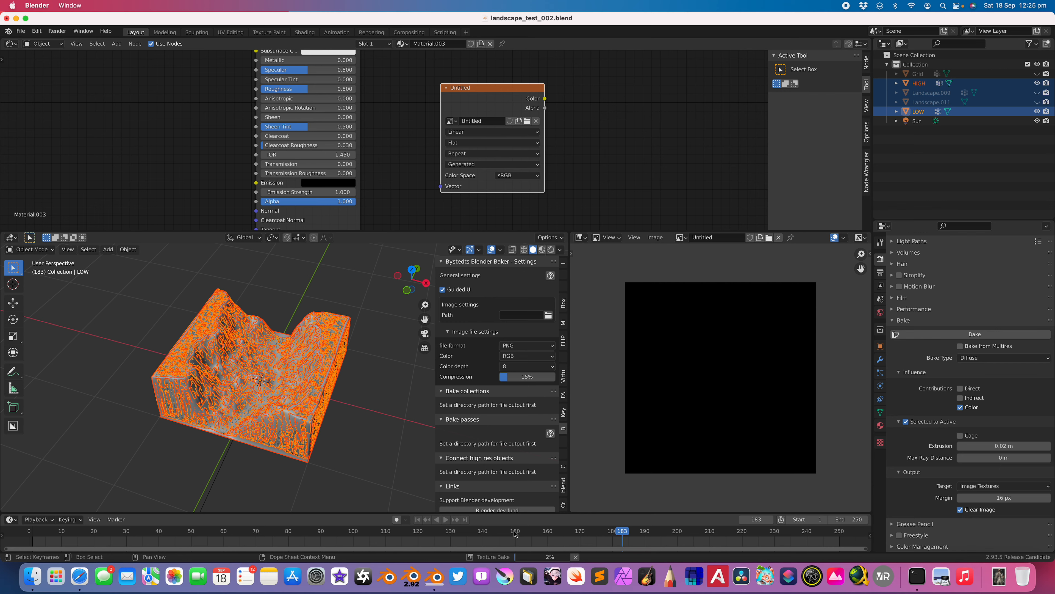
left_click(576, 557)
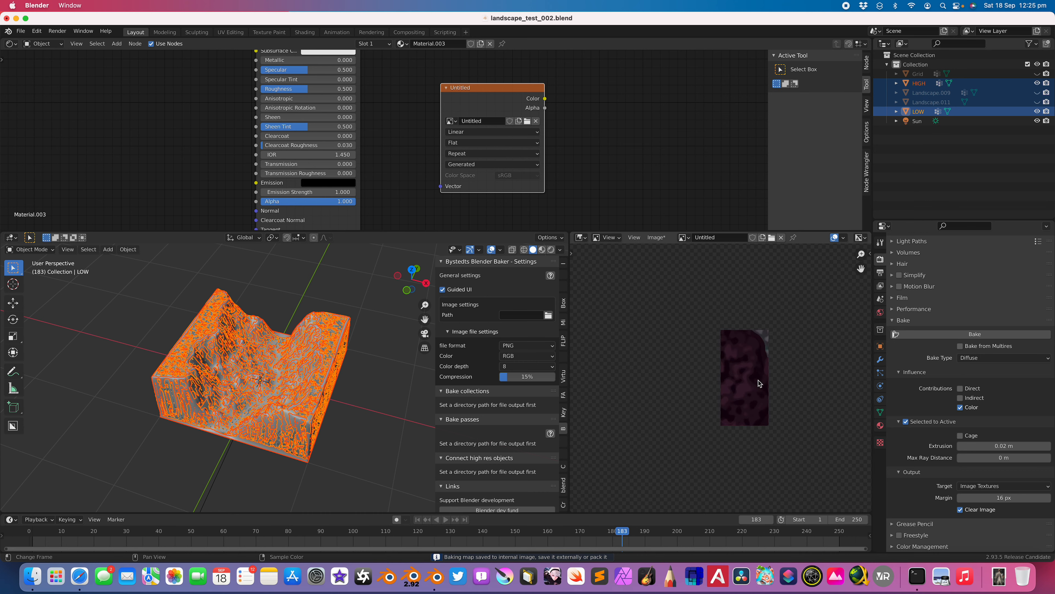
scroll(766, 303, "down", 1)
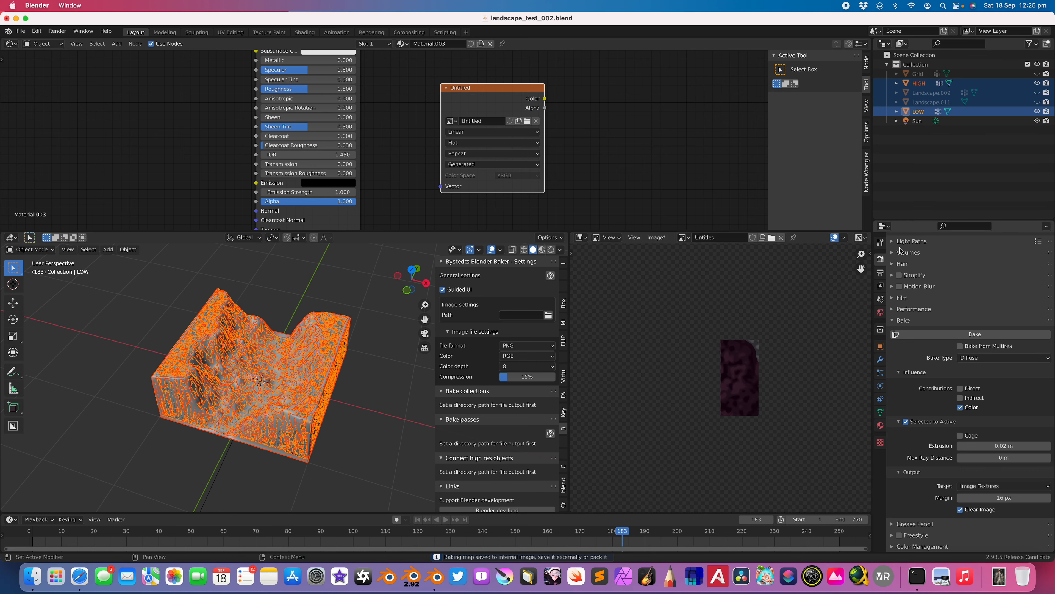
- Set the Cycles render samples to 1 and save the blend file
left_click(880, 272)
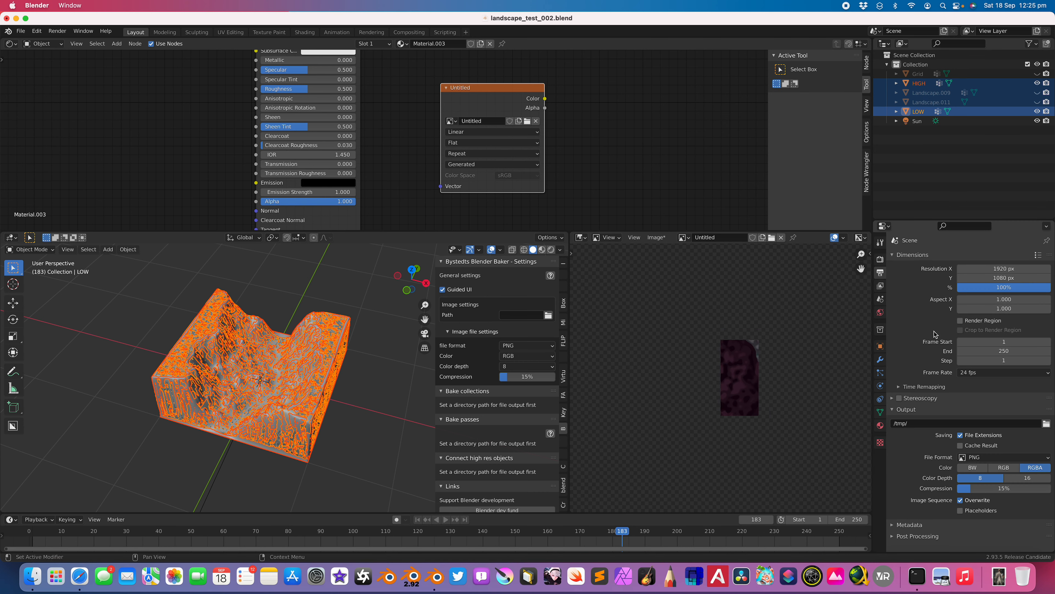
left_click(880, 258)
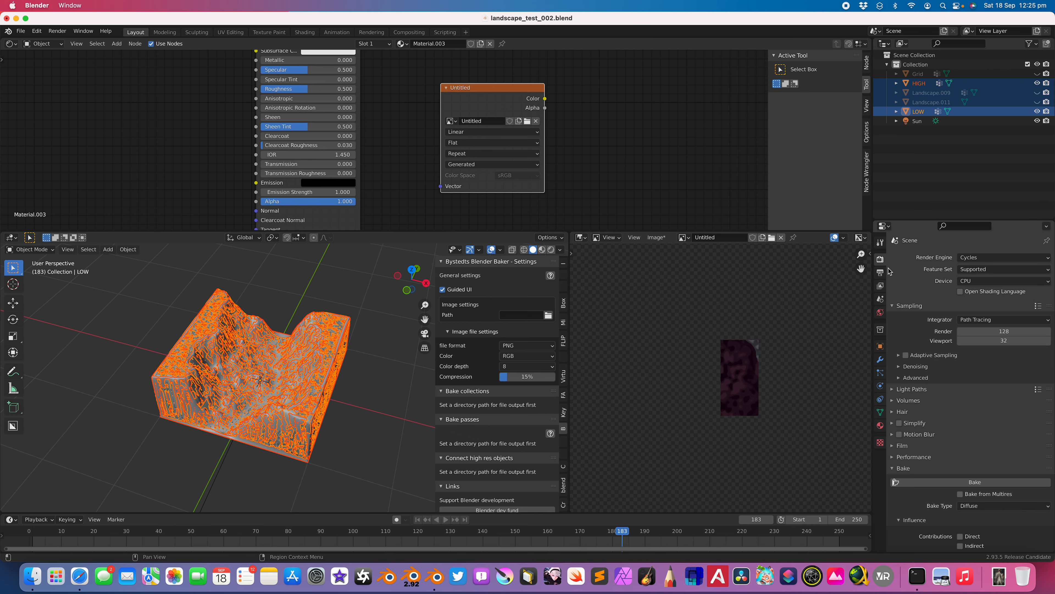
left_click(1002, 331)
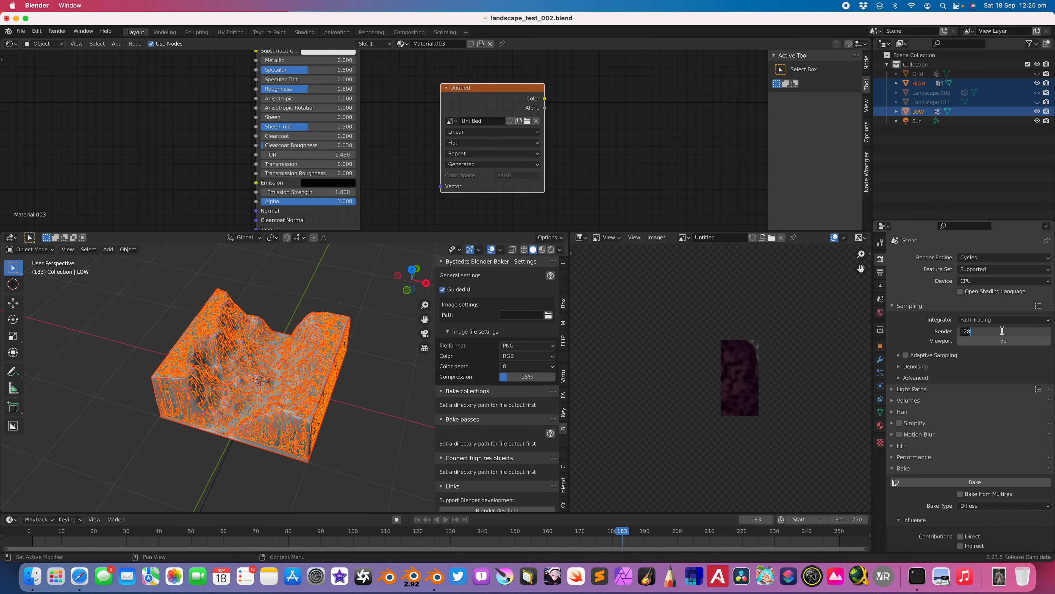
type("10")
key("Return")
key("super+s")
left_click(951, 332)
type("1")
key("Return")
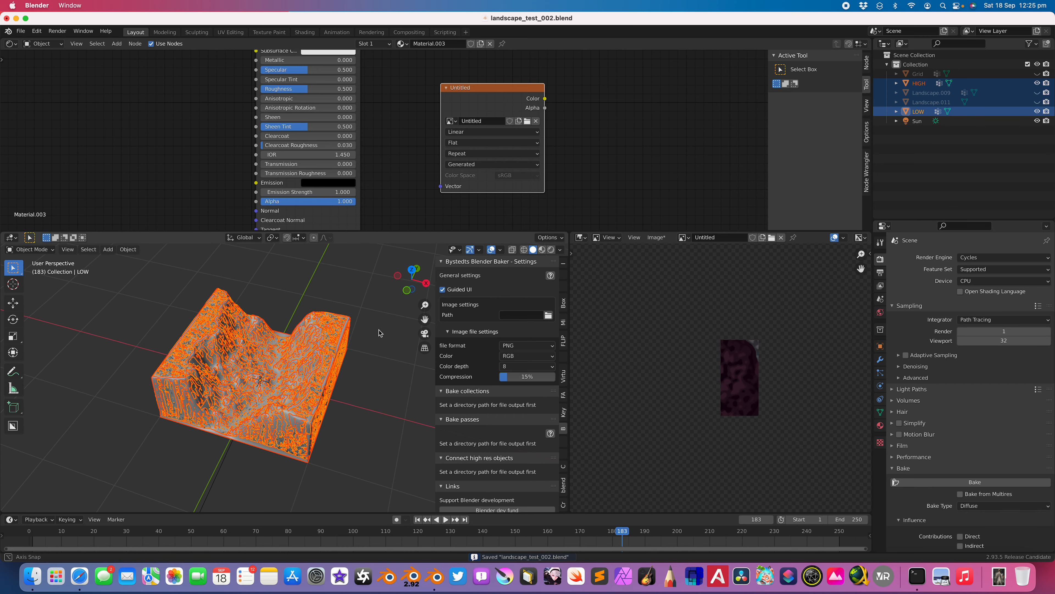
- Bake the diffuse color from HIGH onto LOW's Untitled image
middle_click_drag(380, 327, 377, 331)
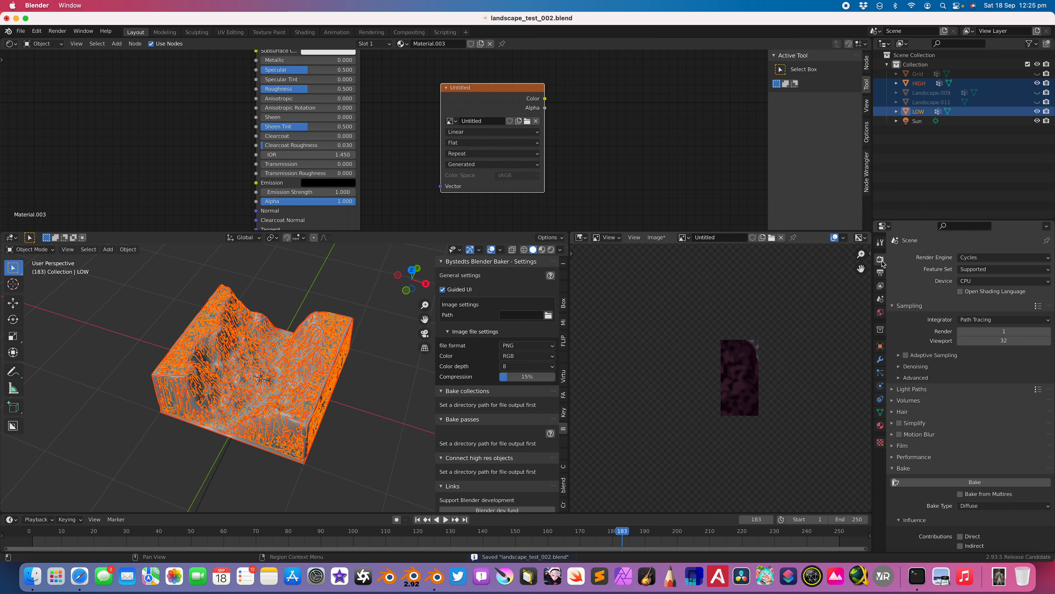
scroll(986, 478, "down", 1)
left_click(986, 475)
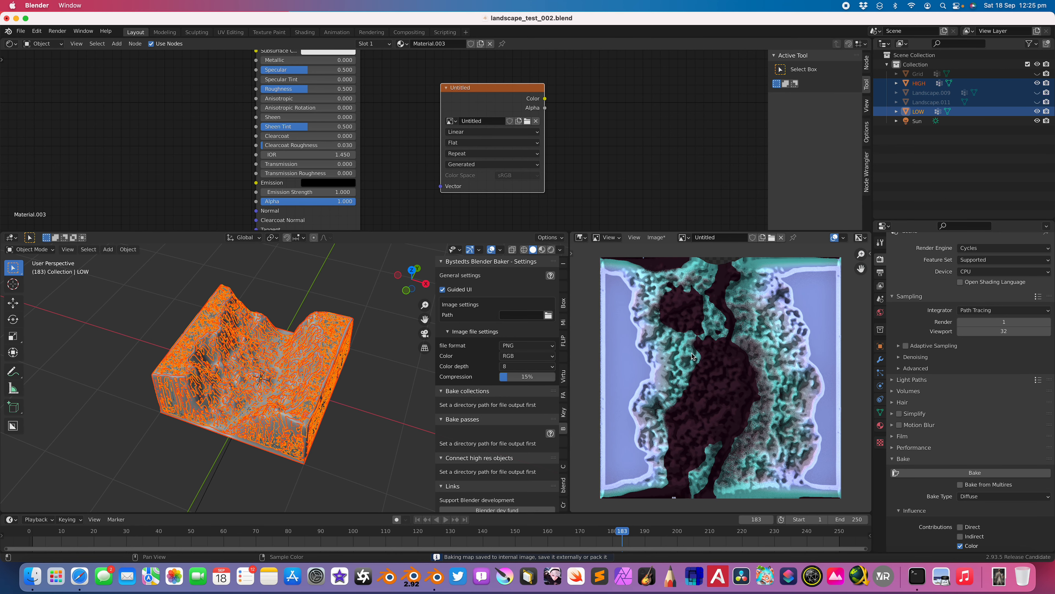
- Save the baked color image as landscape_diff.png in the Desktop folder
left_click(657, 237)
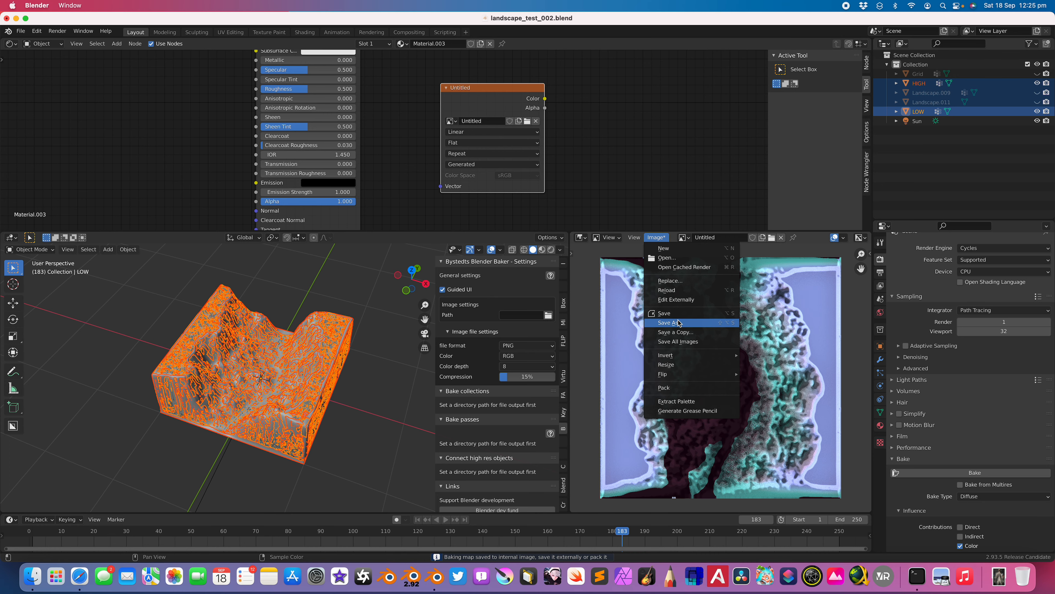
left_click(677, 324)
left_click(441, 499)
type("landscape_bake.png")
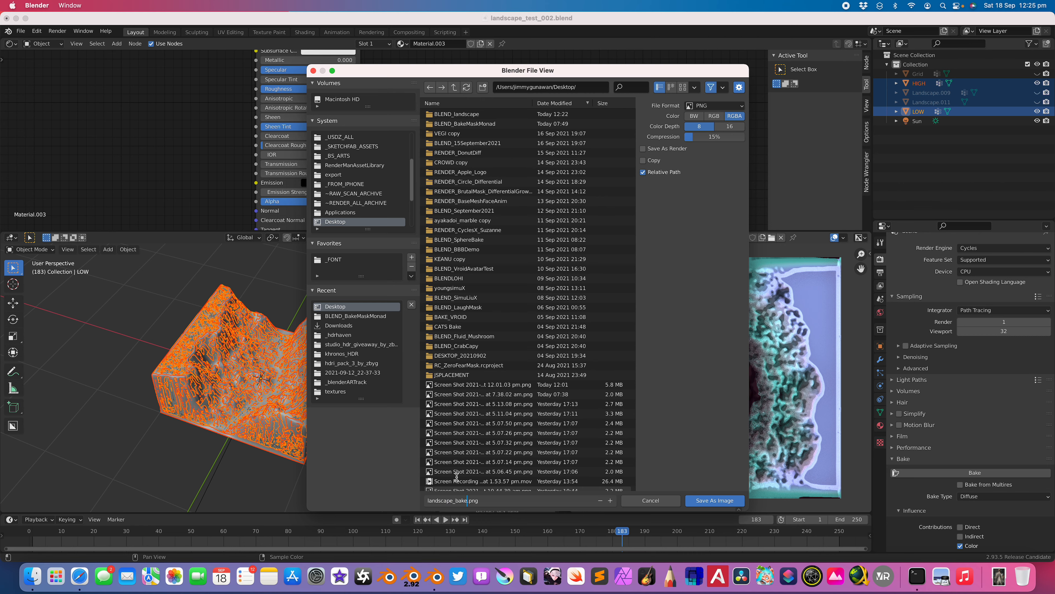
key("Return")
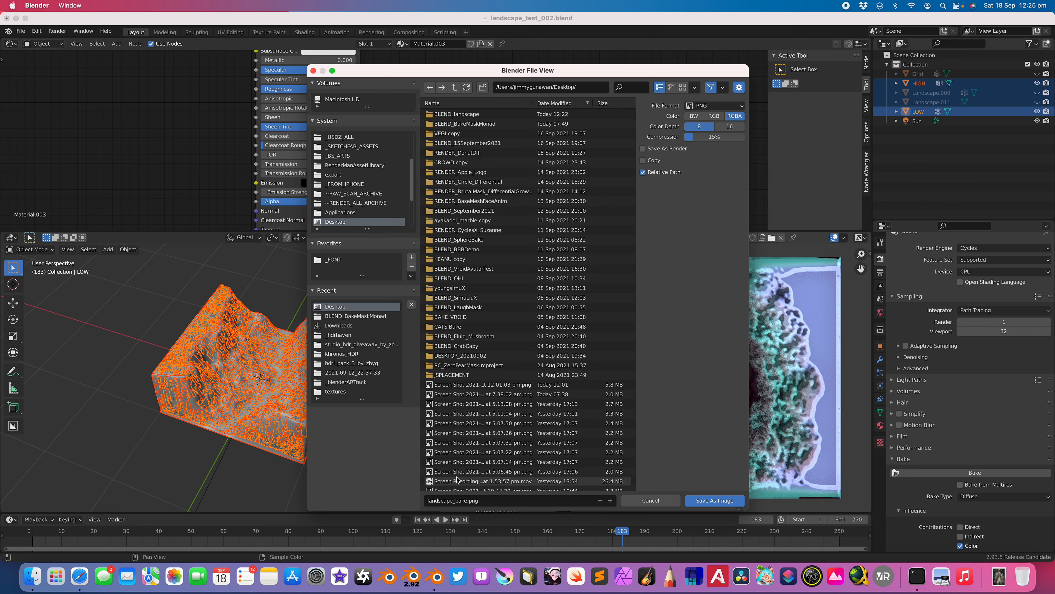
double_click(466, 500)
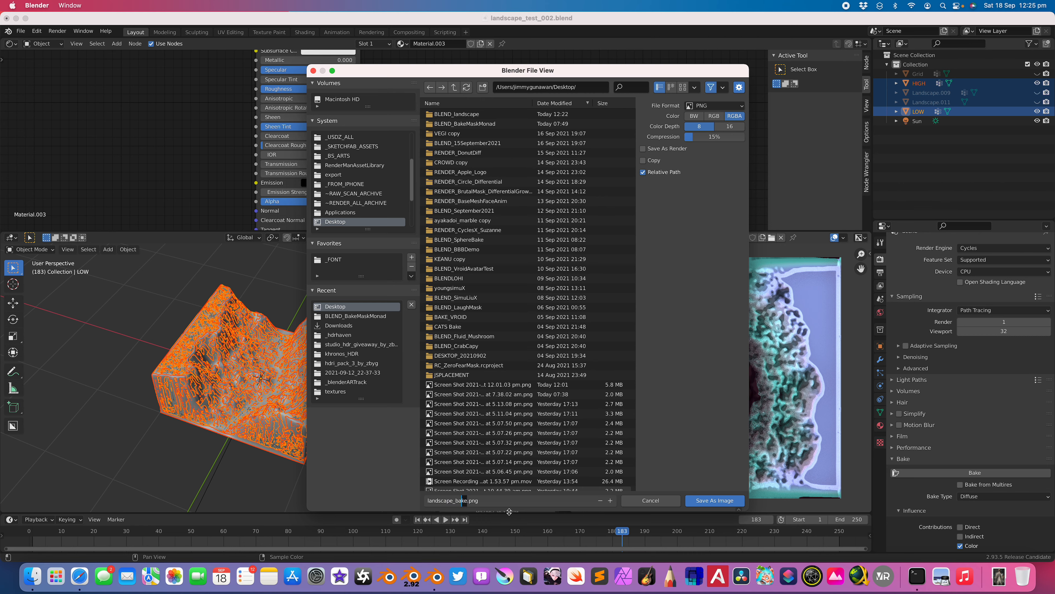
key("Return")
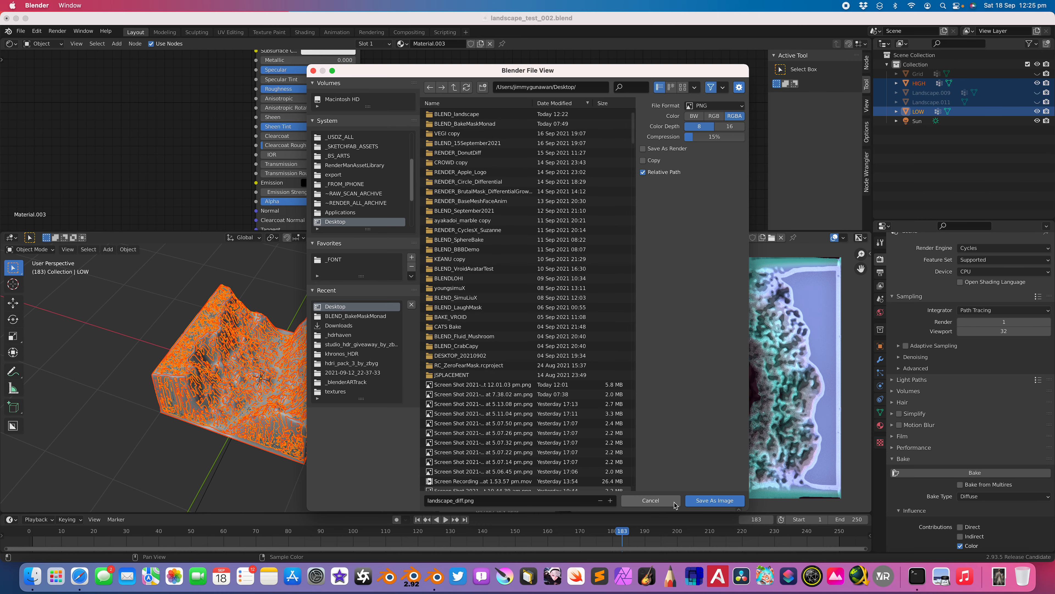
left_click(691, 500)
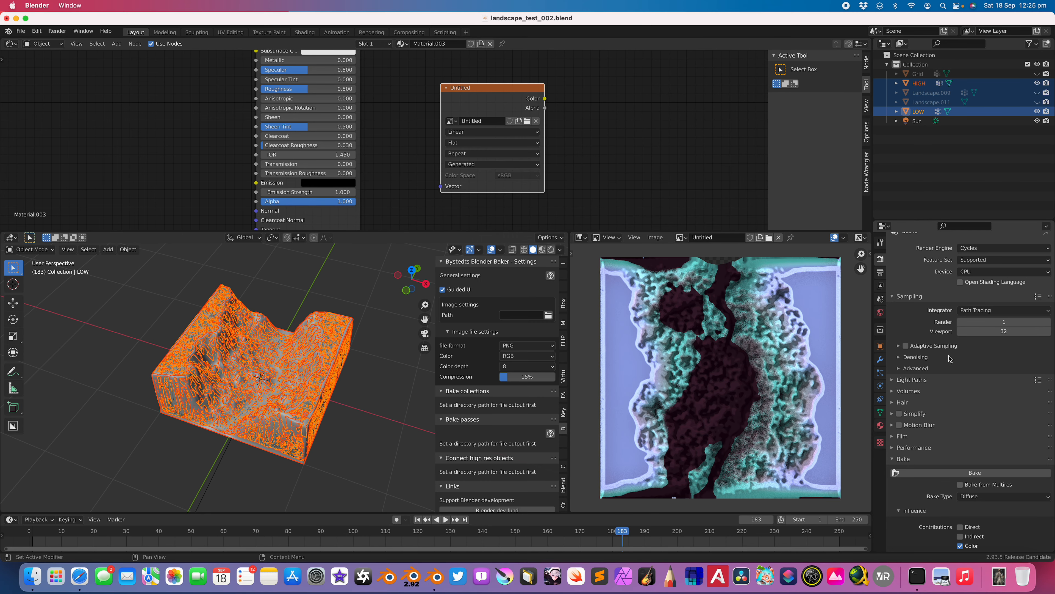
- Switch the bake type to Normal and bake the normal map from HIGH onto LOW
scroll(993, 508, "down", 2)
left_click(983, 459)
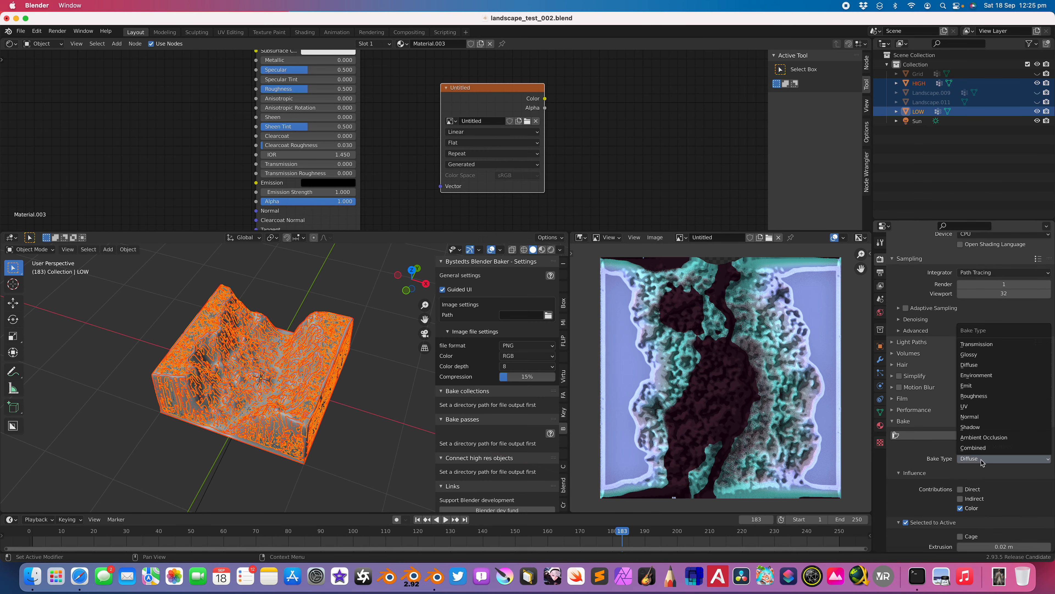
left_click(987, 417)
scroll(988, 416, "down", 1)
left_click(987, 417)
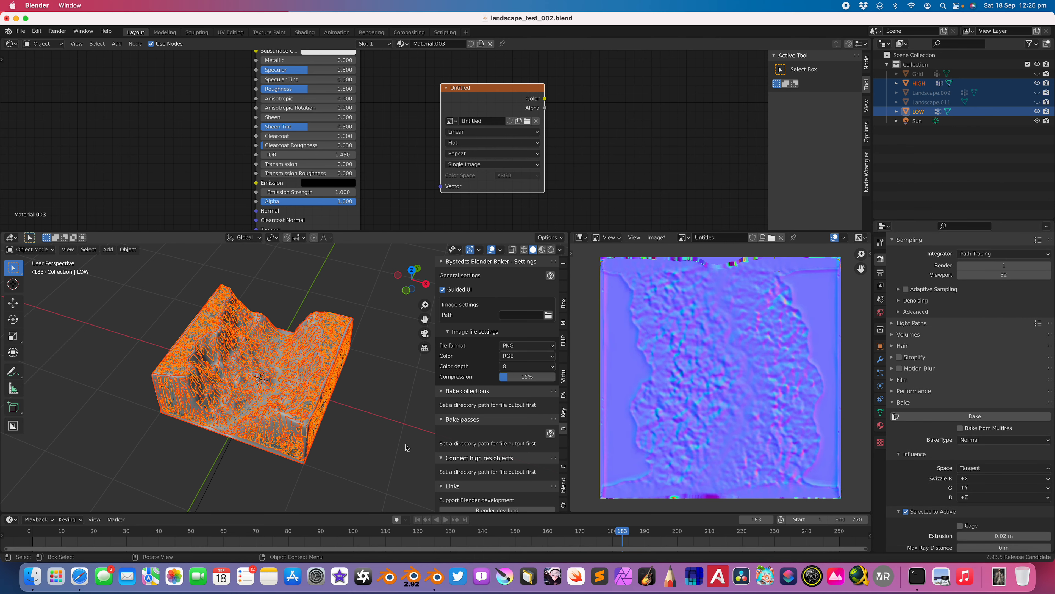
- Save the baked normal map as landscape_normal.png on the Desktop and save the blend file
left_click(657, 236)
left_click(672, 325)
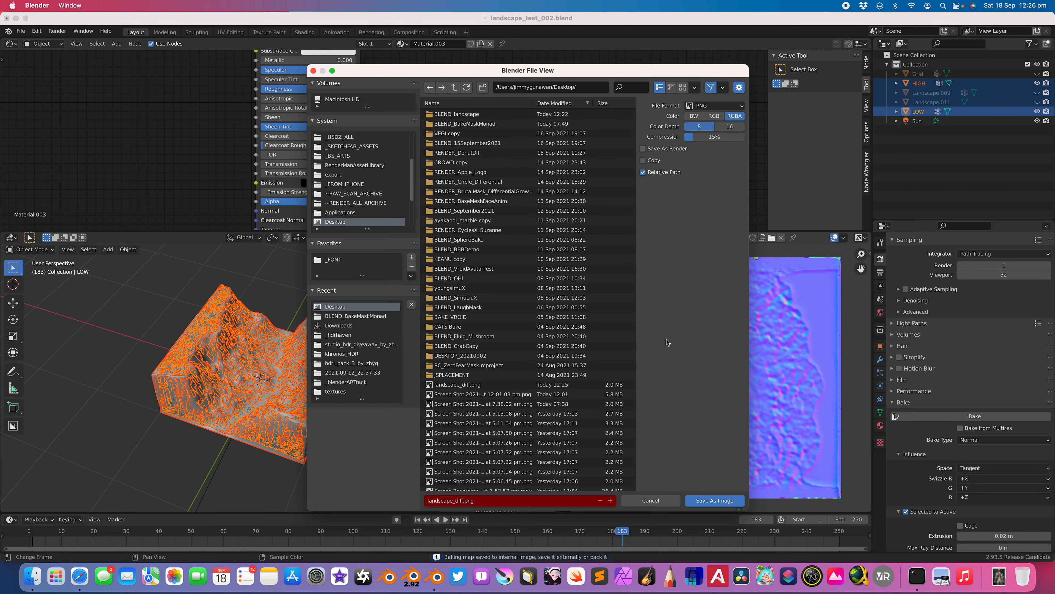
left_click(464, 499)
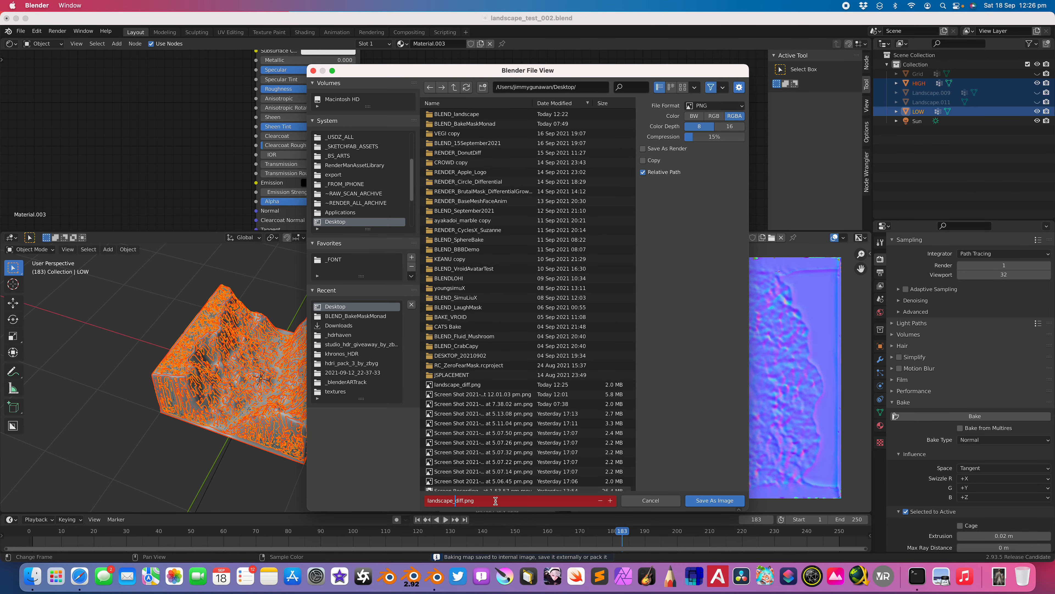
type("normal")
key("Return")
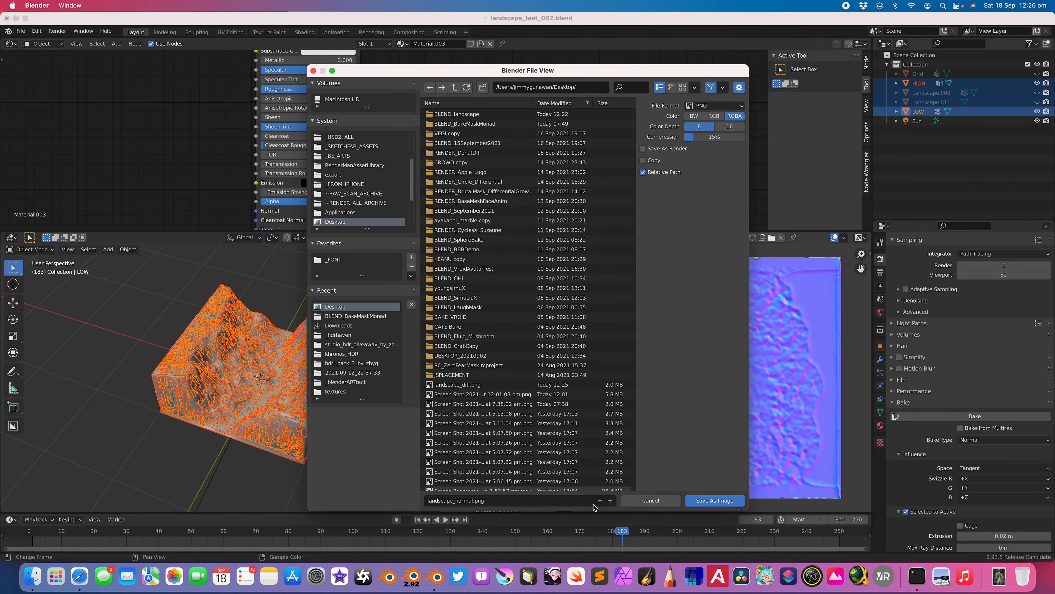
left_click(714, 501)
key("super+s")
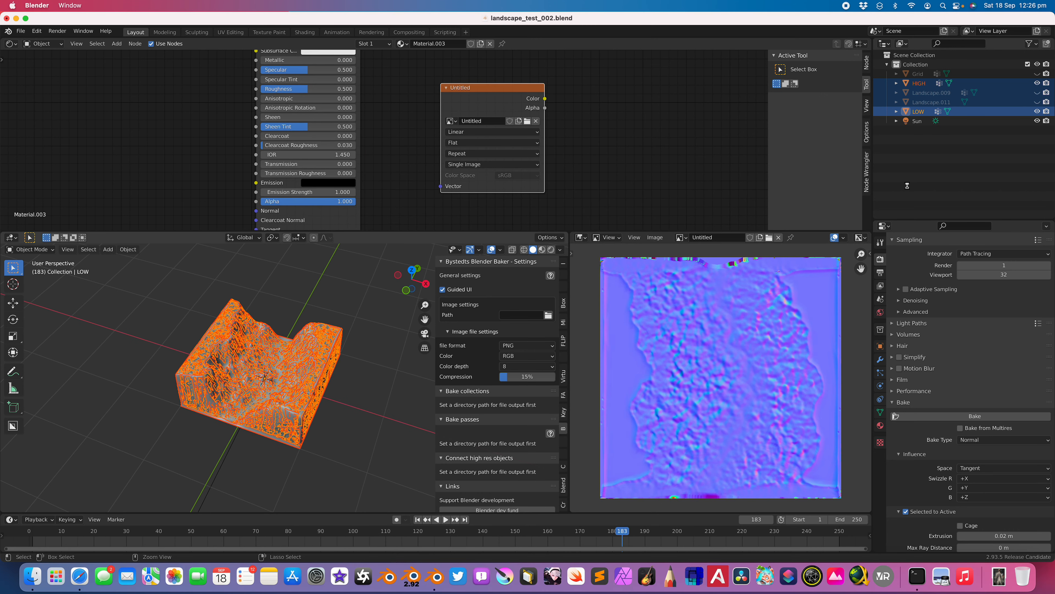
- Select only LOW and export it as the glTF Binary file landscape_test_002.glb to the Desktop folder
left_click(918, 112)
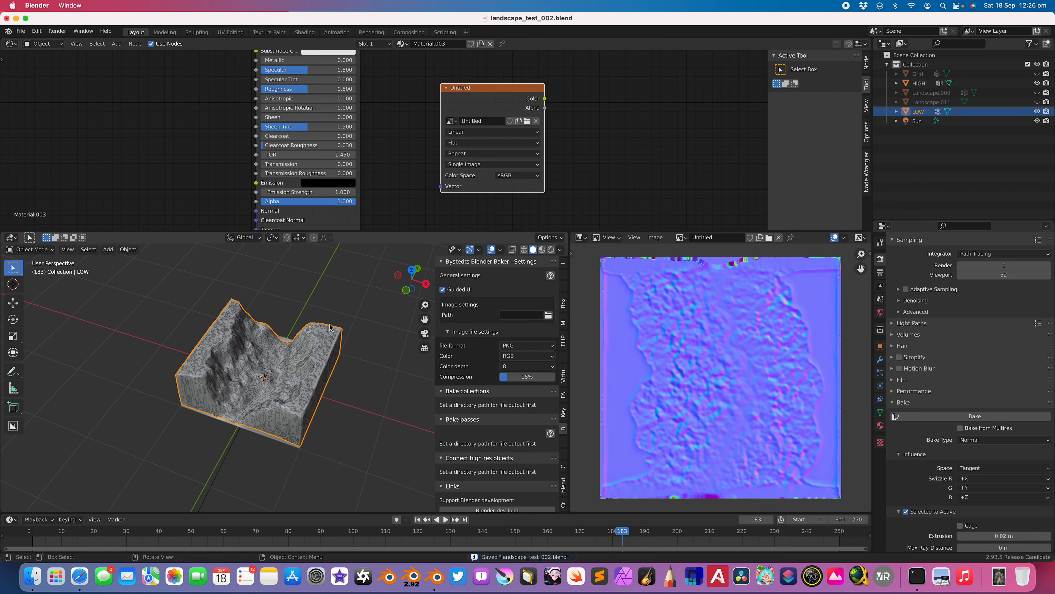
left_click(20, 31)
mouse_move(58, 167)
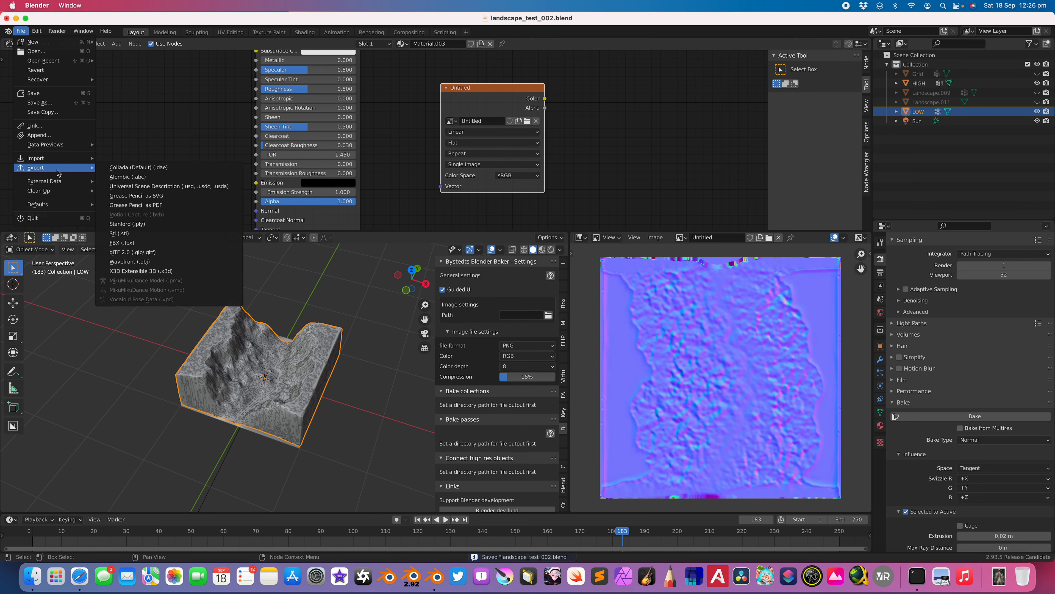
left_click(157, 252)
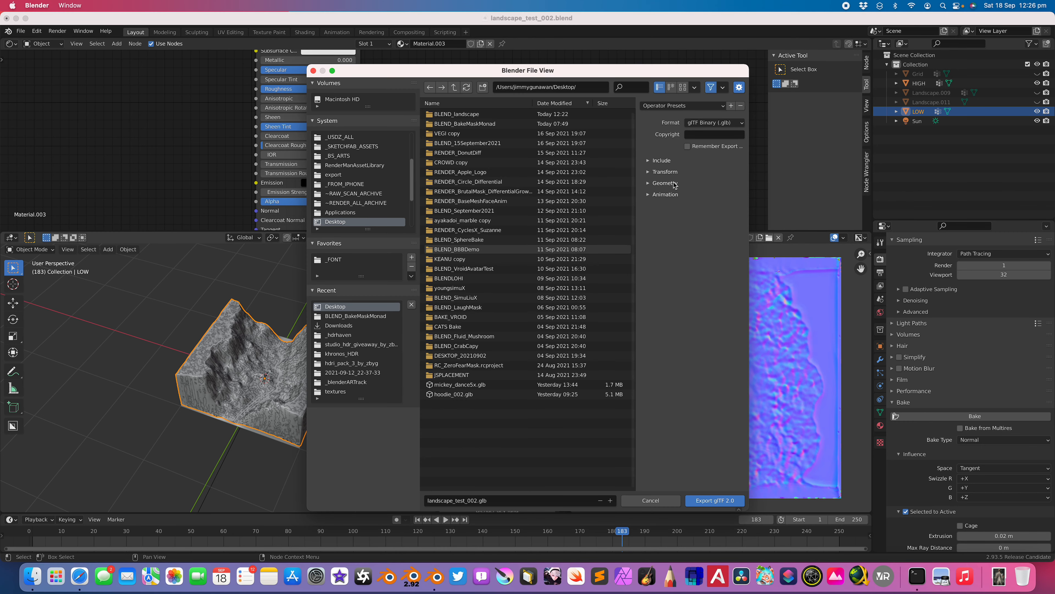
left_click(665, 161)
left_click(712, 500)
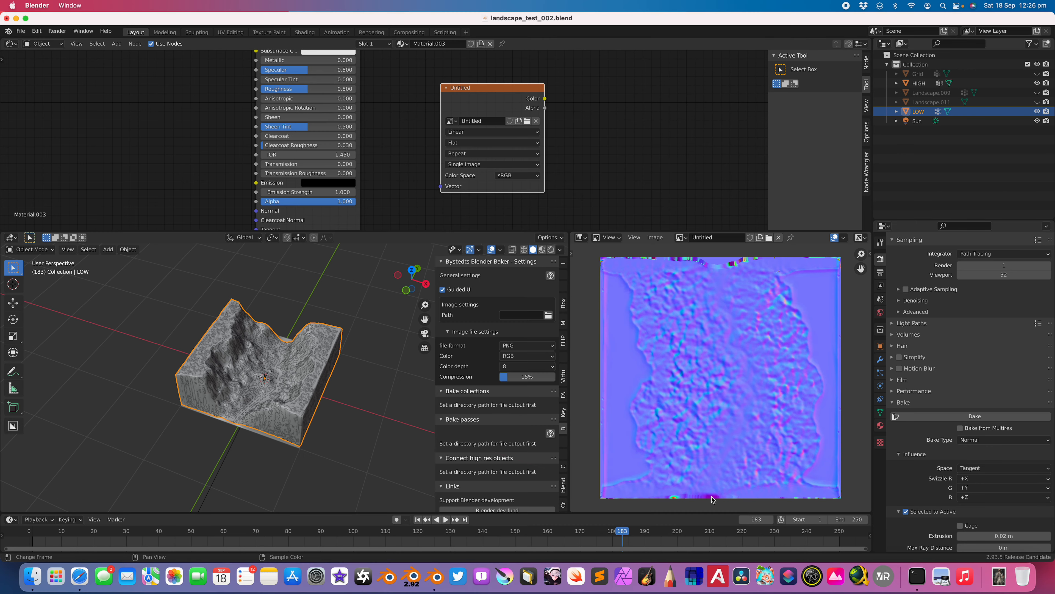
- Leave Blender, launch Reality Converter and show the Desktop folder in a Finder window beside it
left_click(26, 19)
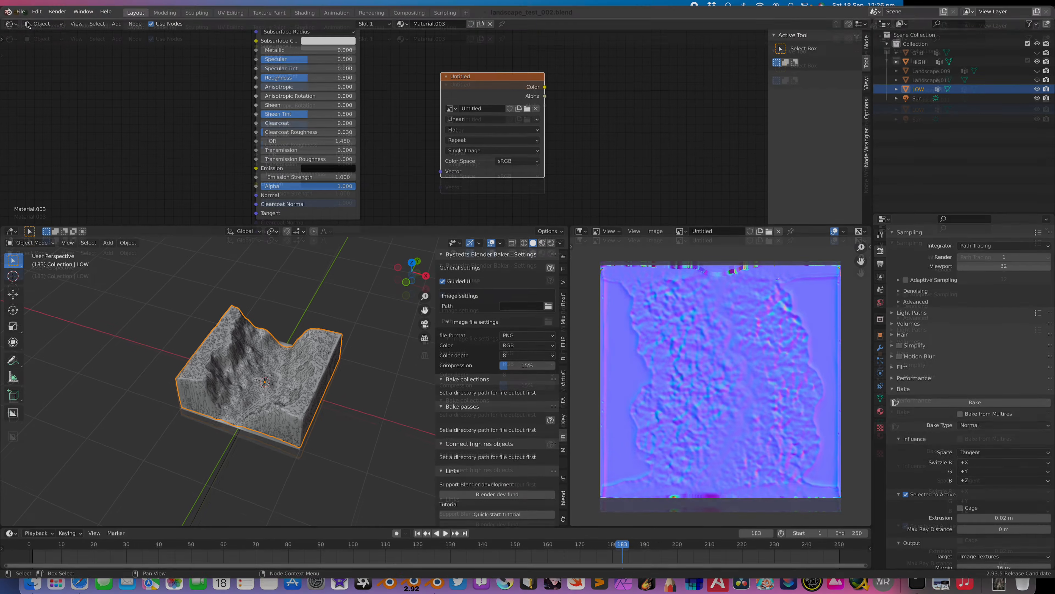
key("ctrl+Left")
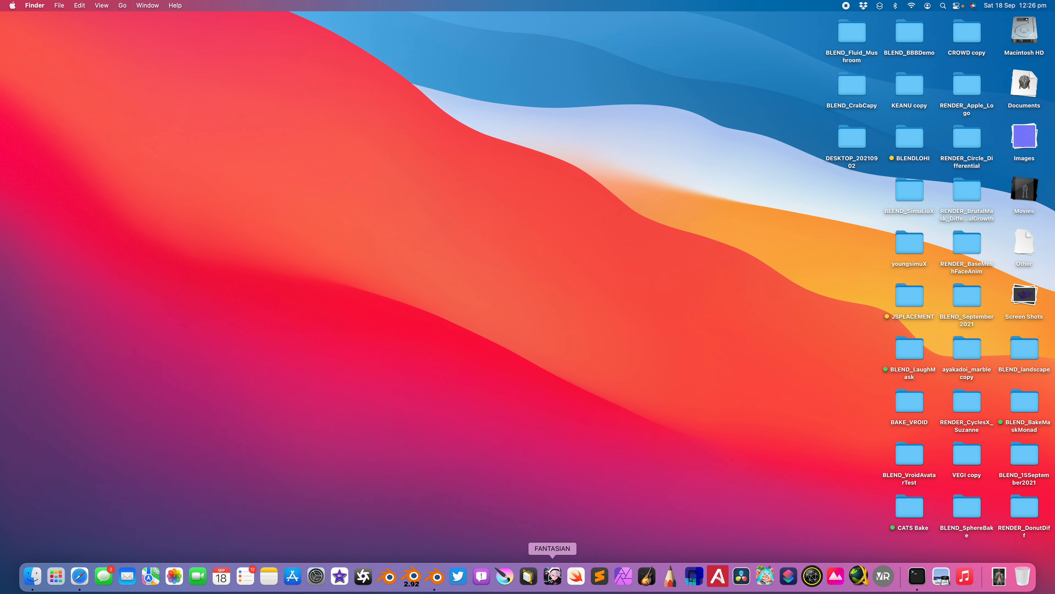
left_click(528, 576)
double_click(908, 349)
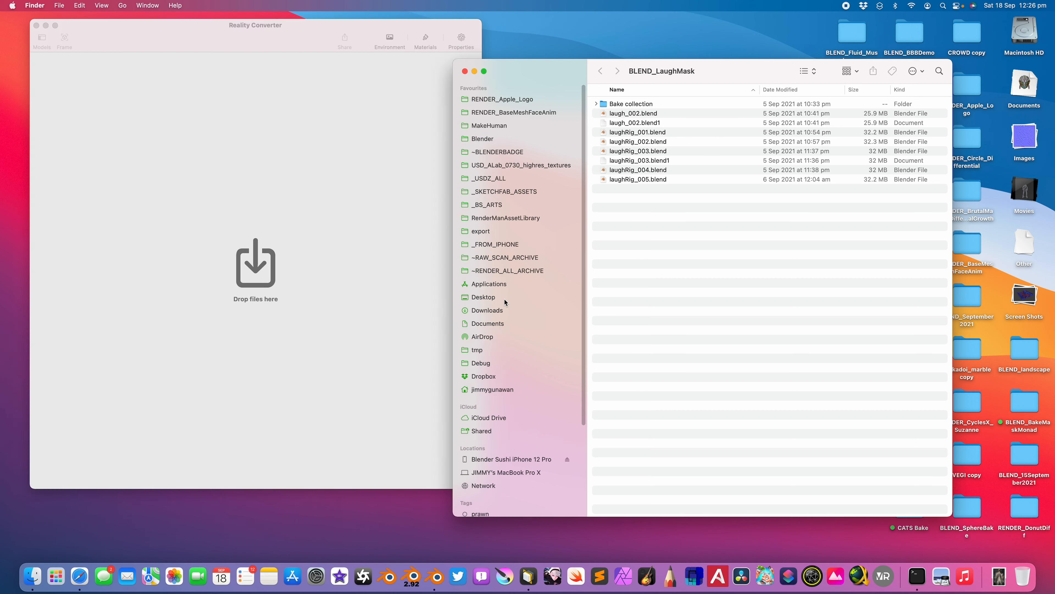
left_click(506, 298)
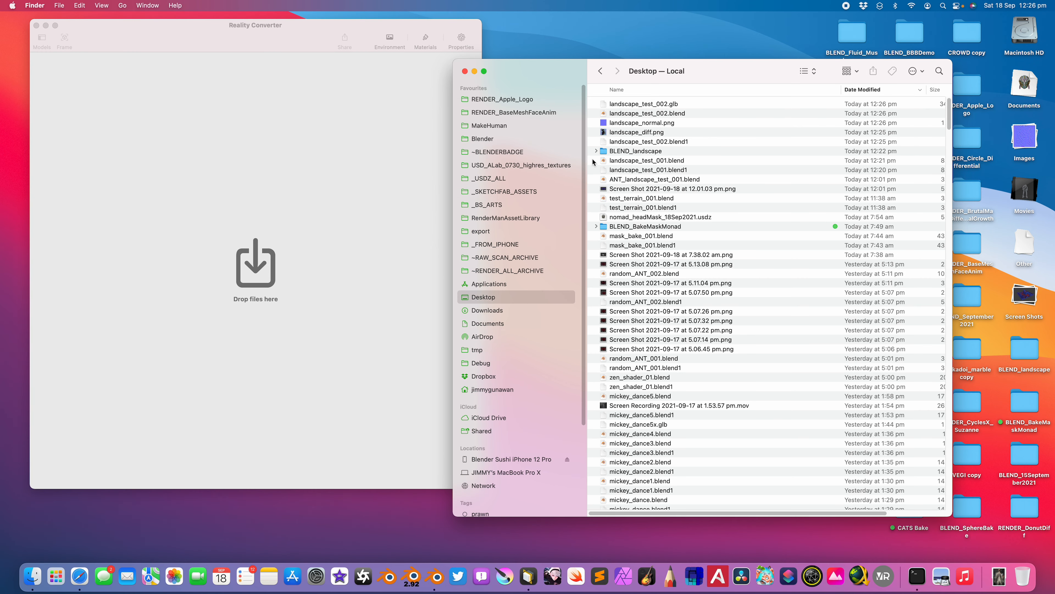
- Load landscape_test_002.glb from the Desktop folder into Reality Converter and place the two windows side by side
left_click_drag(657, 107, 261, 160)
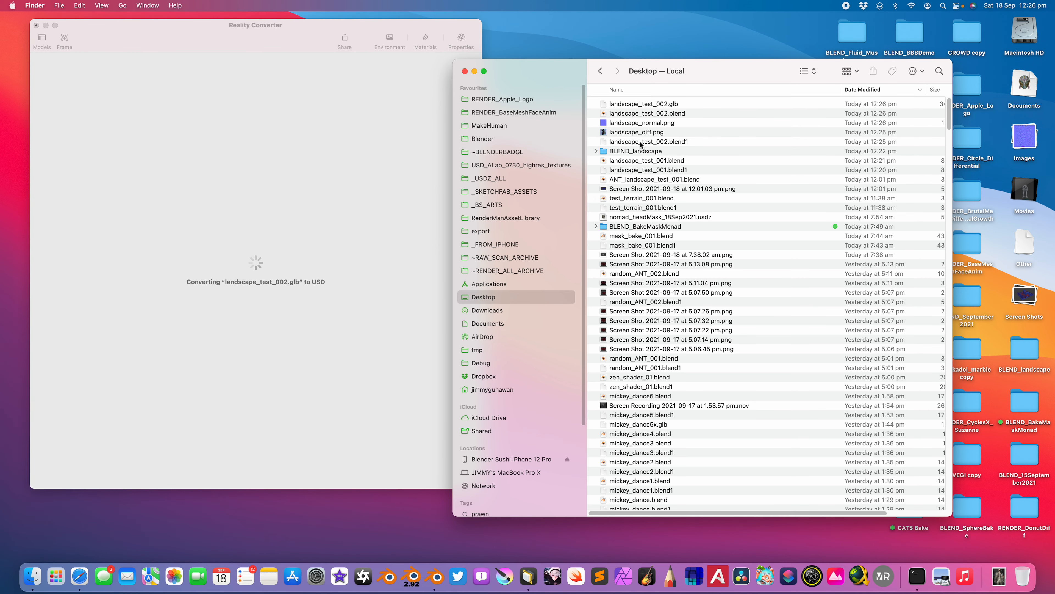
left_click_drag(529, 74, 614, 68)
left_click_drag(423, 29, 399, 29)
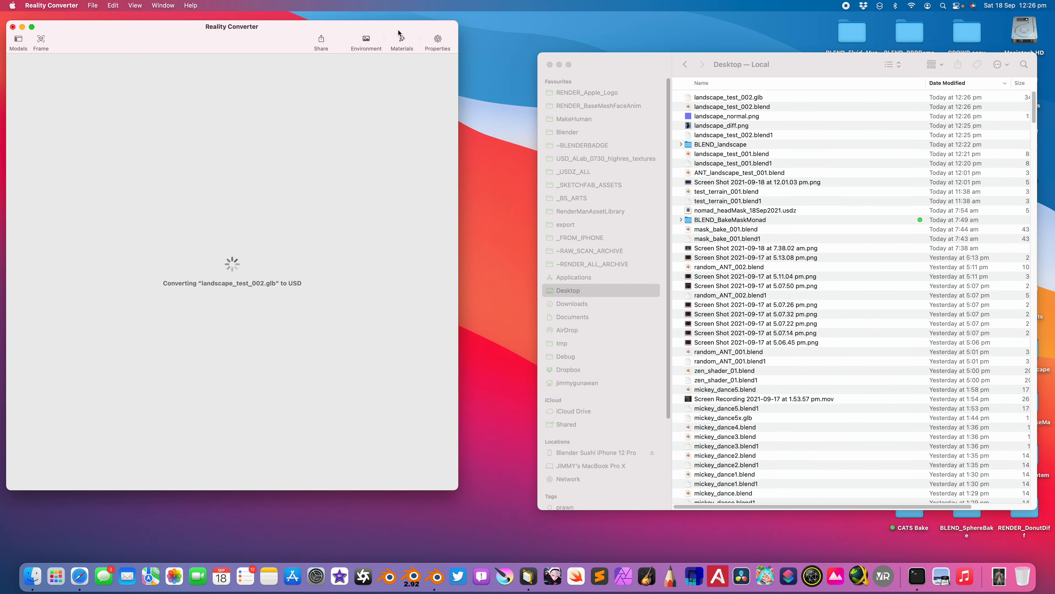
- Assign landscape_diff.png as Base Colour and landscape_normal.png as Normal, and enlarge the Reality Converter window to show the model
left_click(402, 40)
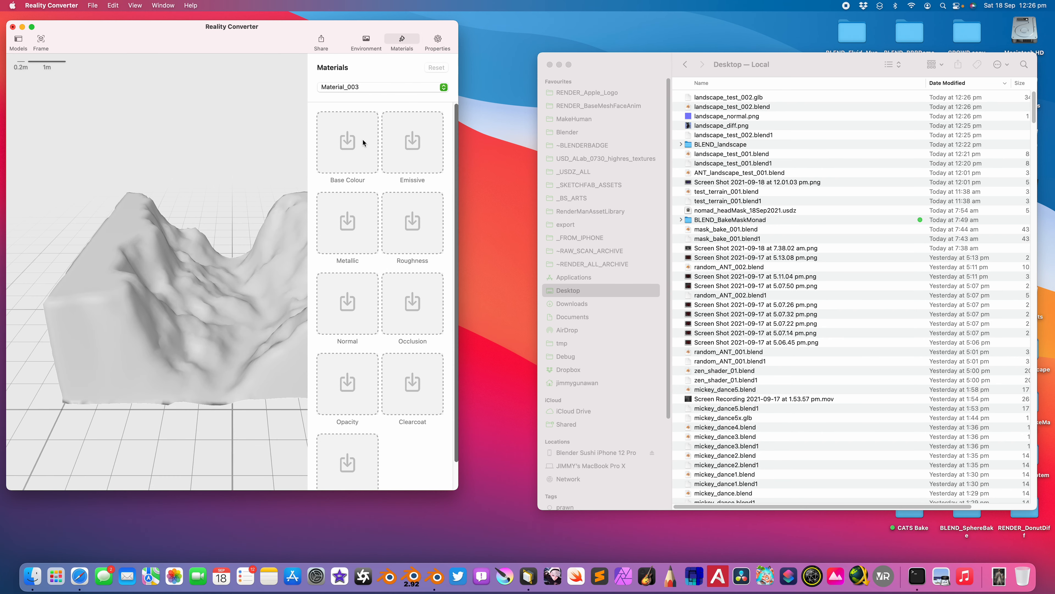
left_click_drag(733, 128, 347, 139)
mouse_move(704, 117)
left_mouse_down()
mouse_move(621, 141)
mouse_move(347, 291)
left_mouse_up()
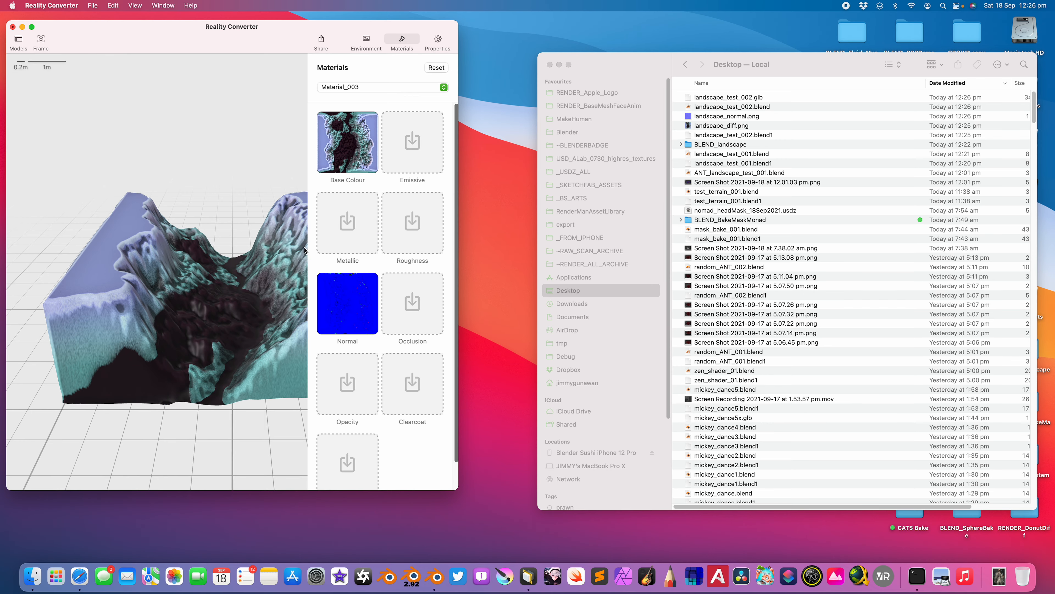
left_click_drag(458, 178, 724, 180)
left_click_drag(422, 223, 389, 222)
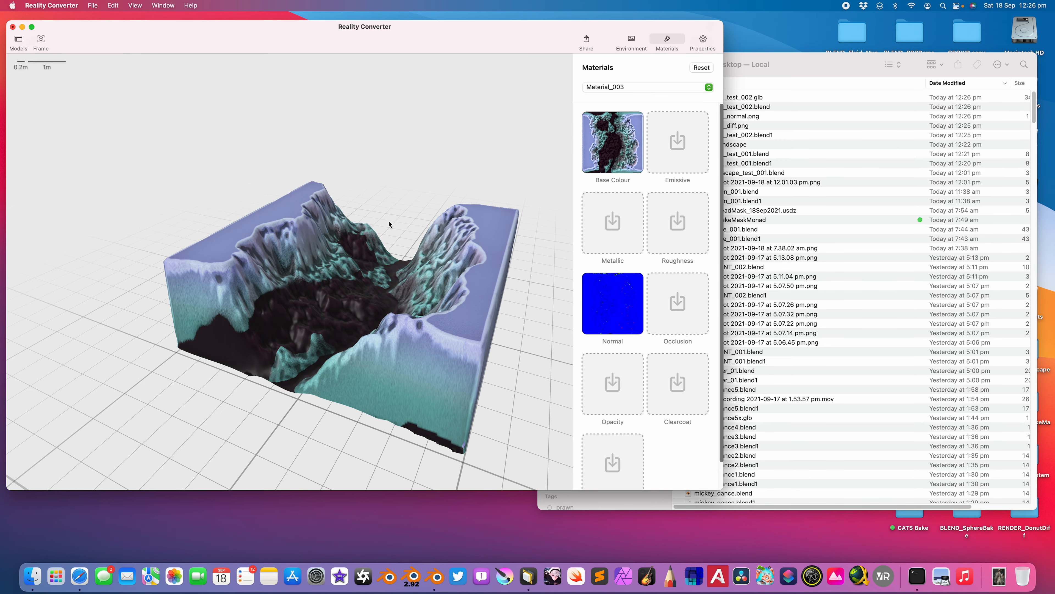
- Switch to Blender, move LOW about -2.66 m along X beside HIGH, and show the viewport in rendered shading without the sidebar
key("ctrl+Right")
middle_click_drag(372, 293, 317, 316)
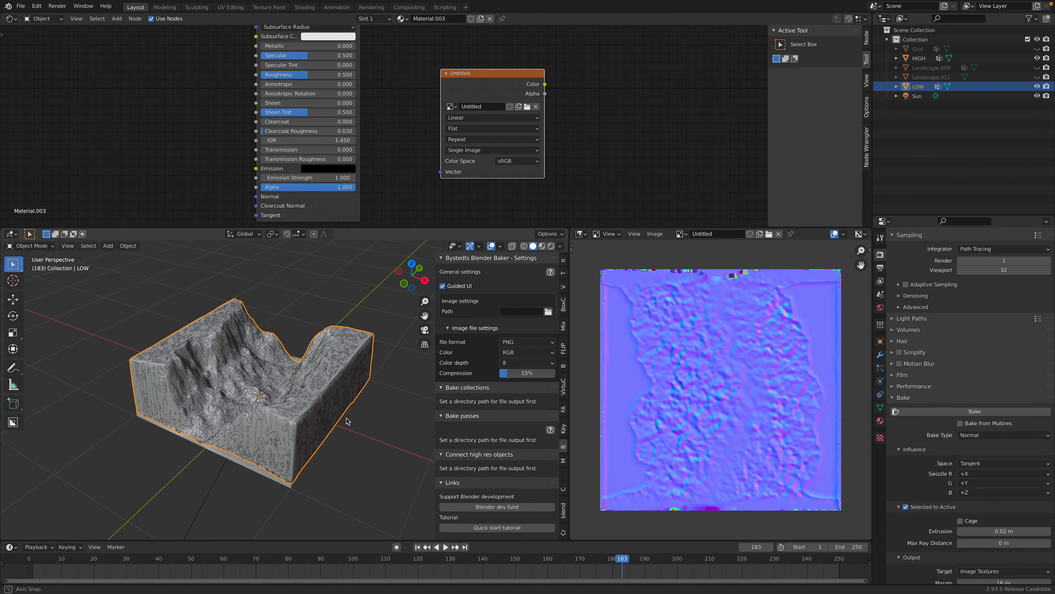
middle_click_drag(341, 419, 360, 423)
key("g")
key("x")
left_click(187, 376)
middle_click_drag(187, 376, 272, 397, "shift")
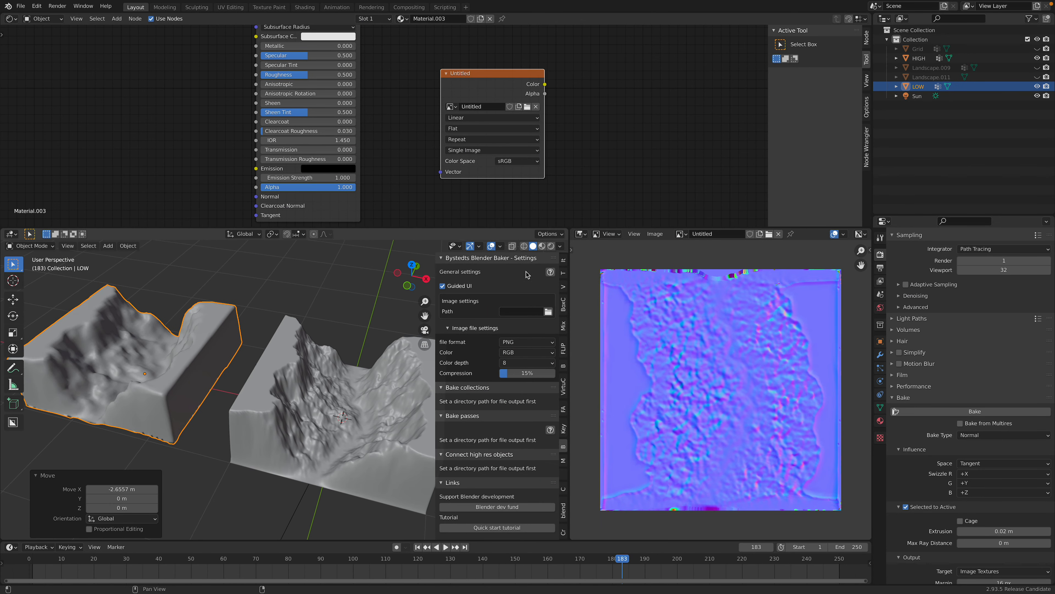
left_click(550, 246)
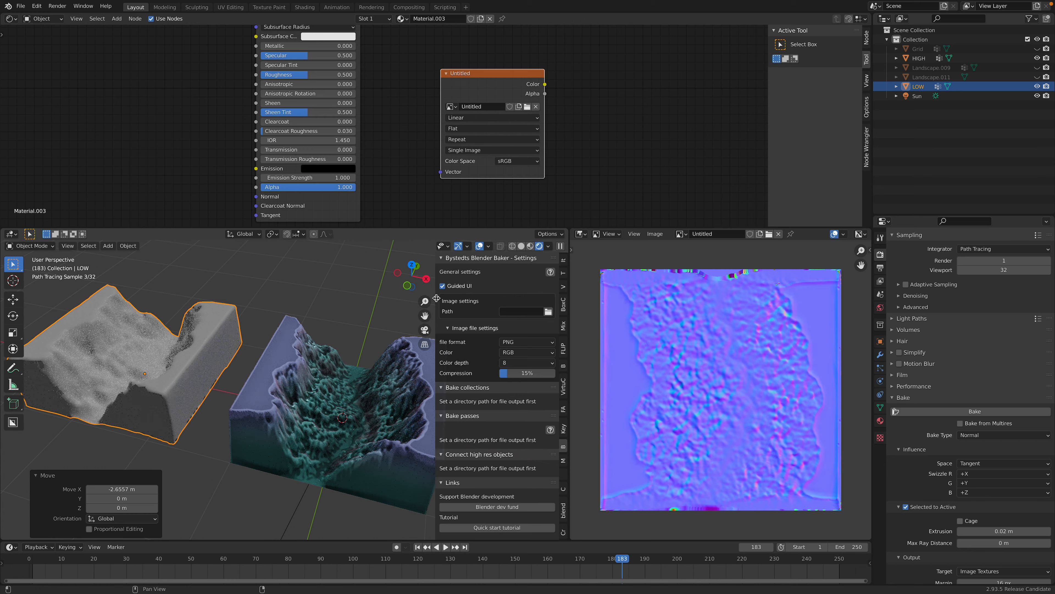
key("n")
- Compare the rendered HIGH landscape in Blender with the textured model in Reality Converter
left_click(338, 366)
middle_click_drag(338, 363, 422, 320)
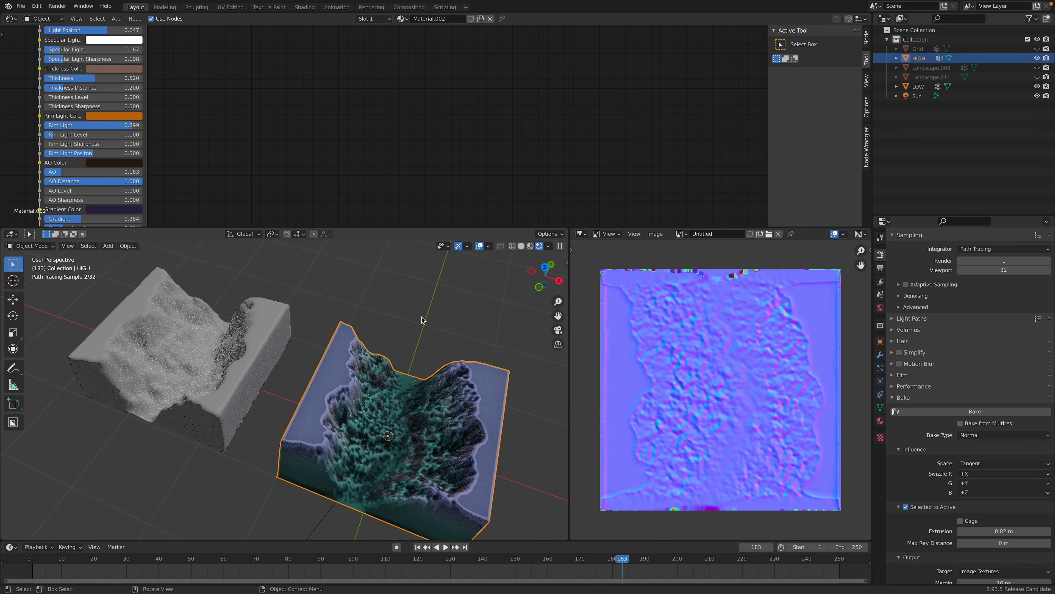
key("ctrl+Left")
mouse_move(393, 260)
left_mouse_down()
mouse_move(398, 326)
mouse_move(424, 214)
mouse_move(447, 208)
mouse_move(332, 286)
mouse_move(294, 293)
mouse_move(411, 271)
left_mouse_up()
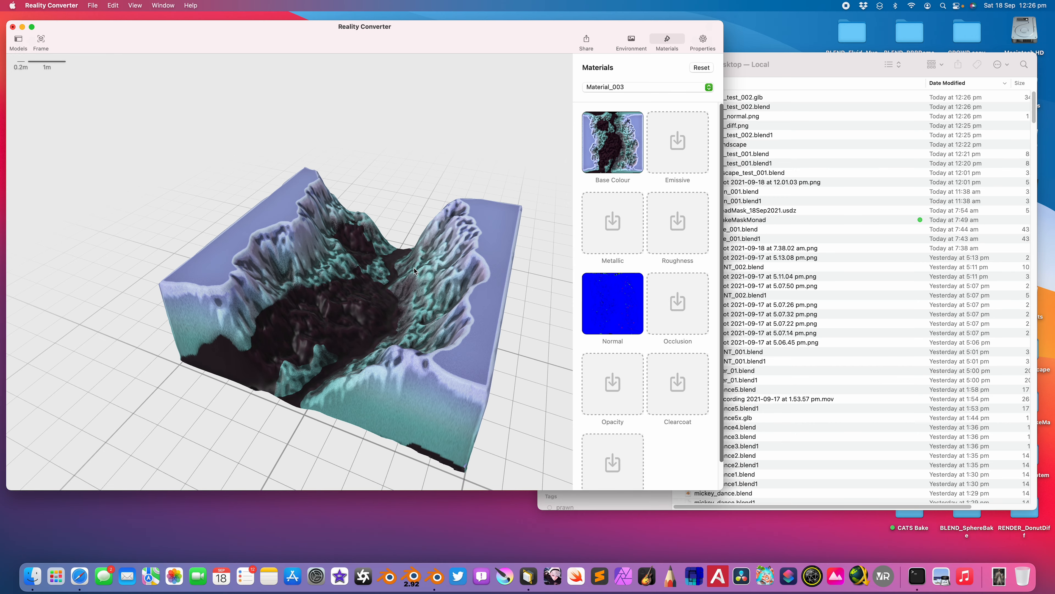
key("ctrl+Right")
middle_click_drag(428, 323, 432, 363)
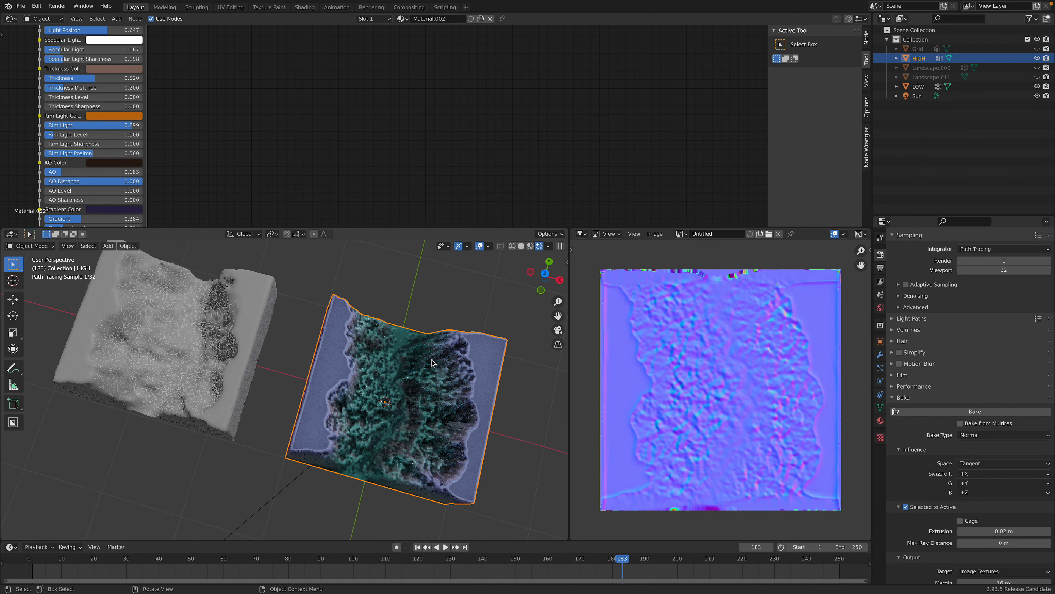
left_click(225, 331)
left_click(332, 358)
left_click(227, 339)
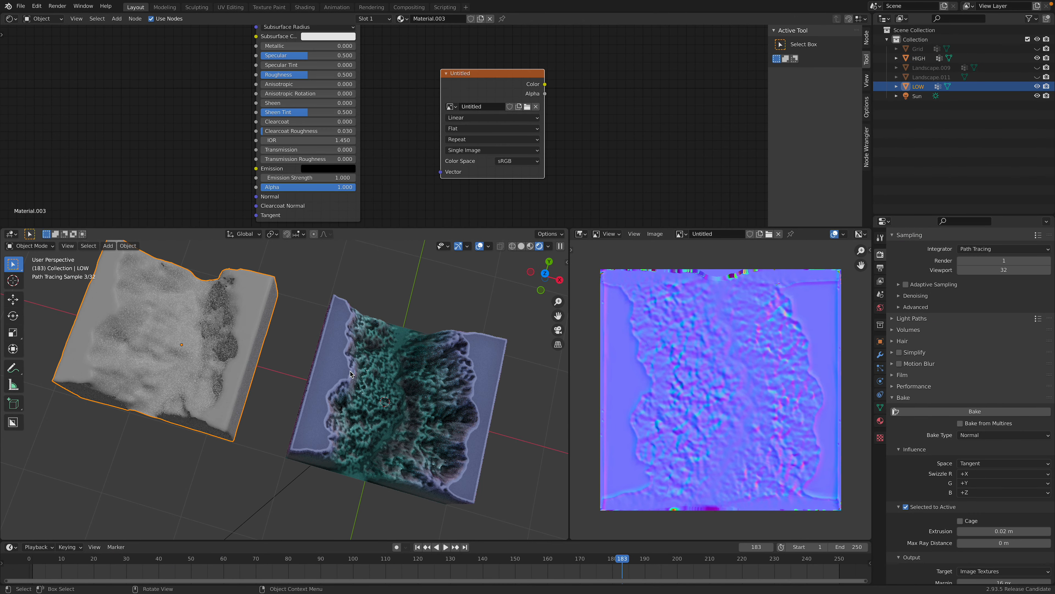
middle_click_drag(353, 368, 370, 319)
left_click(379, 328)
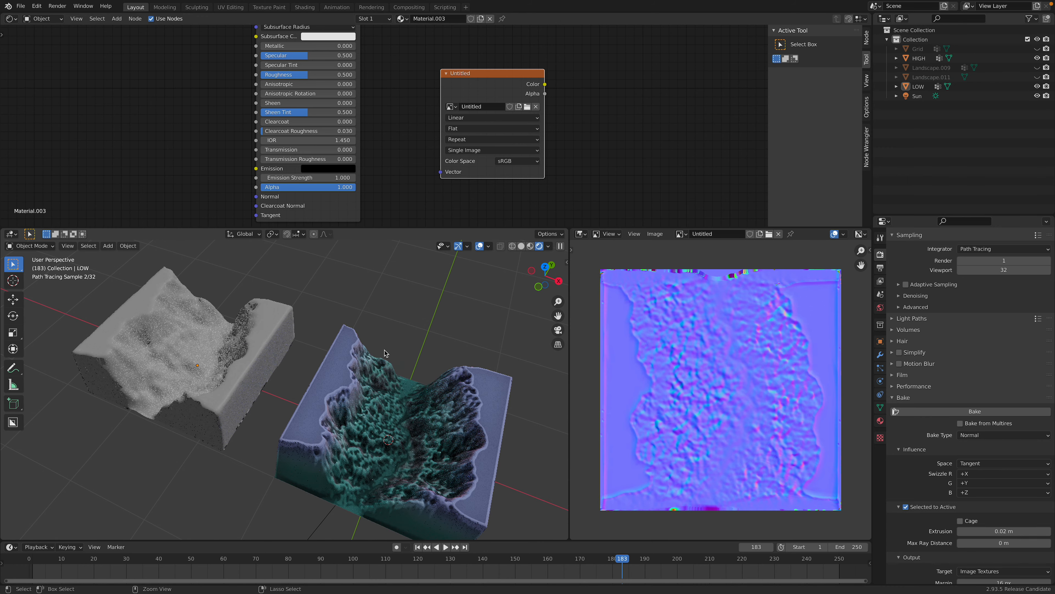
key("ctrl+Left")
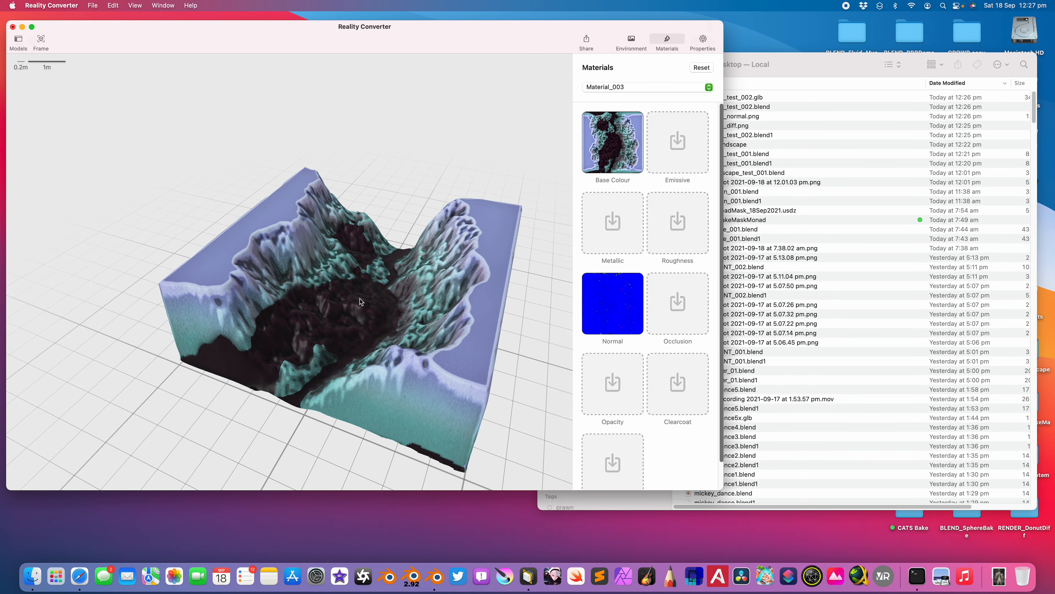
- Return to Blender, switch the viewport to solid shading and clear LOW's location
key("ctrl+Right")
left_click(235, 353)
left_click(521, 246)
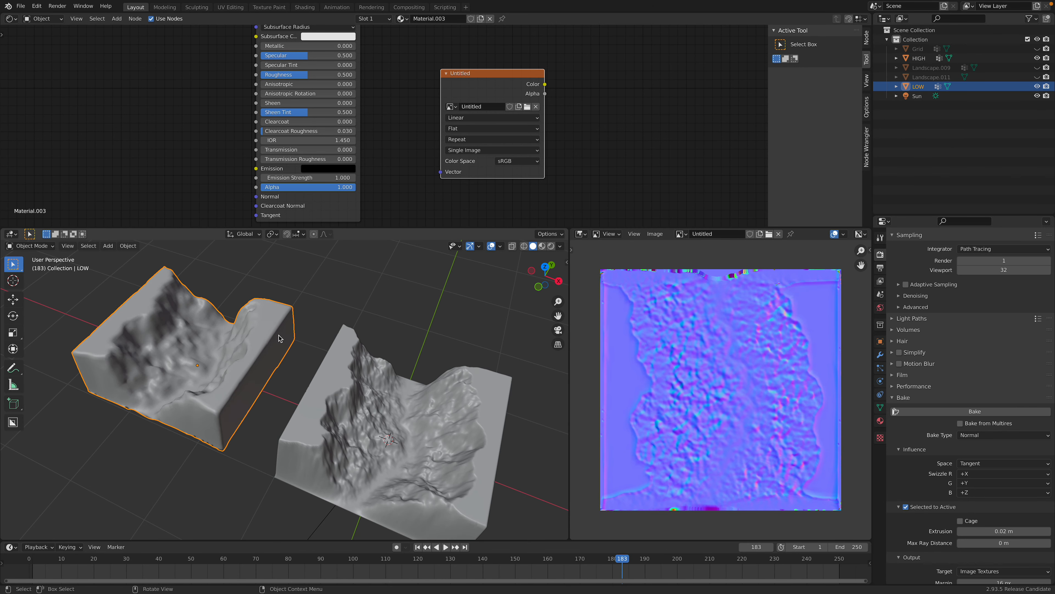
key("alt+g")
middle_click_drag(399, 348, 421, 360)
middle_click_drag(421, 361, 371, 318, "shift")
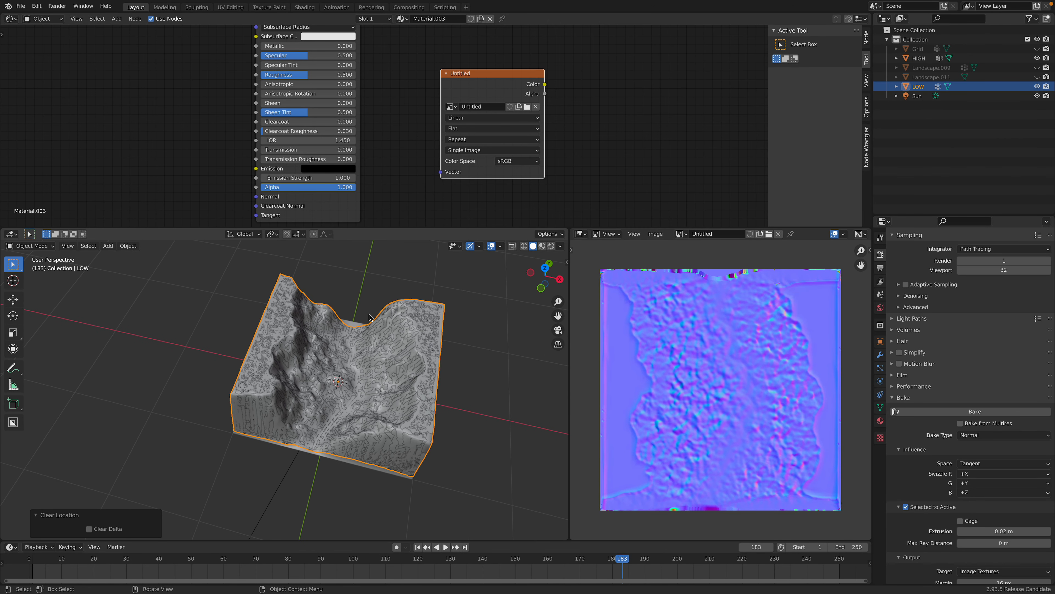
left_click(361, 321)
left_click(361, 325)
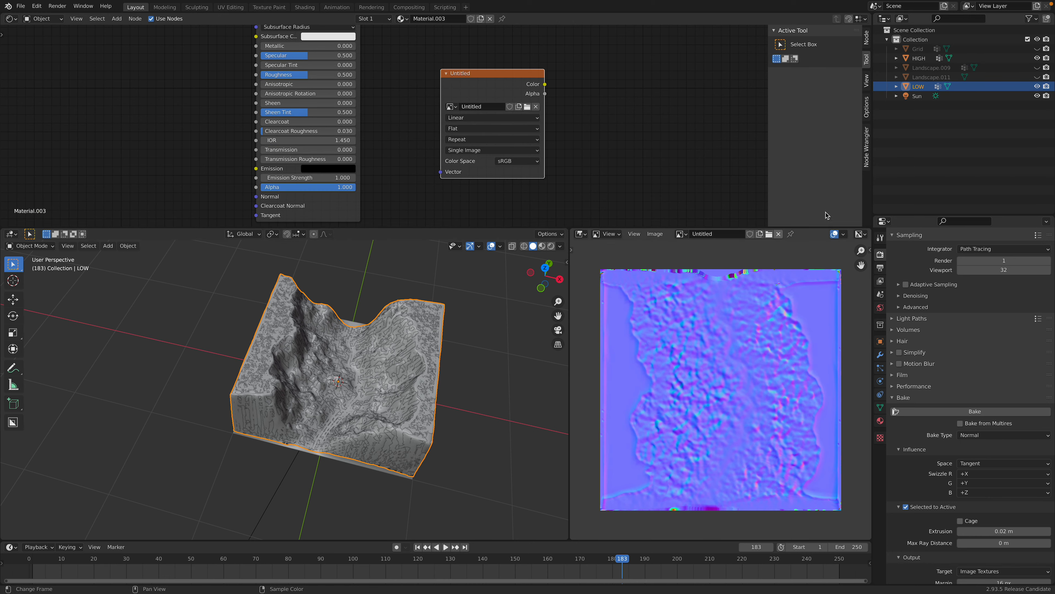
- Select HIGH together with LOW as the active object and bake with the bake type set to Combined
left_click(919, 58, "shift")
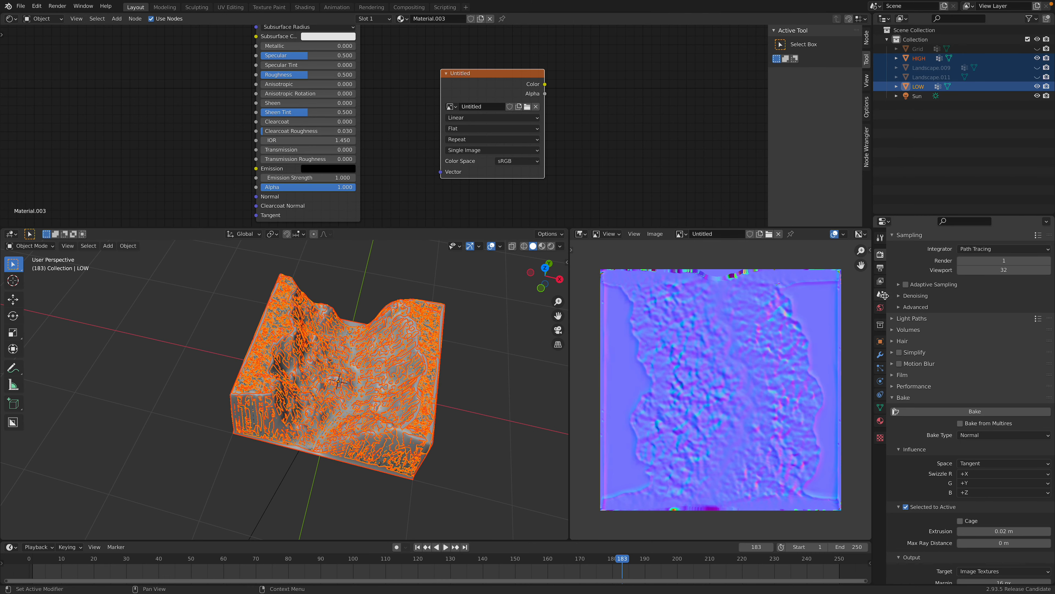
left_click(973, 434)
left_click(979, 447)
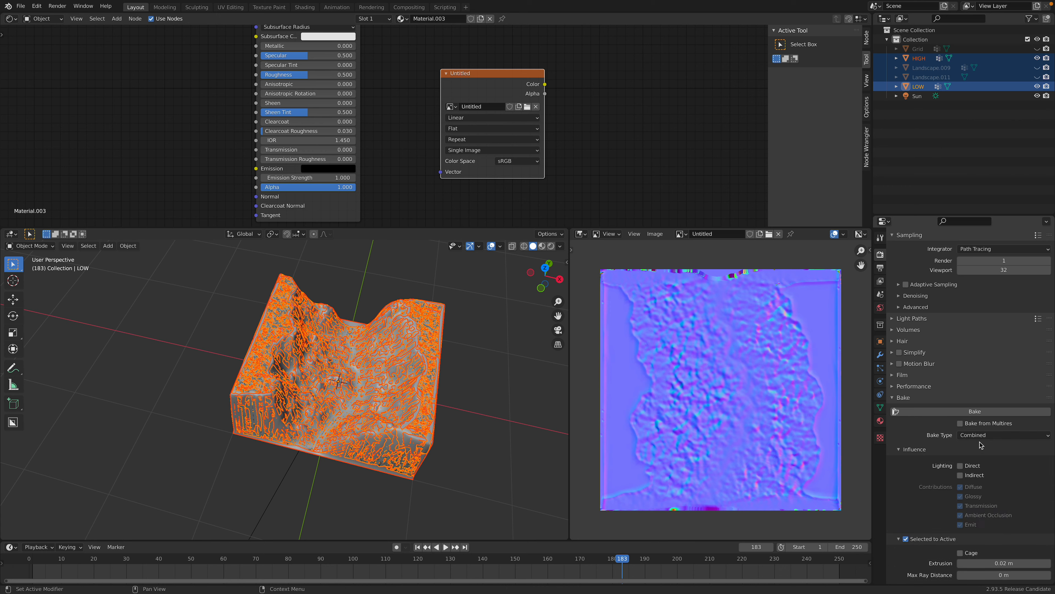
left_click(976, 412)
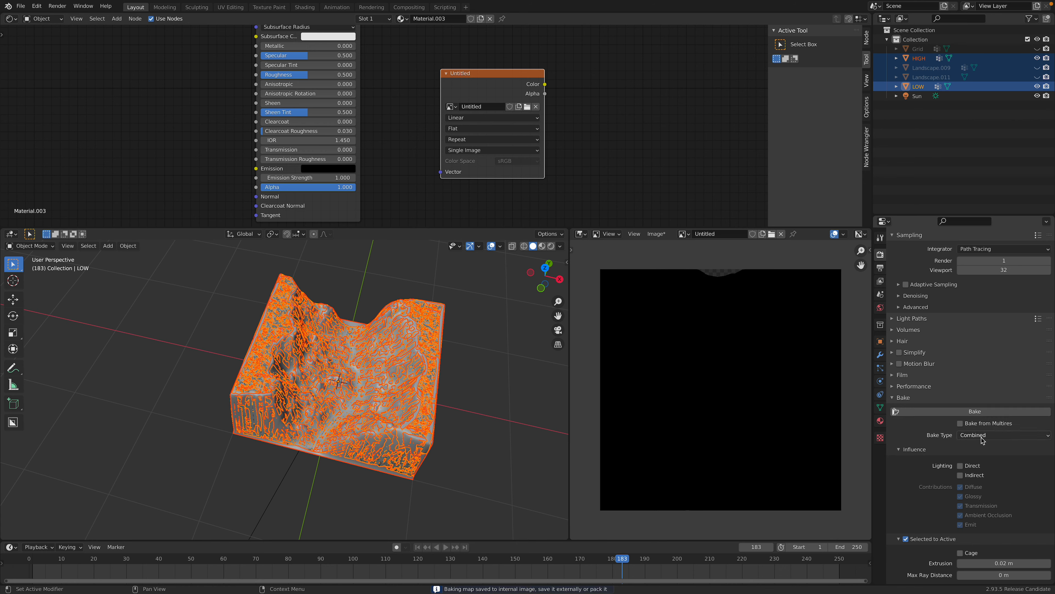
- Set the bake type to Diffuse with Bake from Multires off and bake from HIGH onto LOW
left_click(980, 425)
left_click(980, 437)
scroll(995, 470, "down", 3)
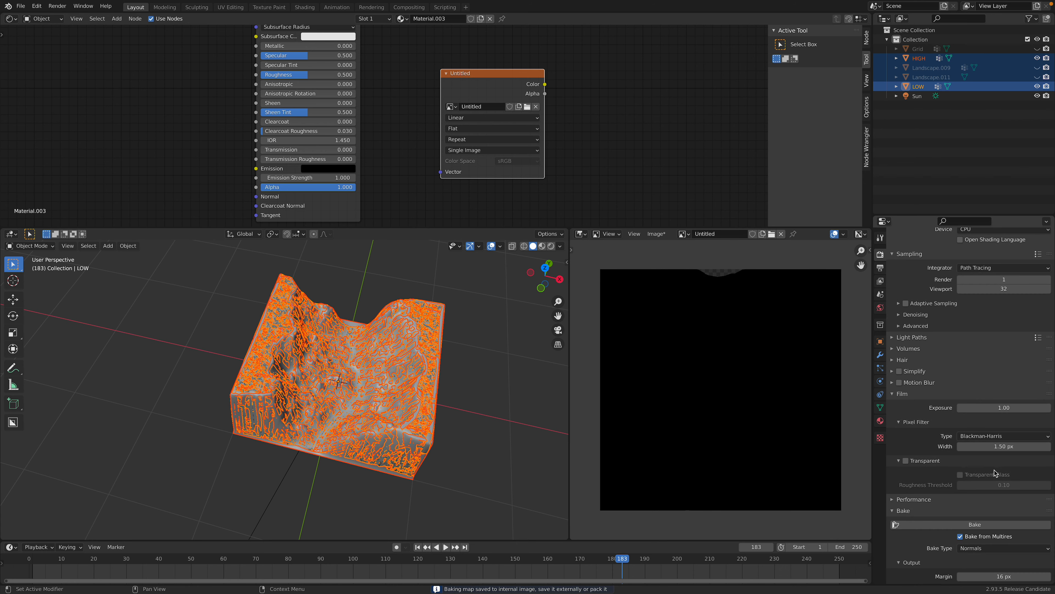
scroll(995, 473, "down", 2)
left_click(981, 491)
left_click(980, 501)
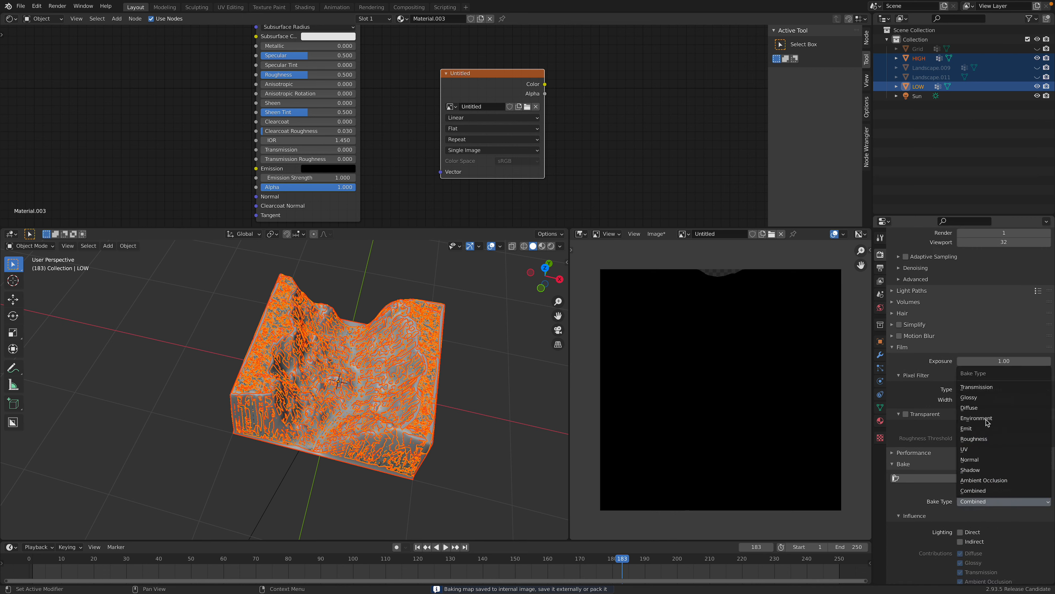
left_click(988, 406)
scroll(972, 493, "down", 3)
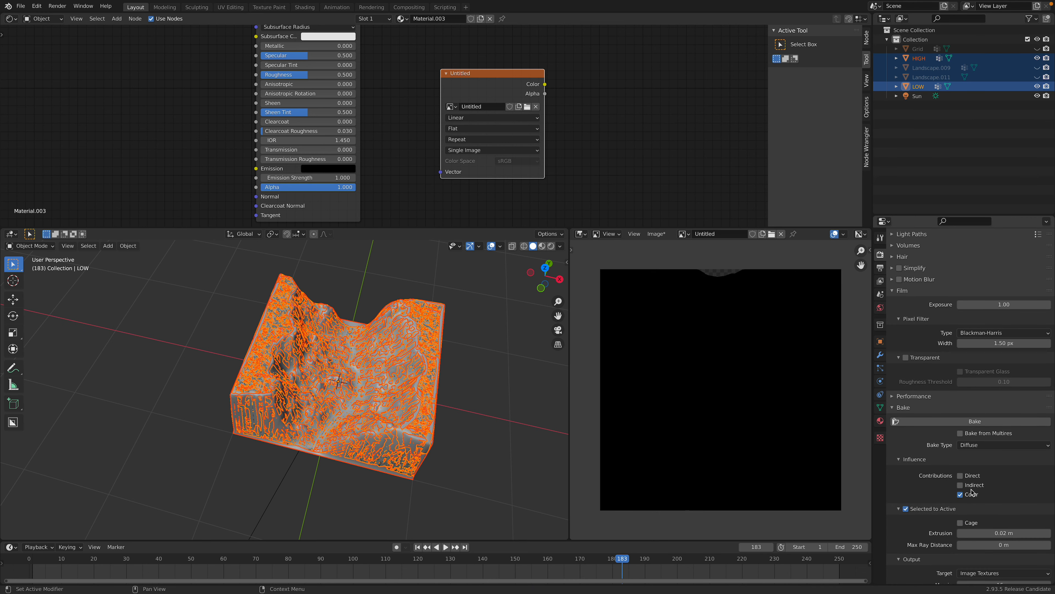
left_click(977, 421)
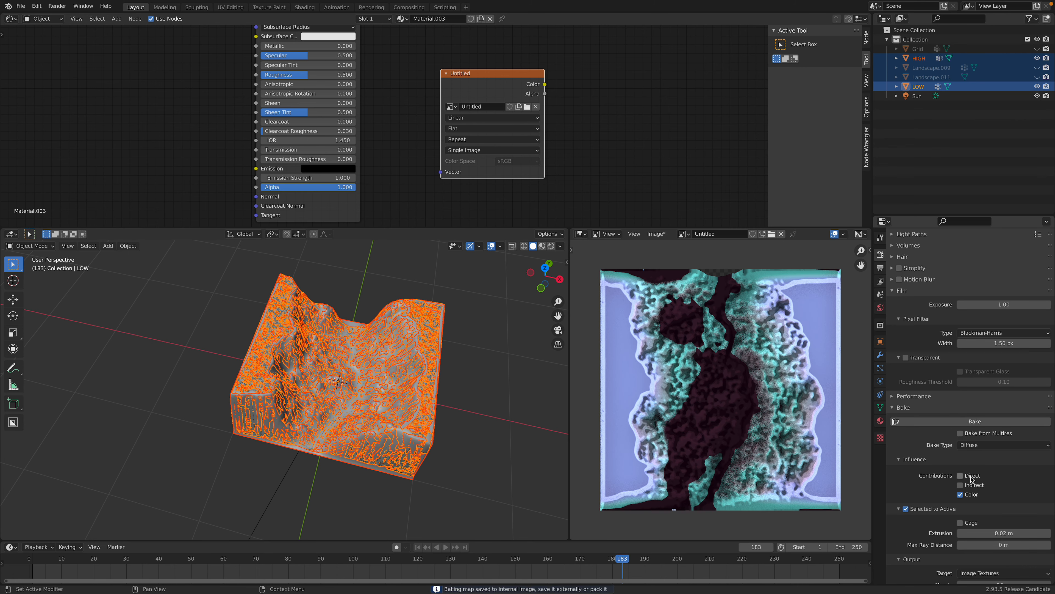
- Try a Diffuse bake with the Direct and Indirect contributions enabled, and switch both off again
left_click_drag(971, 476, 974, 484)
left_click(980, 424)
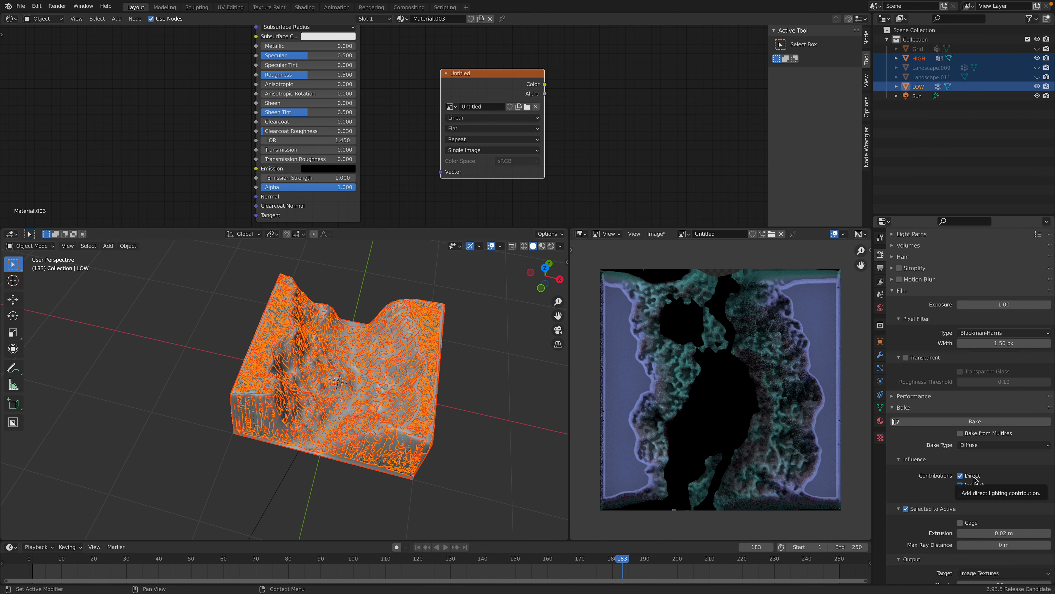
left_click(967, 476)
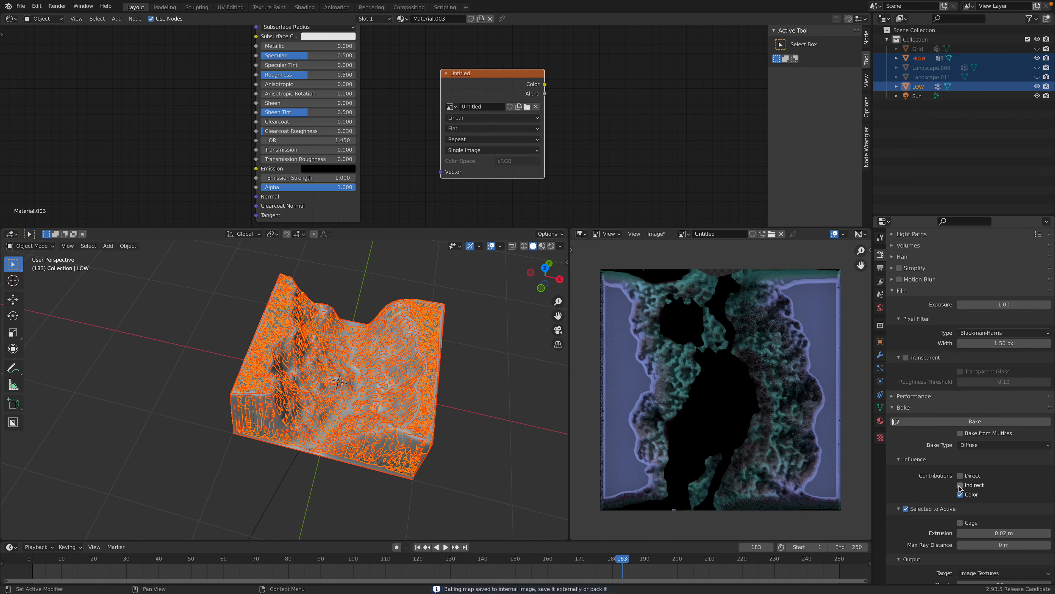
- Enable the bake cage with a cage extrusion of 0.002 m and bake the diffuse map again
left_click(961, 523)
scroll(969, 499, "down", 4)
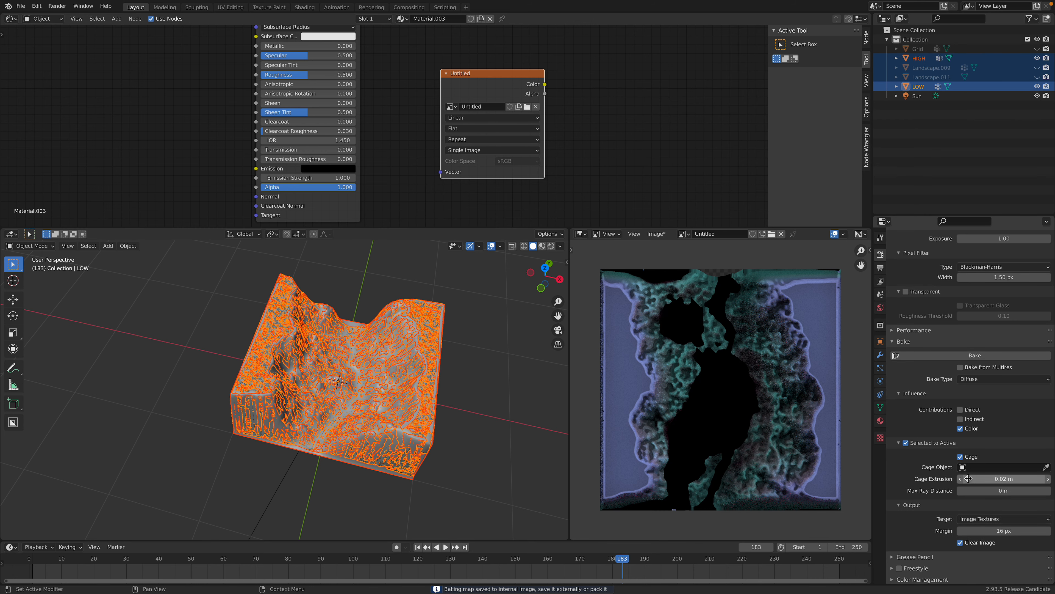
left_click(997, 478)
type("0.002")
key("Return")
left_click(939, 356)
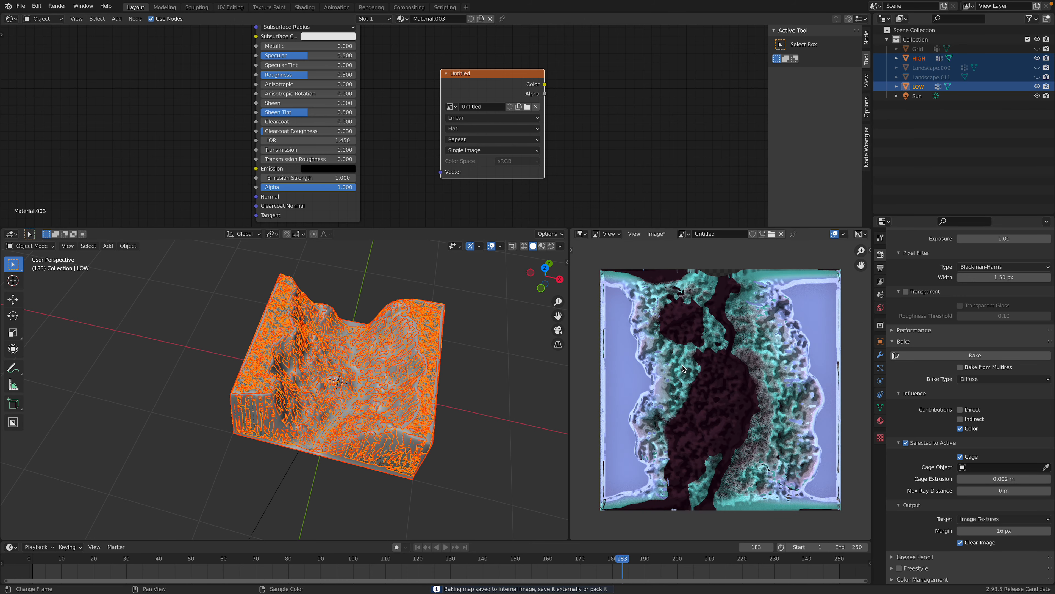
- Examine the textured landscape in Reality Converter from other angles and return to Blender
key("ctrl+Left")
left_click_drag(350, 272, 351, 306)
left_click_drag(386, 239, 432, 258)
key("ctrl+Right")
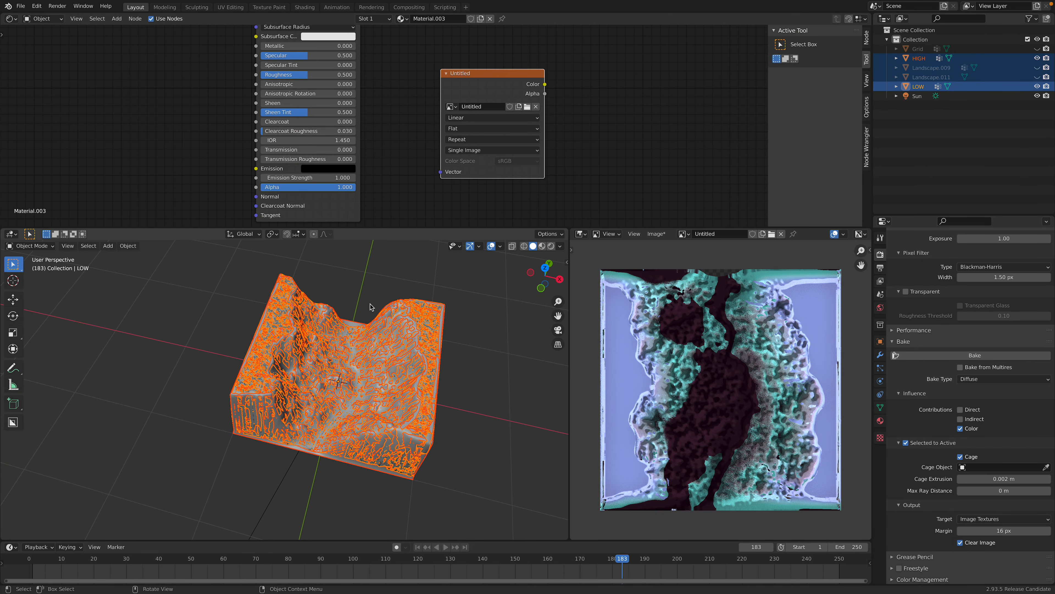
- Move HIGH about -2.82 m along X beside LOW and show both landscapes in rendered shading
left_click(332, 317)
key("g")
key("x")
middle_click_drag(322, 340, 386, 352, "shift")
left_click(551, 246)
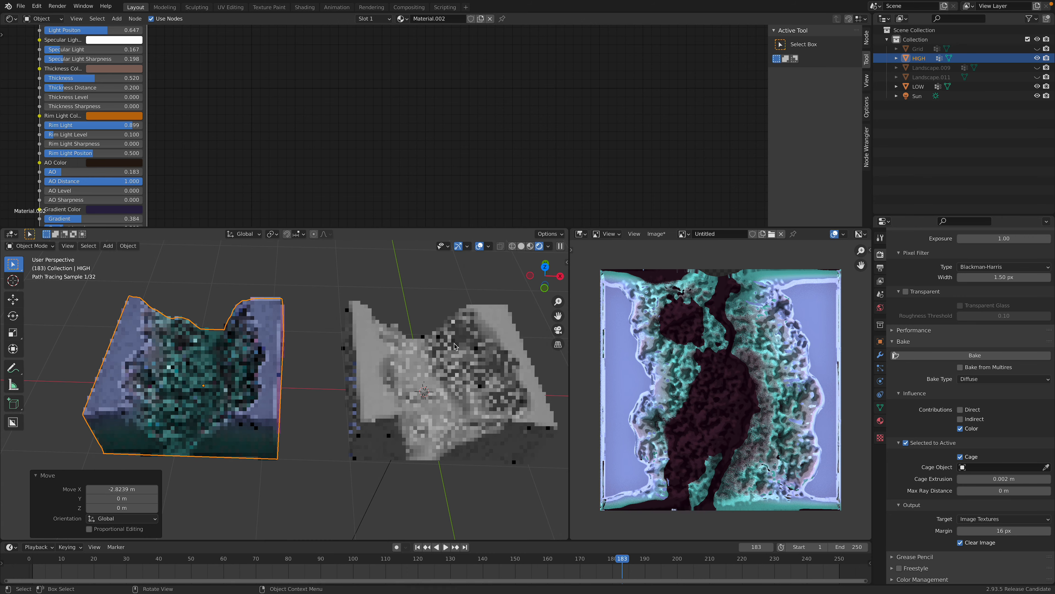
left_click(188, 362)
left_click(234, 287)
left_click(250, 332)
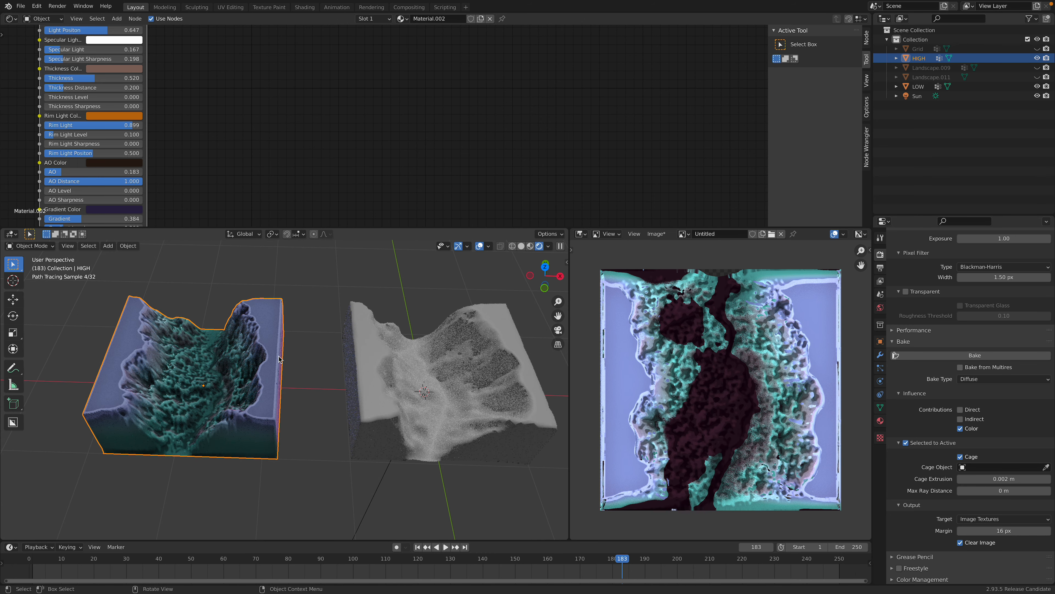
middle_click_drag(358, 384, 386, 388)
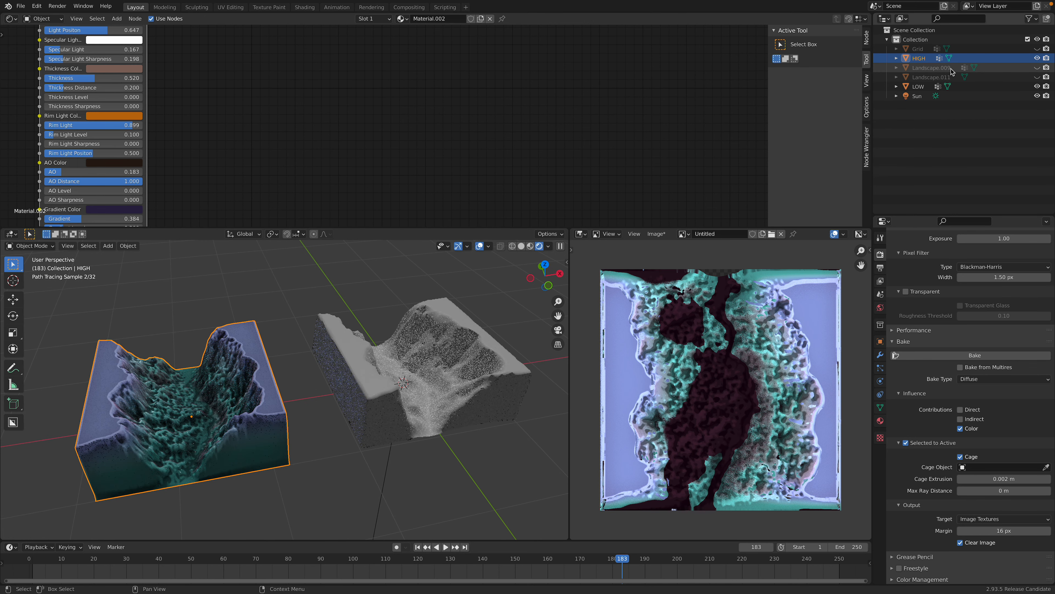
- Delete the hidden objects Landscape.009, Landscape.011 and Grid from the scene, and select HIGH
right_click(941, 67)
left_click(937, 88)
left_click(934, 69)
right_click(935, 69)
left_click(934, 68)
left_click(922, 50)
right_click(922, 50)
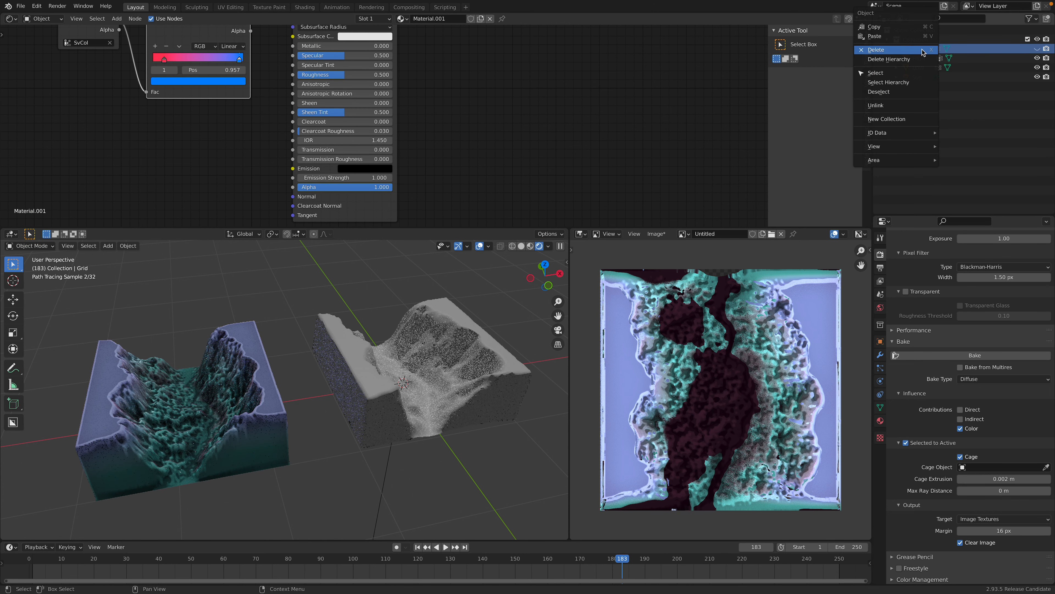
left_click(922, 50)
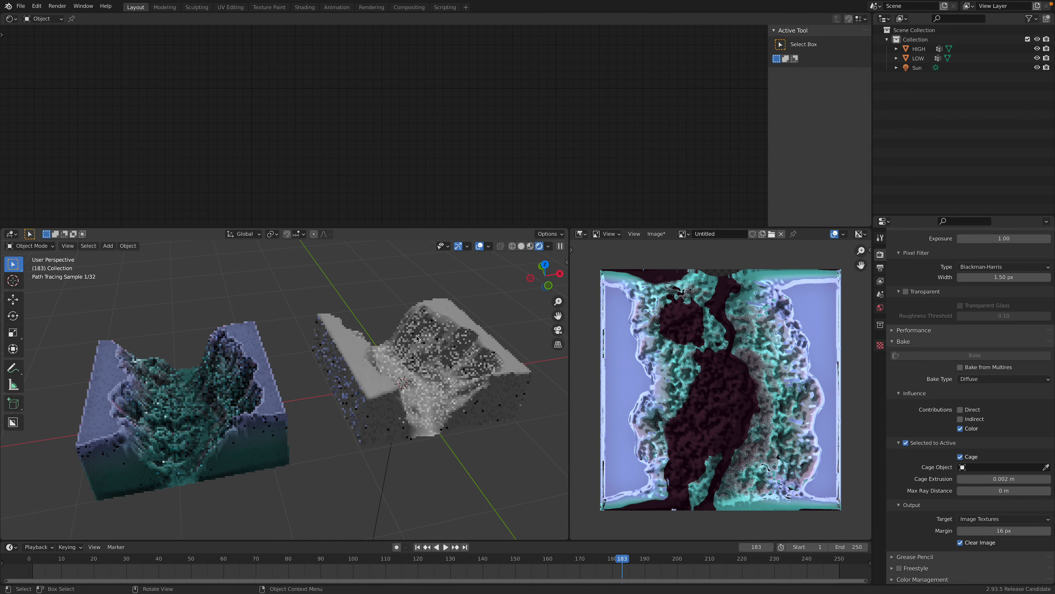
left_click(296, 373)
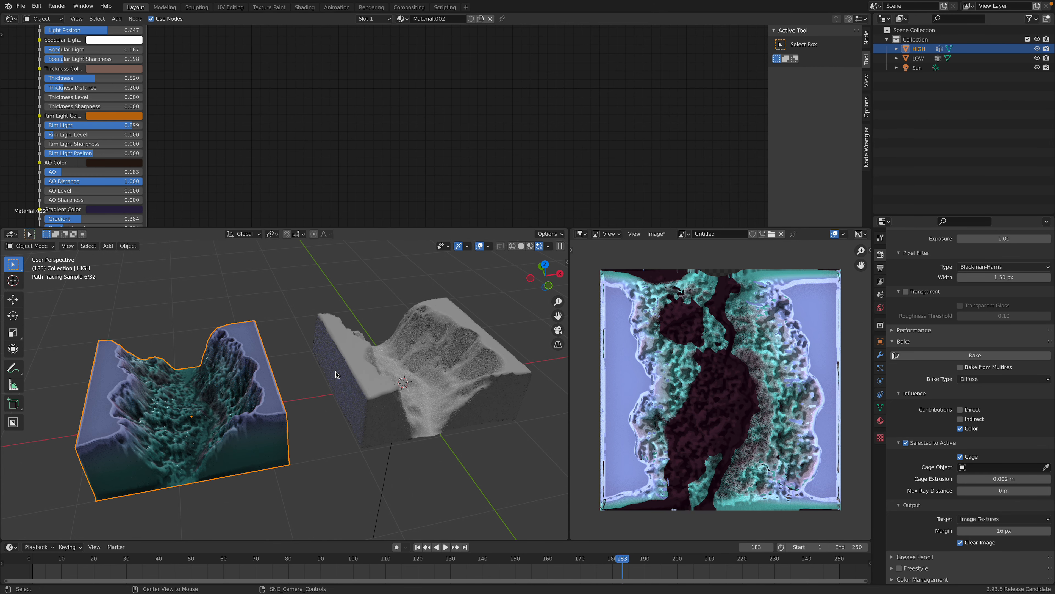
- Reset HIGH's location so that it overlaps LOW again, and save the Blender file
key("alt+g")
left_click(443, 347)
left_click(477, 290)
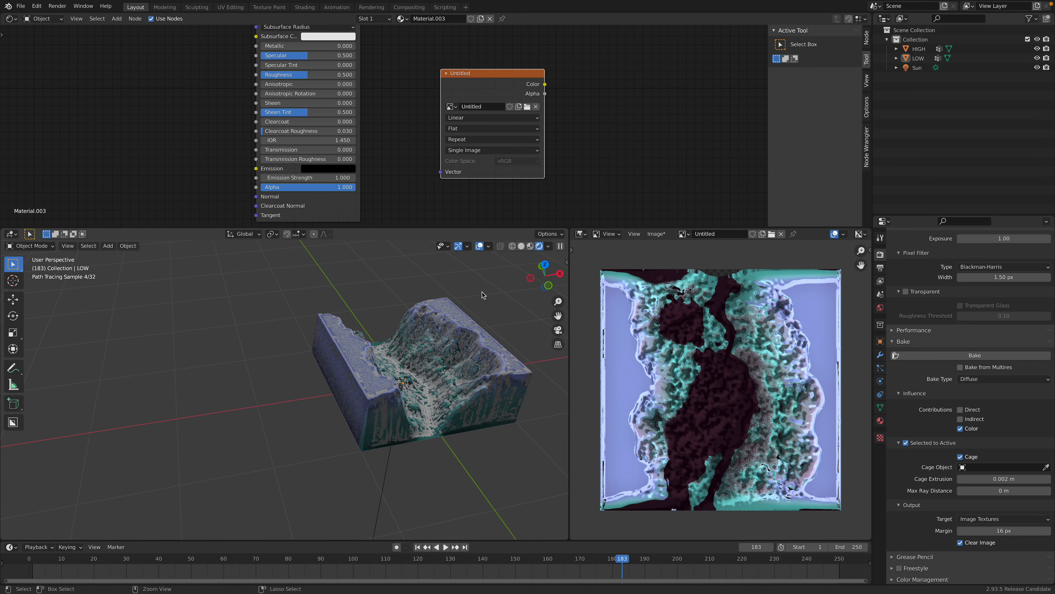
key("ctrl+s")
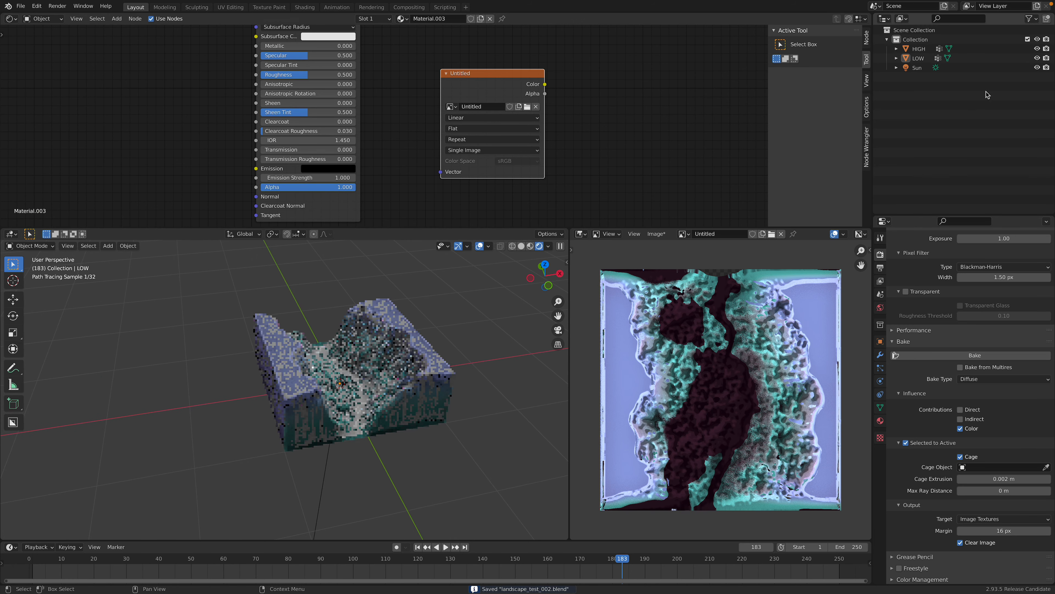
- Select HIGH together with LOW as the active object and bake the diffuse map again
left_click(923, 57)
left_click(923, 49, "shift")
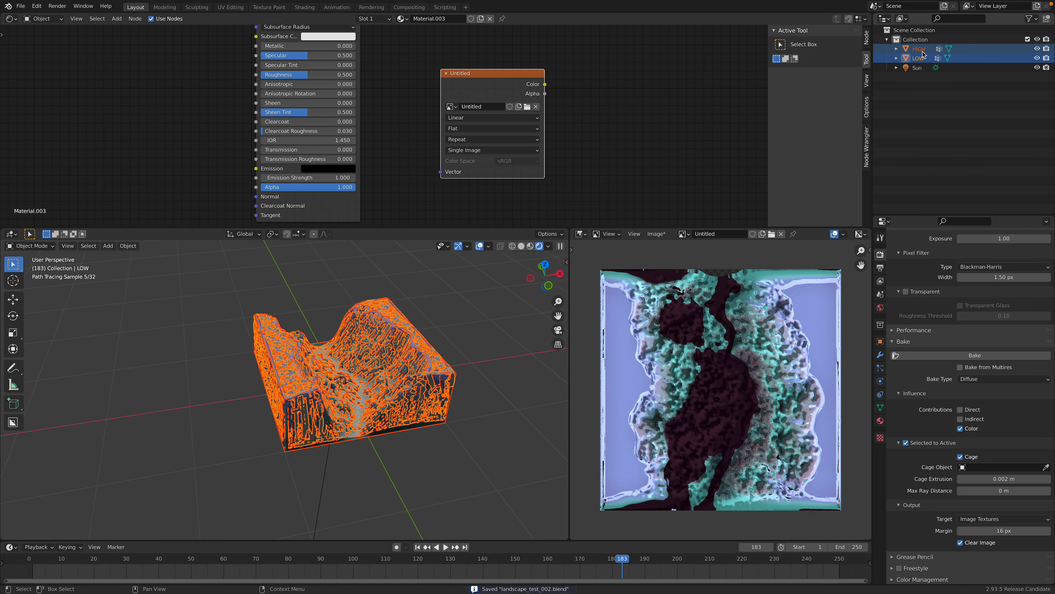
middle_click_drag(444, 367, 509, 301)
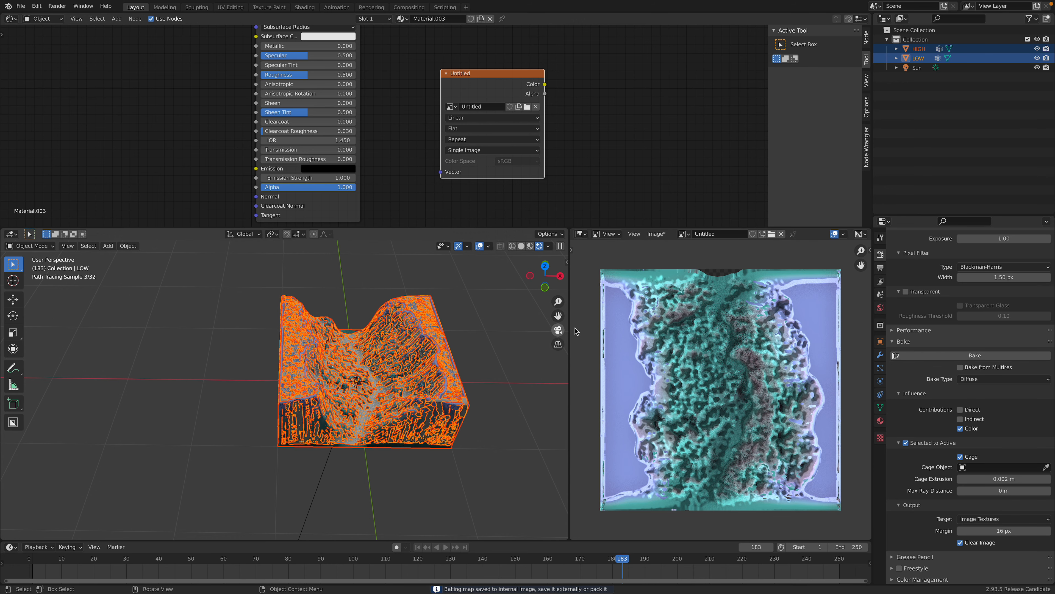
- Widen the image editor and save the baked image over landscape_diff.png as a PNG on the Desktop
left_click_drag(570, 327, 441, 327)
left_click(504, 233)
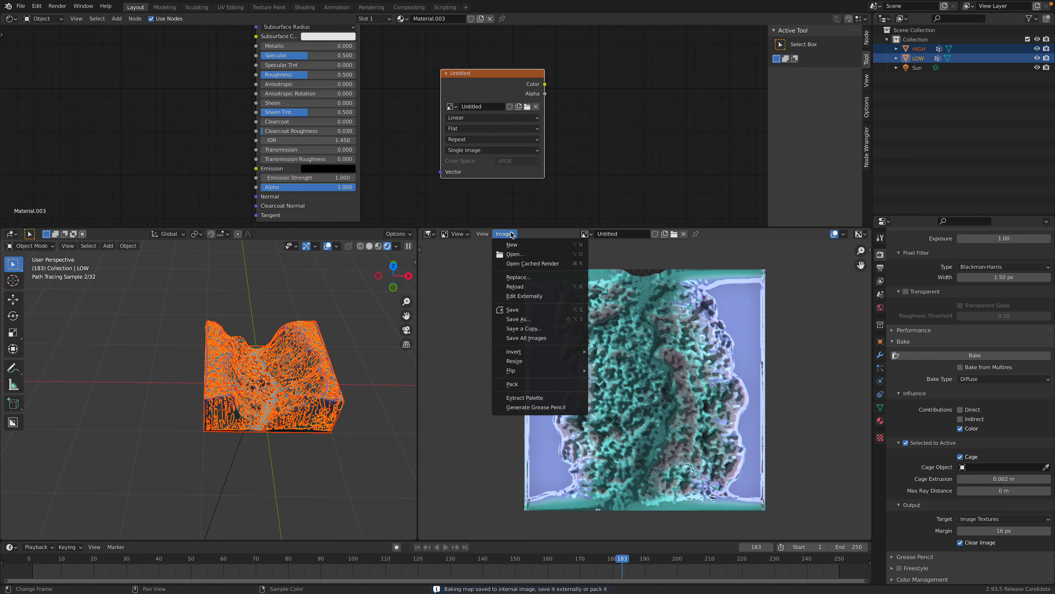
left_click(539, 325)
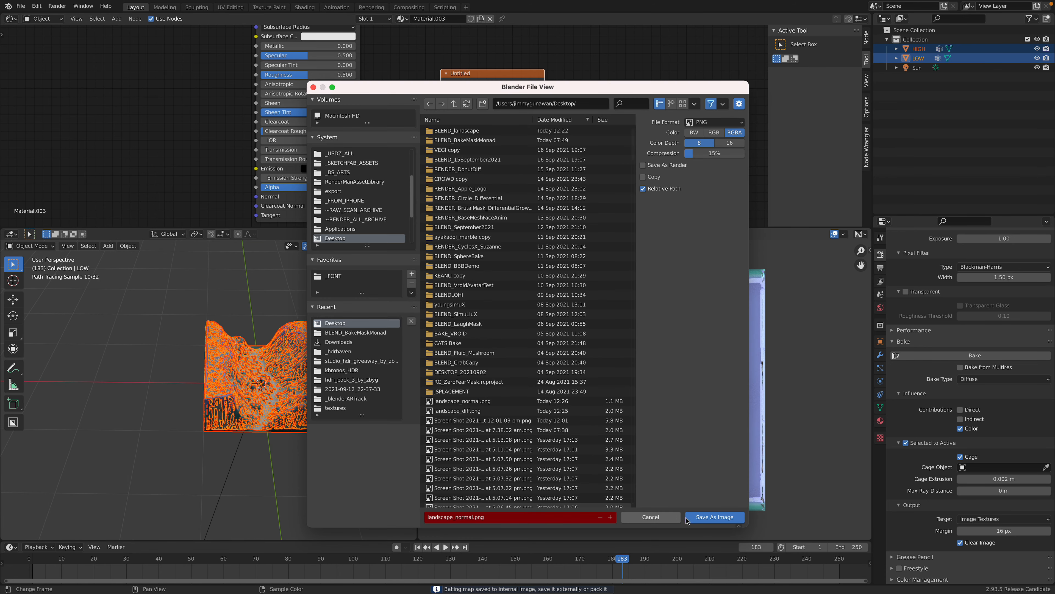
double_click(582, 410)
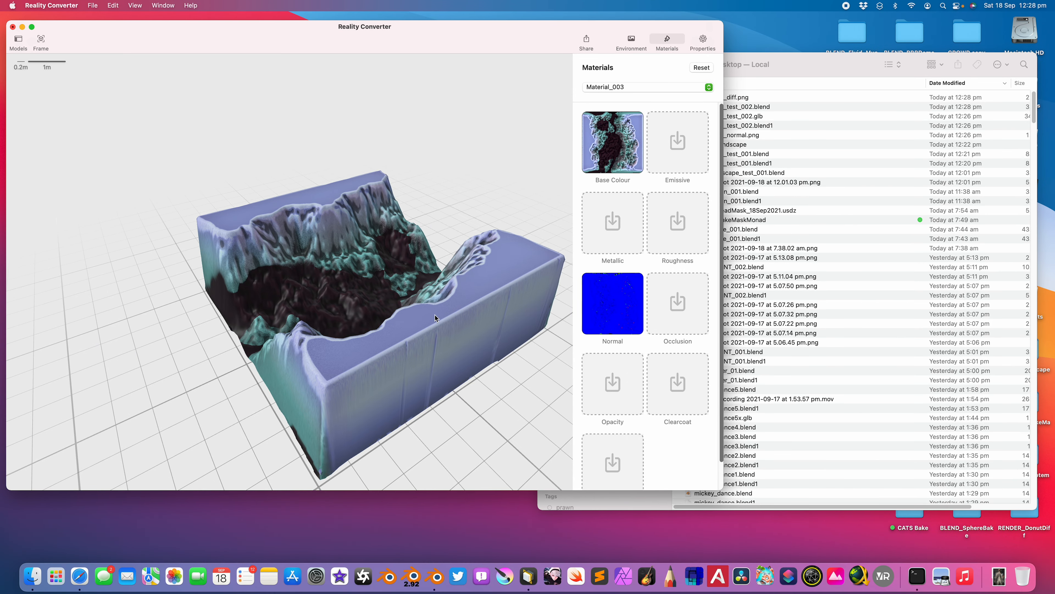
- In Reality Converter, remove the old base colour texture and apply the new landscape_diff.png as Base Colour
left_click_drag(490, 305, 419, 275)
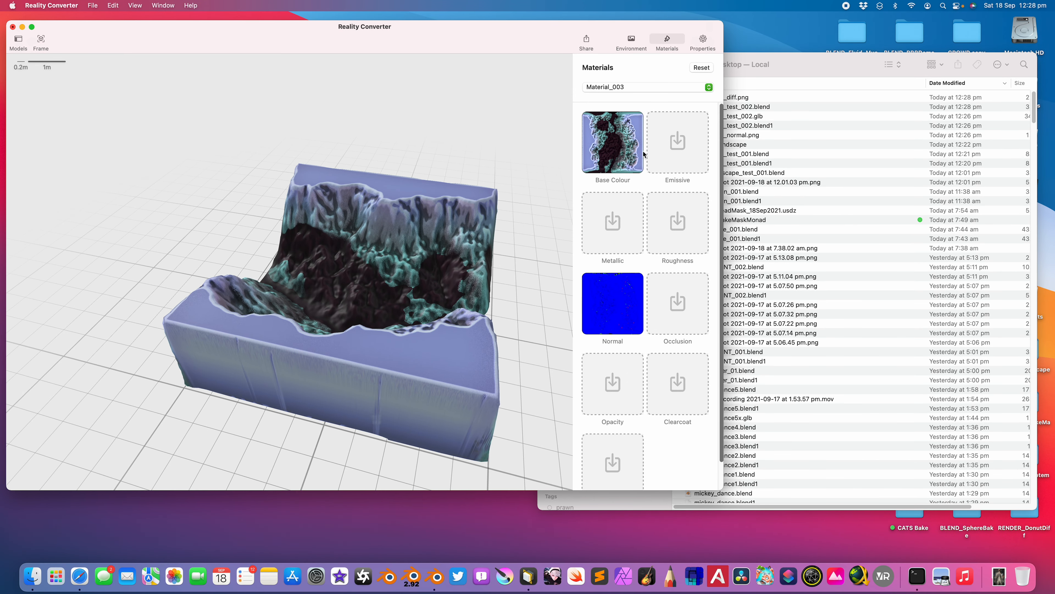
left_click(636, 119)
left_click(779, 118)
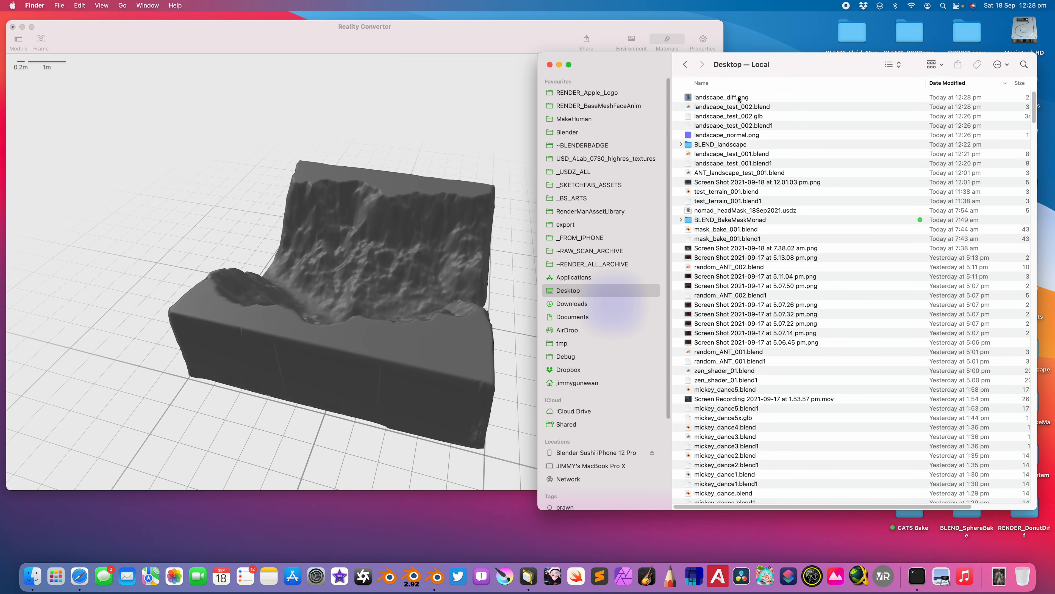
left_click_drag(640, 82, 768, 87)
left_click_drag(608, 123, 608, 124)
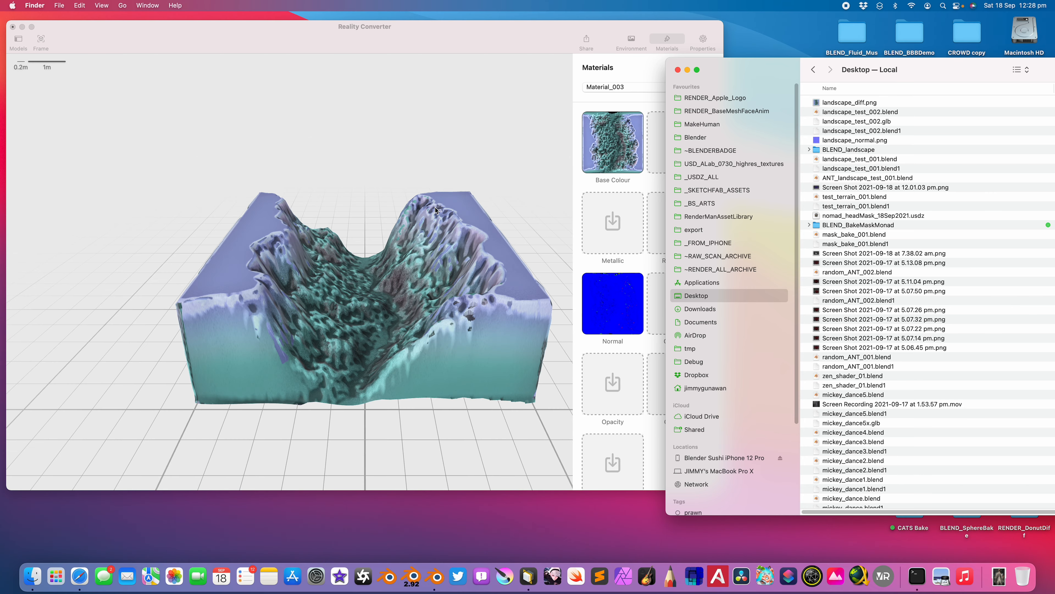
- Examine the retextured landscape from other angles and enlarge the Reality Converter window
left_click(453, 254)
left_click_drag(448, 262, 541, 360)
scroll(318, 330, "up", 5)
scroll(465, 350, "down", 8)
left_click_drag(724, 486, 878, 519)
- Move the Reality Converter window clear of Finder and apply landscape_normal.png as the material's normal map
left_click(892, 182)
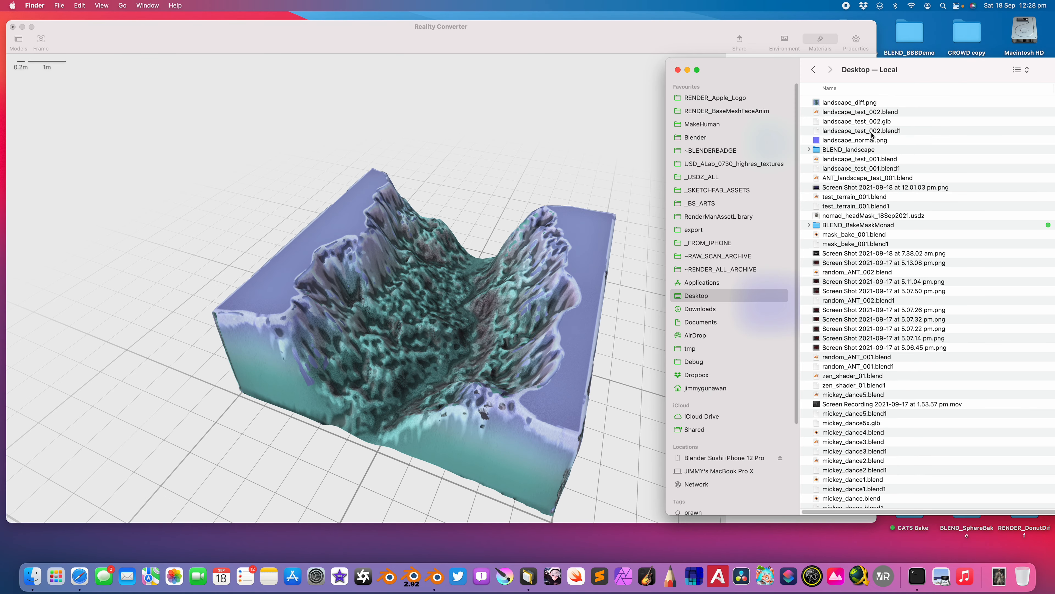
left_click_drag(671, 50, 599, 50)
left_click_drag(851, 142, 704, 284)
- Examine the textured landscape in Reality Converter from other angles, compare it with the Blender scene, and return to Blender
left_click_drag(534, 274, 433, 301)
key("ctrl+Right")
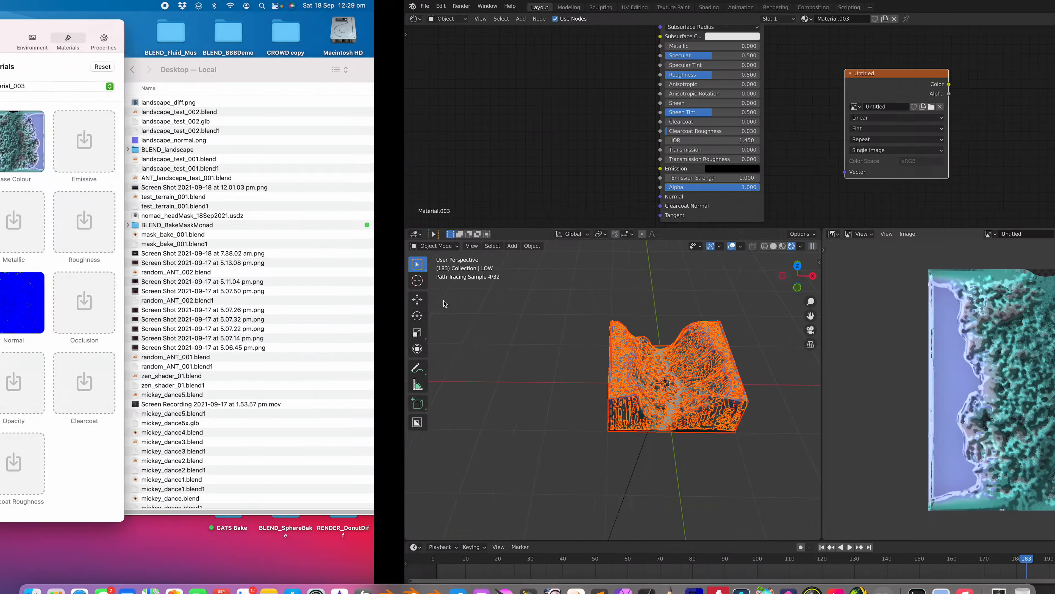
key("ctrl+Left")
left_click_drag(504, 307, 467, 263)
key("ctrl+Right")
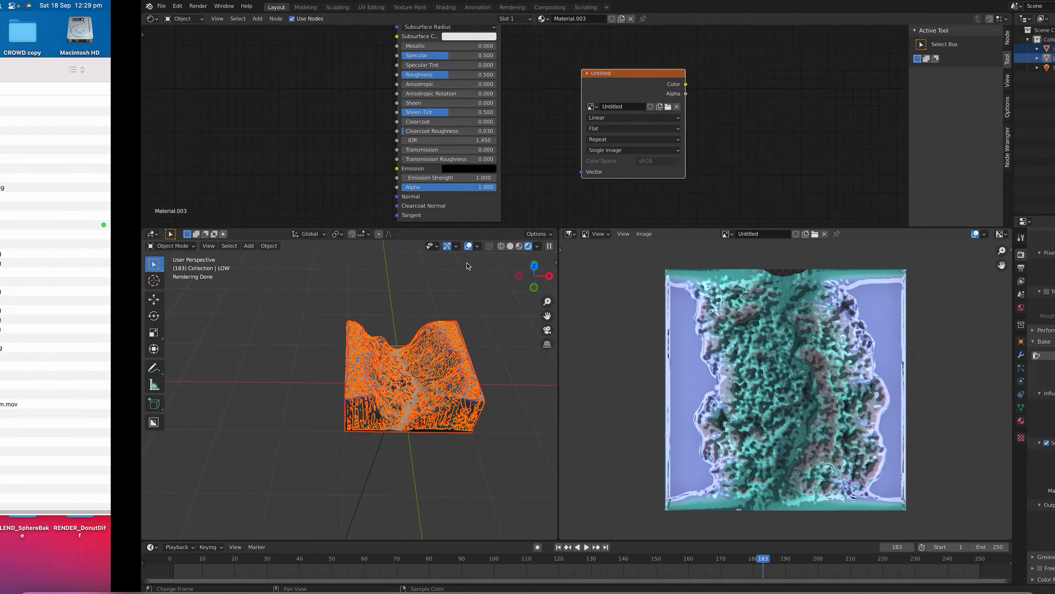
- Show the landscapes in solid shading, deselect everything, and enlarge the 3D viewport
mouse_move(357, 330)
middle_mouse_down()
mouse_move(279, 330)
mouse_move(229, 312)
mouse_move(291, 312)
middle_mouse_up()
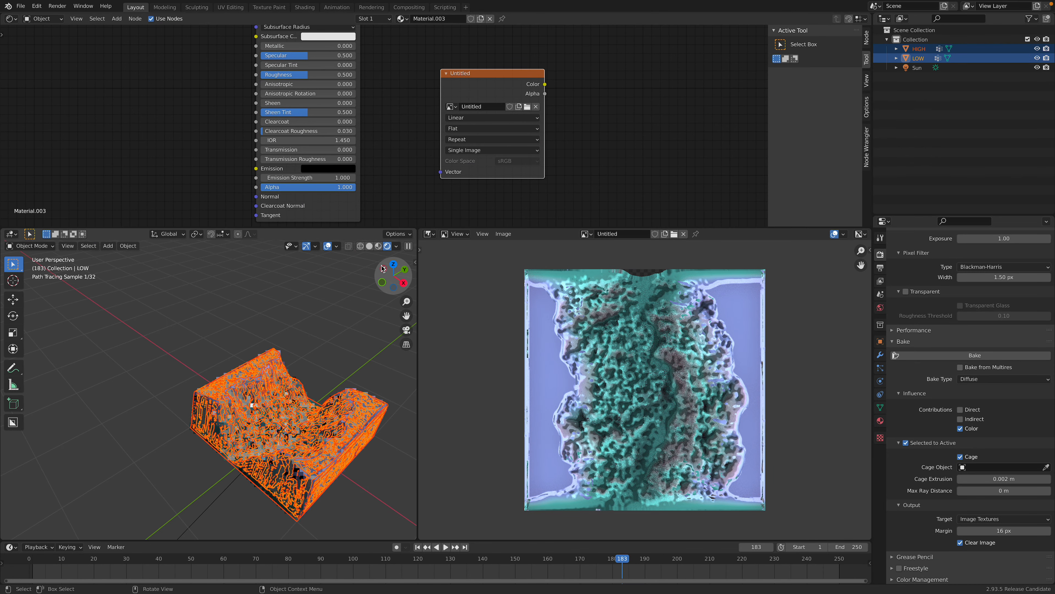
left_click(369, 245)
left_click_drag(418, 271, 604, 275)
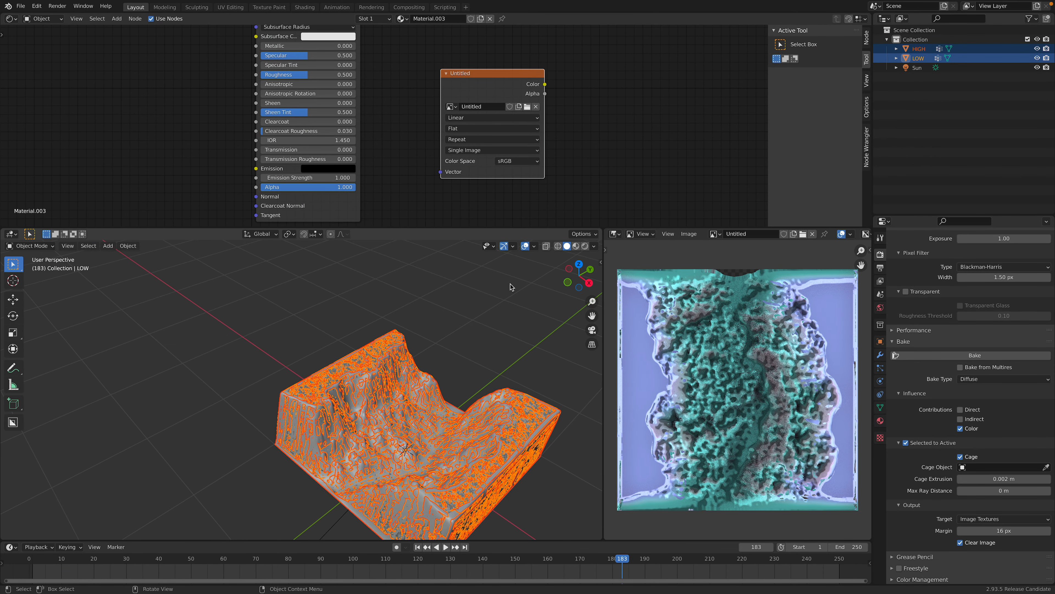
middle_click_drag(500, 311, 428, 299)
key("alt+a")
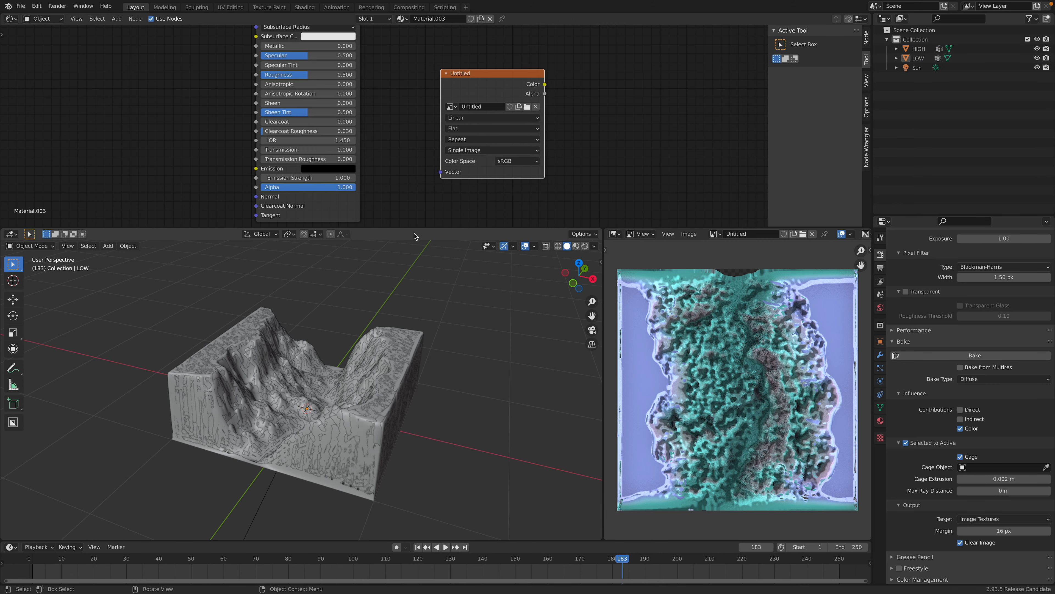
left_click_drag(416, 229, 419, 120)
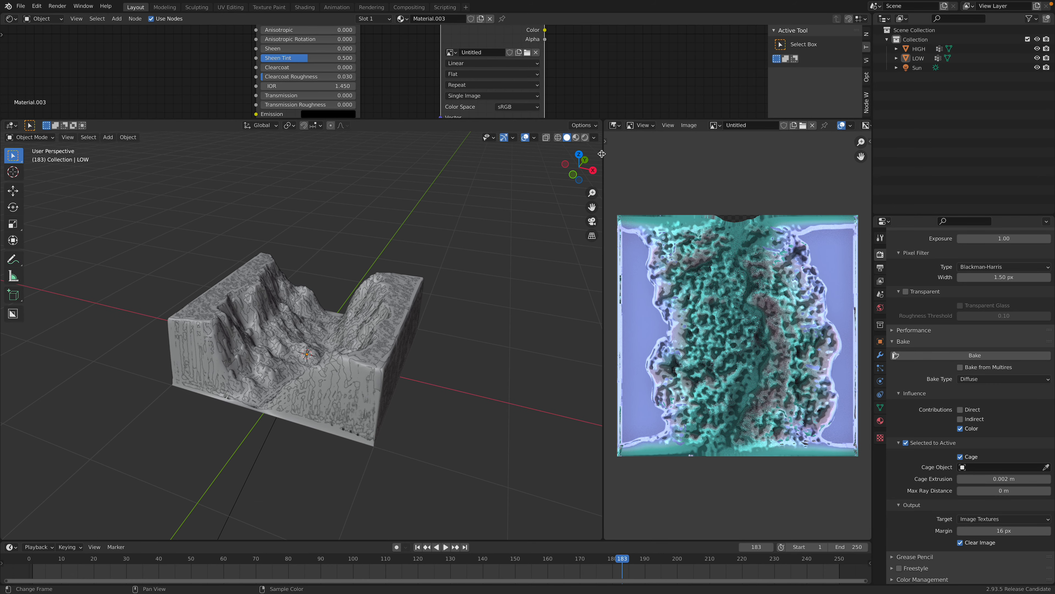
- Add a new Another Noise Tool landscape using the planet noise preset
key("n")
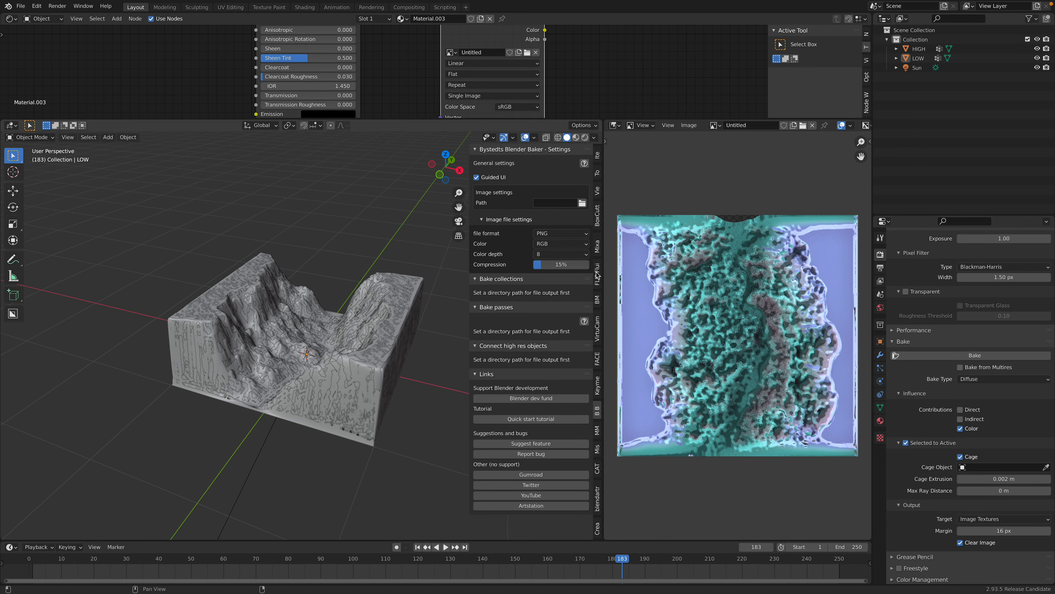
scroll(597, 275, "up", 6)
scroll(597, 274, "down", 7)
scroll(597, 274, "down", 4)
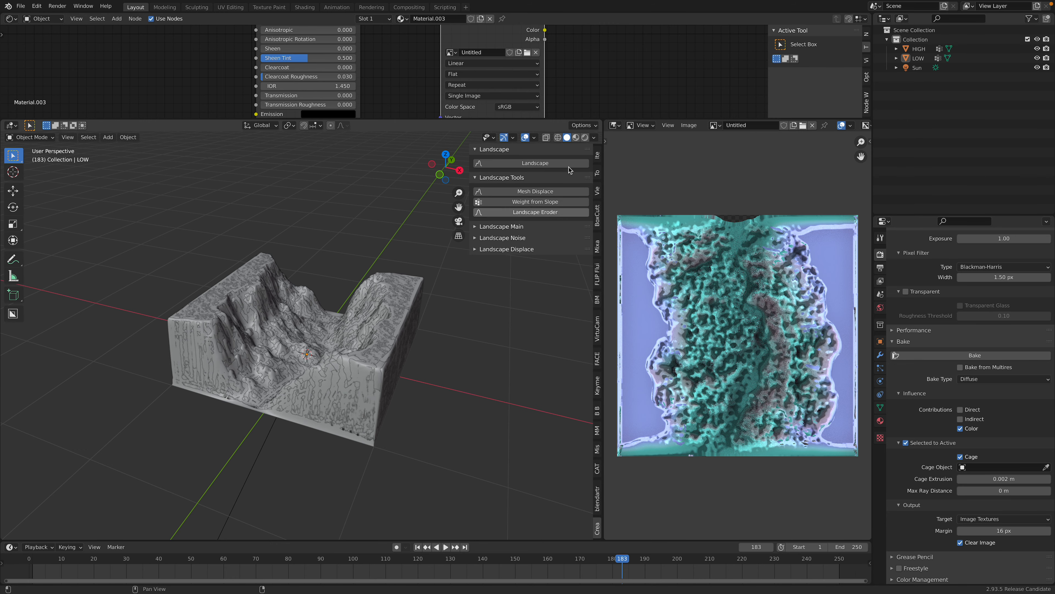
middle_click_drag(511, 306, 432, 351)
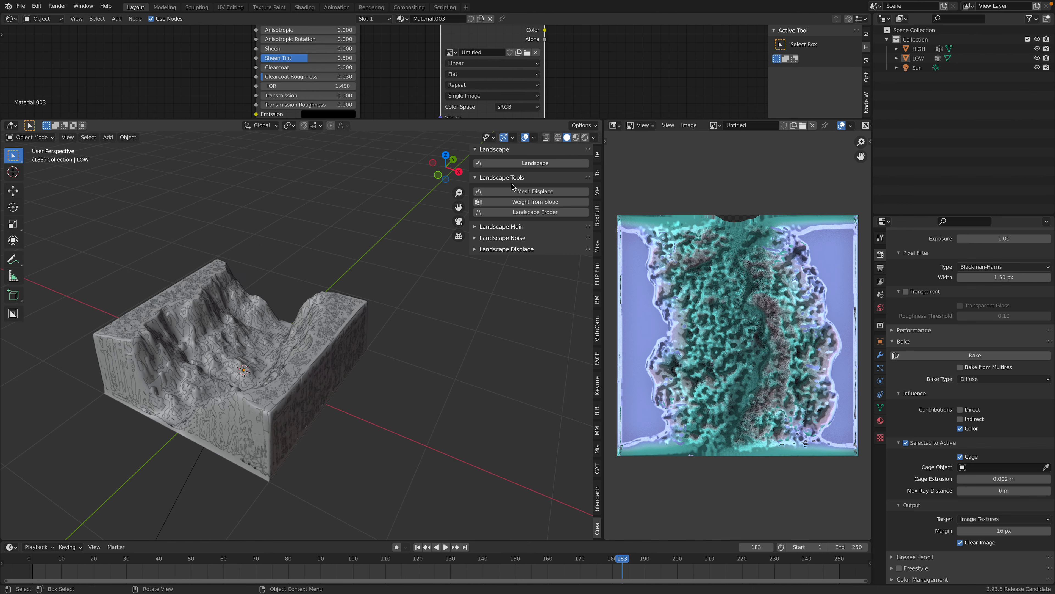
left_click(545, 166)
left_click(71, 164)
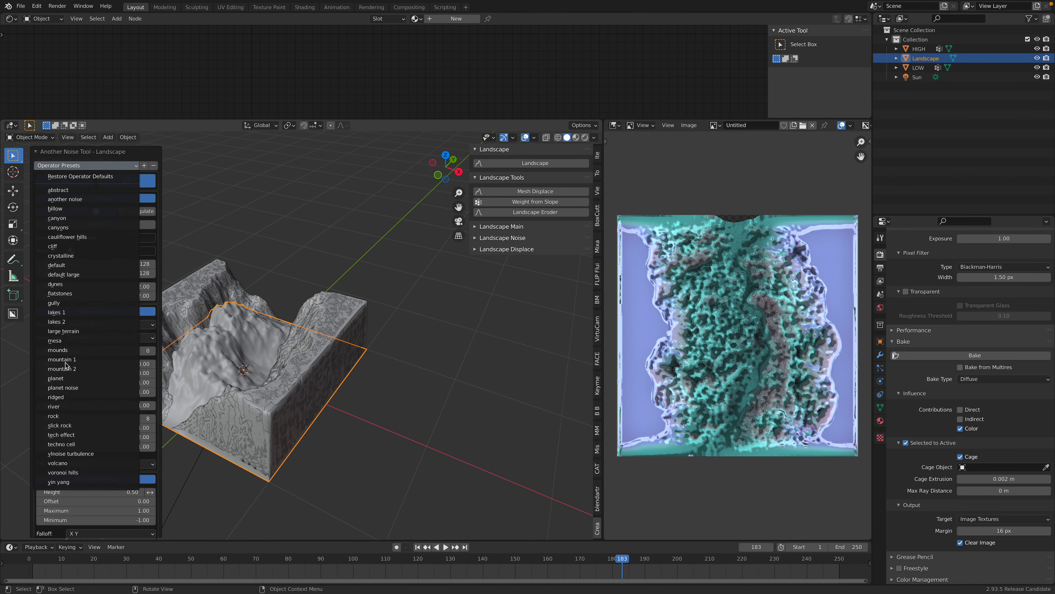
left_click(64, 387)
- Set the new landscape's X and Y mesh subdivisions to 250
middle_click_drag(336, 387, 285, 337)
left_click_drag(116, 263, 117, 268)
type("250")
key("Return")
- Move the new landscape about -0.58 m in X, 0.76 m in Y and 0.93 m in Z, away from HIGH and LOW
key("g")
left_click(360, 243)
middle_click_drag(360, 243, 367, 300)
scroll(364, 250, "up", 2)
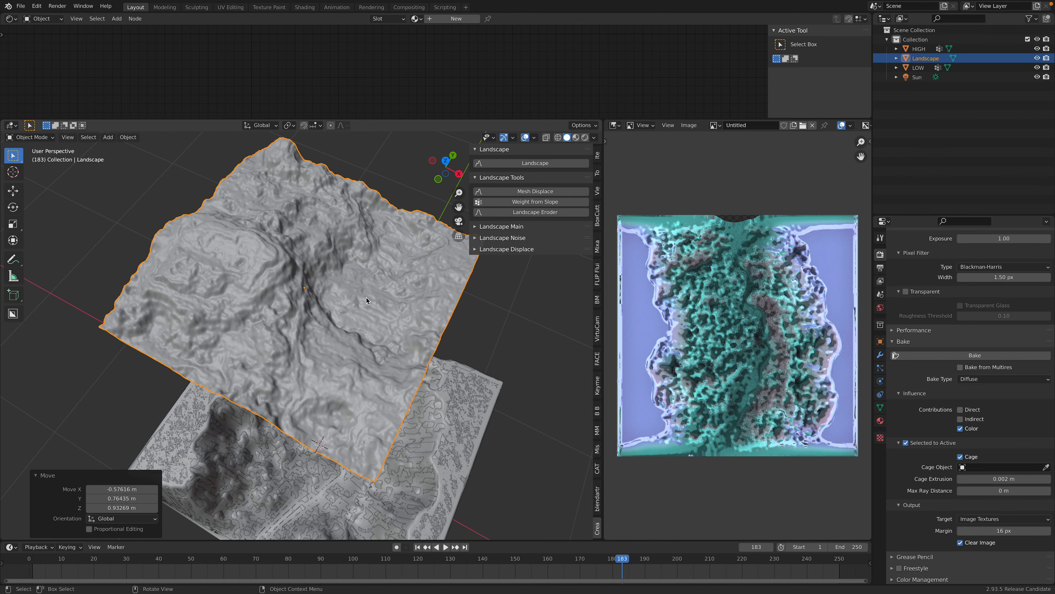
- Show the Landscape Noise settings, set the random seed to 452, and refresh the landscape
left_click(502, 239)
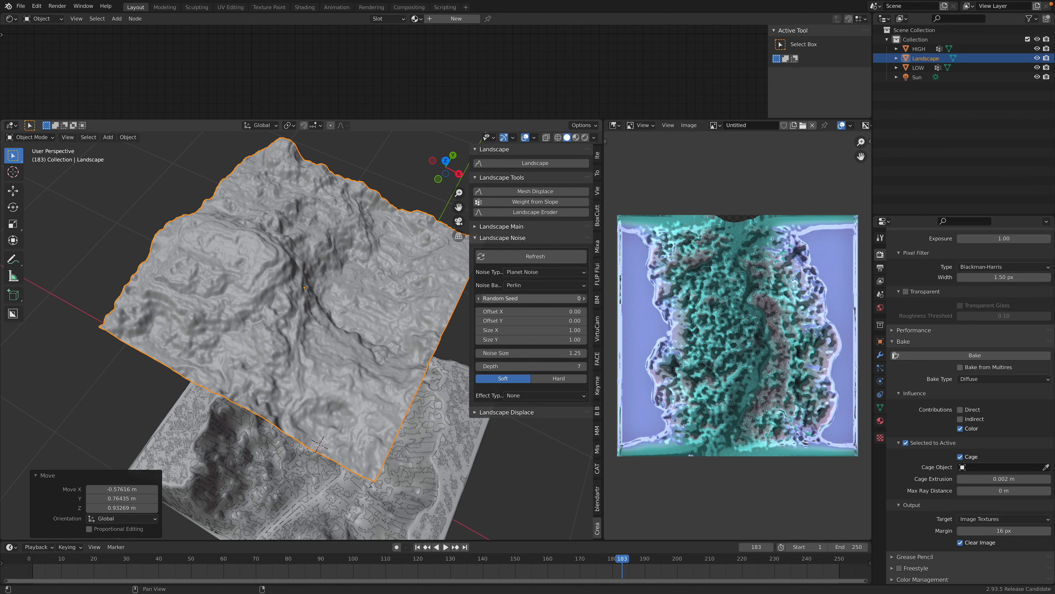
left_click(528, 262)
mouse_move(358, 295)
middle_mouse_down()
mouse_move(358, 246)
mouse_move(345, 284)
middle_mouse_up()
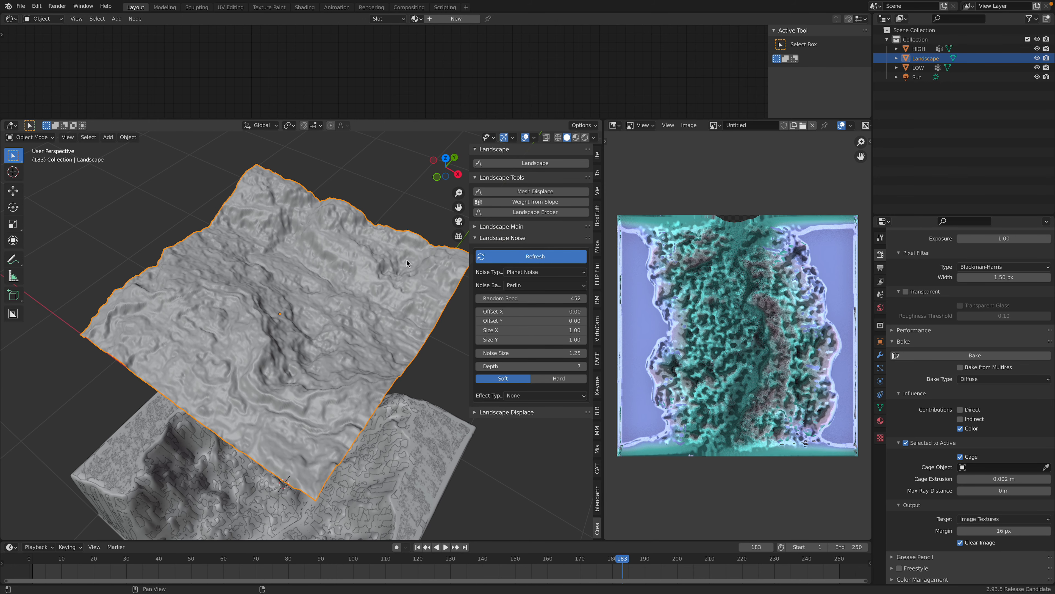
- Drive the landscape's random seed with the current frame number and go to frame 98
middle_click_drag(407, 263, 511, 294)
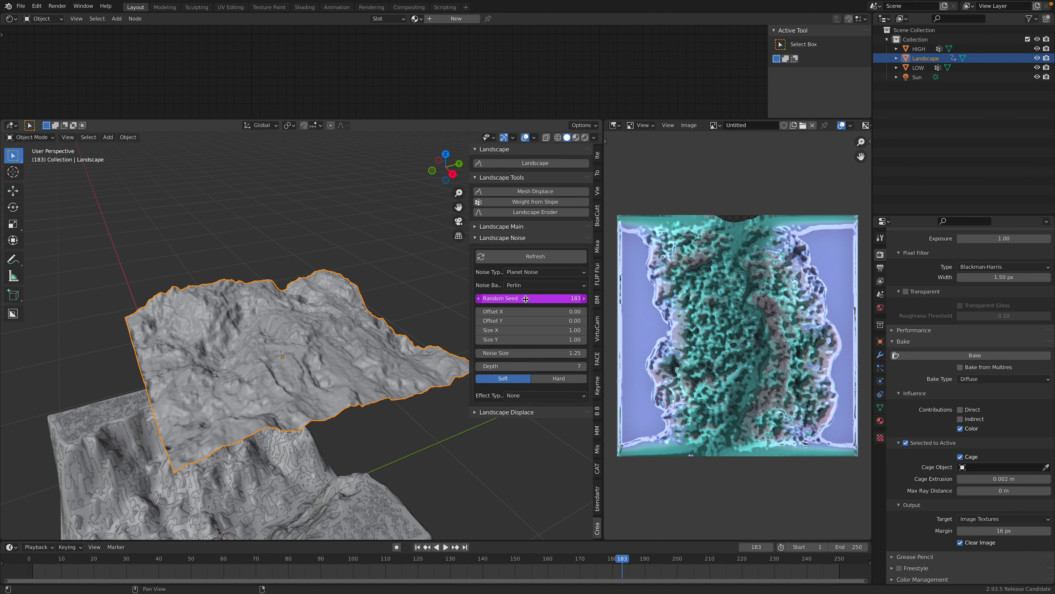
left_click_drag(409, 562, 347, 562)
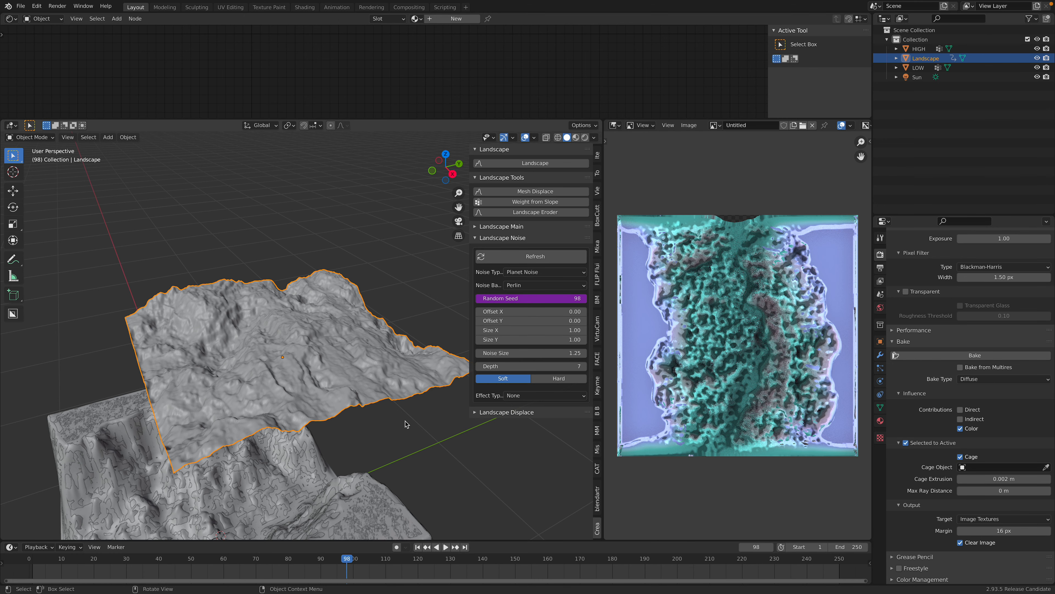
middle_click_drag(372, 307, 351, 326)
- Remove the landscape Refresh command from Quick Favorites and add it again
right_click(532, 260)
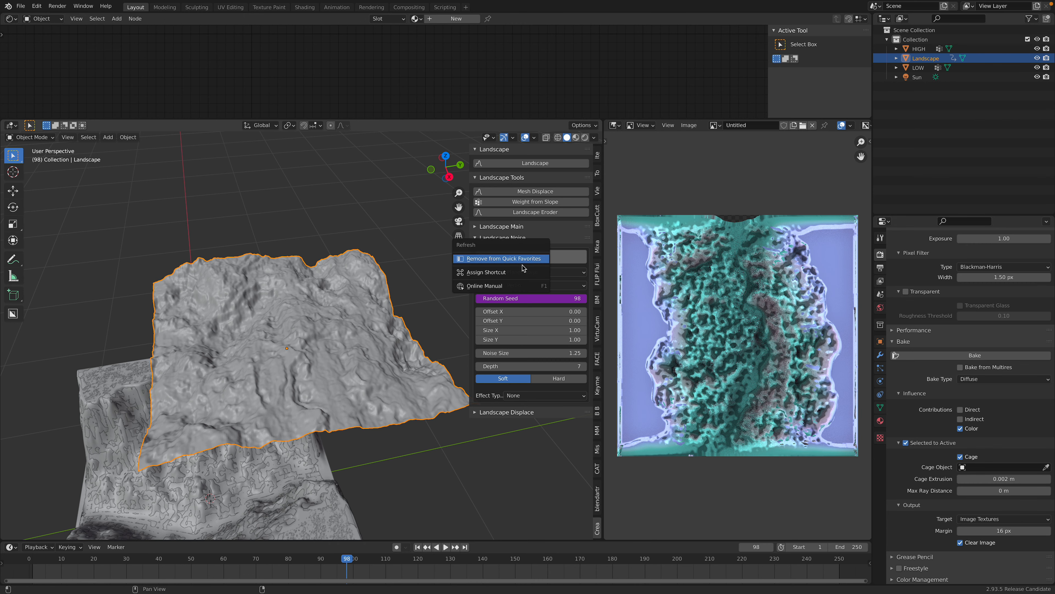
left_click(523, 261)
right_click(542, 260)
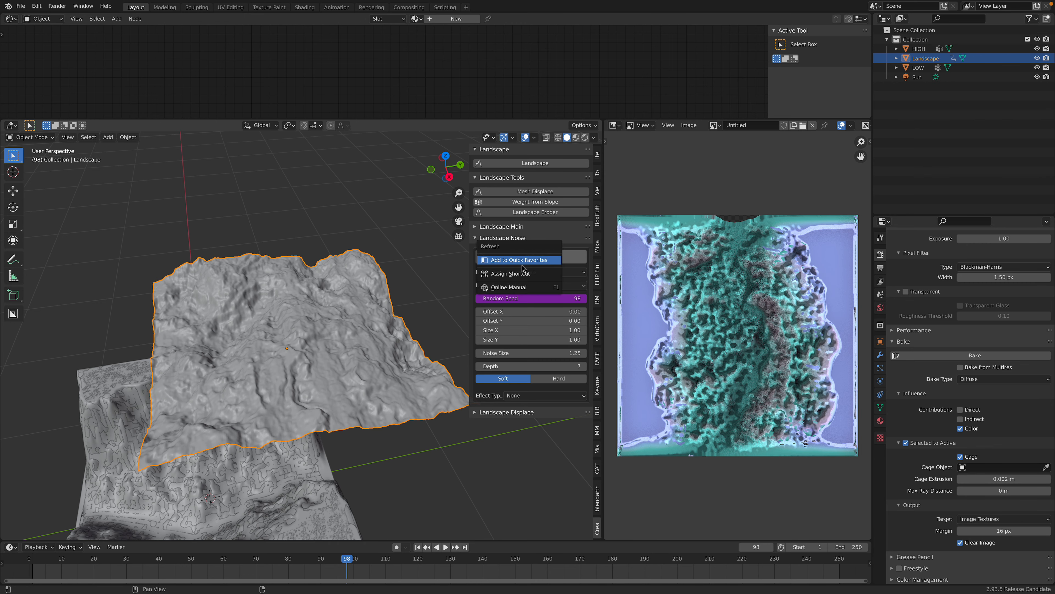
left_click(519, 260)
middle_click_drag(416, 241, 358, 228)
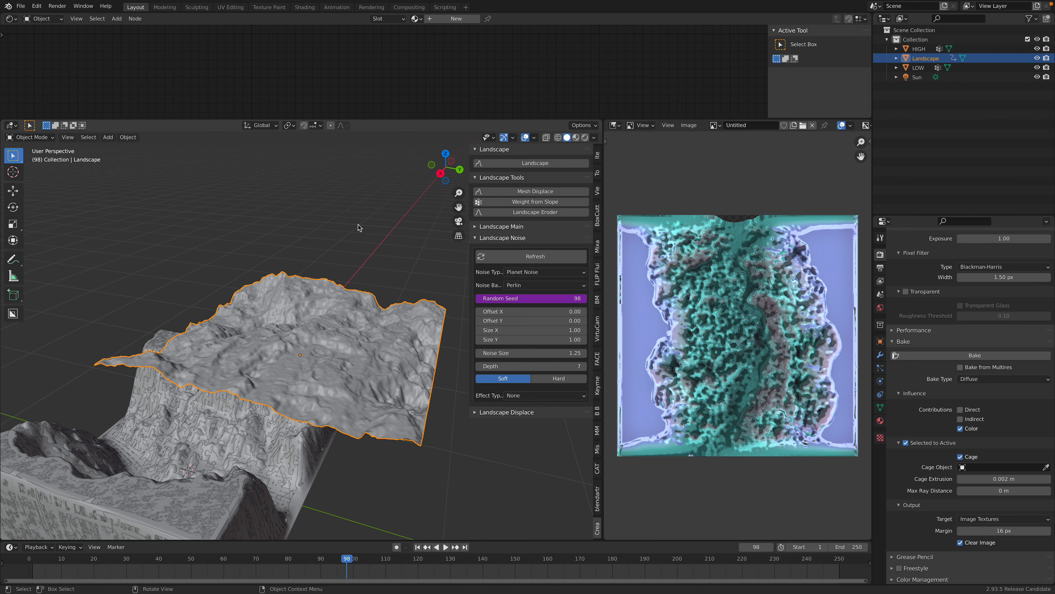
- Regenerate the landscape from Quick Favorites with the frame-driven seed at frames 98, 171, 201 and 228
key("q")
key("Return")
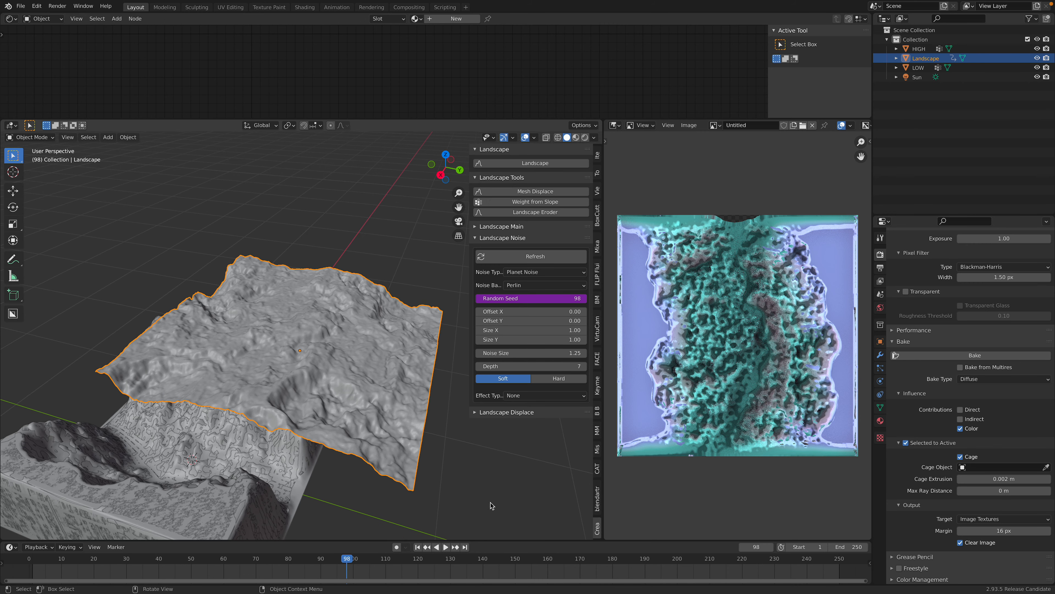
key("q")
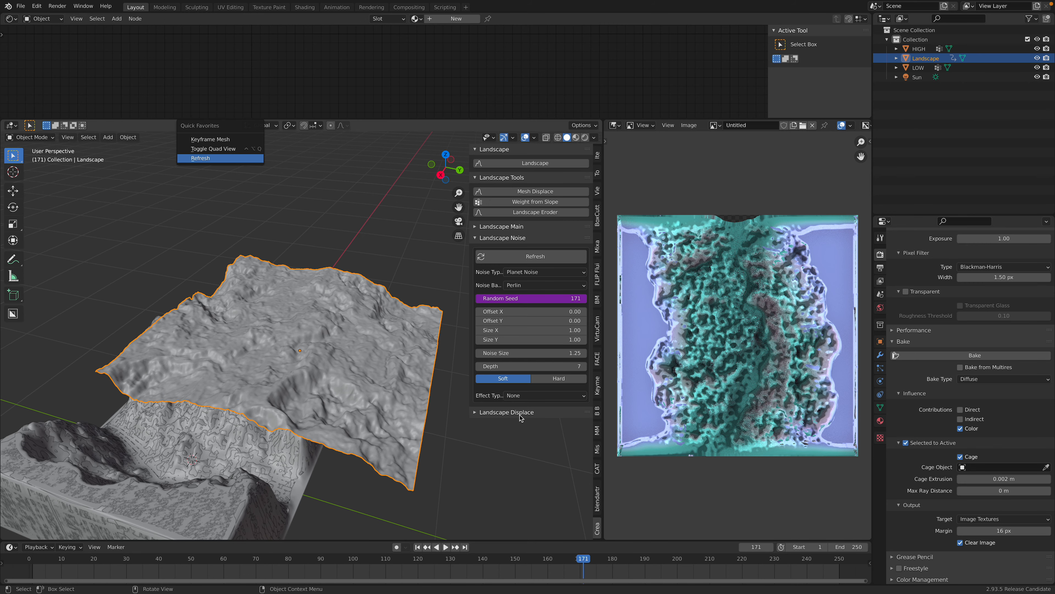
key("Return")
key("q")
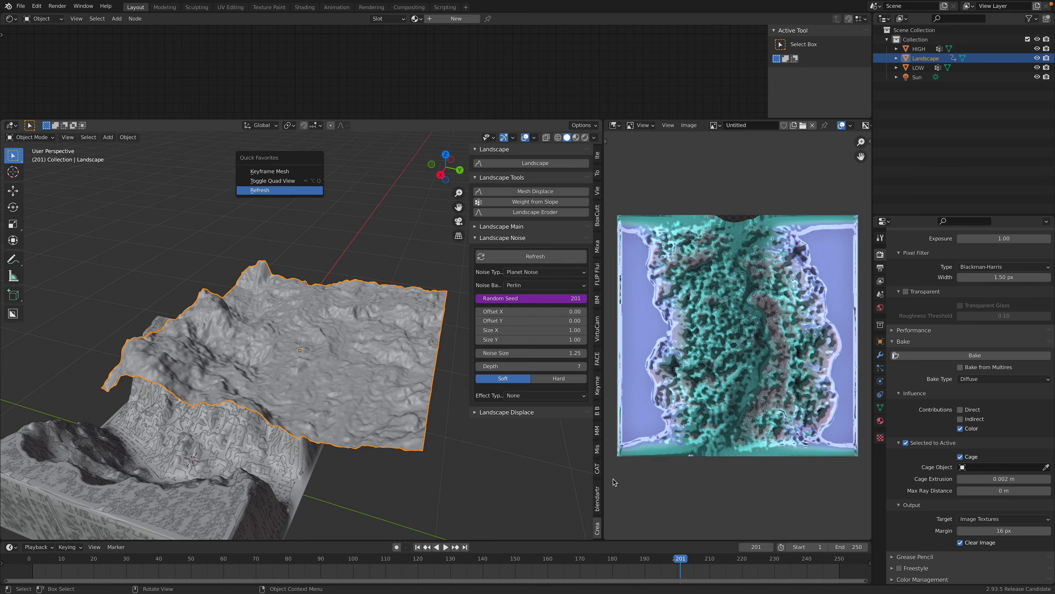
key("Return")
key("Escape")
key("q")
key("Return")
- Duplicate the landscape along Y and move the copy about -0.52 m farther along Y, clear of the original
middle_click_drag(330, 294, 362, 330)
key("shift+d")
key("y")
left_click(138, 299)
middle_click_drag(138, 300, 227, 311, "shift")
key("g")
key("y")
left_click(168, 307)
scroll(171, 308, "down", 1)
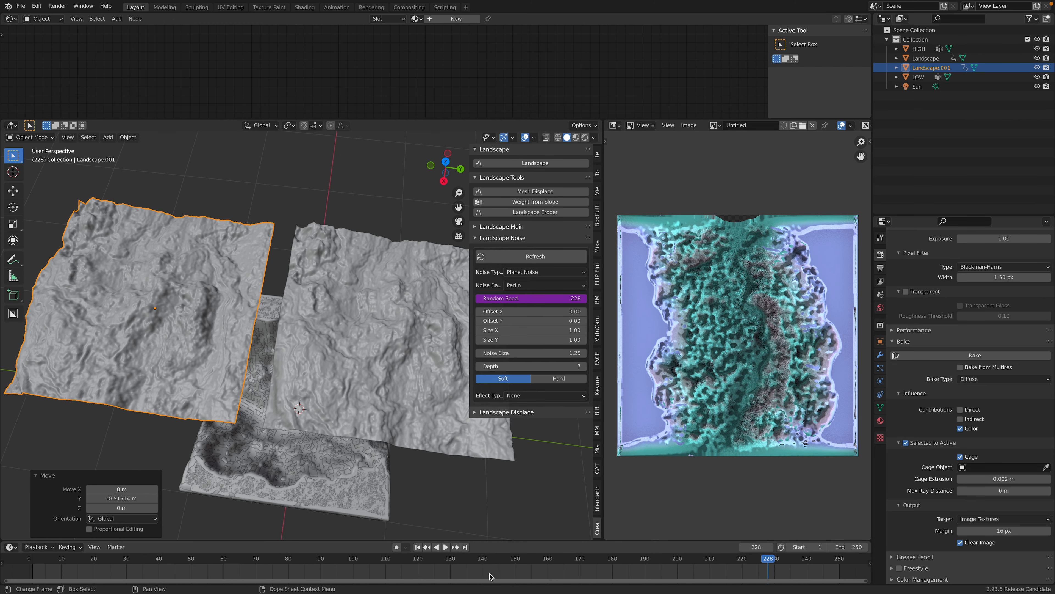
- Regenerate the duplicated landscape with the seed of frame 91
key("Escape")
key("q")
key("Return")
- Duplicate the second landscape about -2.48 m along X
middle_click_drag(272, 217, 302, 299)
scroll(302, 299, "down", 1)
key("shift+d")
key("x")
left_click(398, 200)
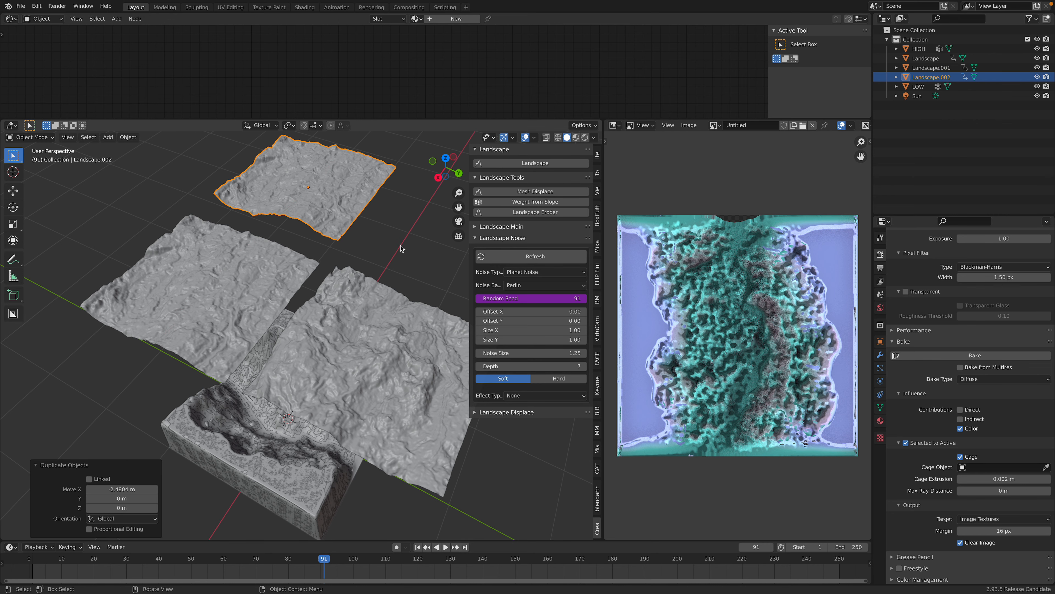
- Regenerate the third landscape with the seed of frame 60 and hide the viewport sidebar
key("q")
left_click(266, 227)
middle_click_drag(331, 237, 363, 260)
key("n")
mouse_move(413, 318)
middle_mouse_down()
mouse_move(326, 267)
mouse_move(421, 321)
middle_mouse_up()
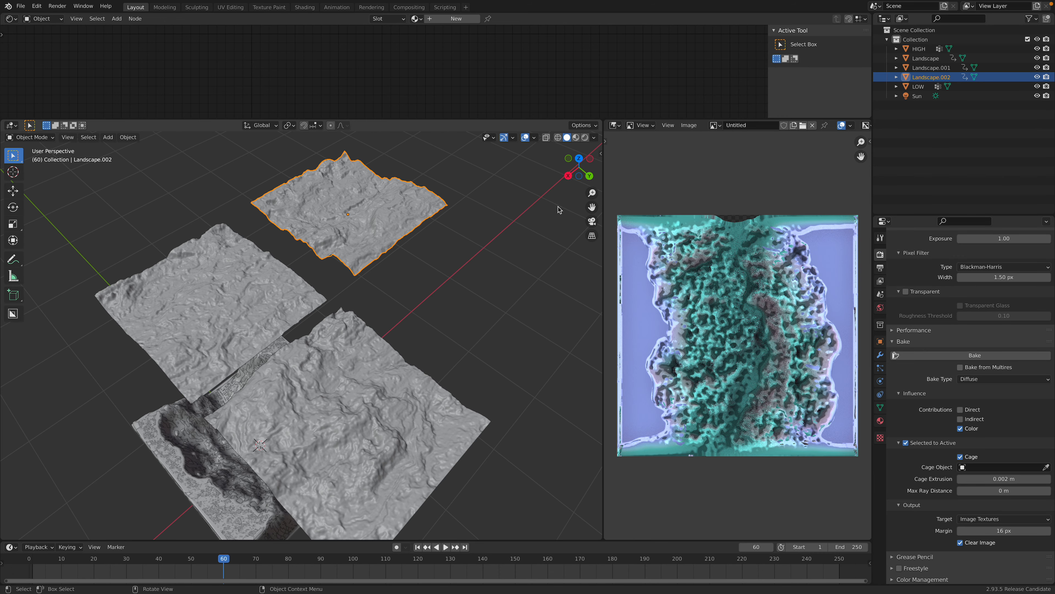